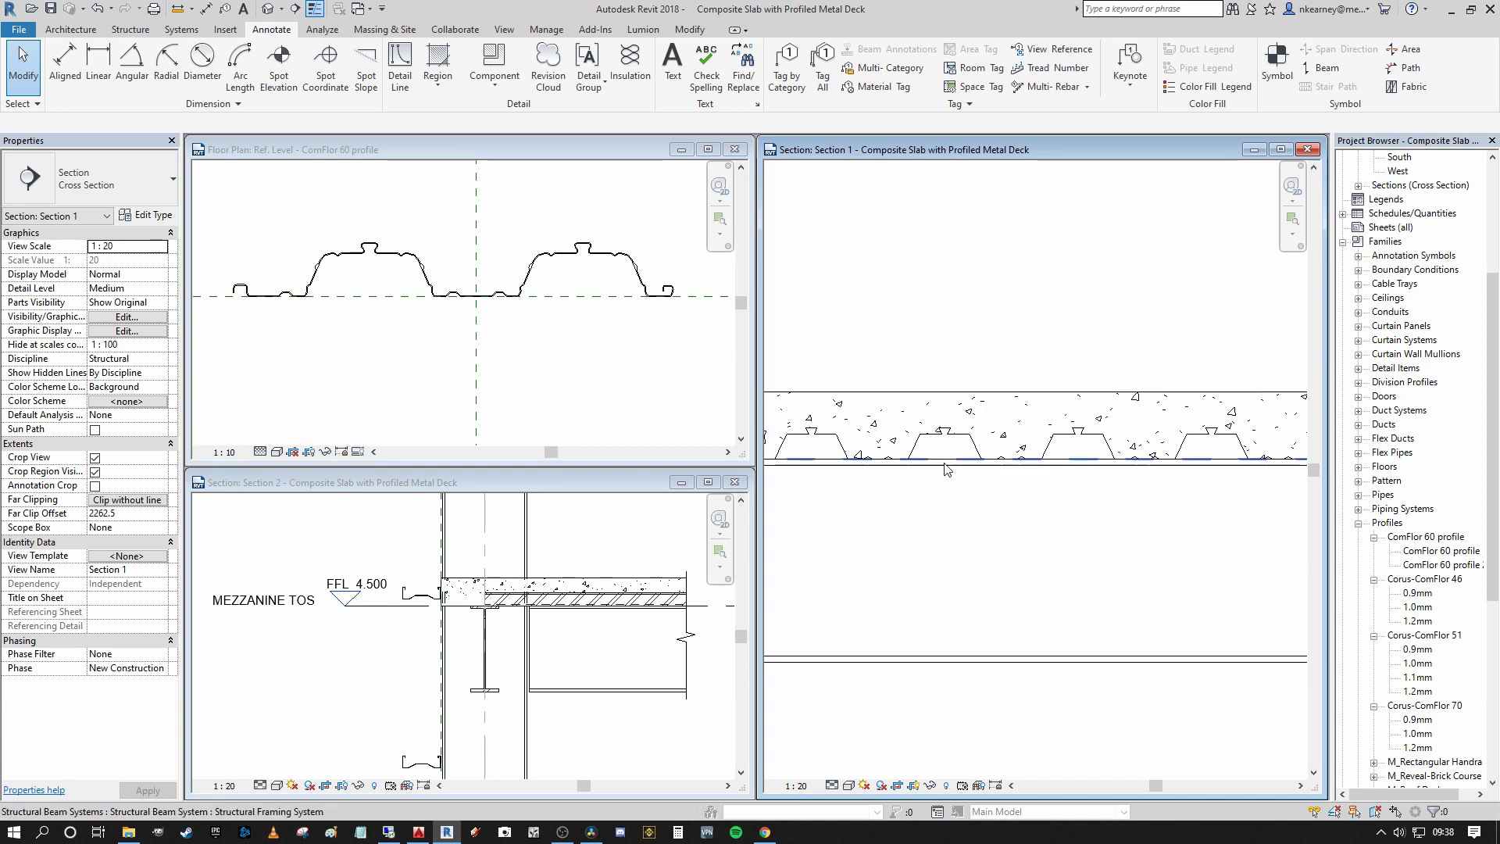
# Step: Examine the composite slab's profiled metal deck in Section 1 and its bearing on the steel beam in Section 2
pyautogui.scroll(-3, 949, 455)
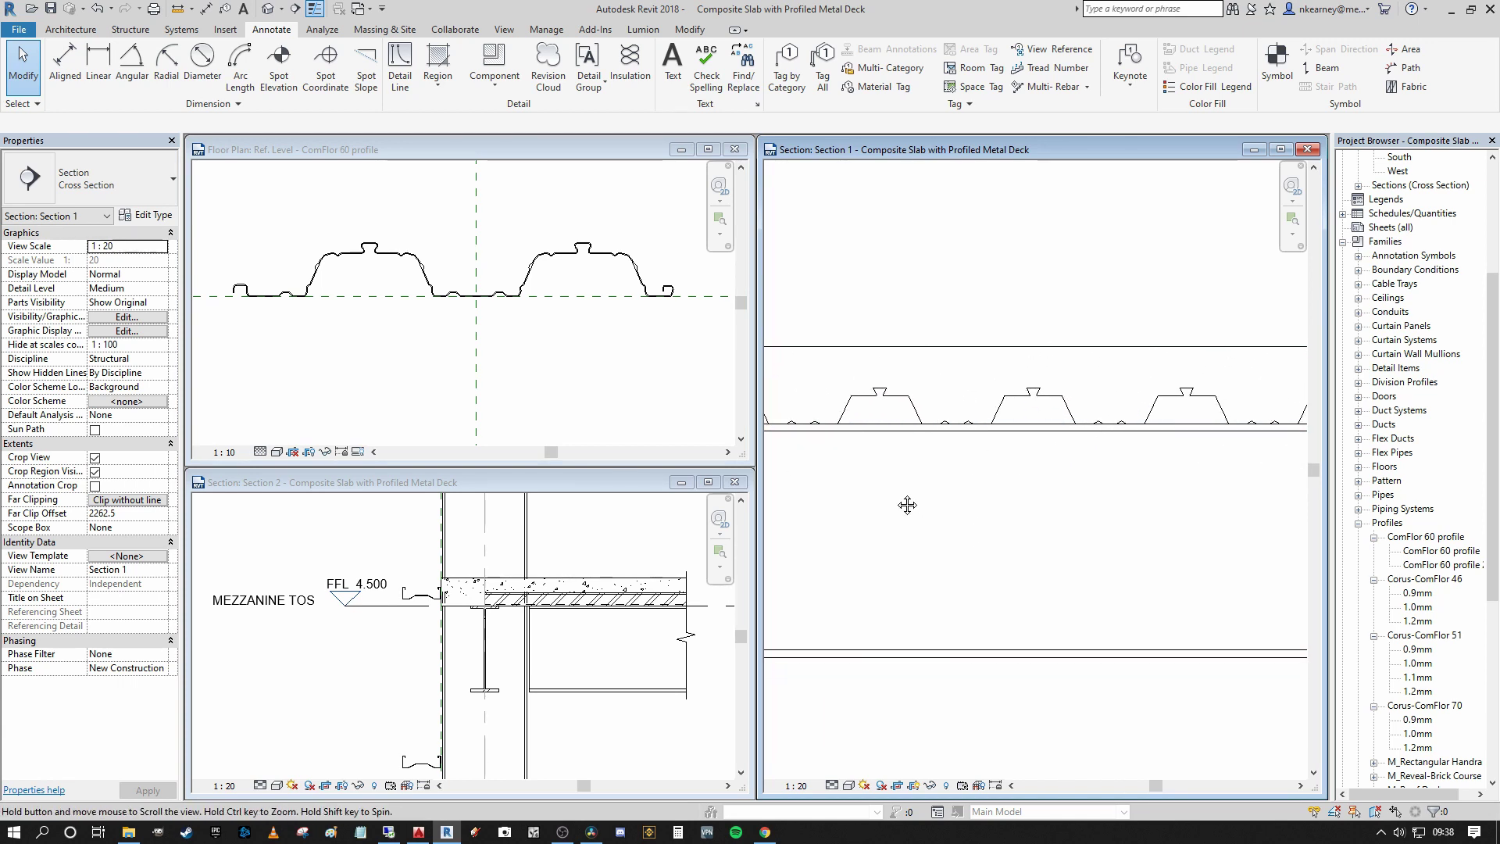
pyautogui.click(671, 533)
pyautogui.scroll(3, 596, 601)
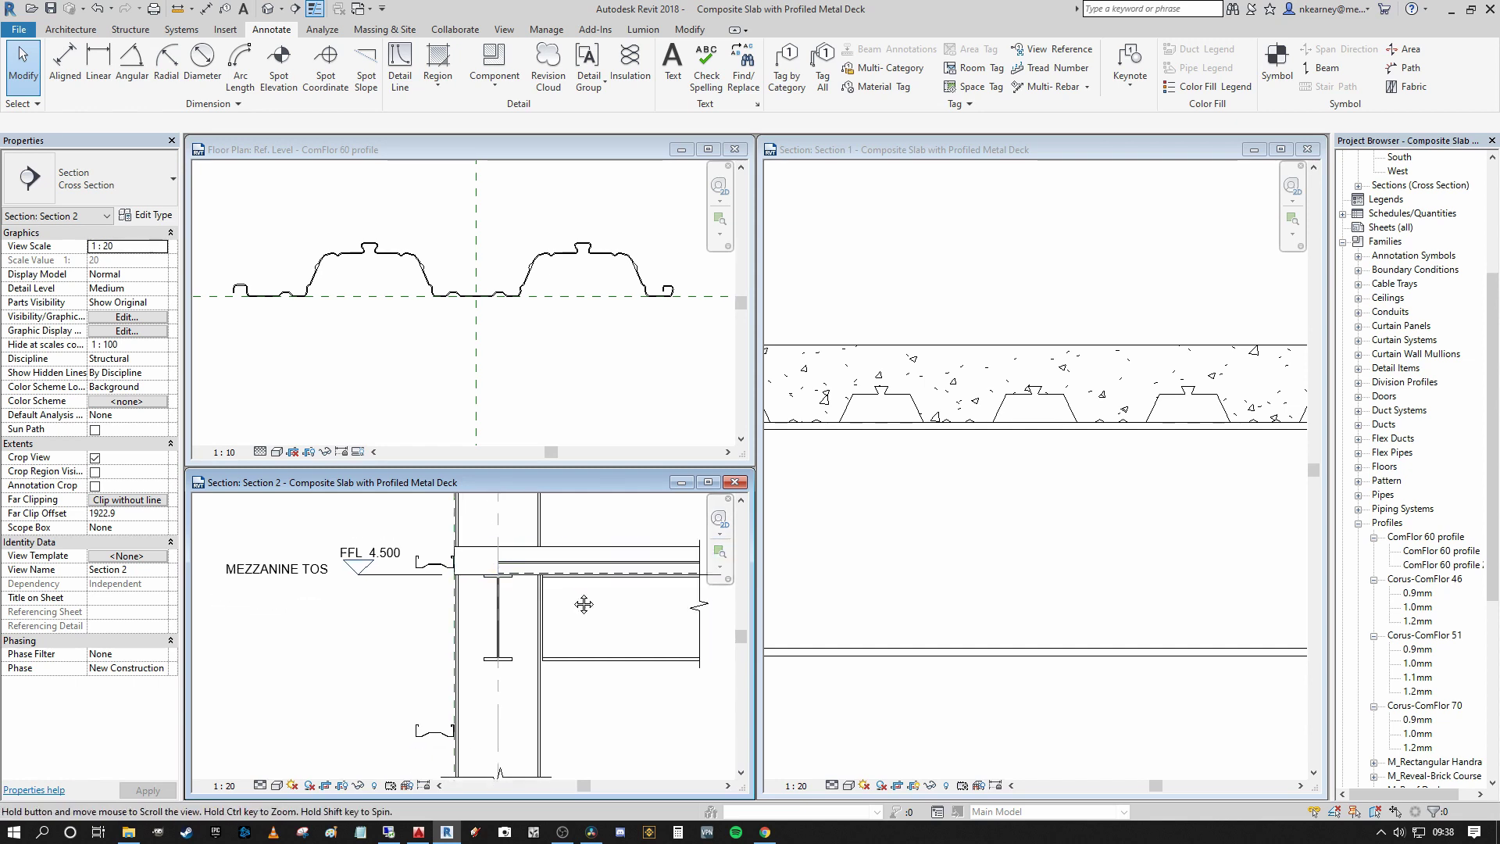
pyautogui.scroll(4, 442, 588)
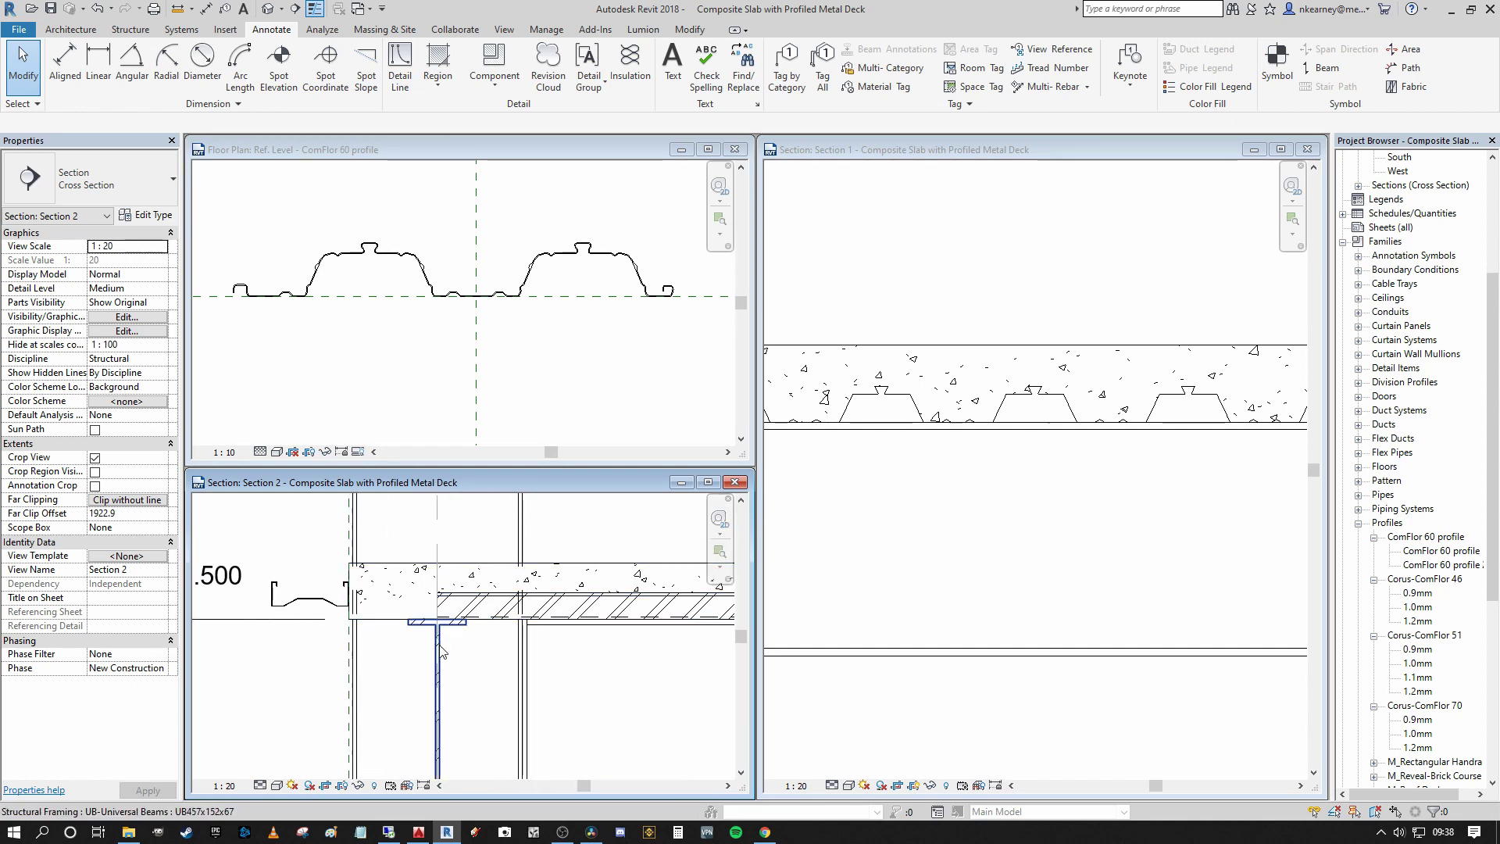
pyautogui.moveTo(494, 665)
pyautogui.mouseDown(button='middle')
pyautogui.moveTo(519, 669)
pyautogui.moveTo(507, 679)
pyautogui.mouseUp(button='middle')
pyautogui.scroll(3, 487, 589)
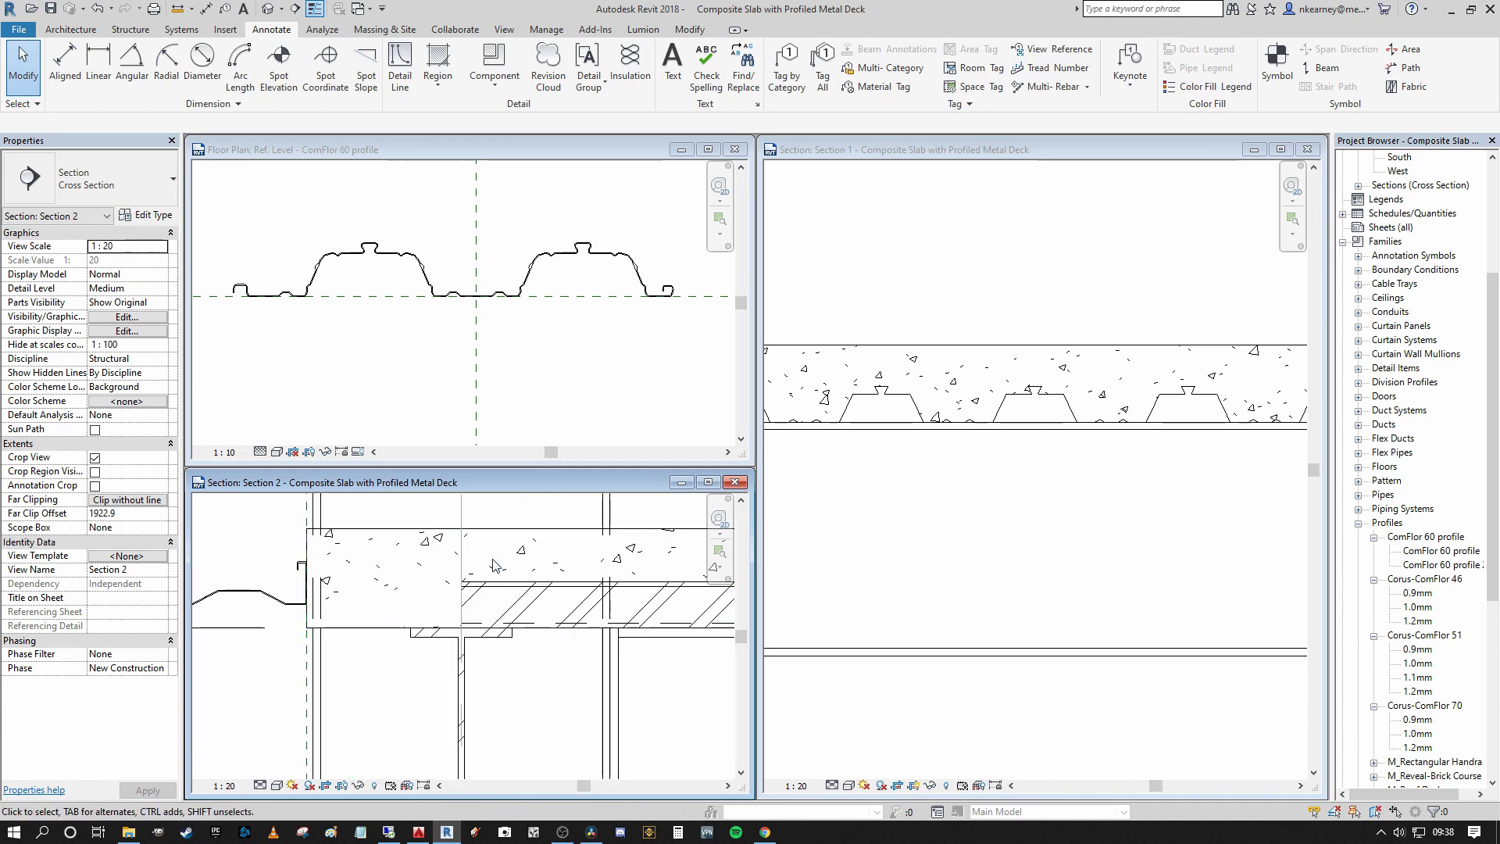
pyautogui.click(562, 580)
pyautogui.press('Escape')
pyautogui.scroll(-1, 388, 689)
pyautogui.scroll(-1, 397, 662)
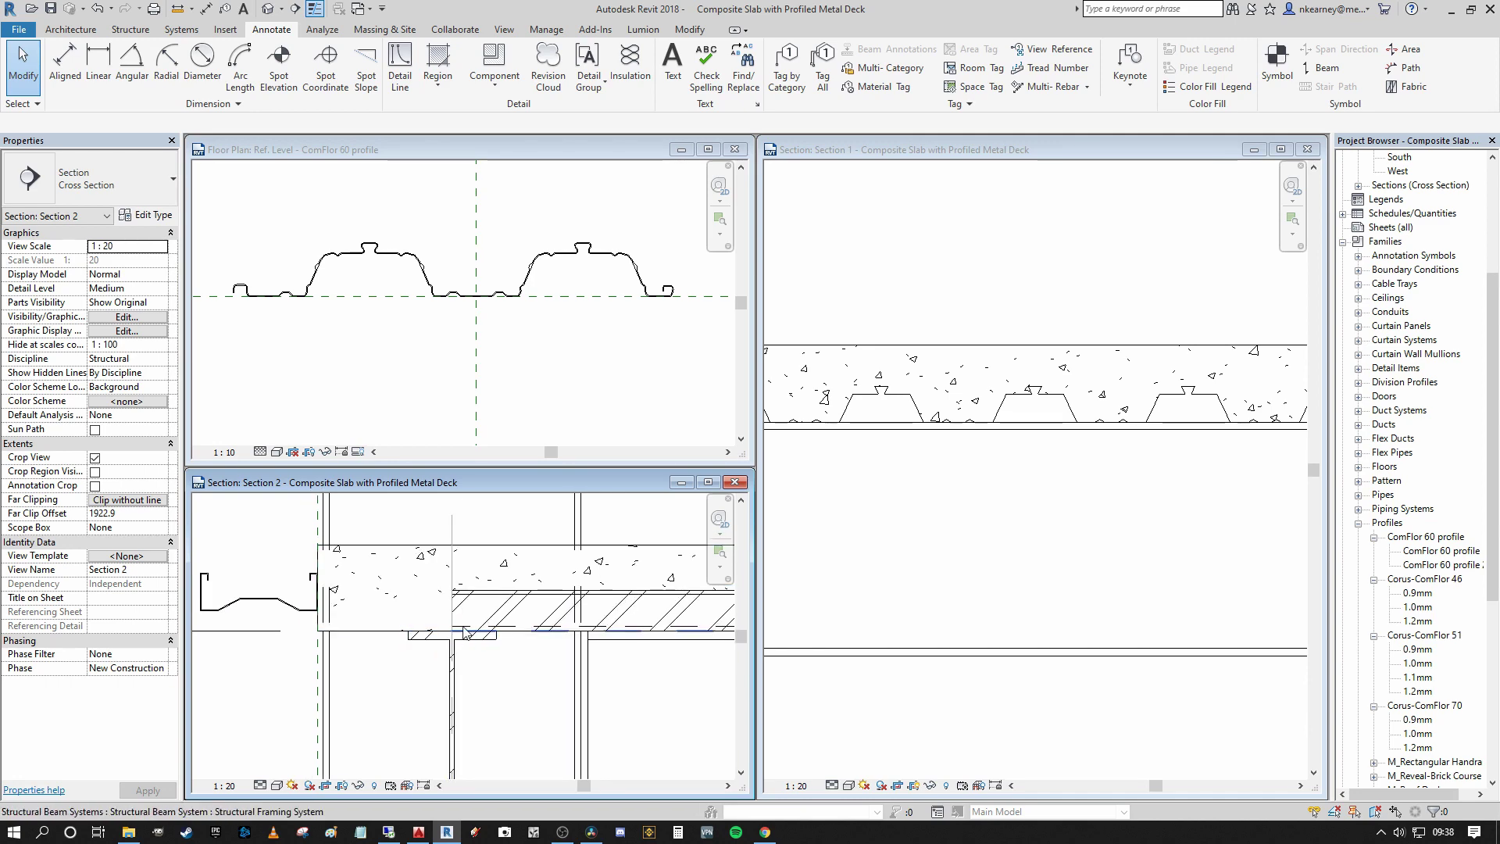
pyautogui.moveTo(538, 614); pyautogui.dragTo(488, 606, button='middle')
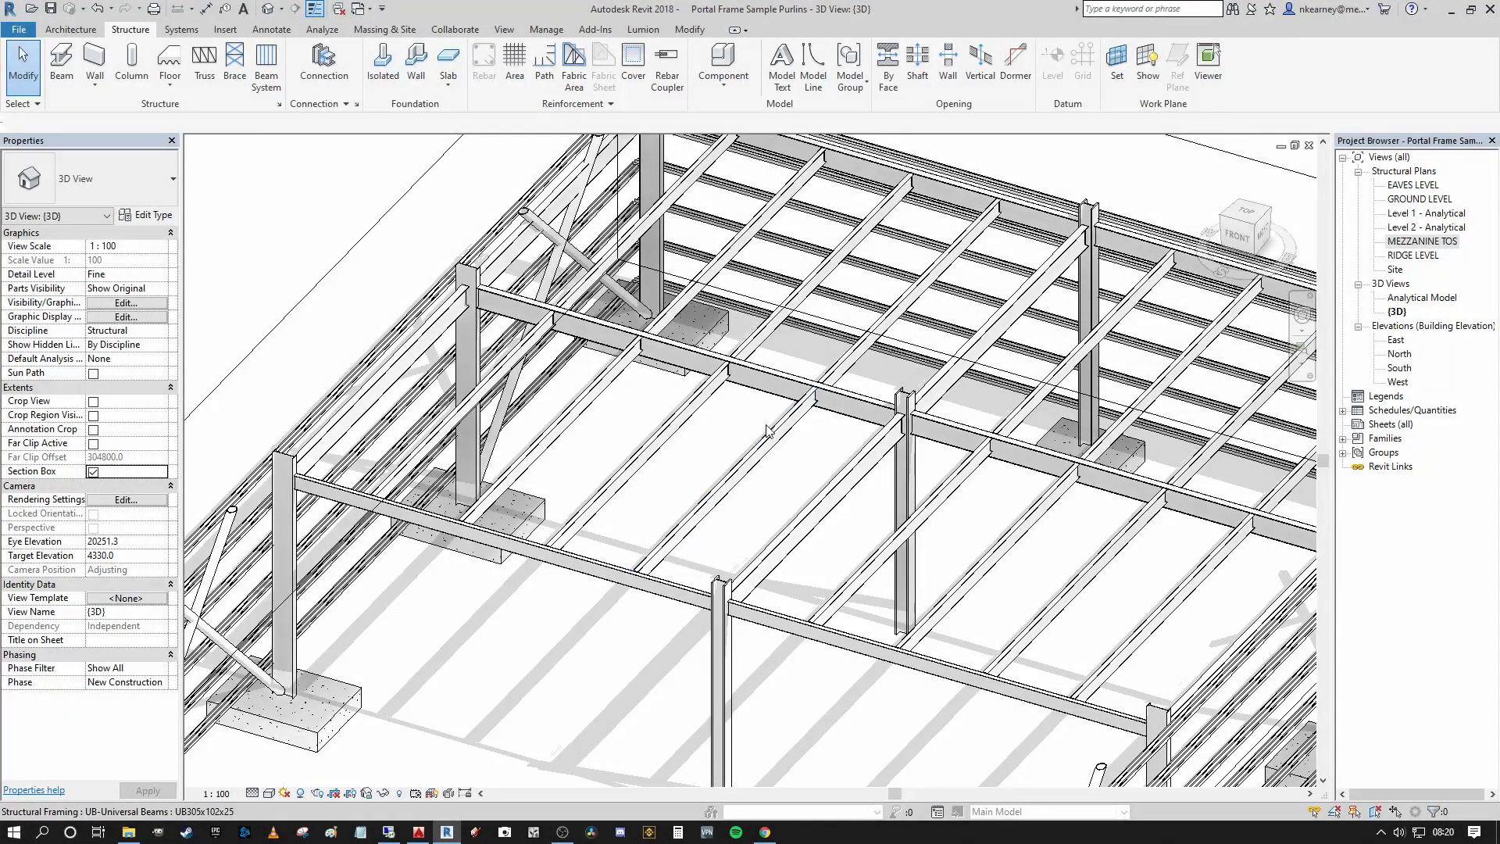
pyautogui.moveTo(738, 432); pyautogui.dragTo(769, 420, button='middle')
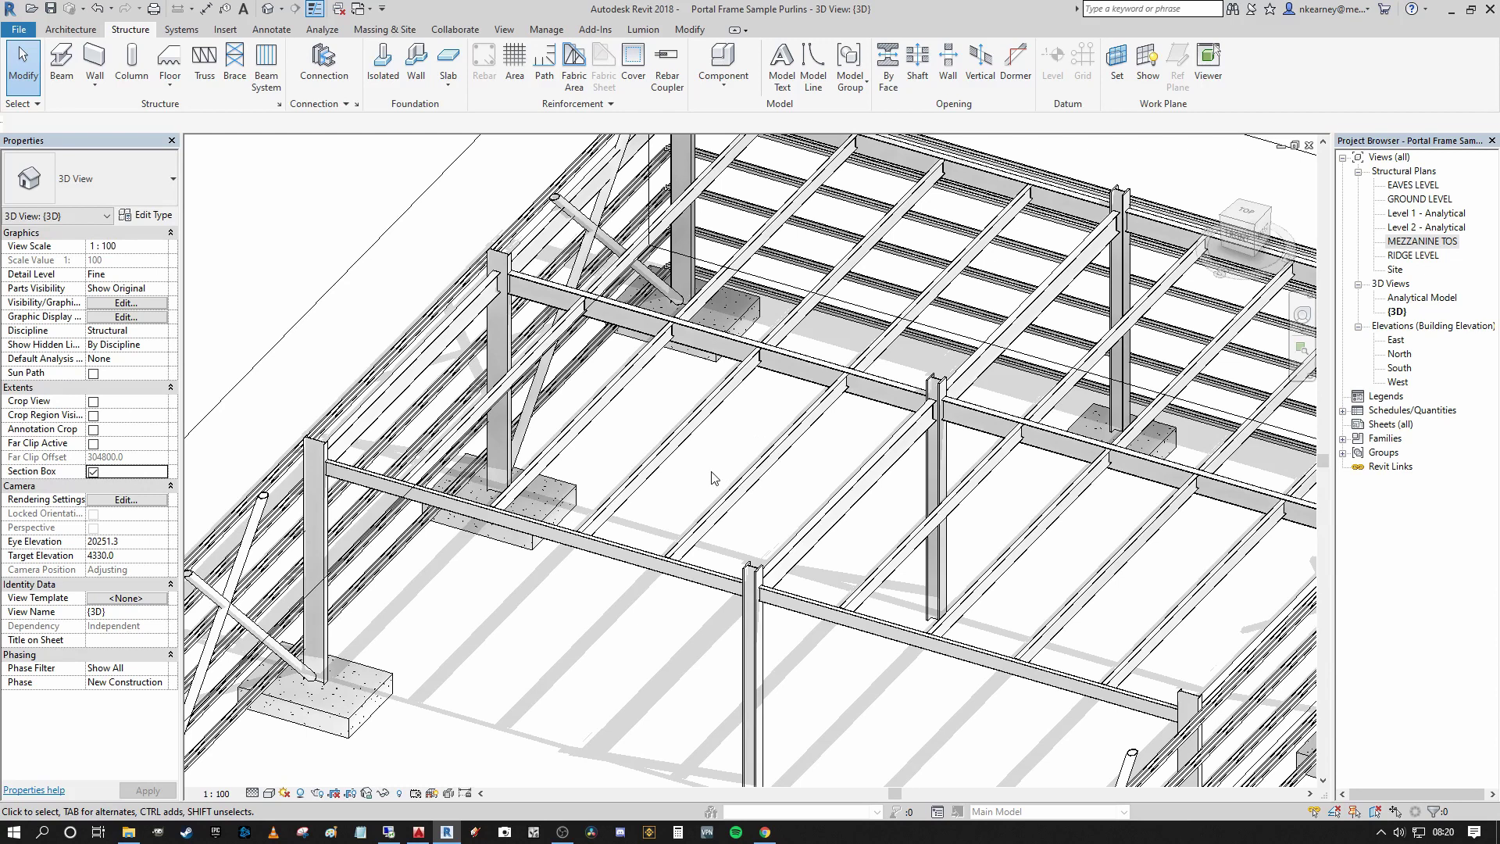
pyautogui.moveTo(712, 478); pyautogui.dragTo(723, 510, button='middle')
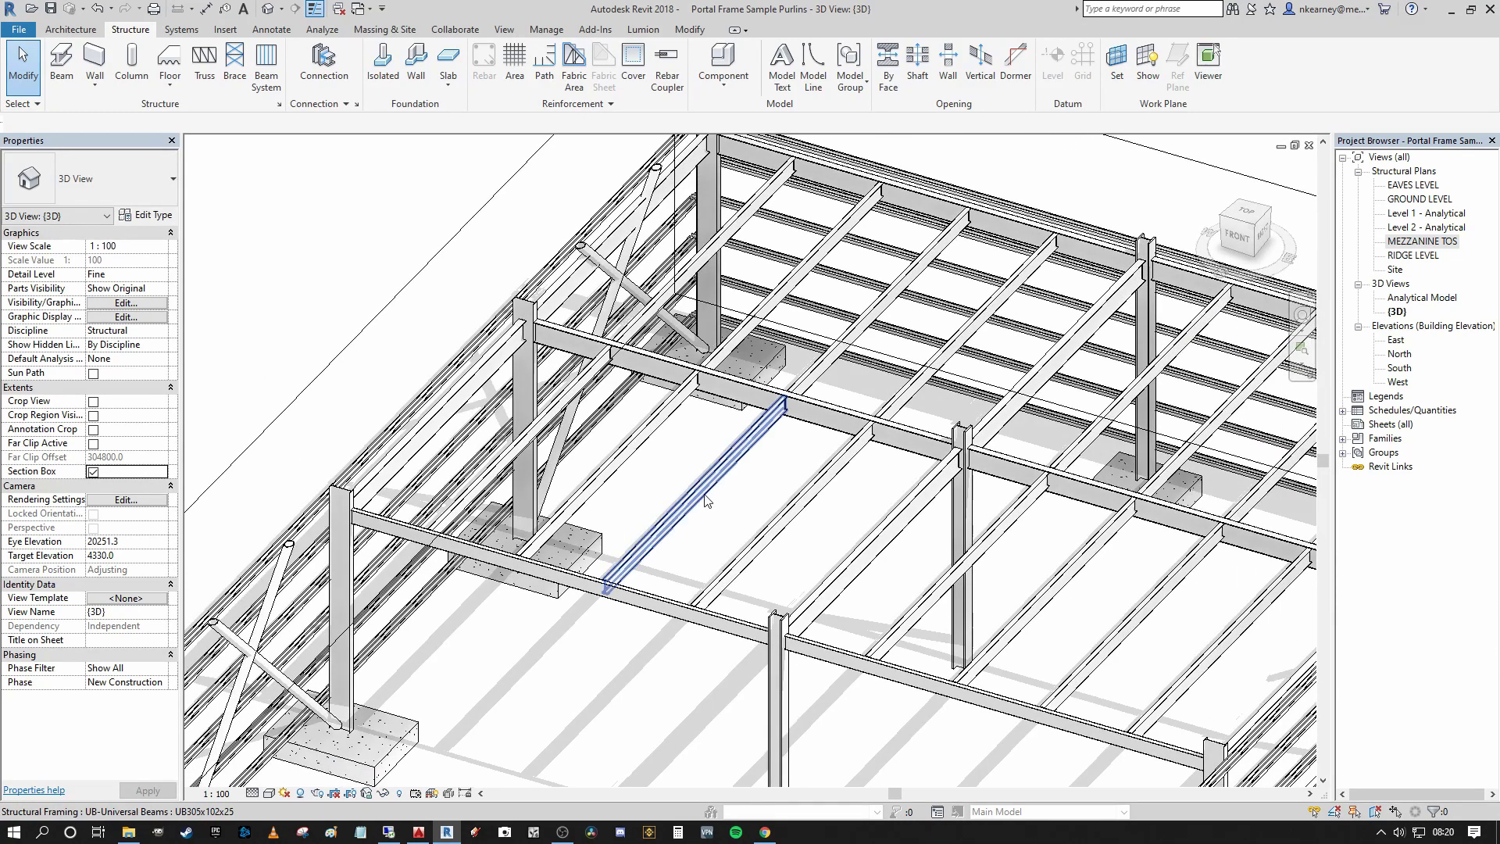
pyautogui.moveTo(681, 562); pyautogui.dragTo(630, 344, button='middle')
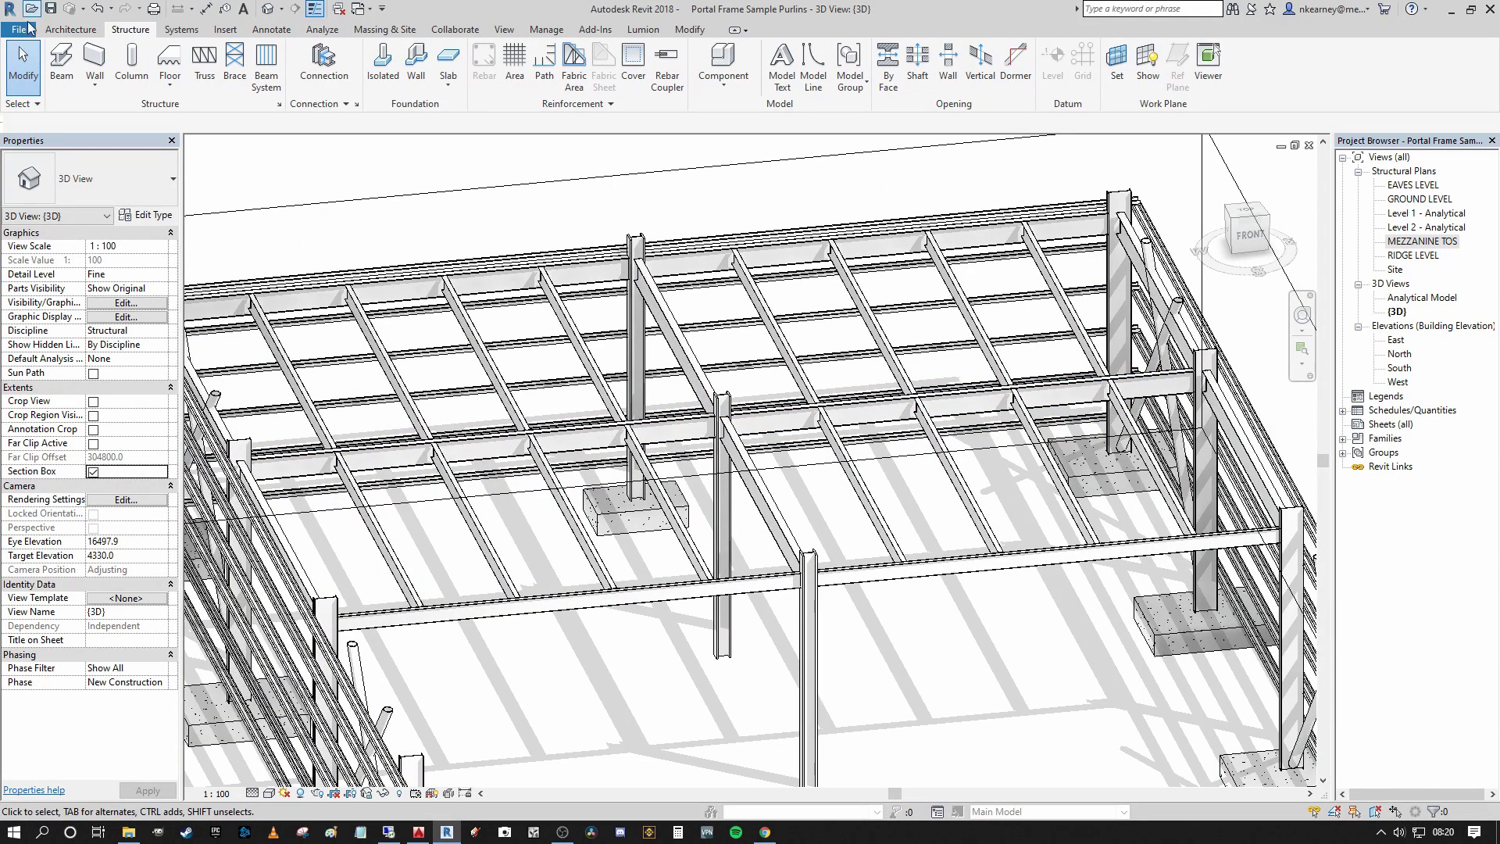
# Step: Create a new family from the Metric Profile template
pyautogui.click(21, 30)
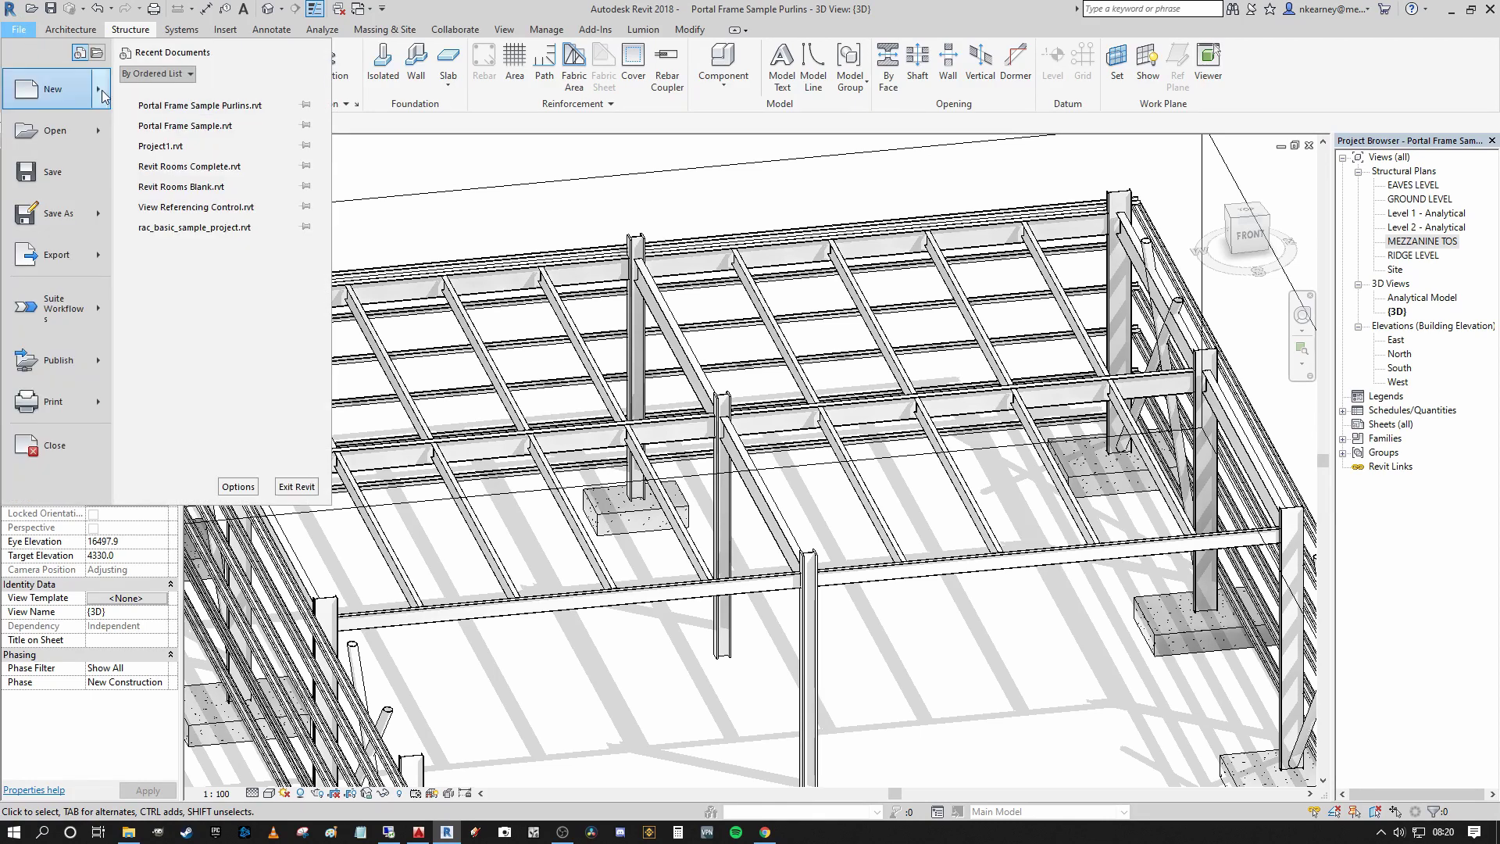
pyautogui.moveTo(102, 91)
pyautogui.click(225, 140)
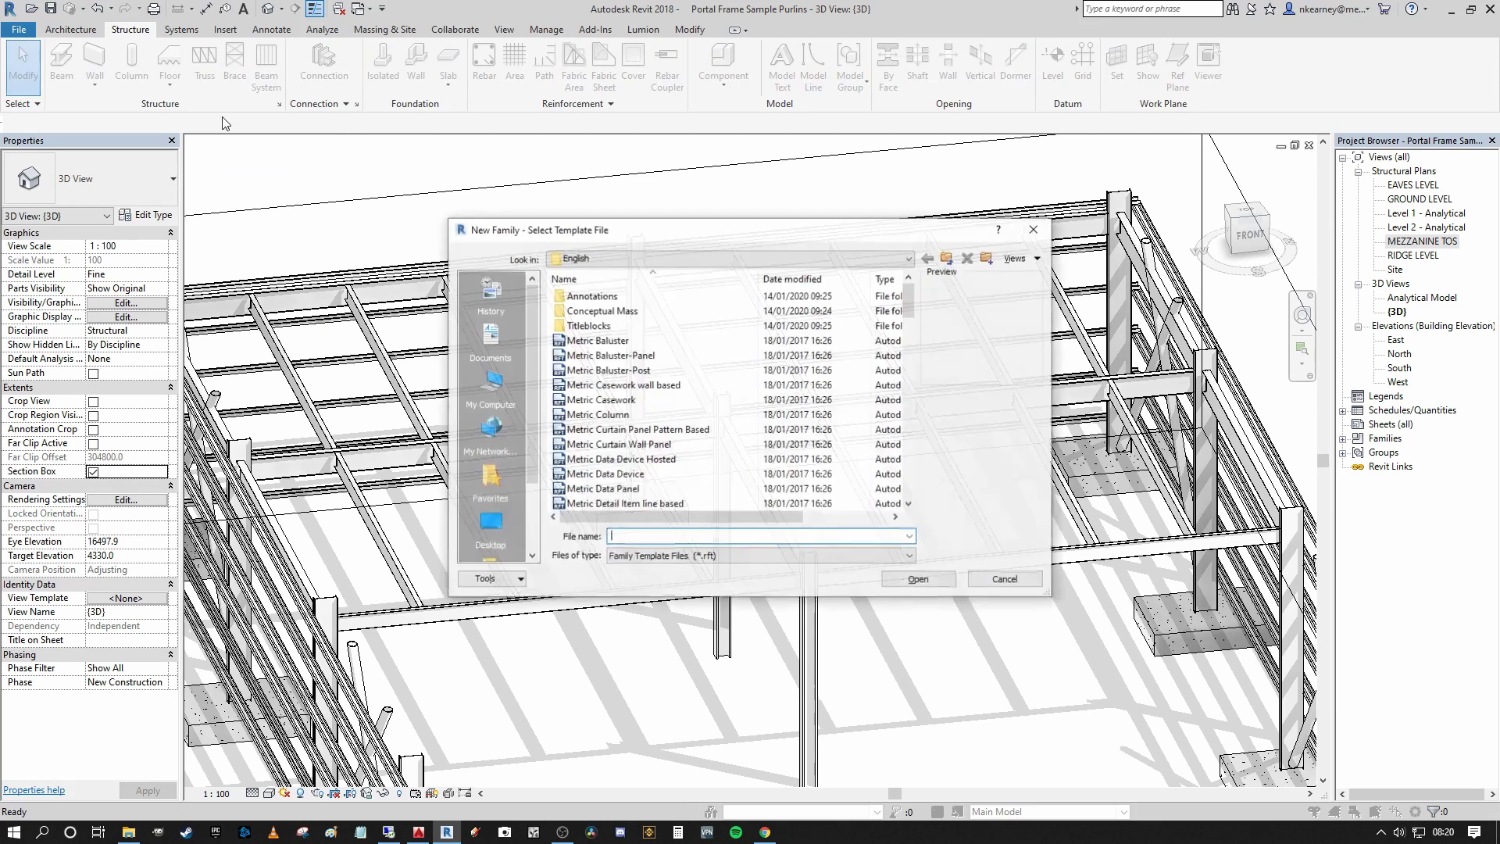
pyautogui.moveTo(712, 238); pyautogui.dragTo(785, 202)
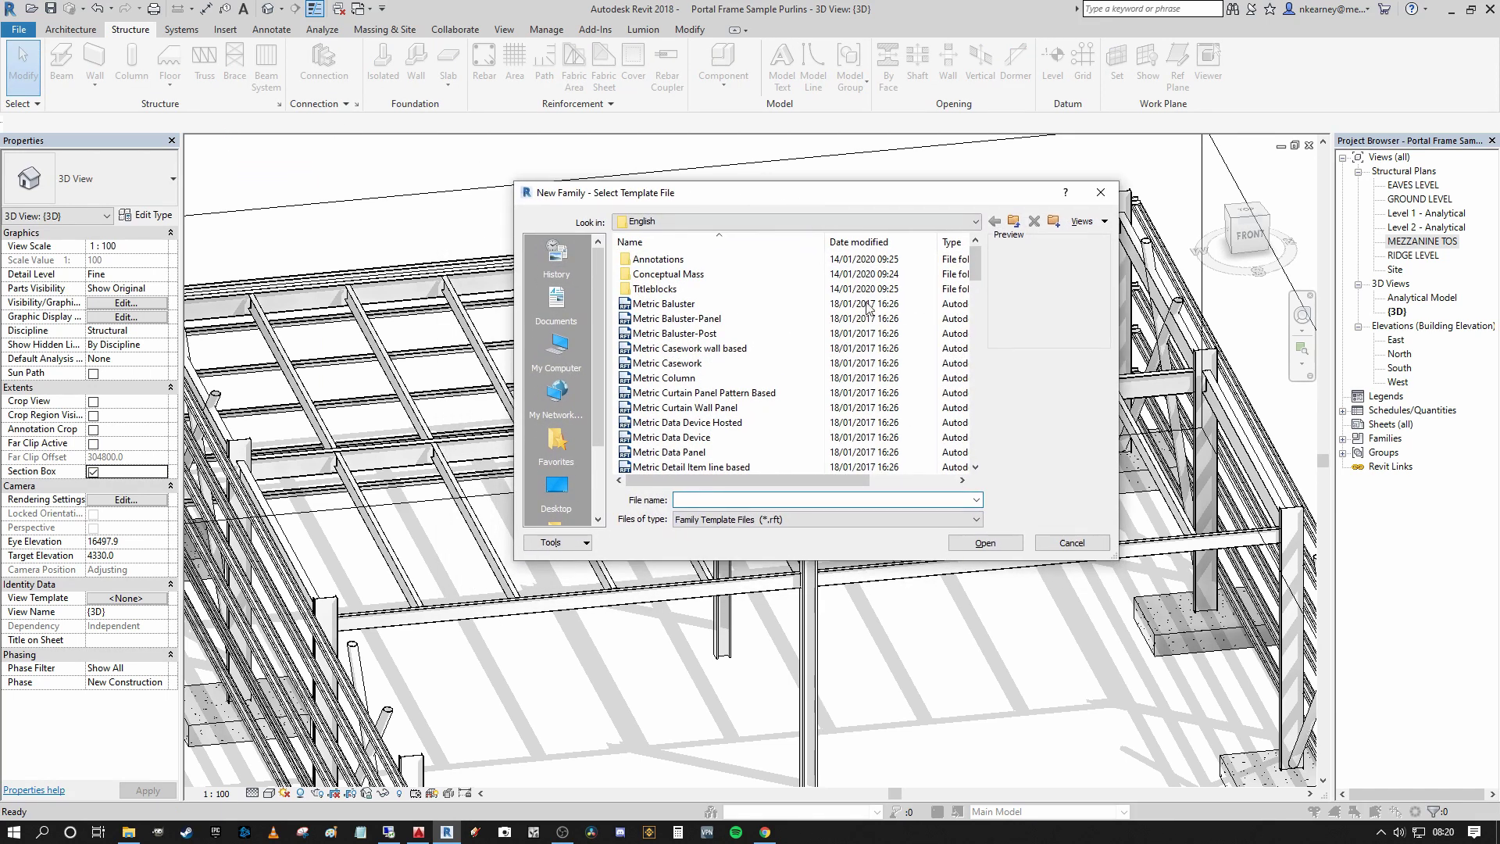
pyautogui.moveTo(977, 261); pyautogui.dragTo(981, 373)
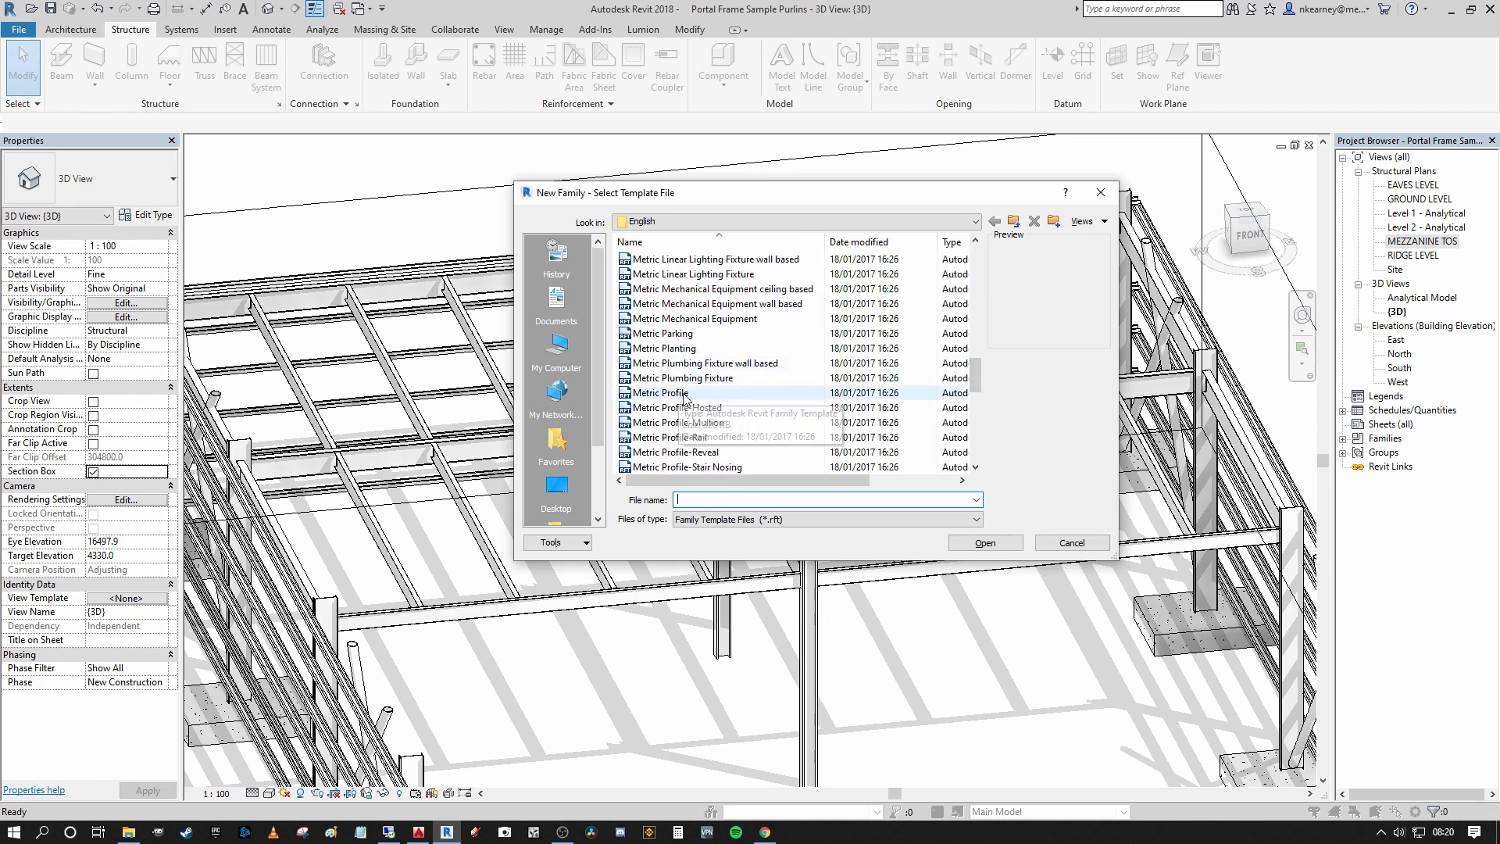
pyautogui.click(761, 393)
pyautogui.click(986, 542)
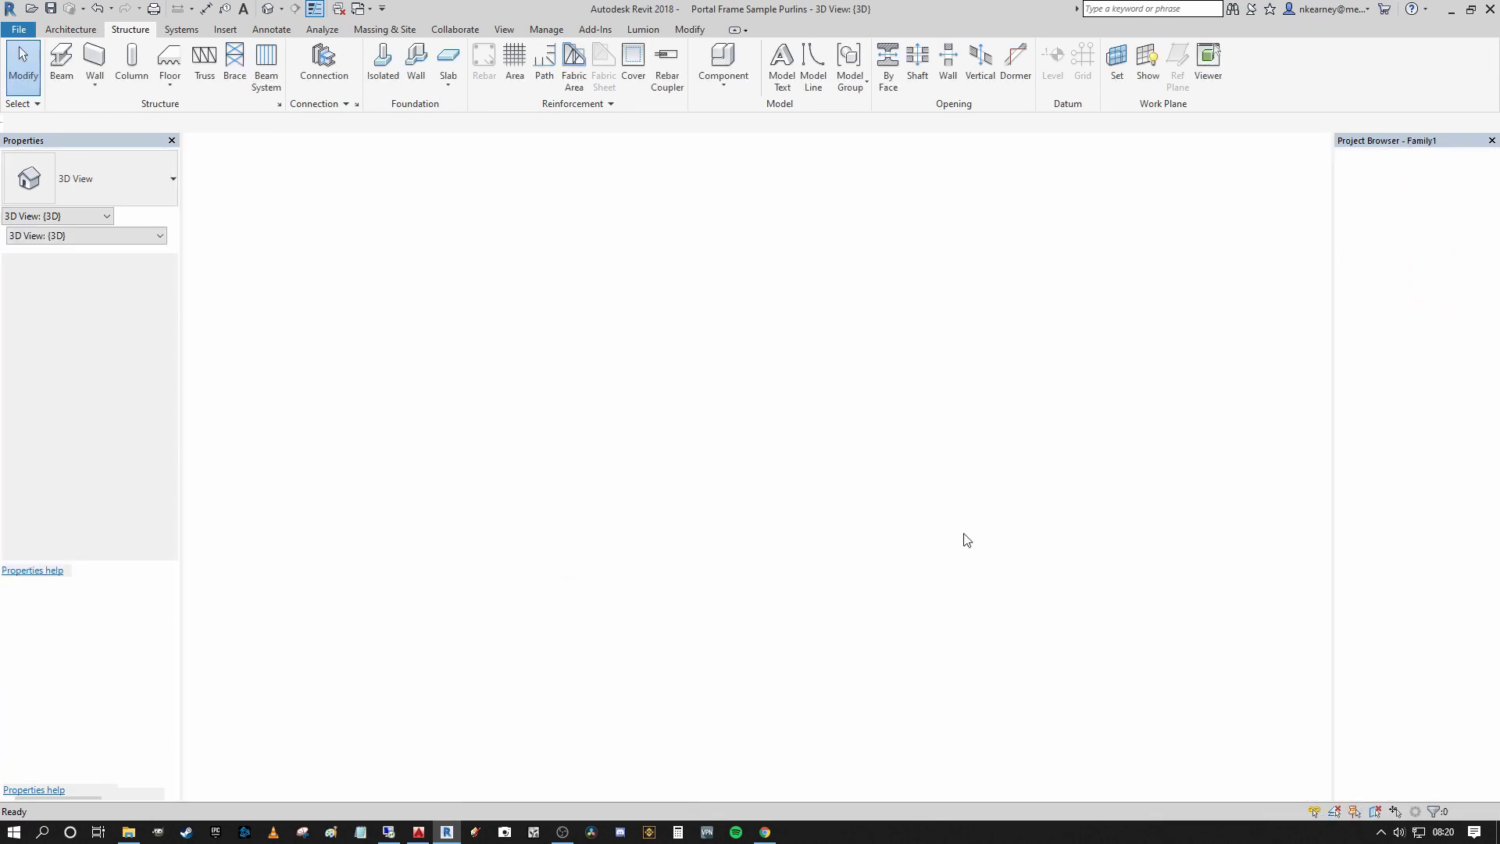
pyautogui.scroll(3, 817, 479)
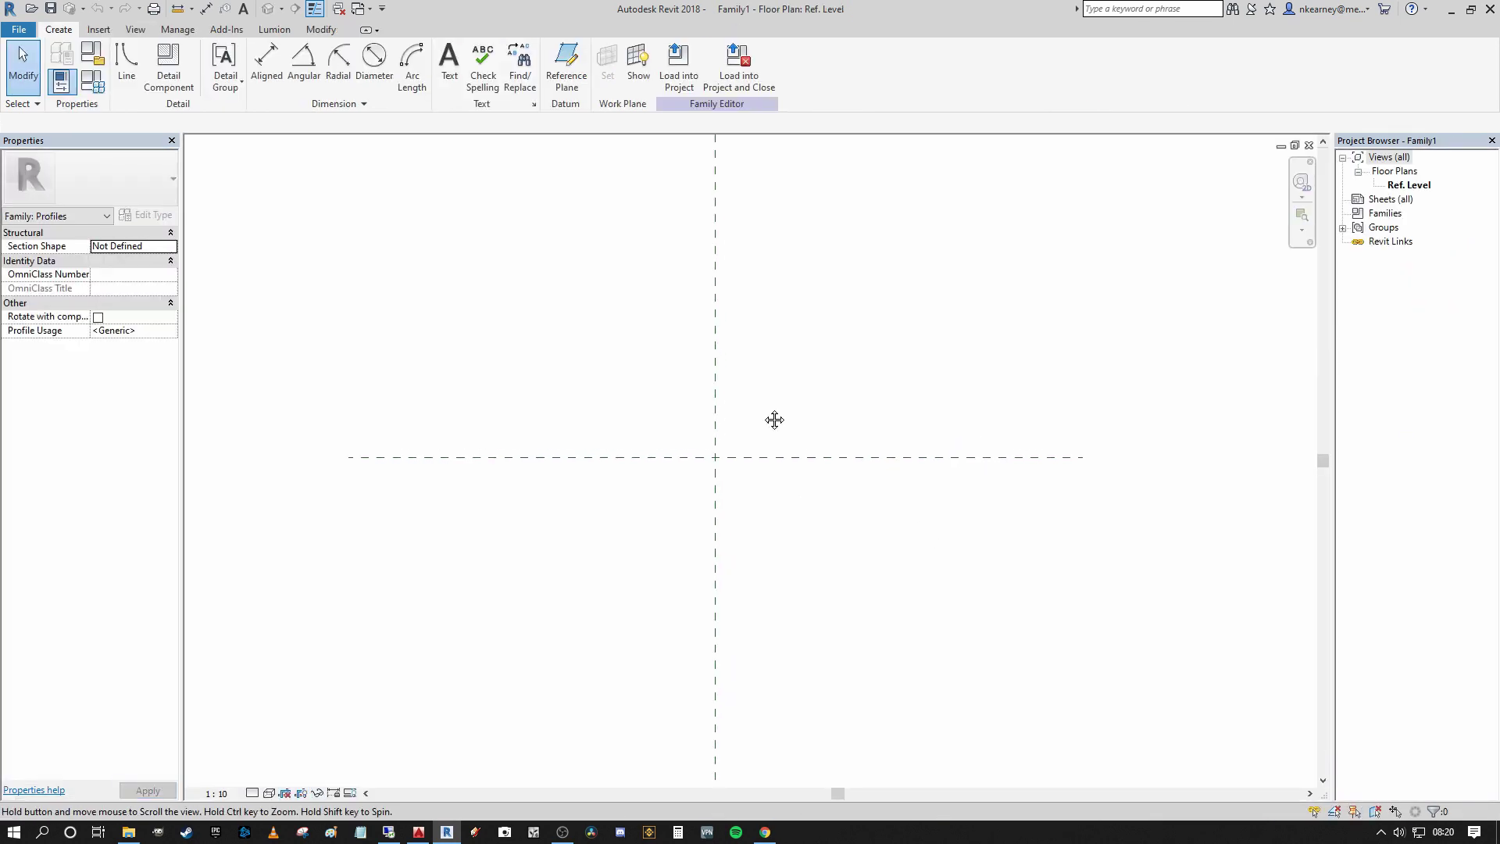
pyautogui.moveTo(590, 332); pyautogui.dragTo(609, 381, button='middle')
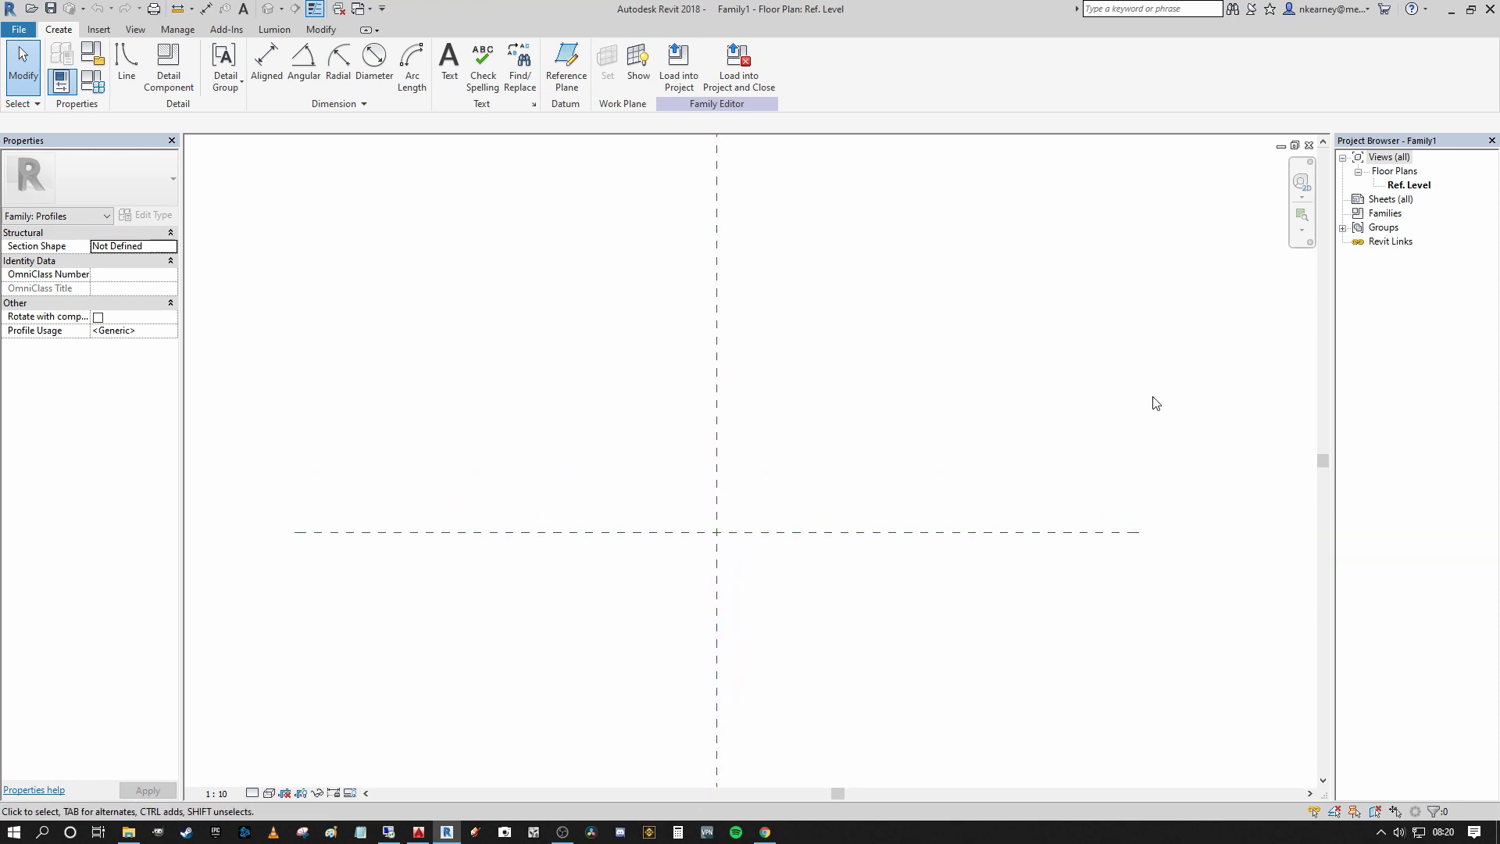
pyautogui.moveTo(1172, 419); pyautogui.dragTo(1003, 398, button='middle')
pyautogui.moveTo(1127, 452); pyautogui.dragTo(1079, 417, button='middle')
pyautogui.moveTo(416, 287); pyautogui.dragTo(474, 272, button='middle')
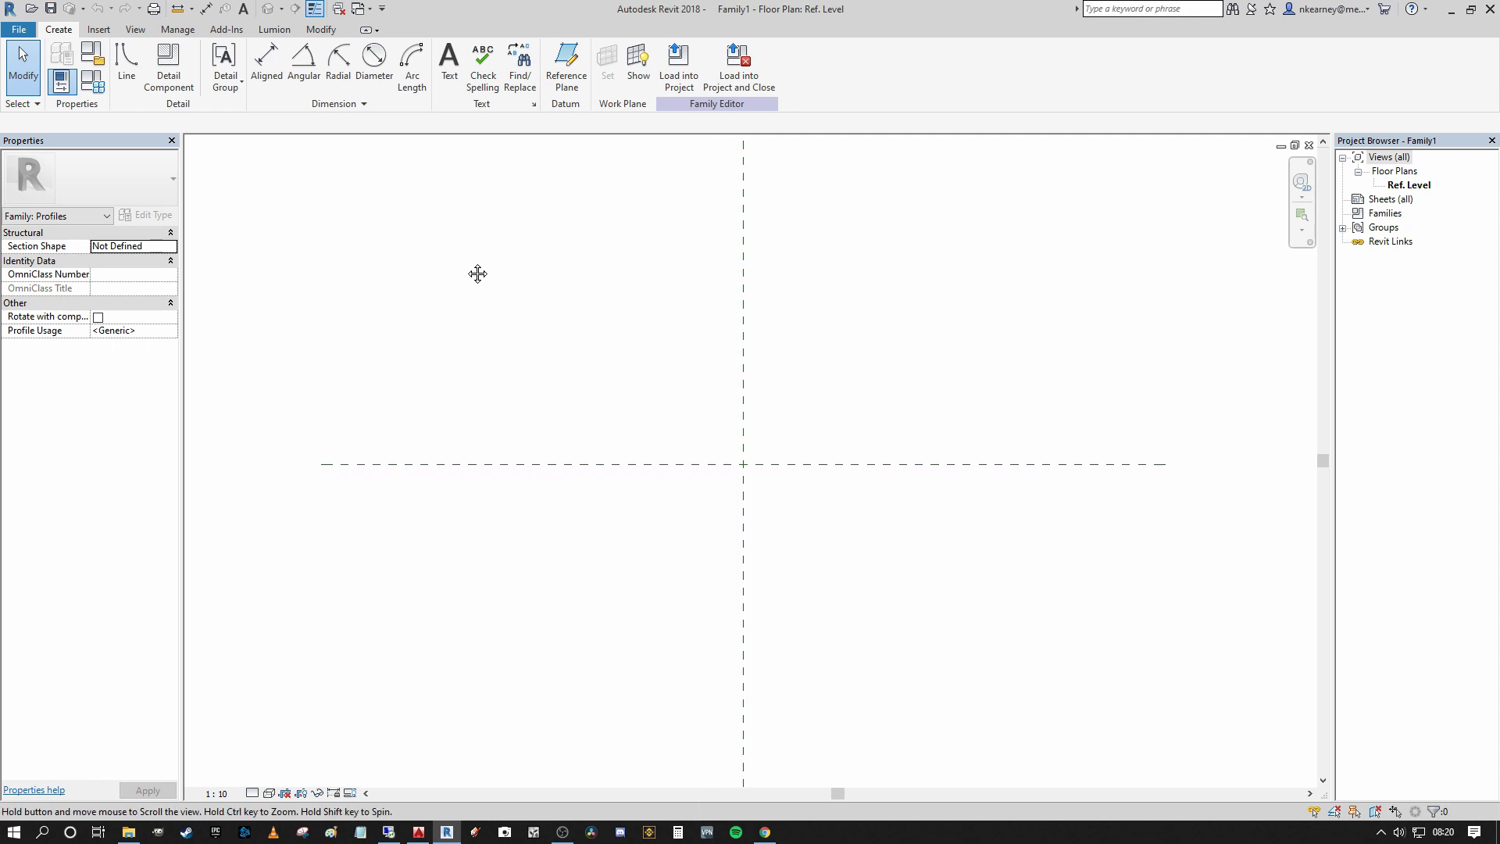
# Step: Draw a line chain leftward from the reference plane intersection: 60 mm horizontal, about 75 mm sloping up at 125°, and 60 mm horizontal
pyautogui.click(127, 66)
pyautogui.moveTo(551, 189)
pyautogui.mouseDown(button='middle')
pyautogui.moveTo(559, 171)
pyautogui.moveTo(545, 166)
pyautogui.mouseUp(button='middle')
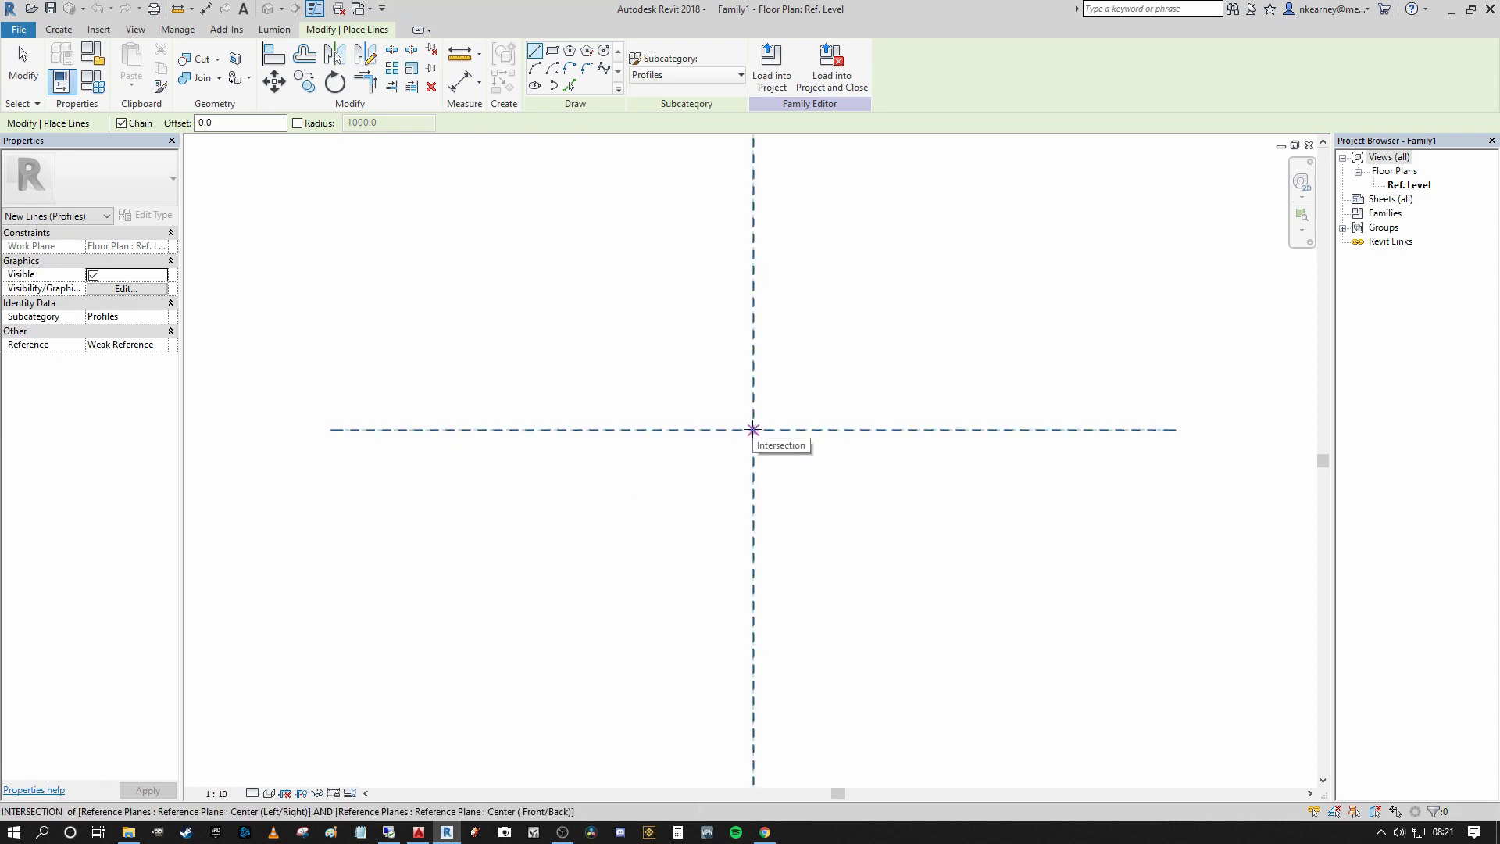
pyautogui.click(753, 429)
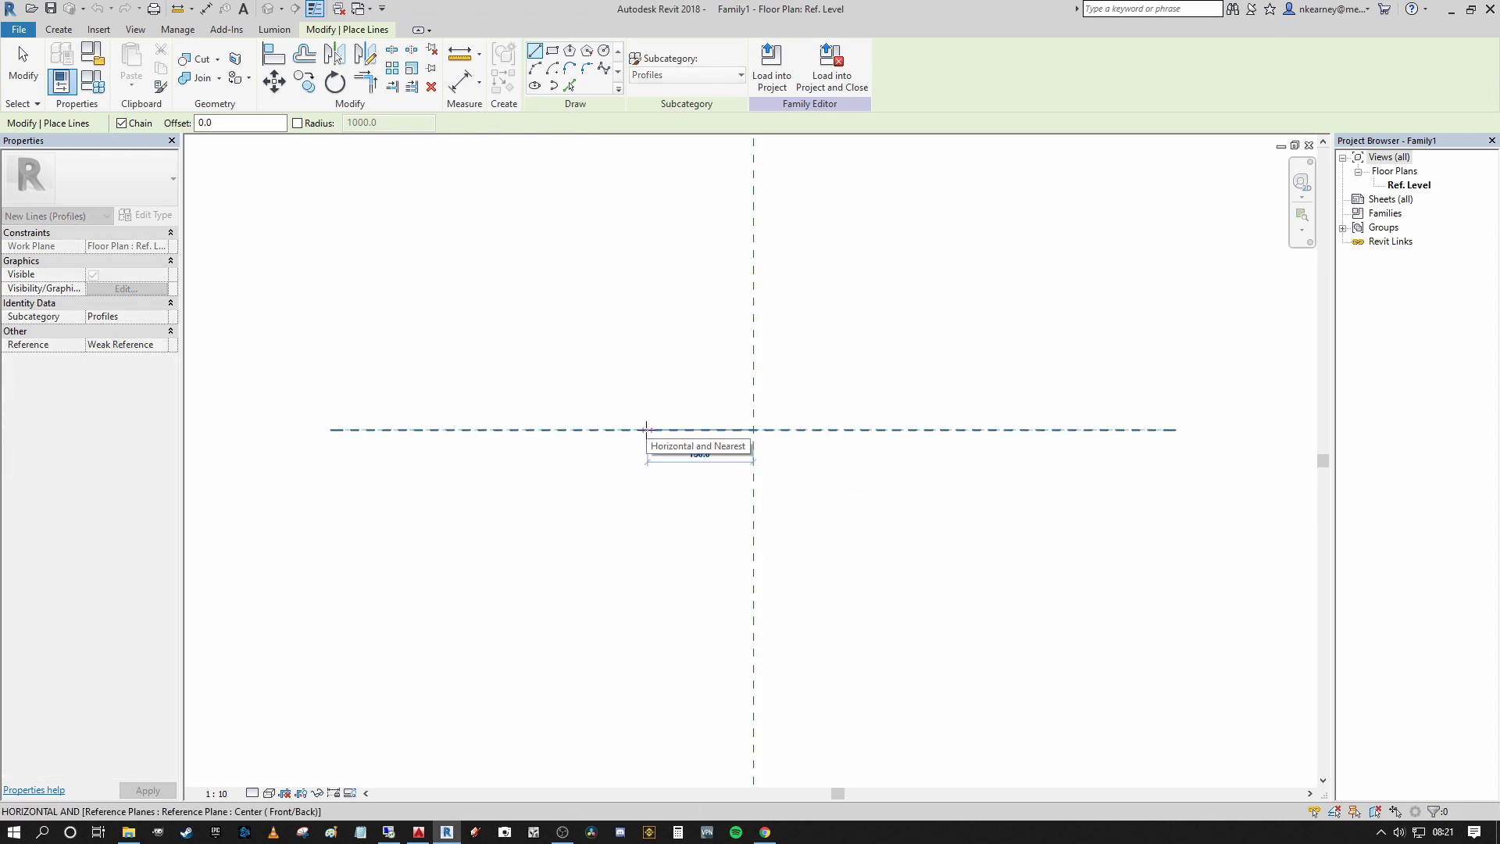
pyautogui.write('60')
pyautogui.press('Return')
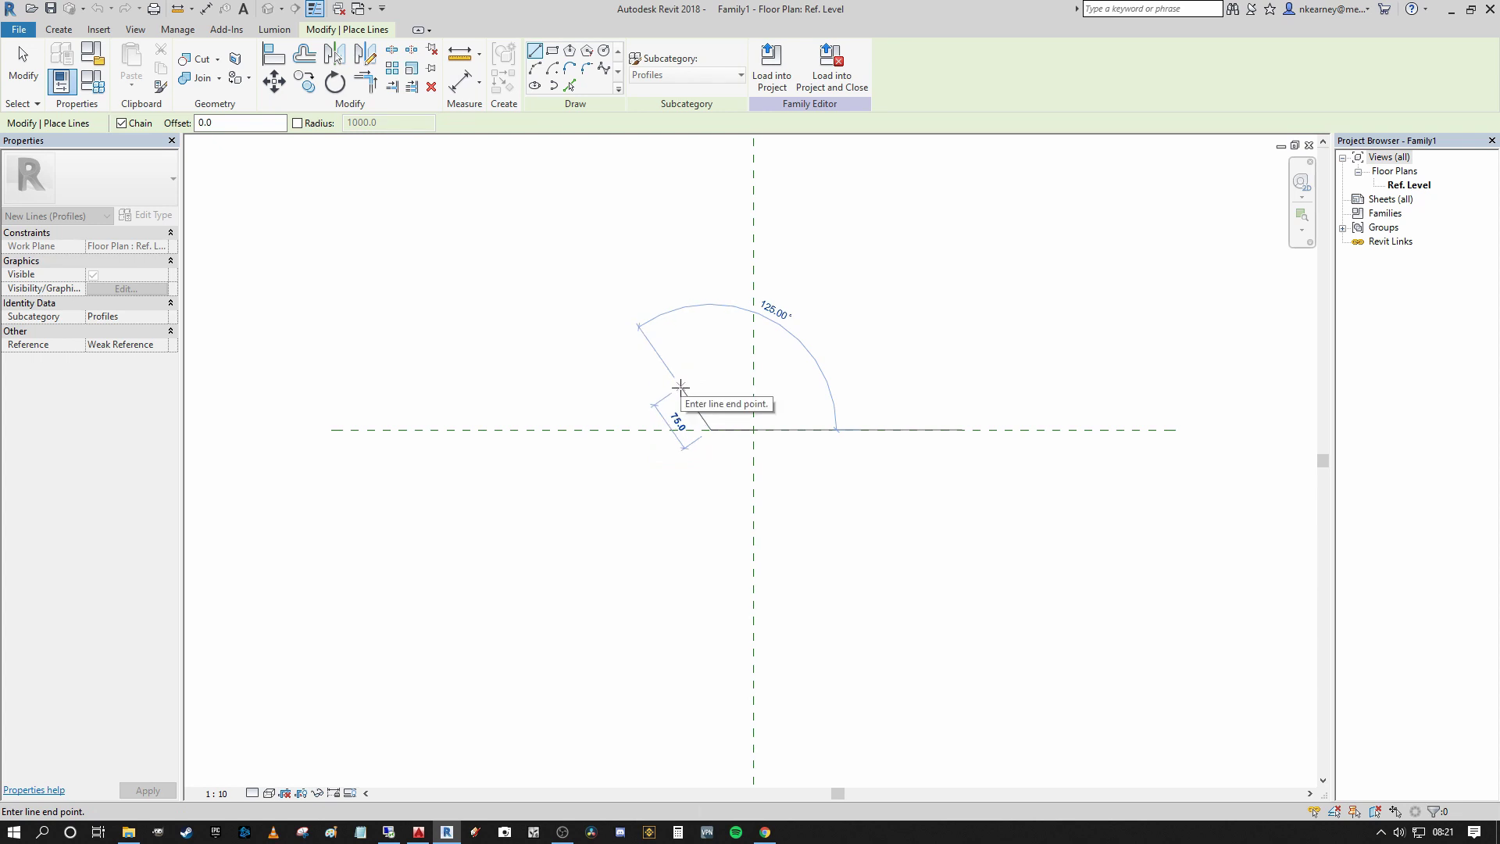
pyautogui.click(682, 386)
pyautogui.write('60')
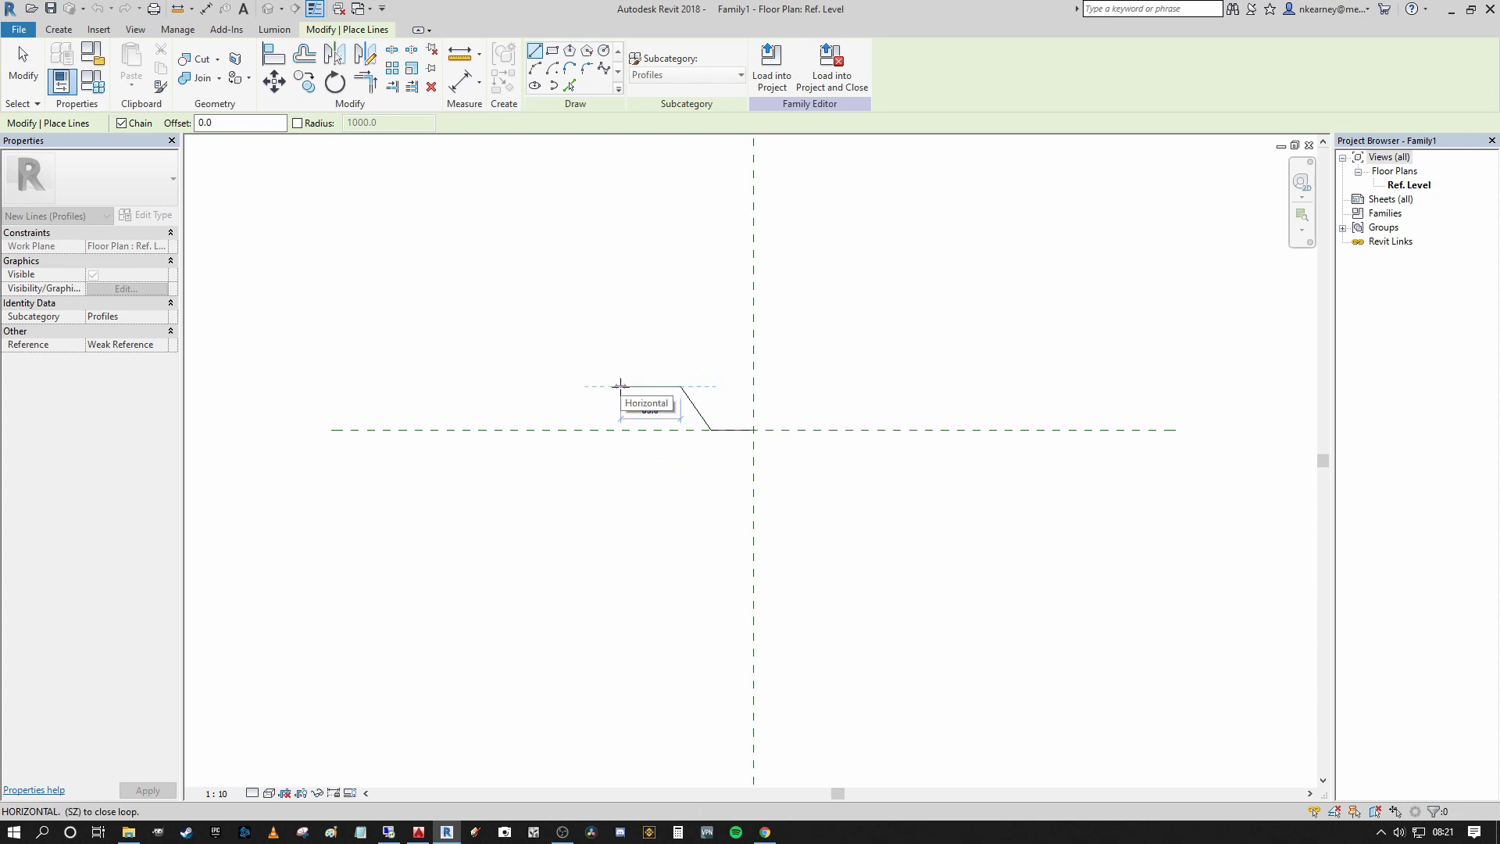
pyautogui.press('Return')
pyautogui.press('Escape')
pyautogui.press('Escape')
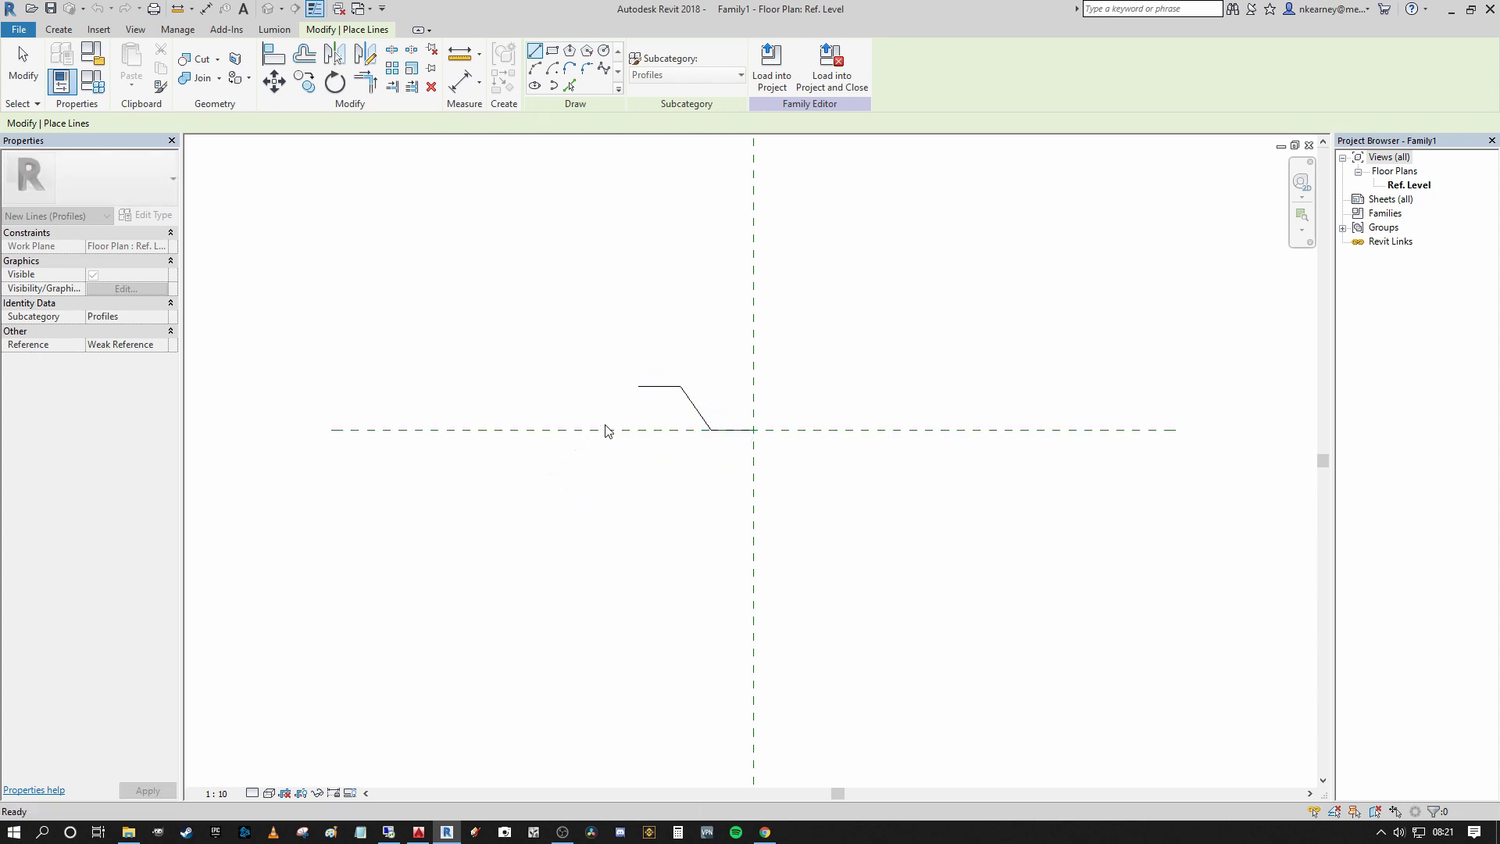
# Step: Mirror the sloping line and the lower horizontal line about a vertical axis through the midpoint of the upper line
pyautogui.click(688, 397)
pyautogui.moveTo(658, 348); pyautogui.dragTo(800, 462)
pyautogui.click(374, 61)
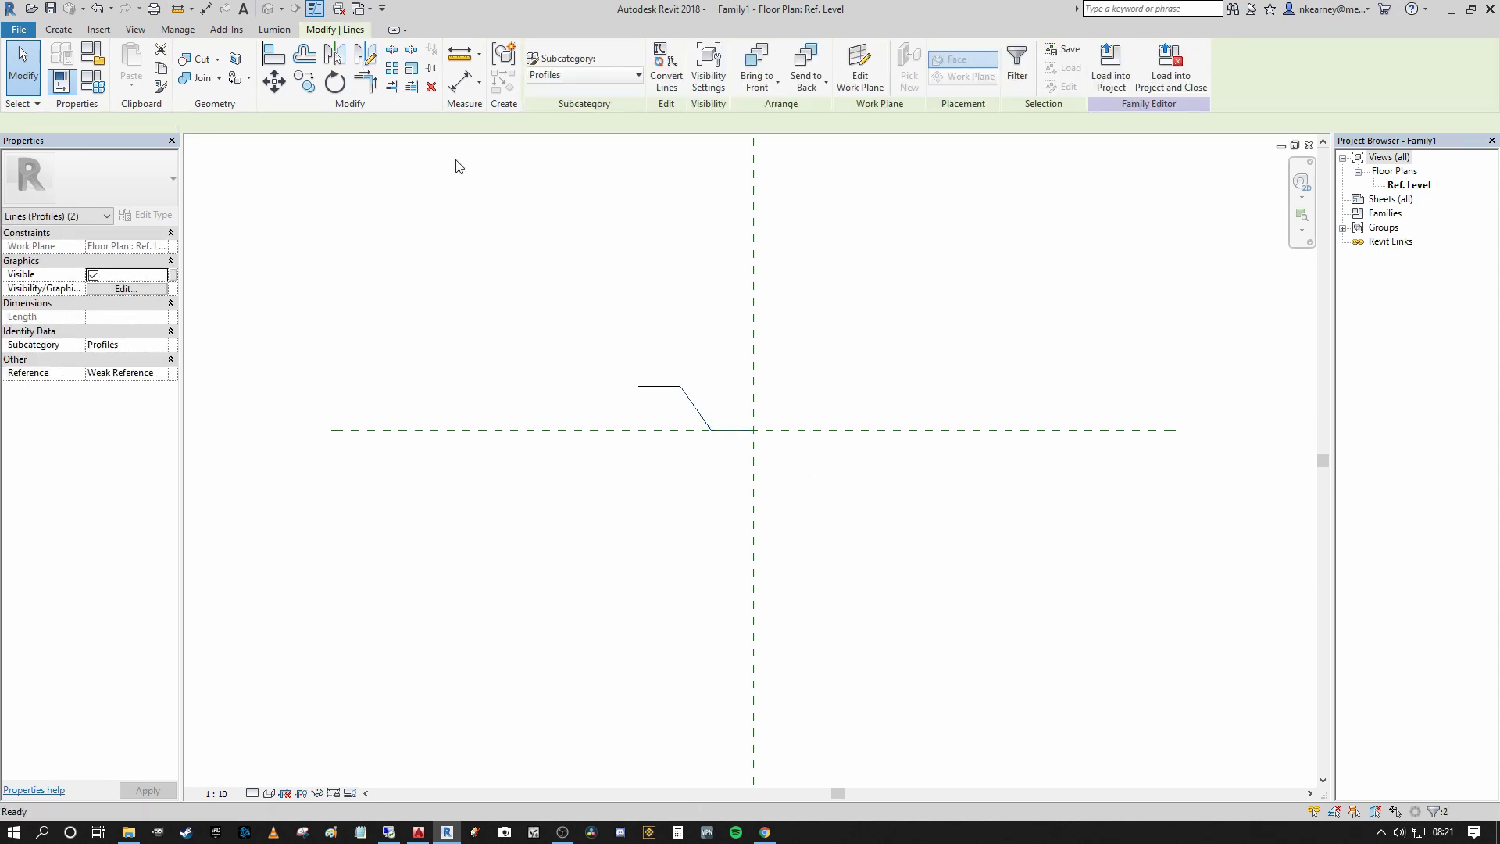
pyautogui.click(658, 386)
pyautogui.click(658, 454)
pyautogui.click(714, 466)
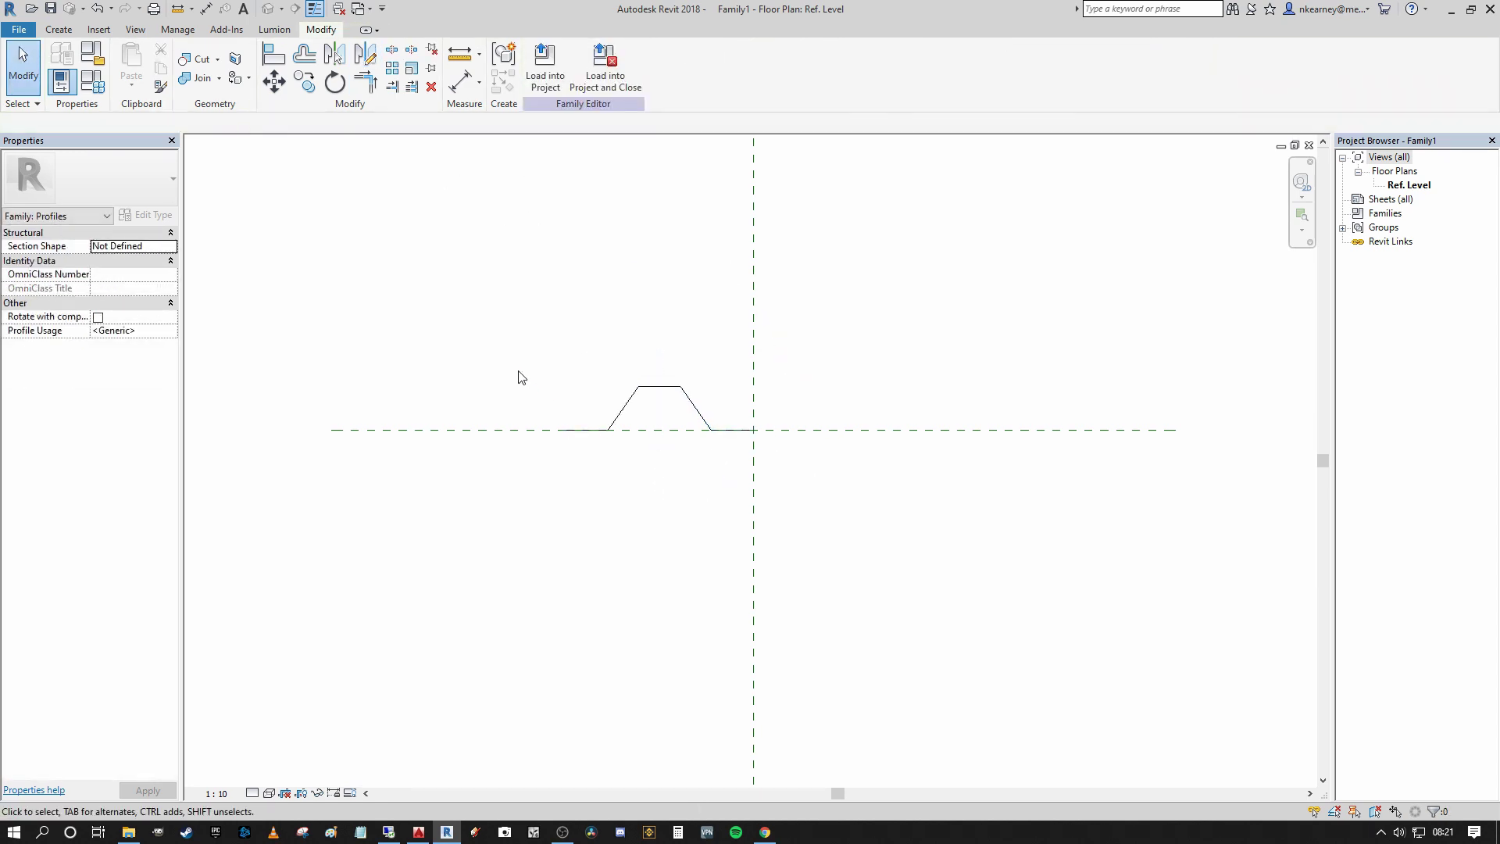
# Step: Mirror the complete five-line rib profile about the vertical center reference plane
pyautogui.moveTo(519, 375); pyautogui.dragTo(771, 469)
pyautogui.moveTo(469, 325); pyautogui.dragTo(778, 487)
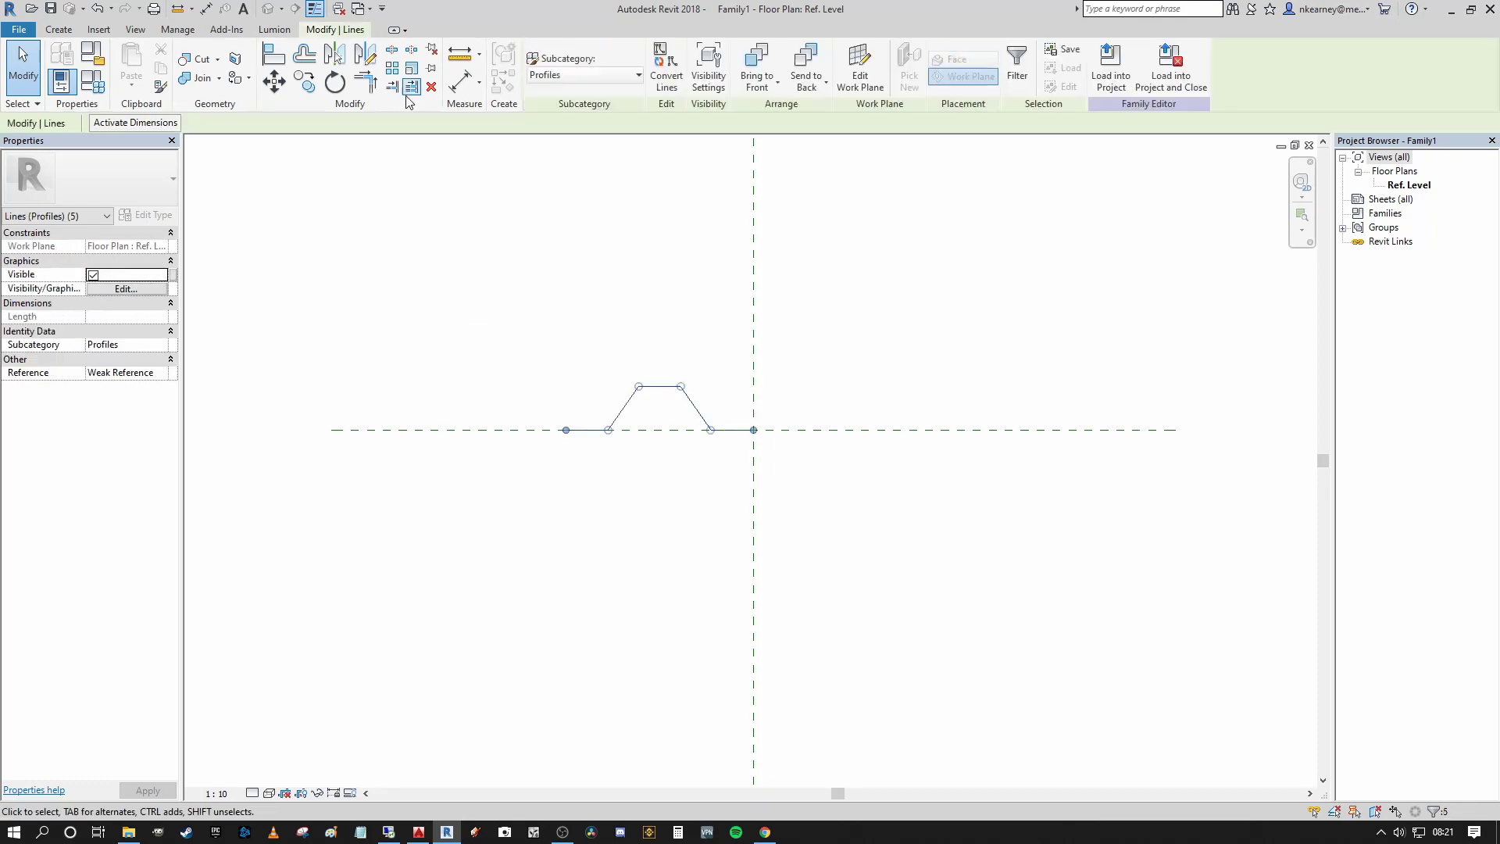
pyautogui.click(334, 55)
pyautogui.click(753, 363)
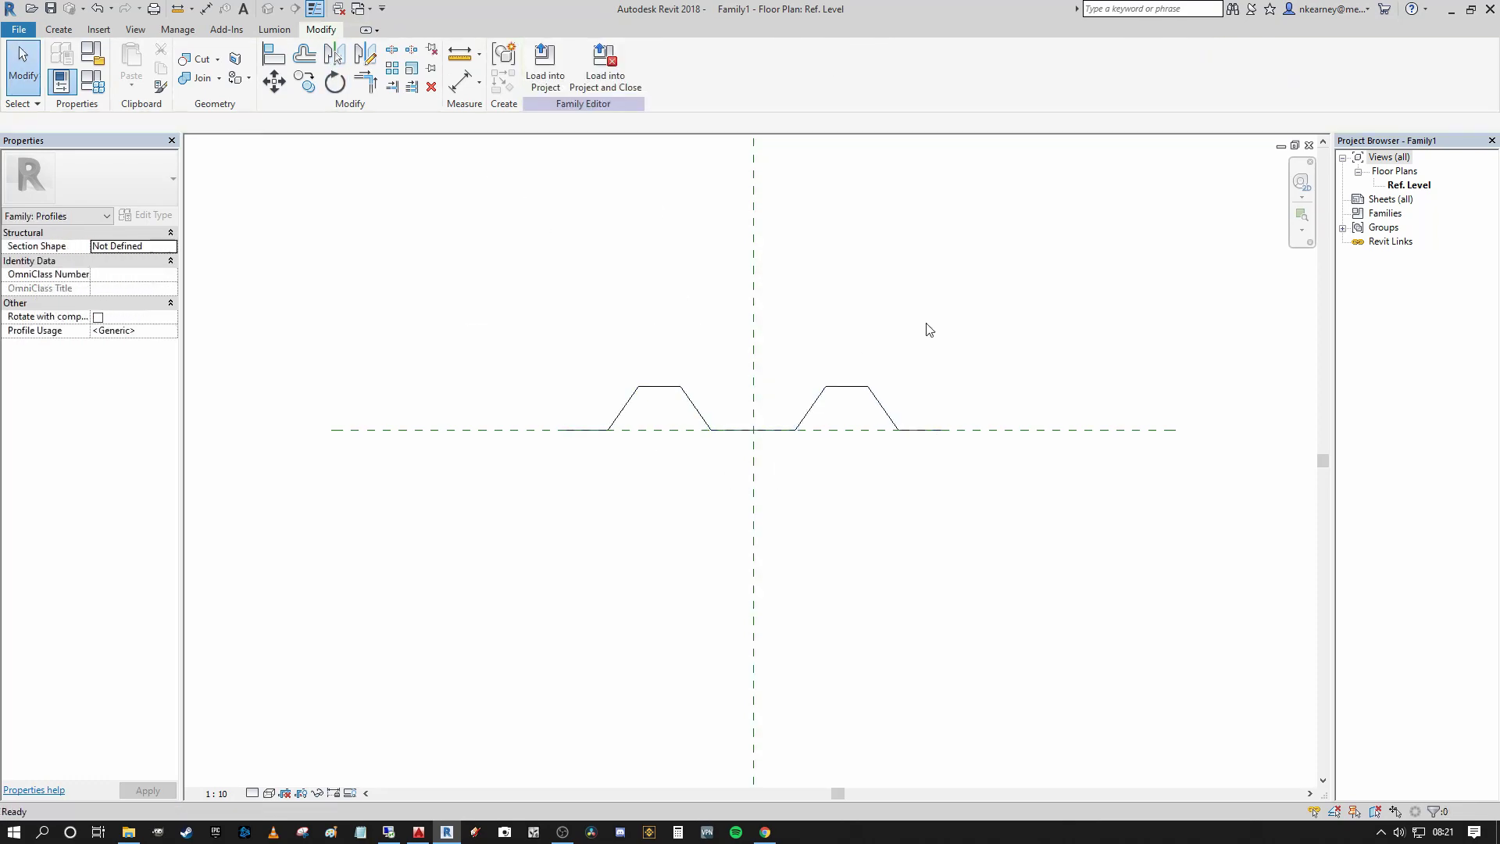
pyautogui.scroll(2, 659, 492)
pyautogui.moveTo(658, 500)
pyautogui.mouseDown(button='middle')
pyautogui.moveTo(472, 519)
pyautogui.moveTo(550, 421)
pyautogui.mouseUp(button='middle')
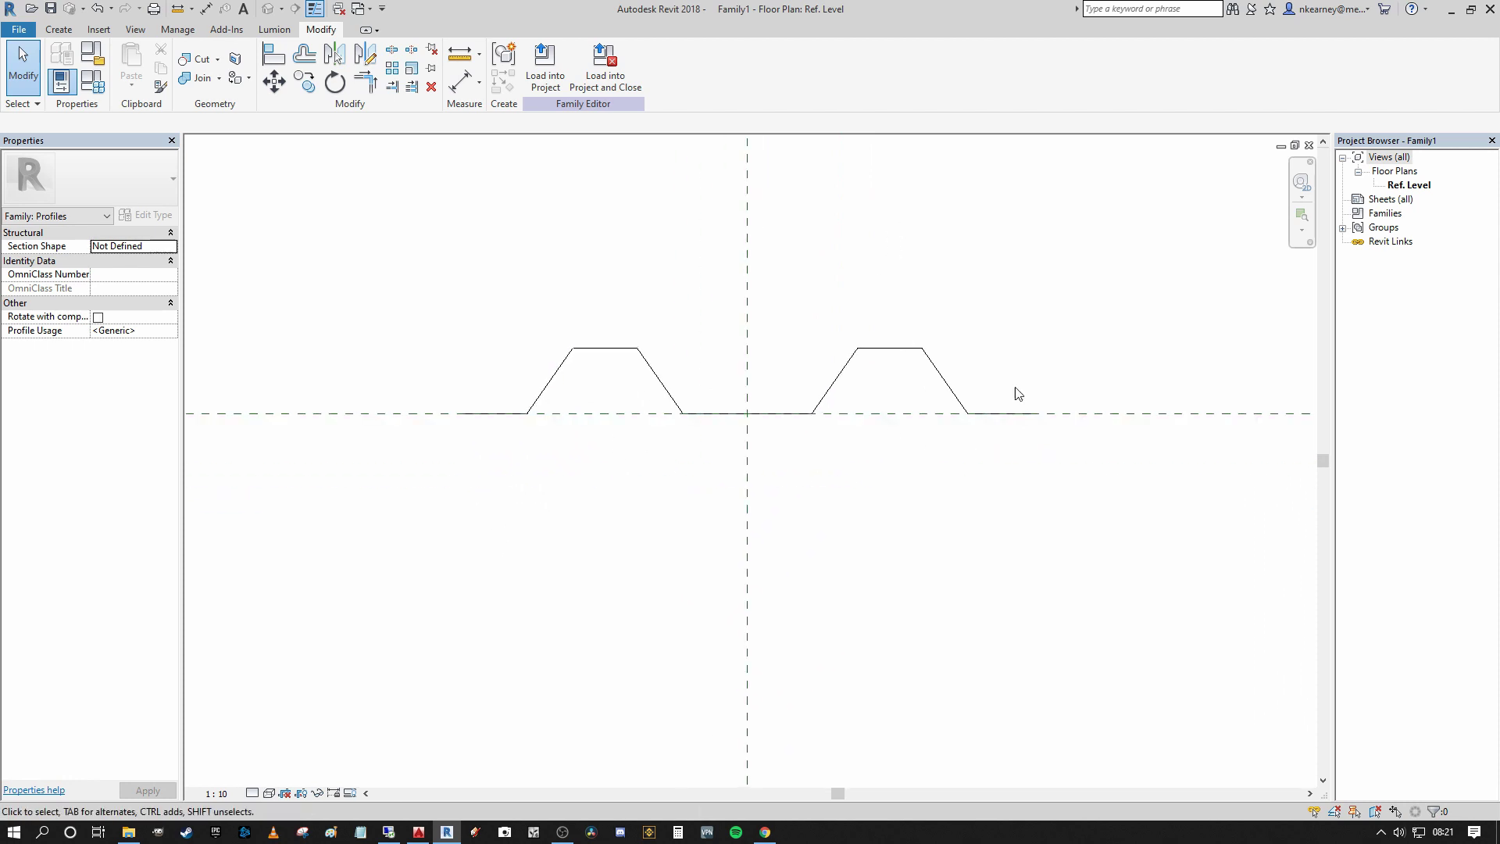
pyautogui.moveTo(1018, 393)
pyautogui.mouseDown(button='middle')
pyautogui.moveTo(964, 328)
pyautogui.moveTo(912, 337)
pyautogui.mouseUp(button='middle')
pyautogui.moveTo(590, 326)
pyautogui.mouseDown(button='middle')
pyautogui.moveTo(532, 241)
pyautogui.moveTo(422, 318)
pyautogui.moveTo(420, 305)
pyautogui.moveTo(536, 311)
pyautogui.moveTo(535, 333)
pyautogui.mouseUp(button='middle')
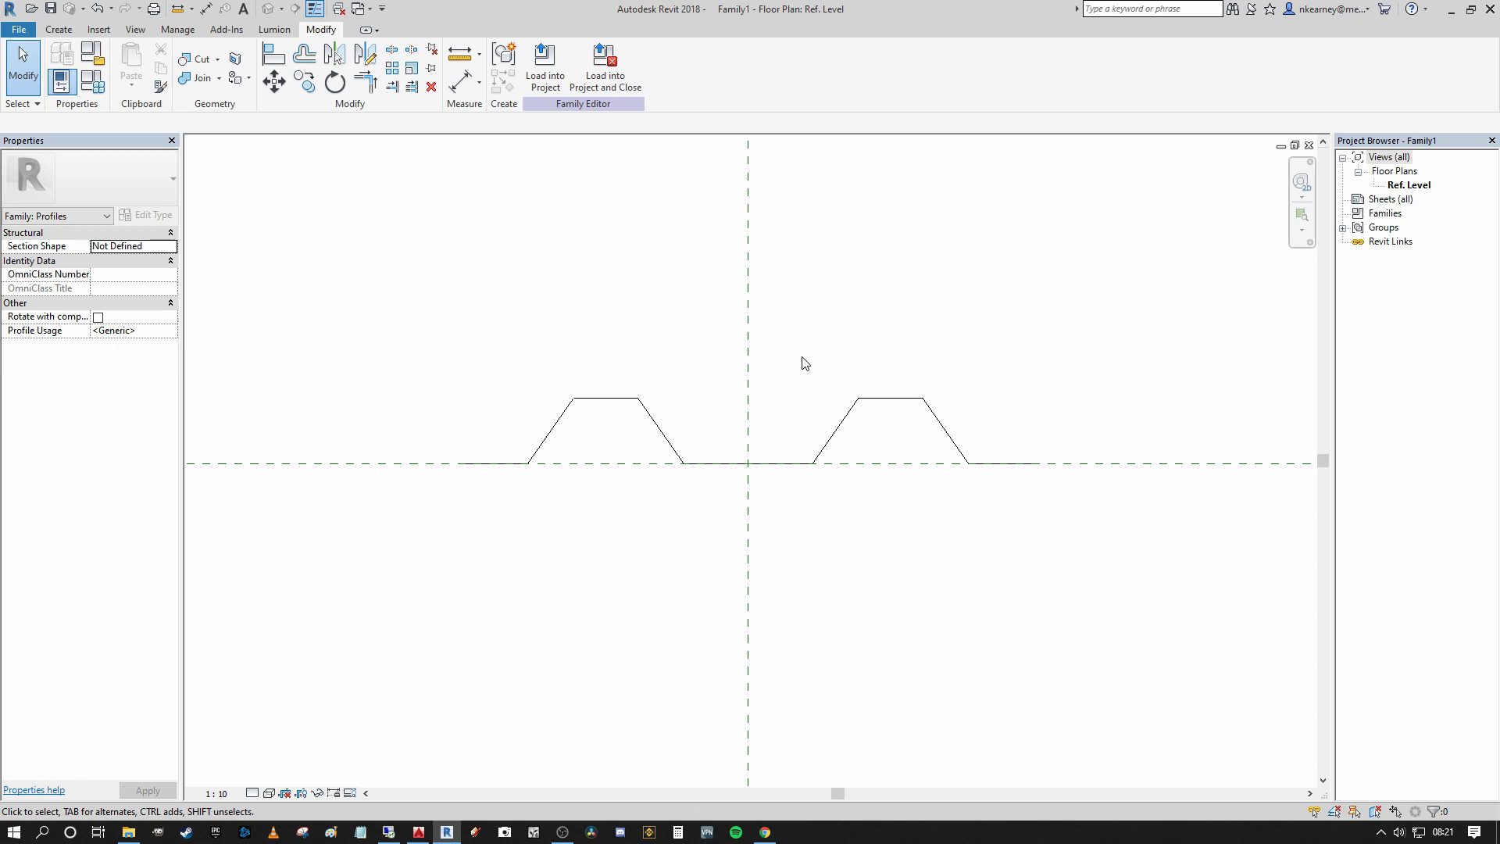
pyautogui.moveTo(804, 363)
pyautogui.mouseDown(button='middle')
pyautogui.moveTo(763, 419)
pyautogui.moveTo(690, 398)
pyautogui.moveTo(679, 368)
pyautogui.moveTo(679, 428)
pyautogui.mouseUp(button='middle')
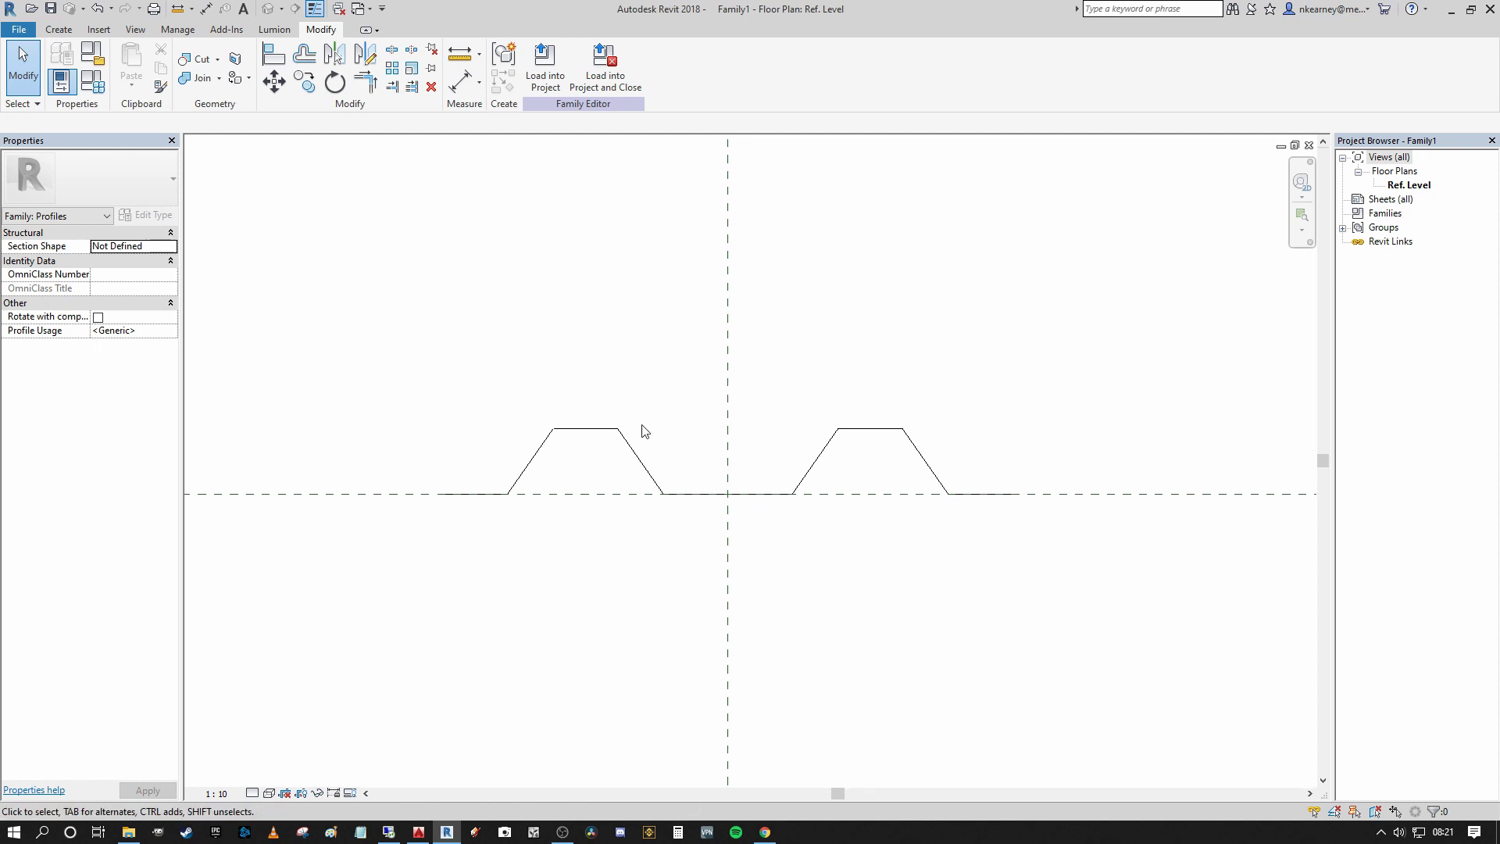
pyautogui.moveTo(465, 344); pyautogui.dragTo(471, 369, button='middle')
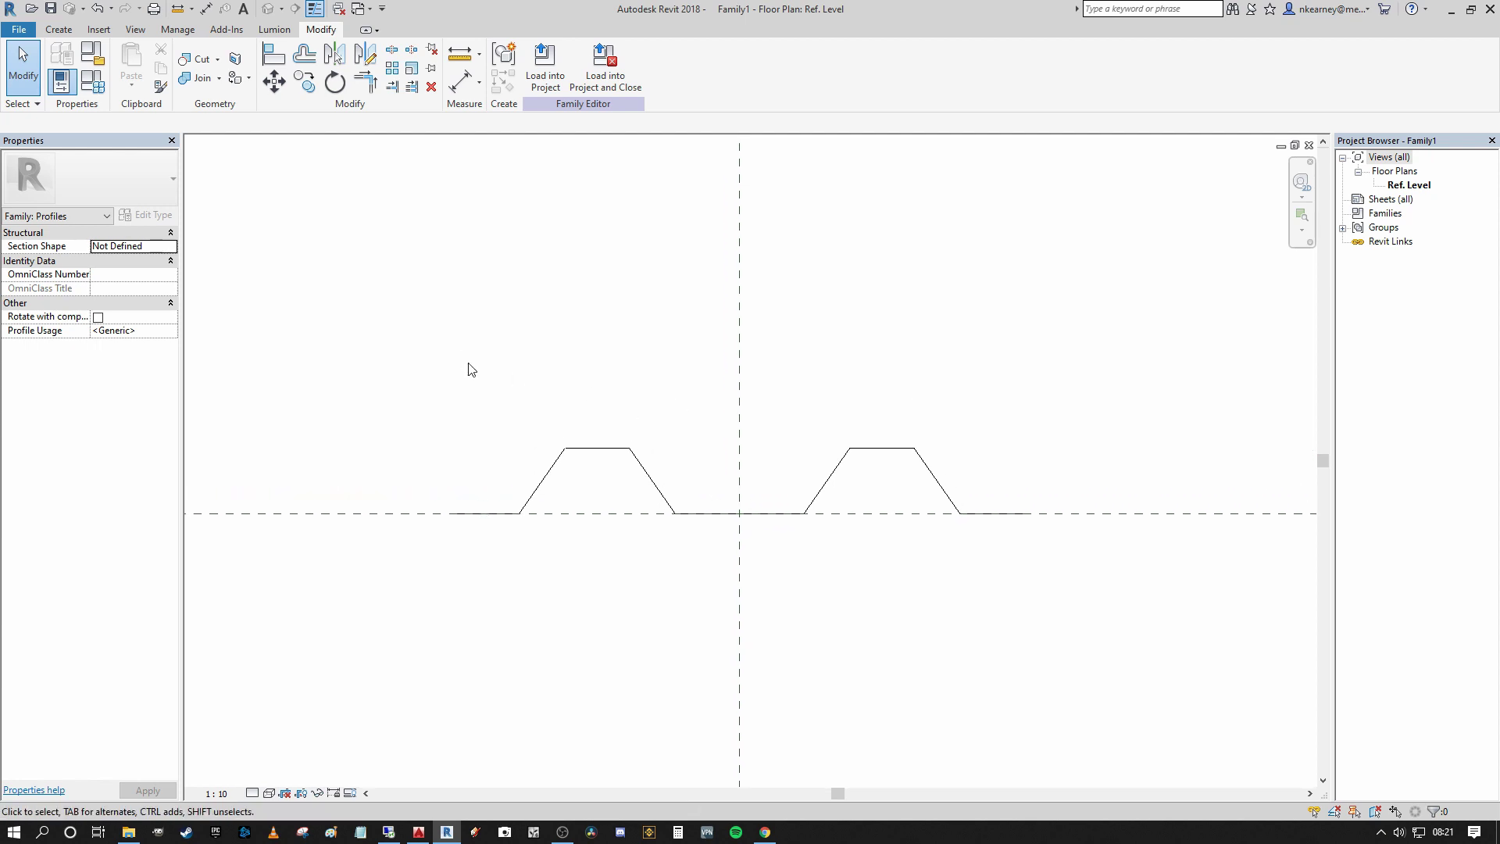
# Step: Delete all lines of the two-rib deck profile, leaving only the reference planes
pyautogui.moveTo(348, 352); pyautogui.dragTo(1054, 600)
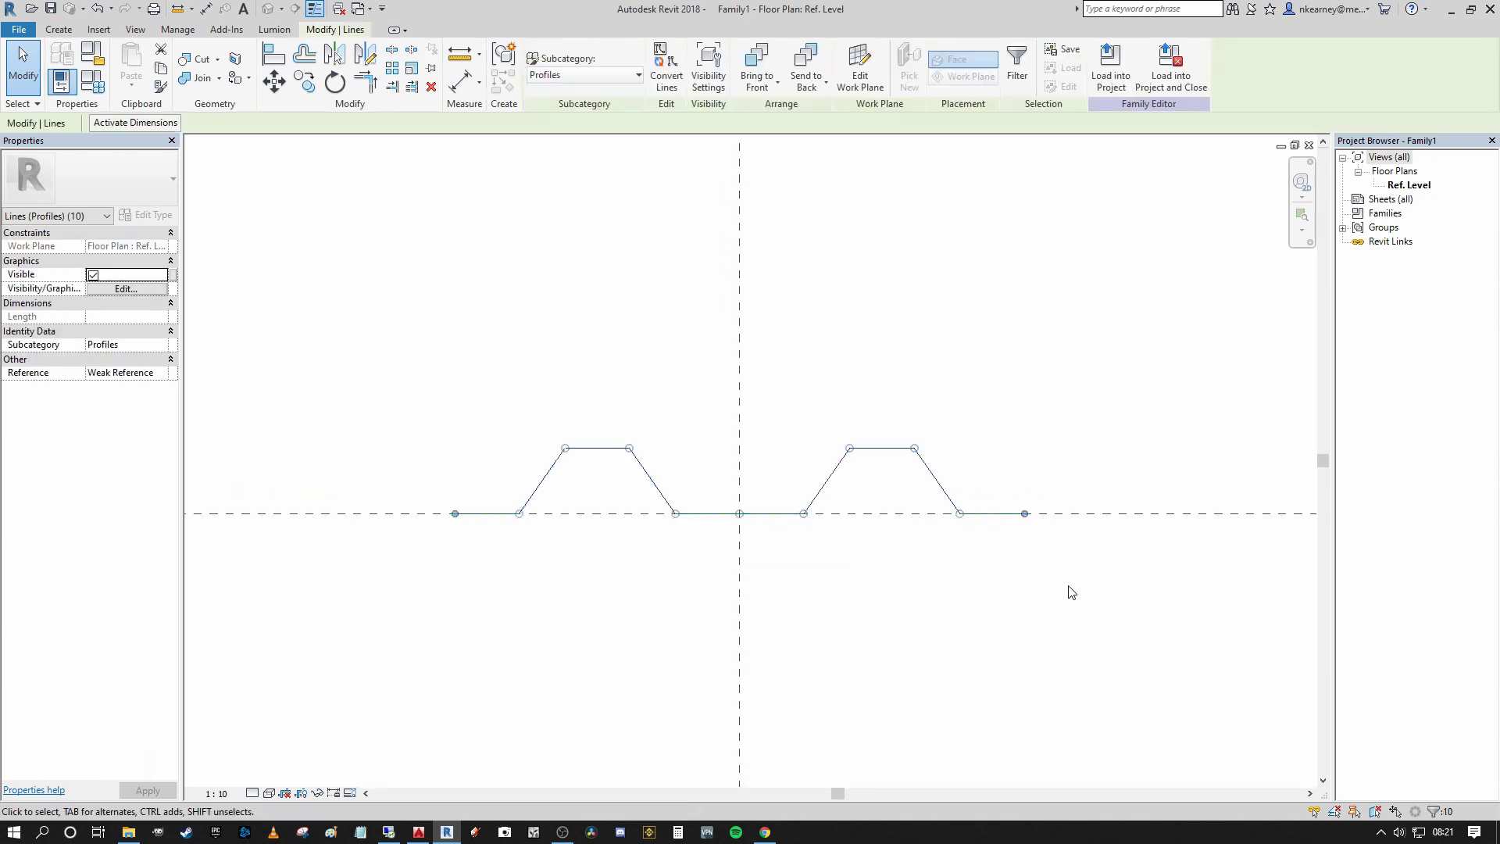
pyautogui.press('Delete')
pyautogui.moveTo(900, 510); pyautogui.dragTo(909, 493, button='middle')
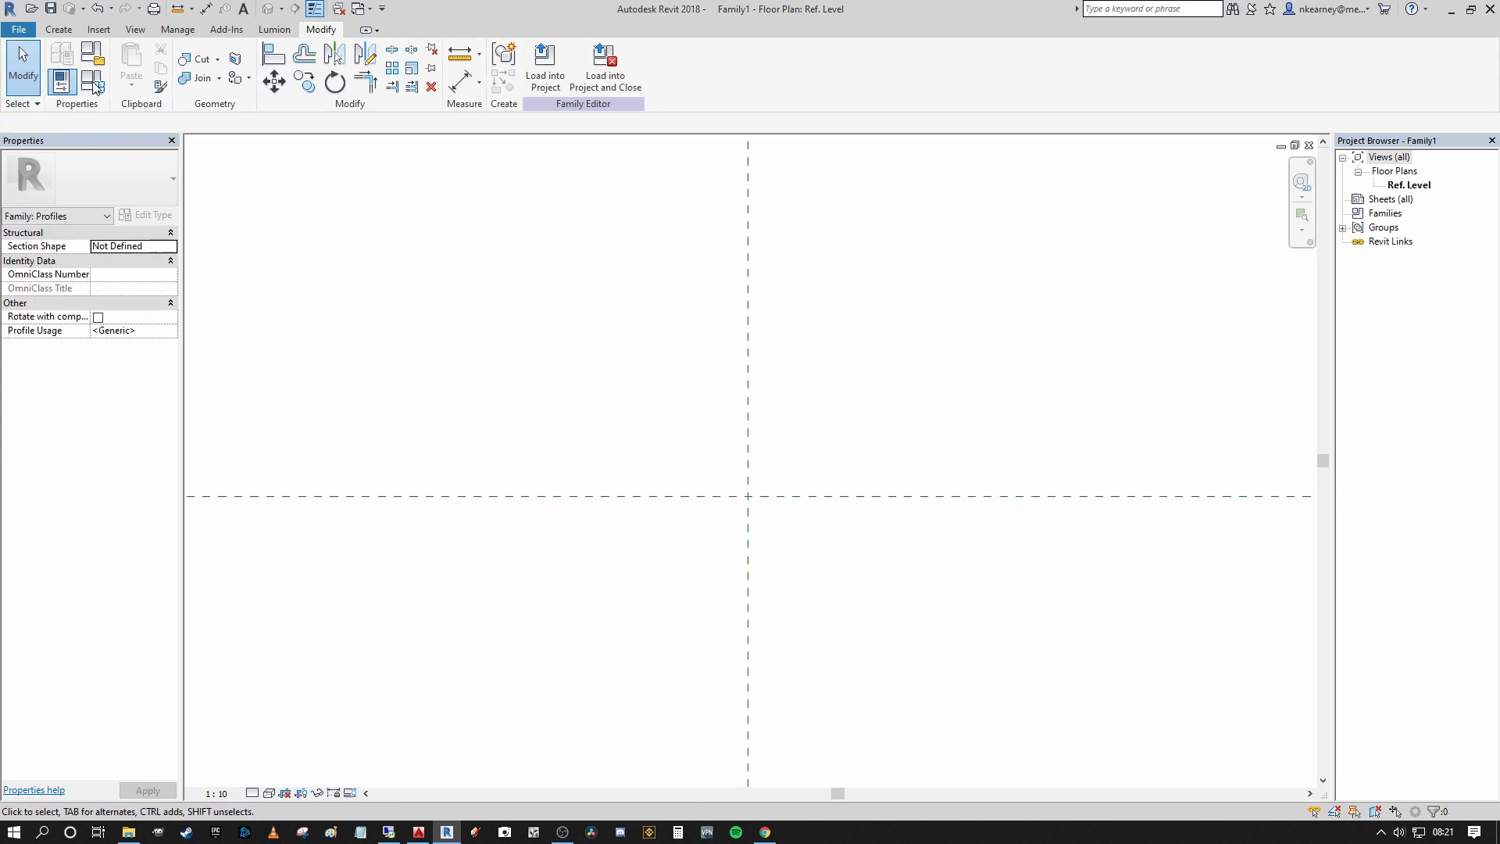
pyautogui.click(98, 29)
pyautogui.moveTo(426, 242)
pyautogui.mouseDown(button='middle')
pyautogui.moveTo(497, 270)
pyautogui.moveTo(445, 235)
pyautogui.mouseUp(button='middle')
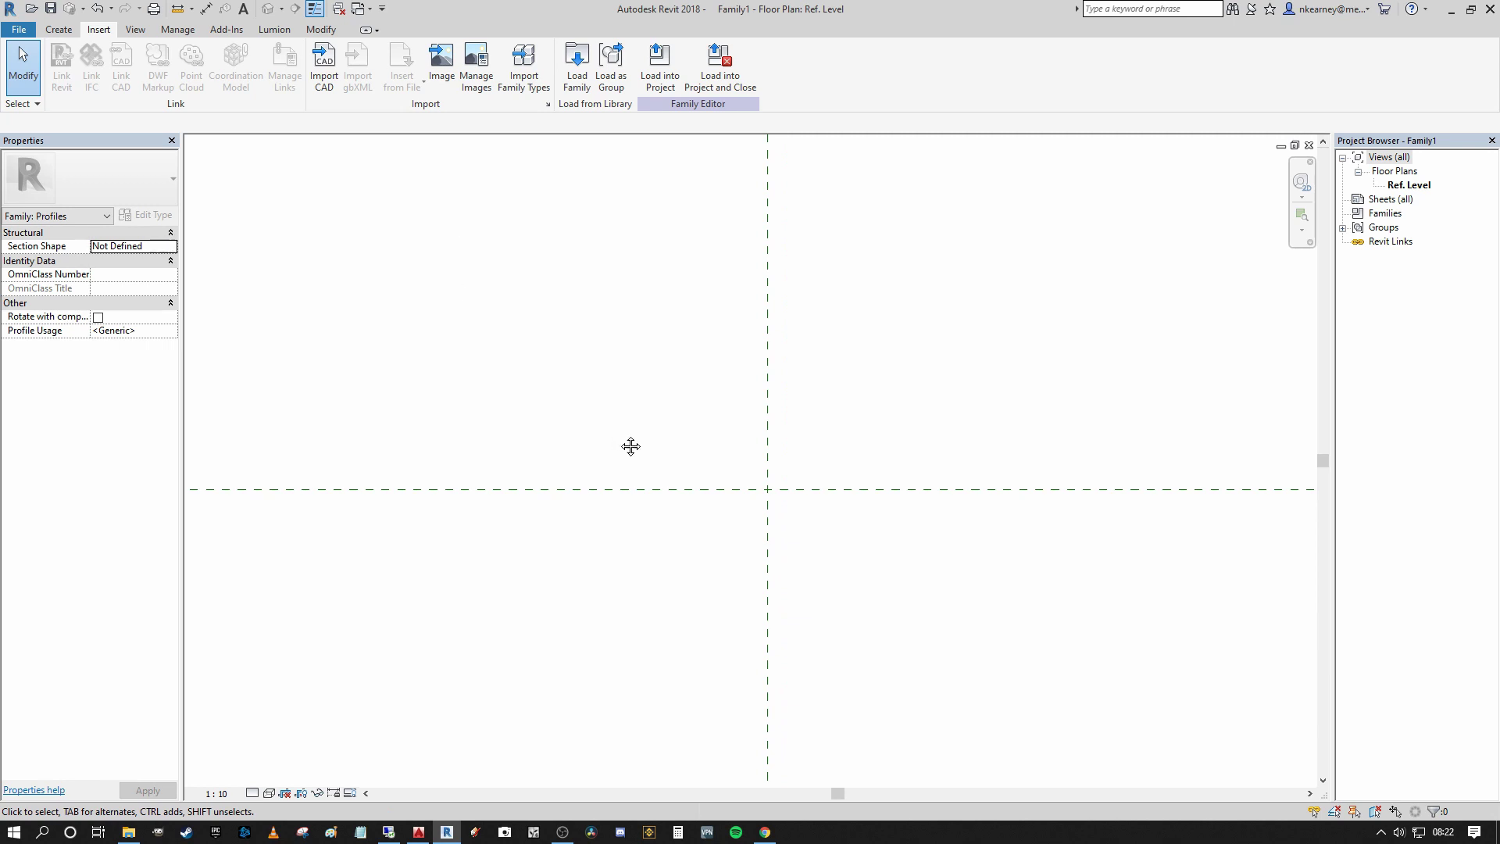
pyautogui.moveTo(630, 446); pyautogui.dragTo(629, 399, button='middle')
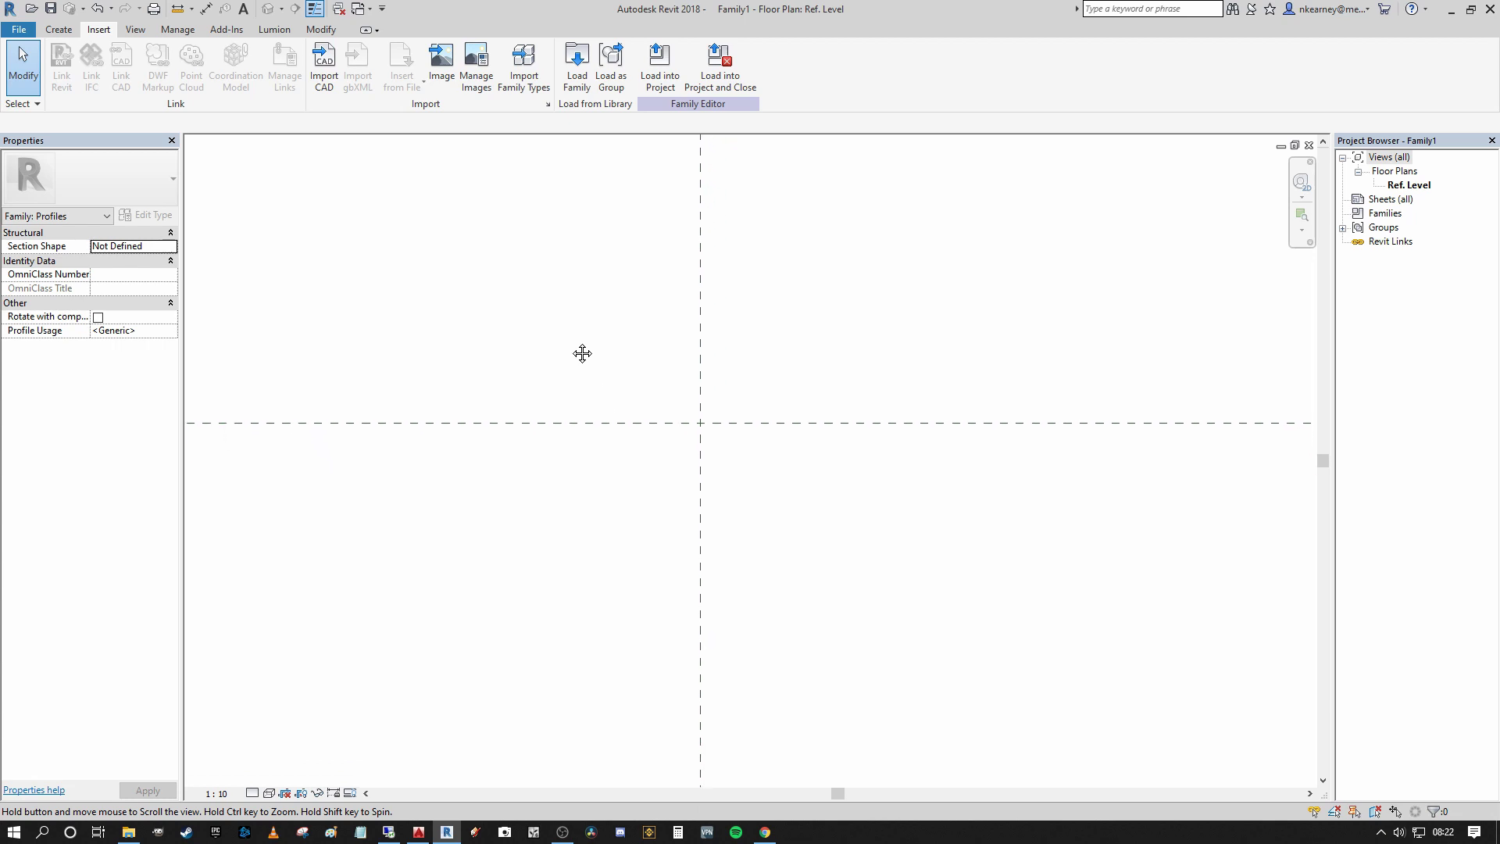
pyautogui.moveTo(566, 374); pyautogui.dragTo(588, 440, button='middle')
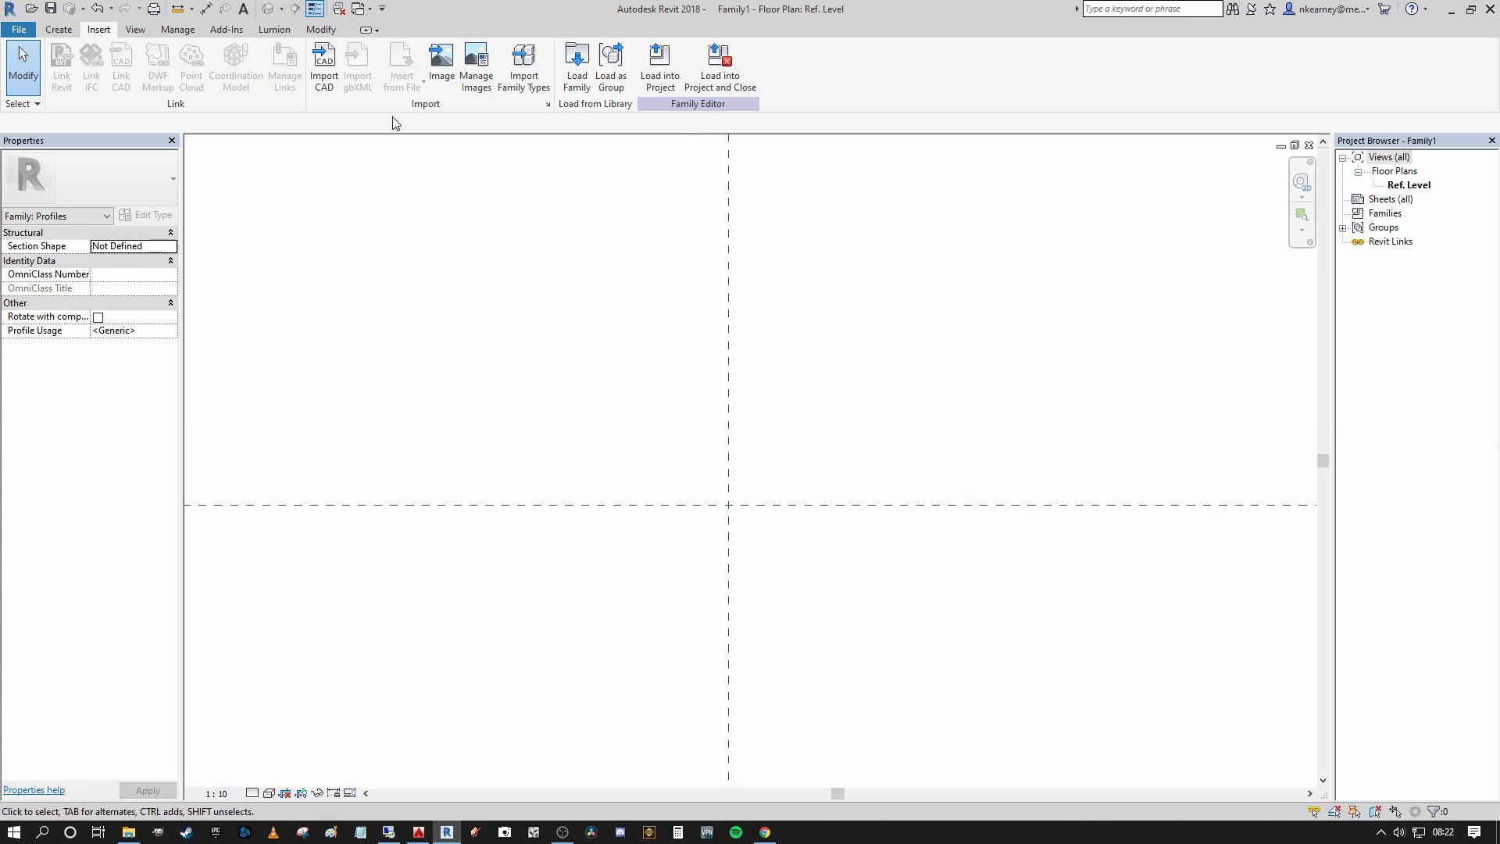
# Step: Import ComFlor 60 profile drawing.dwg from the Desktop into the current view only, with Auto - Origin to Origin positioning
pyautogui.click(326, 81)
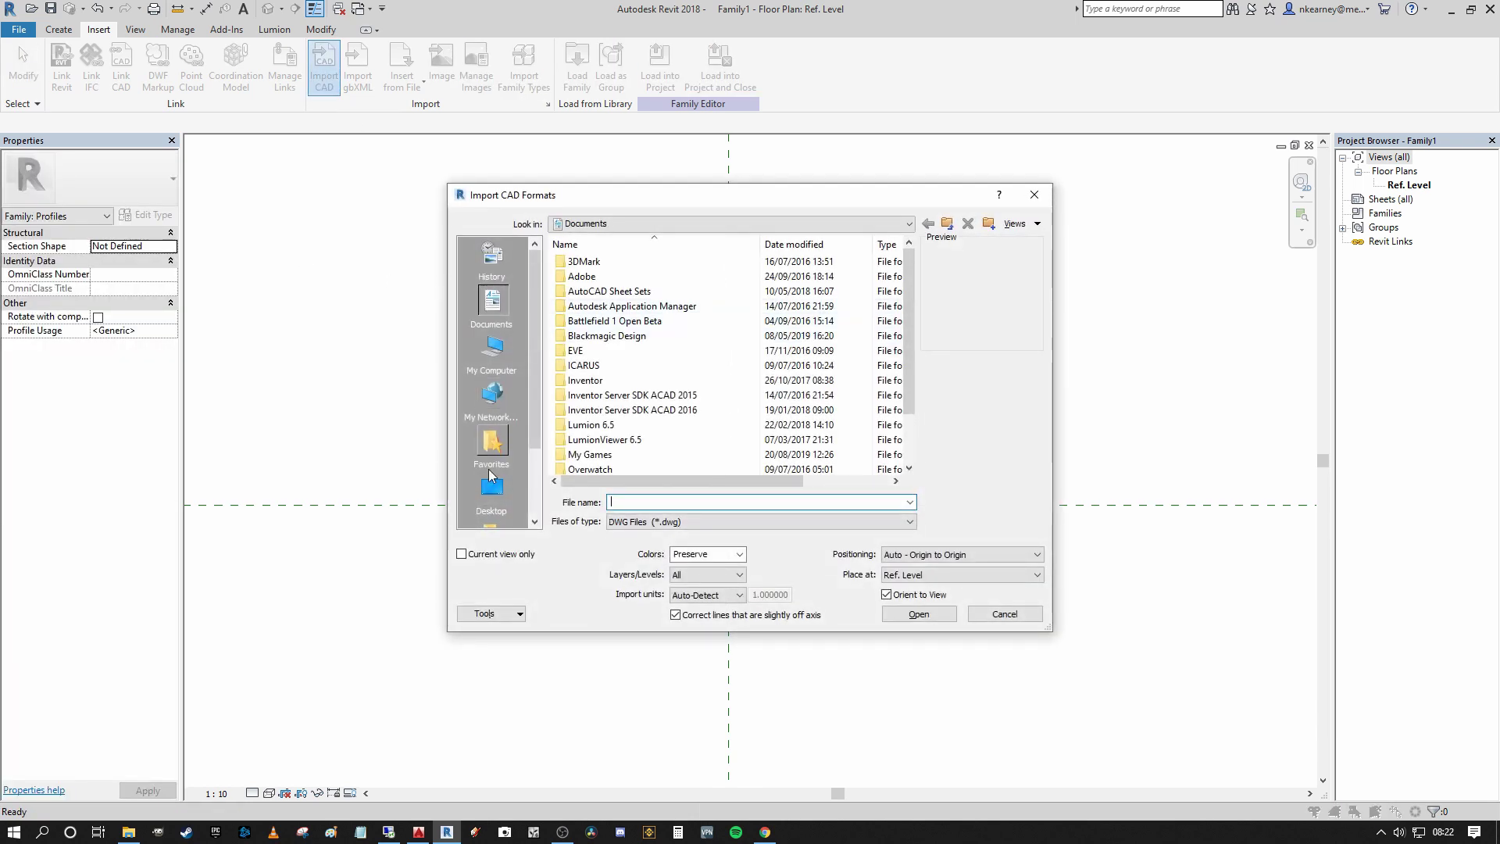
pyautogui.click(491, 492)
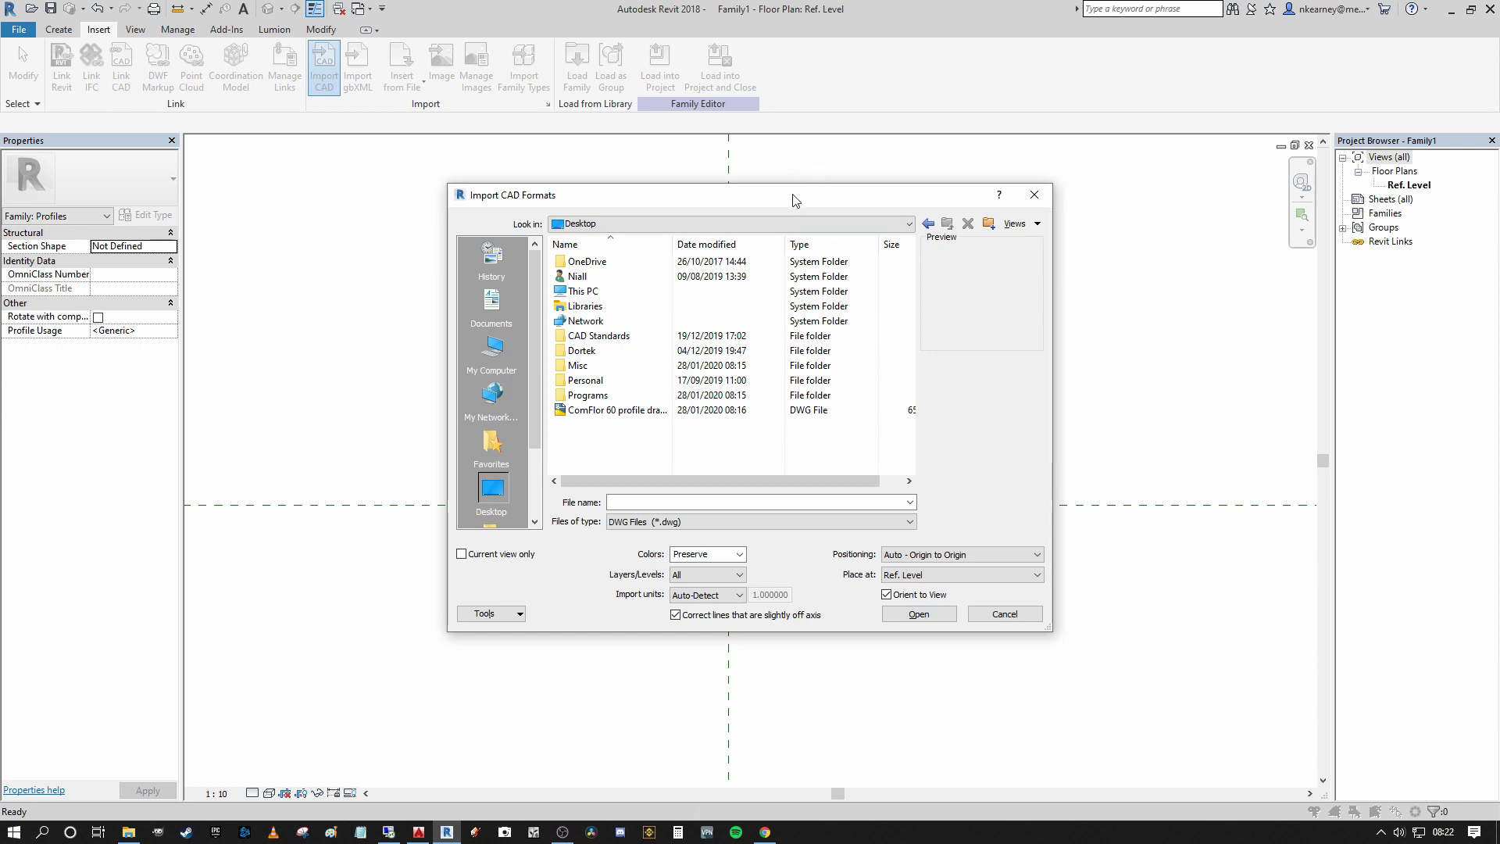
pyautogui.moveTo(795, 201); pyautogui.dragTo(1017, 176)
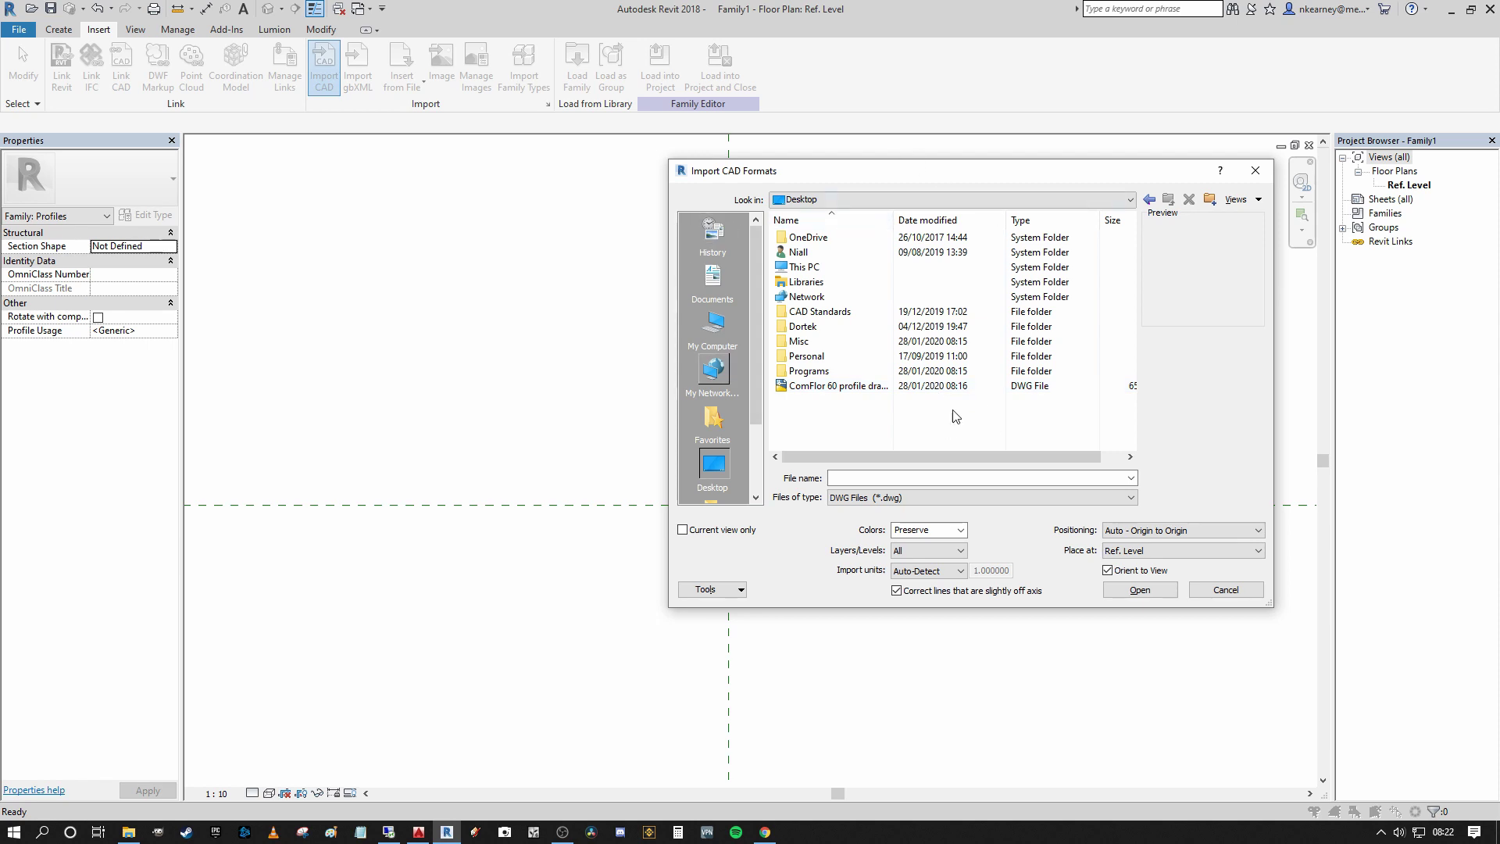
pyautogui.click(836, 385)
pyautogui.moveTo(1073, 178); pyautogui.dragTo(936, 200)
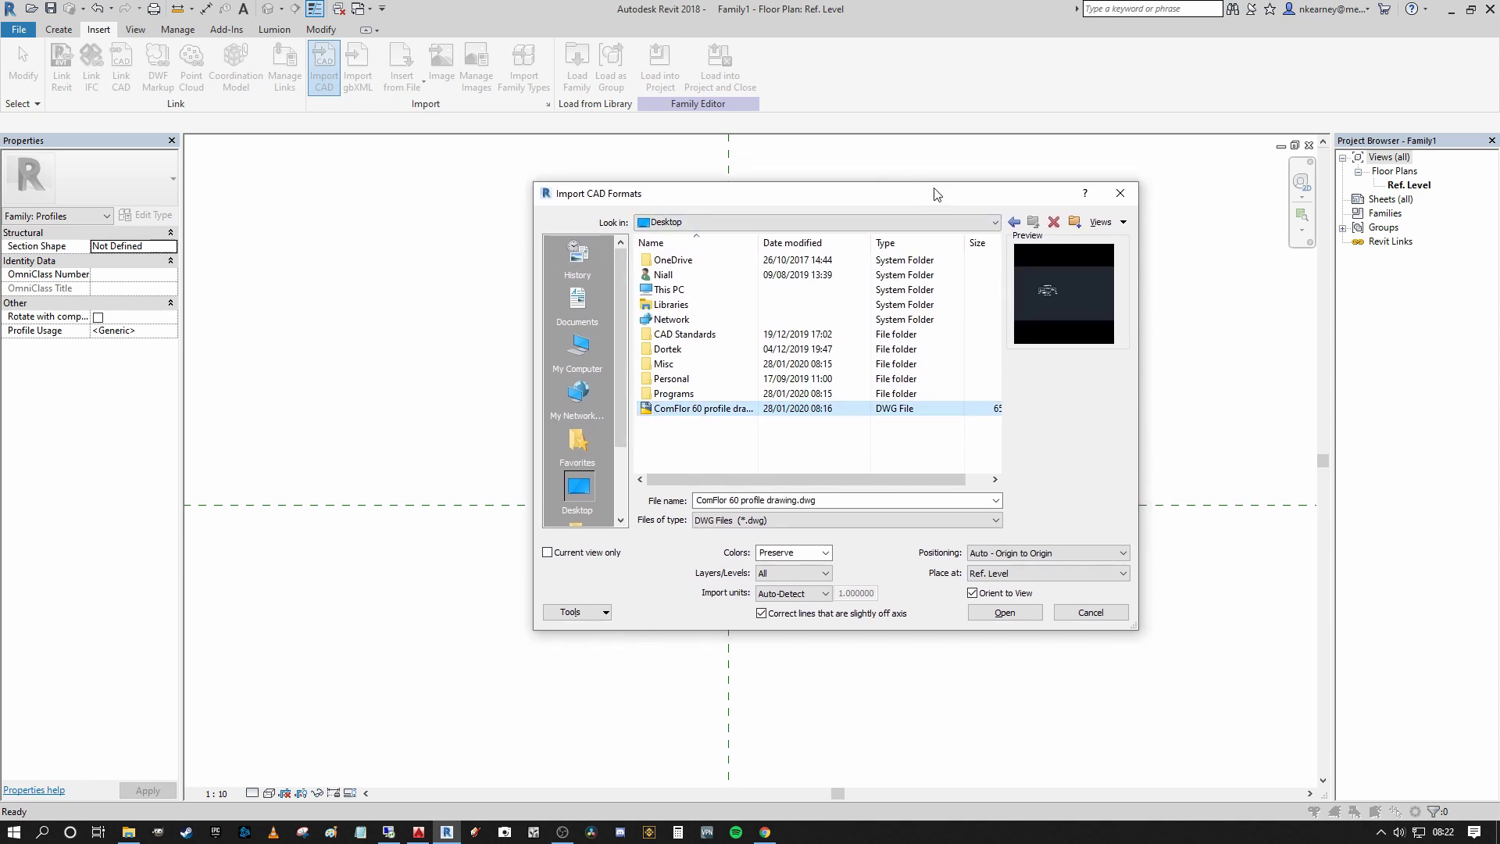
pyautogui.click(578, 553)
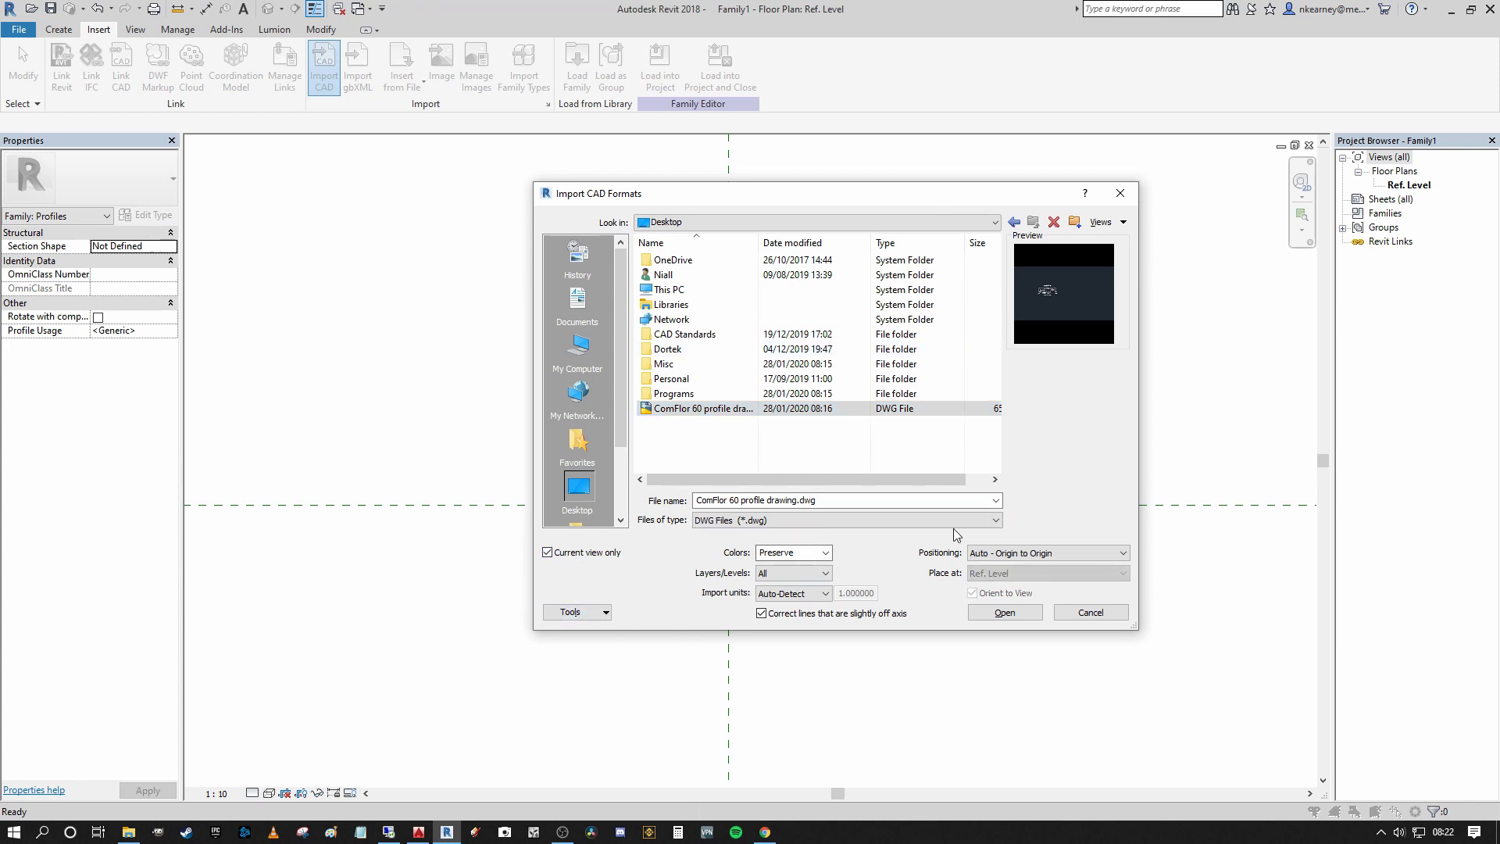
pyautogui.click(1123, 552)
pyautogui.click(1072, 552)
pyautogui.click(981, 612)
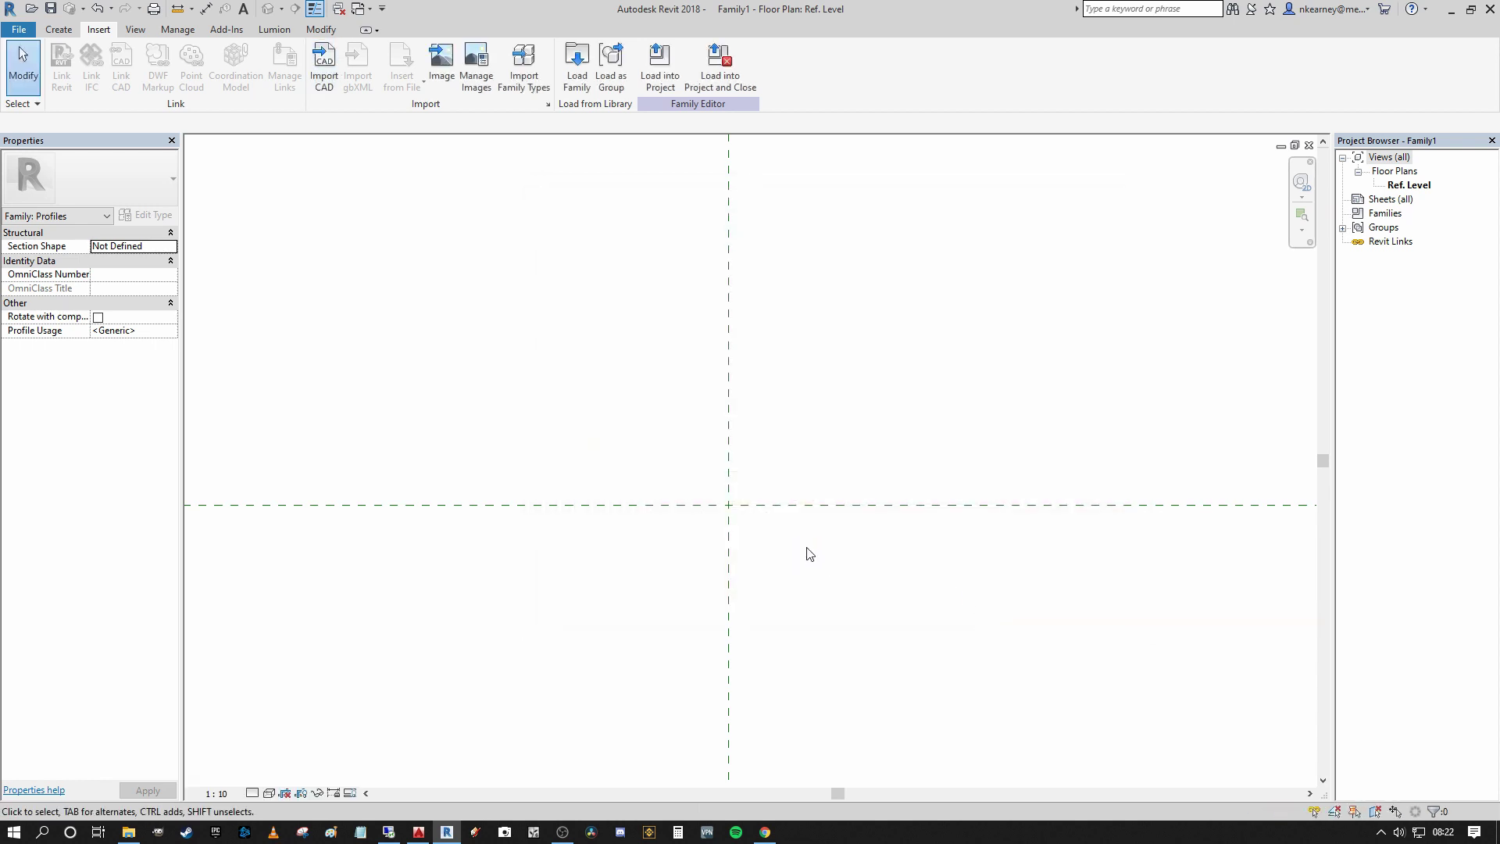
pyautogui.click(512, 376)
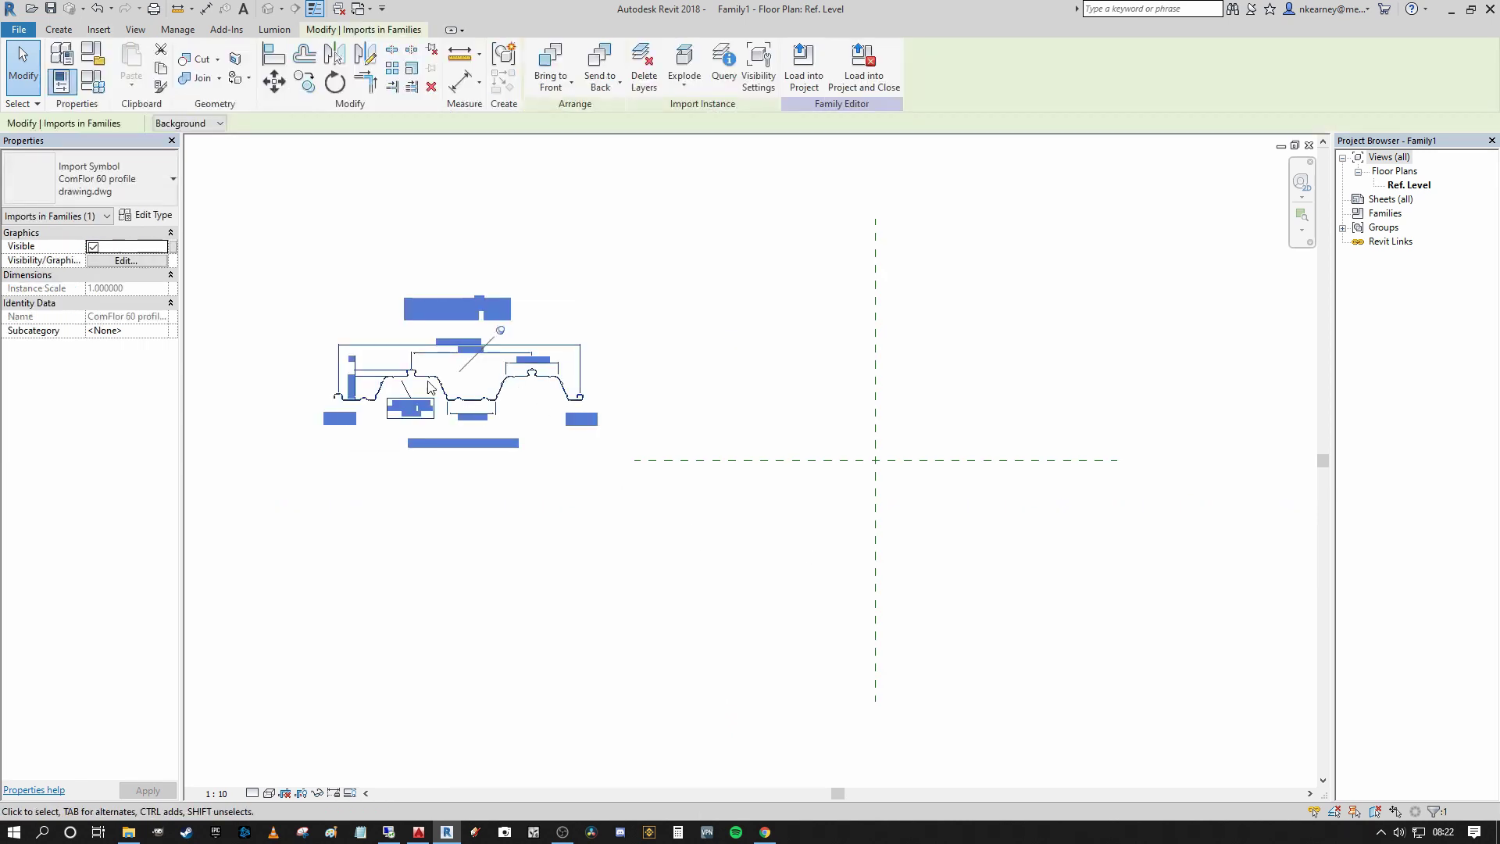
pyautogui.click(691, 270)
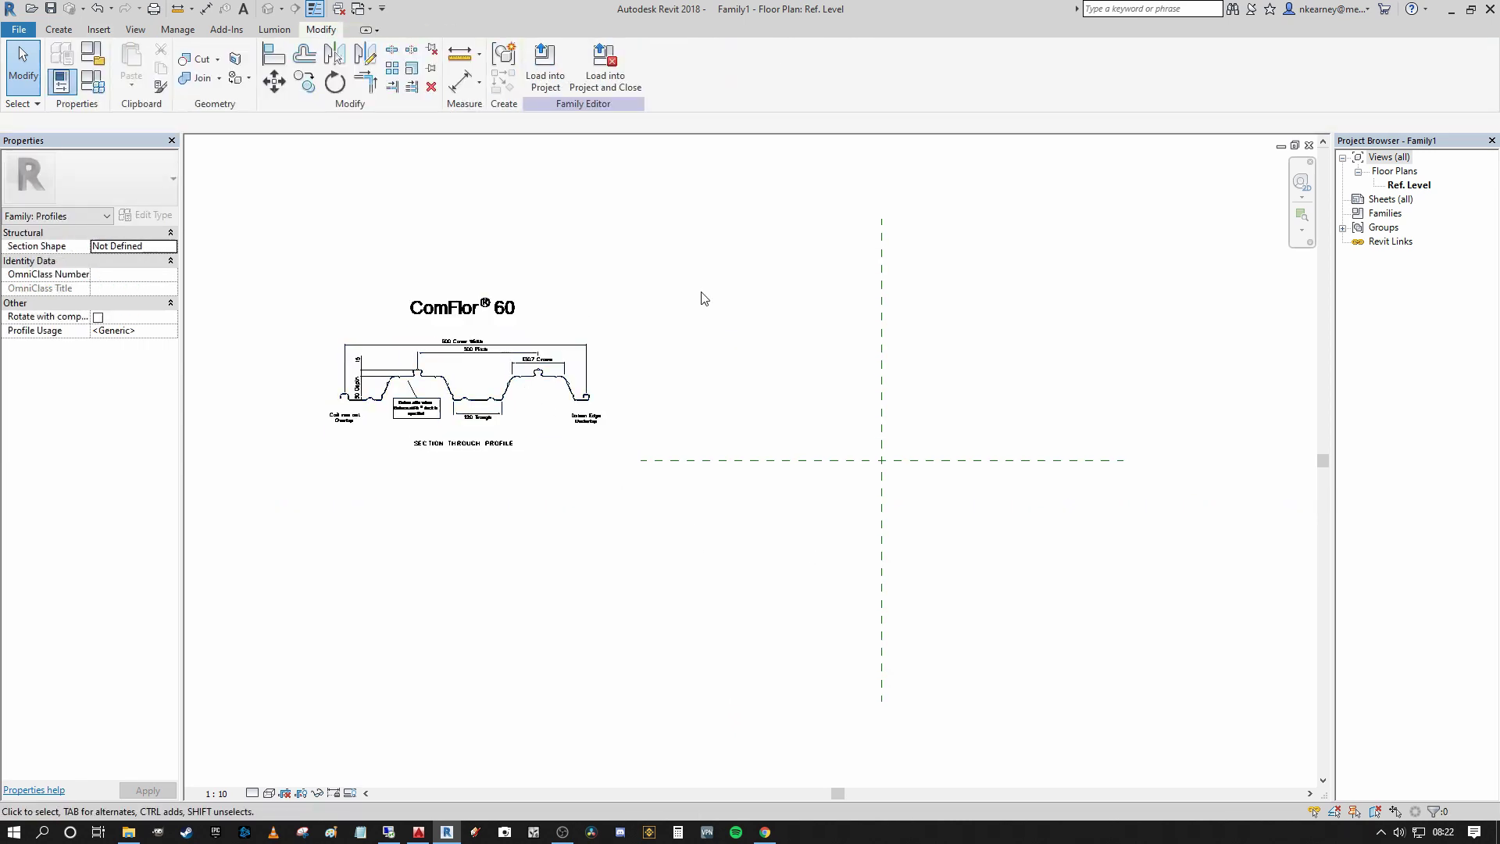
pyautogui.click(509, 403)
pyautogui.scroll(8, 469, 398)
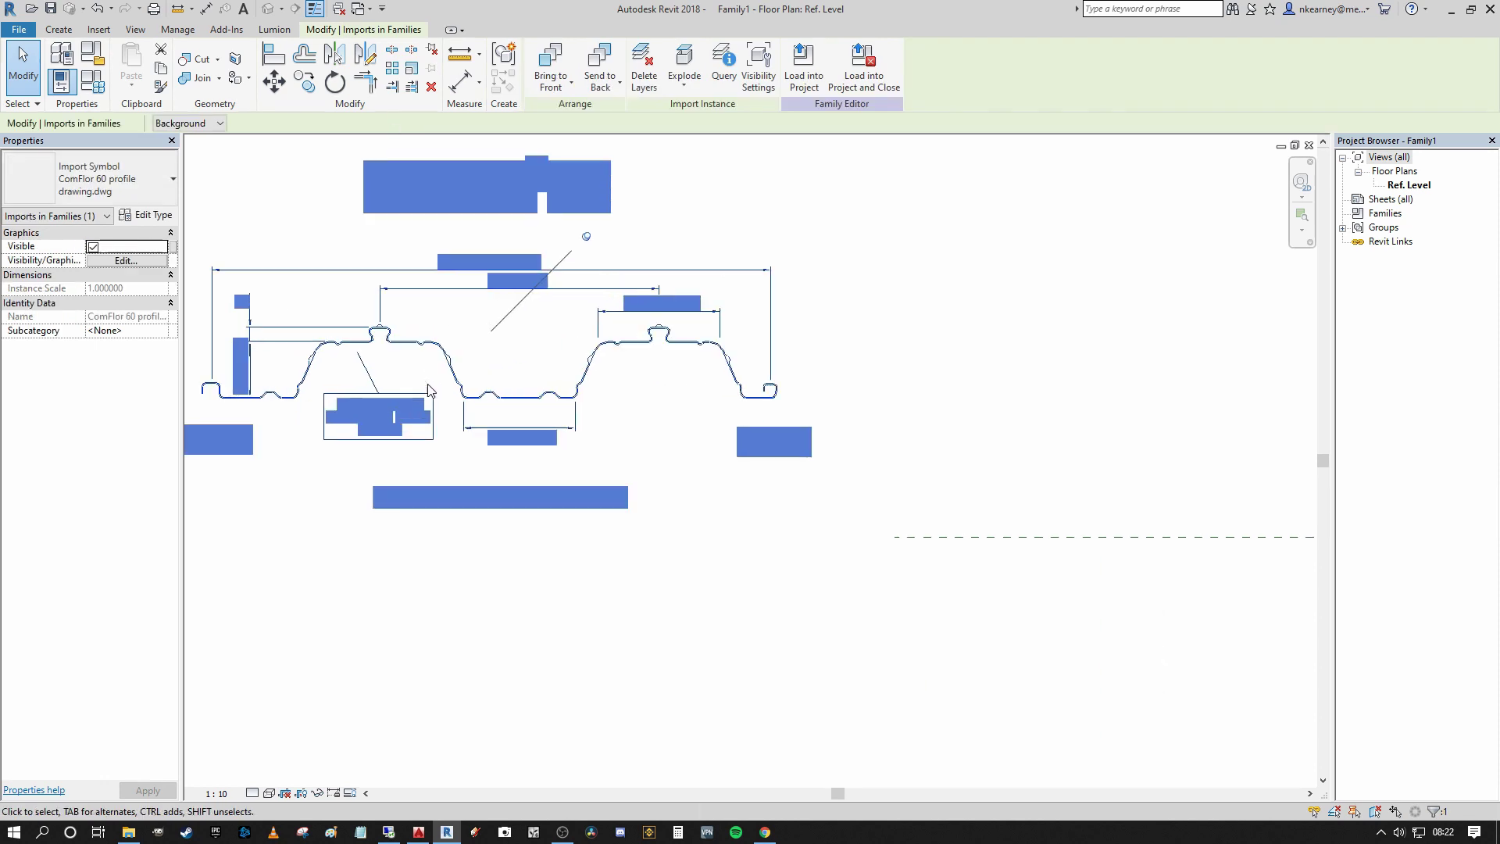
pyautogui.click(273, 81)
pyautogui.scroll(3, 617, 442)
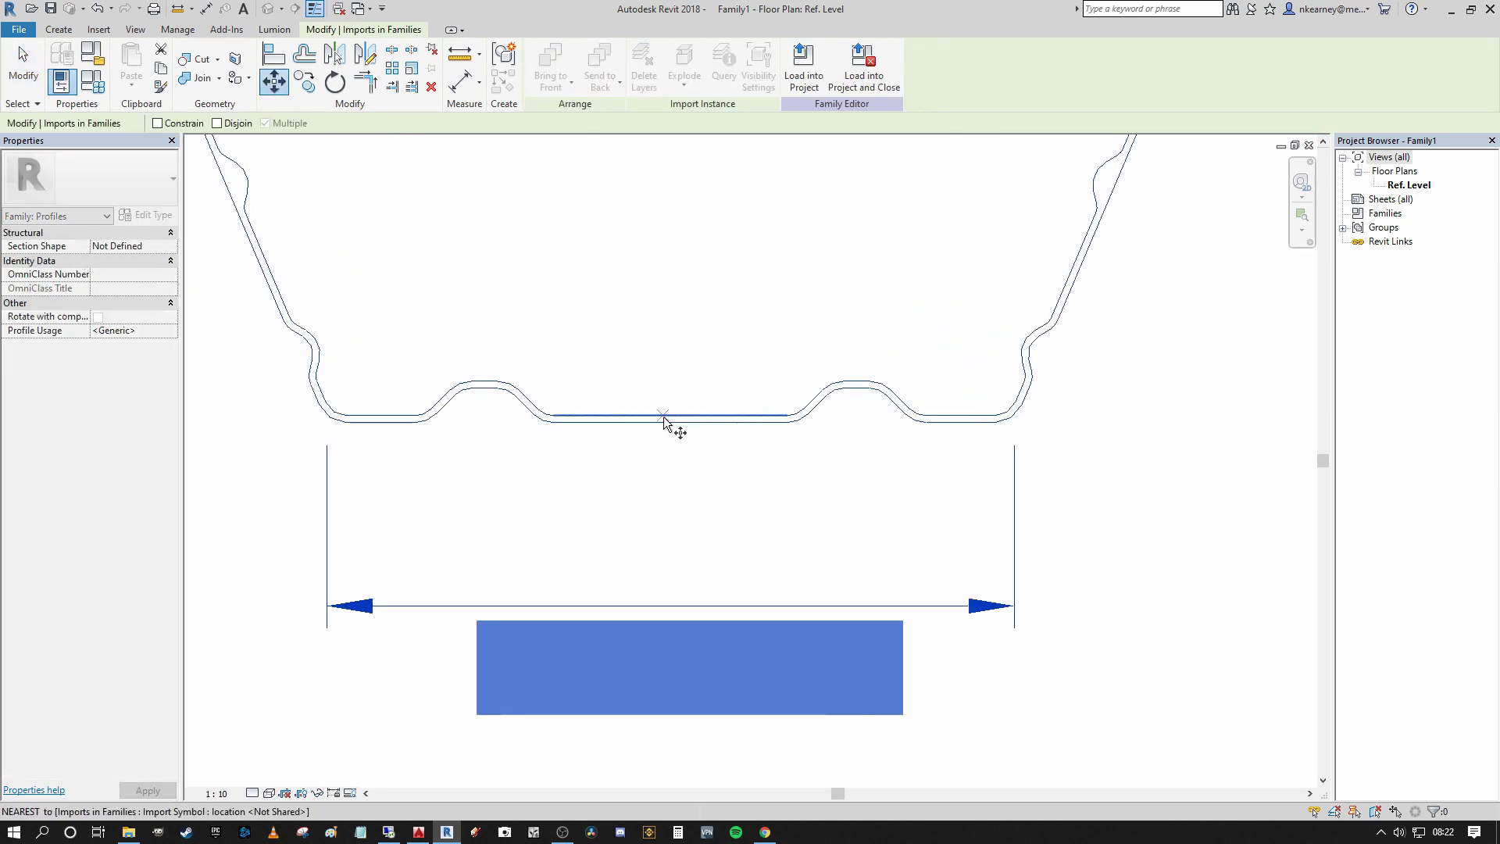
pyautogui.click(664, 423)
pyautogui.press('Escape')
pyautogui.click(274, 81)
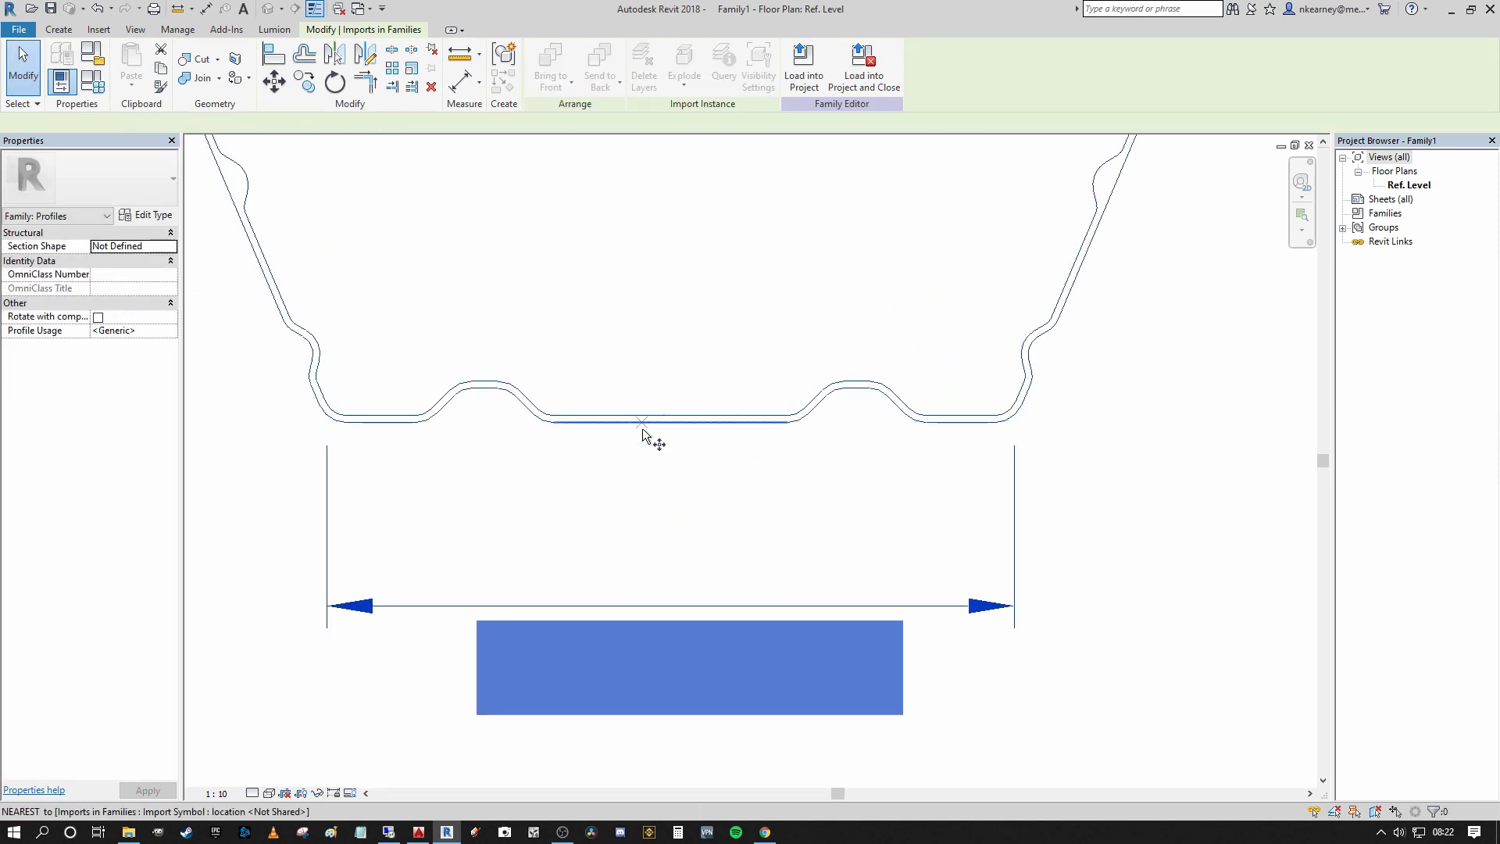
pyautogui.click(670, 428)
pyautogui.scroll(-6, 670, 428)
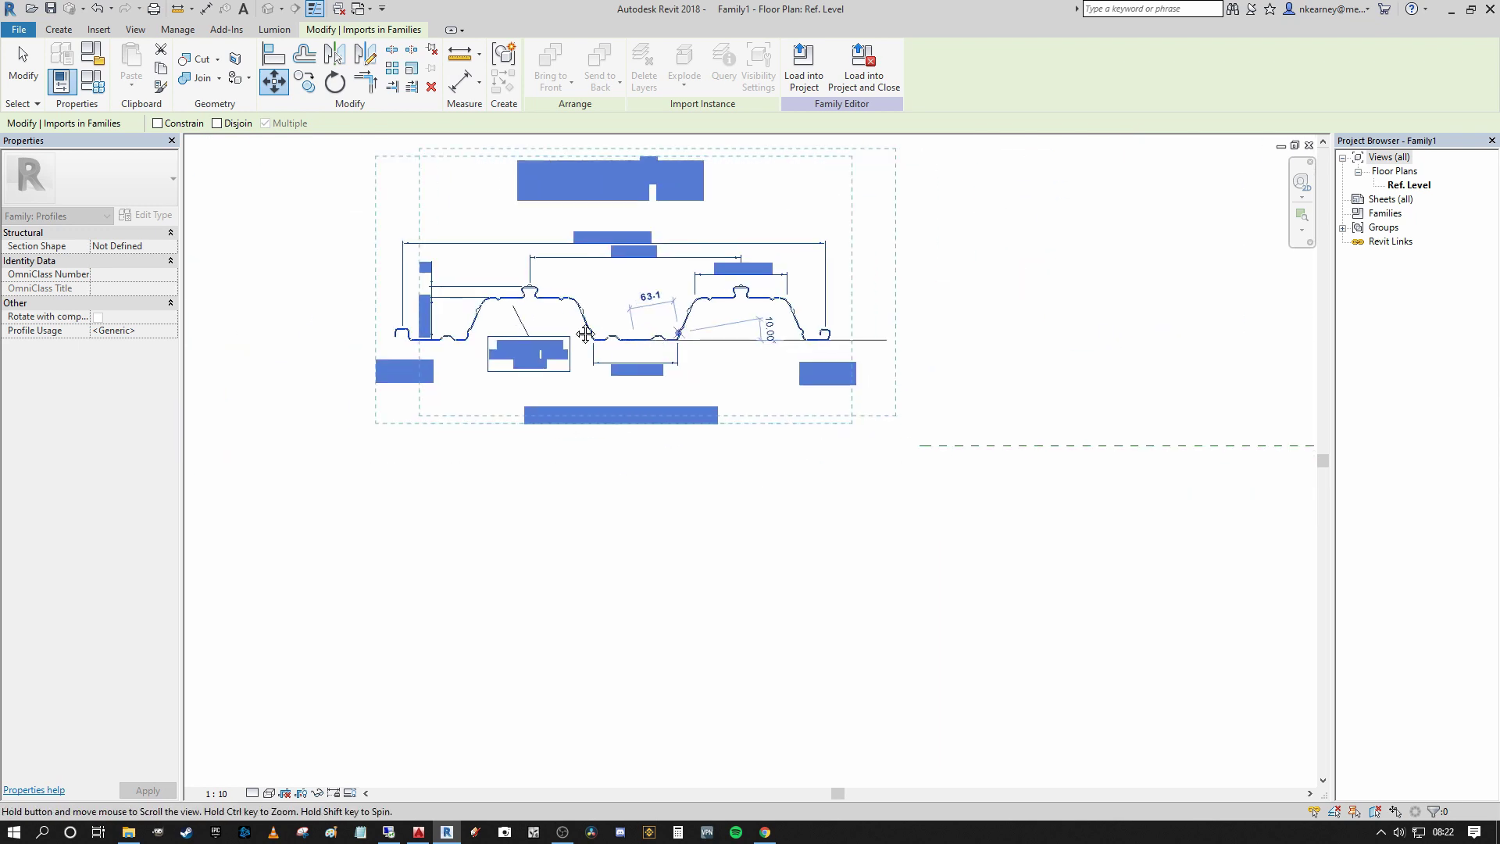
pyautogui.click(805, 392)
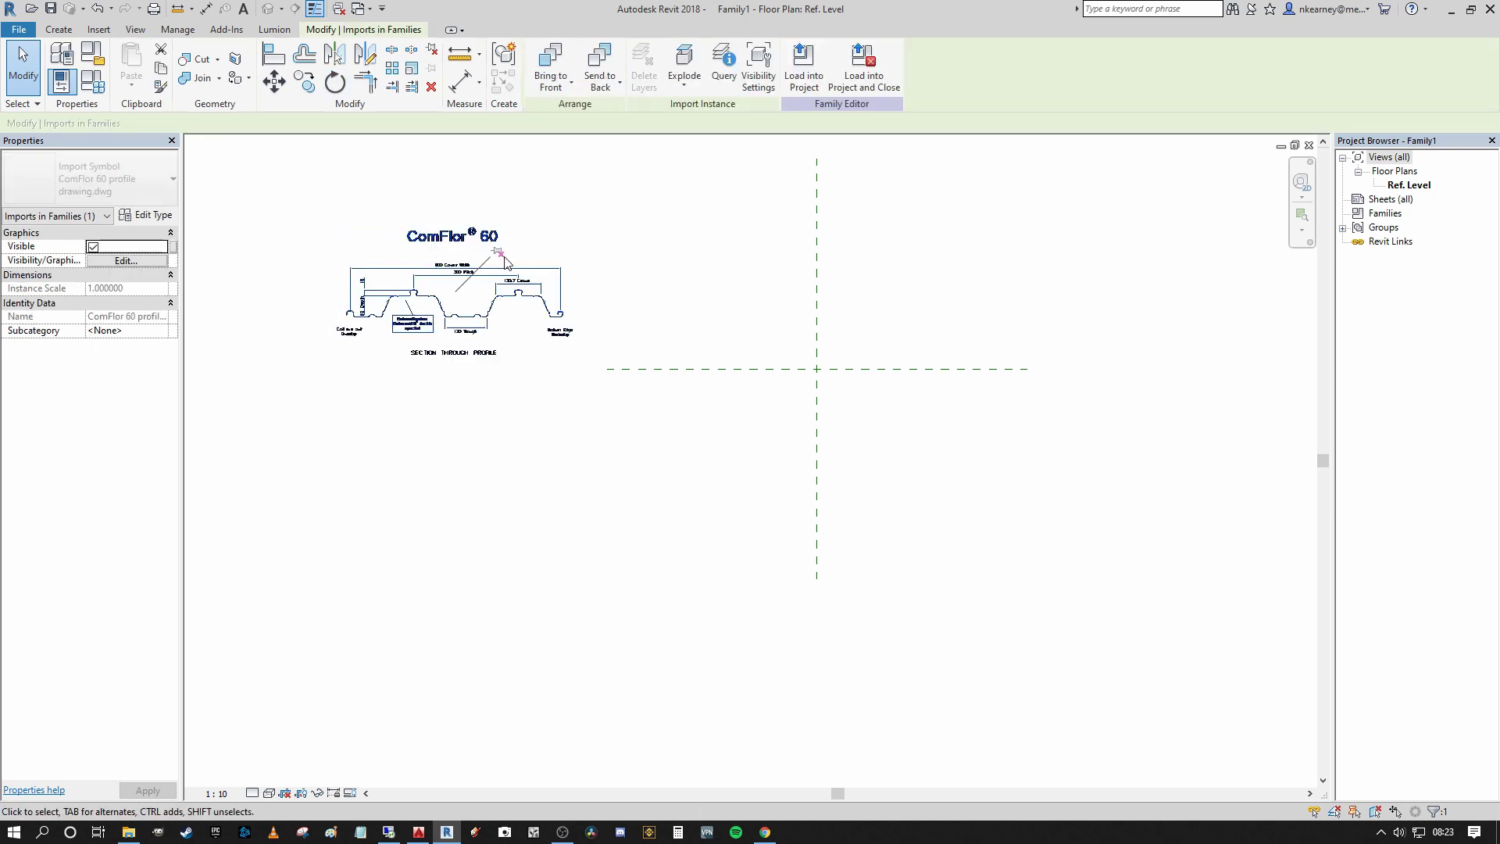
# Step: Move the imported ComFlor 60 drawing from the midpoint of its central trough's bottom line to the reference plane intersection
pyautogui.scroll(8, 469, 296)
pyautogui.press('m')
pyautogui.press('v')
pyautogui.scroll(5, 606, 422)
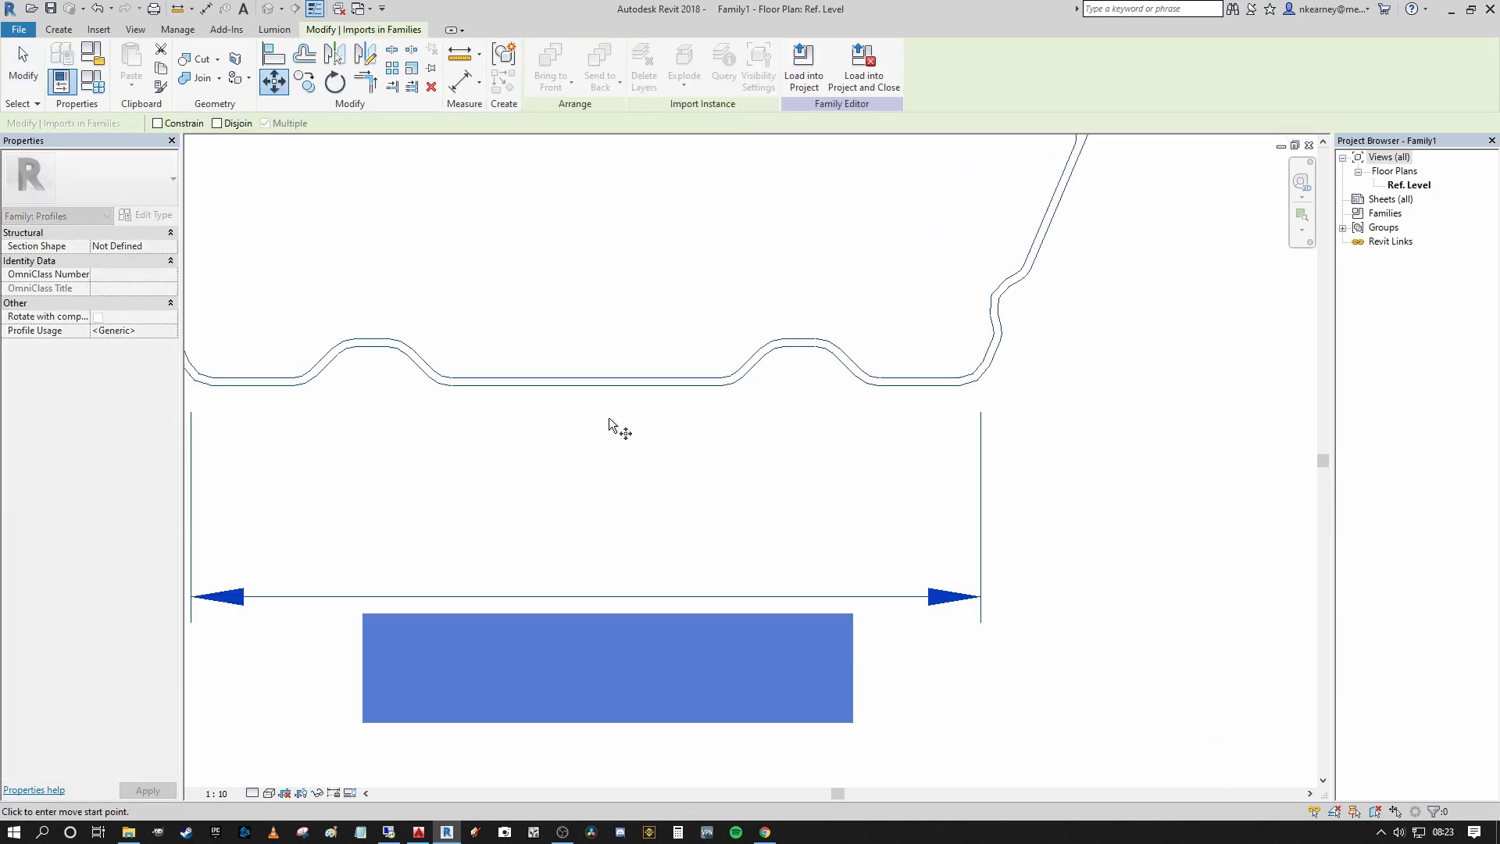
pyautogui.click(590, 392)
pyautogui.scroll(-5, 708, 395)
pyautogui.scroll(-5, 810, 398)
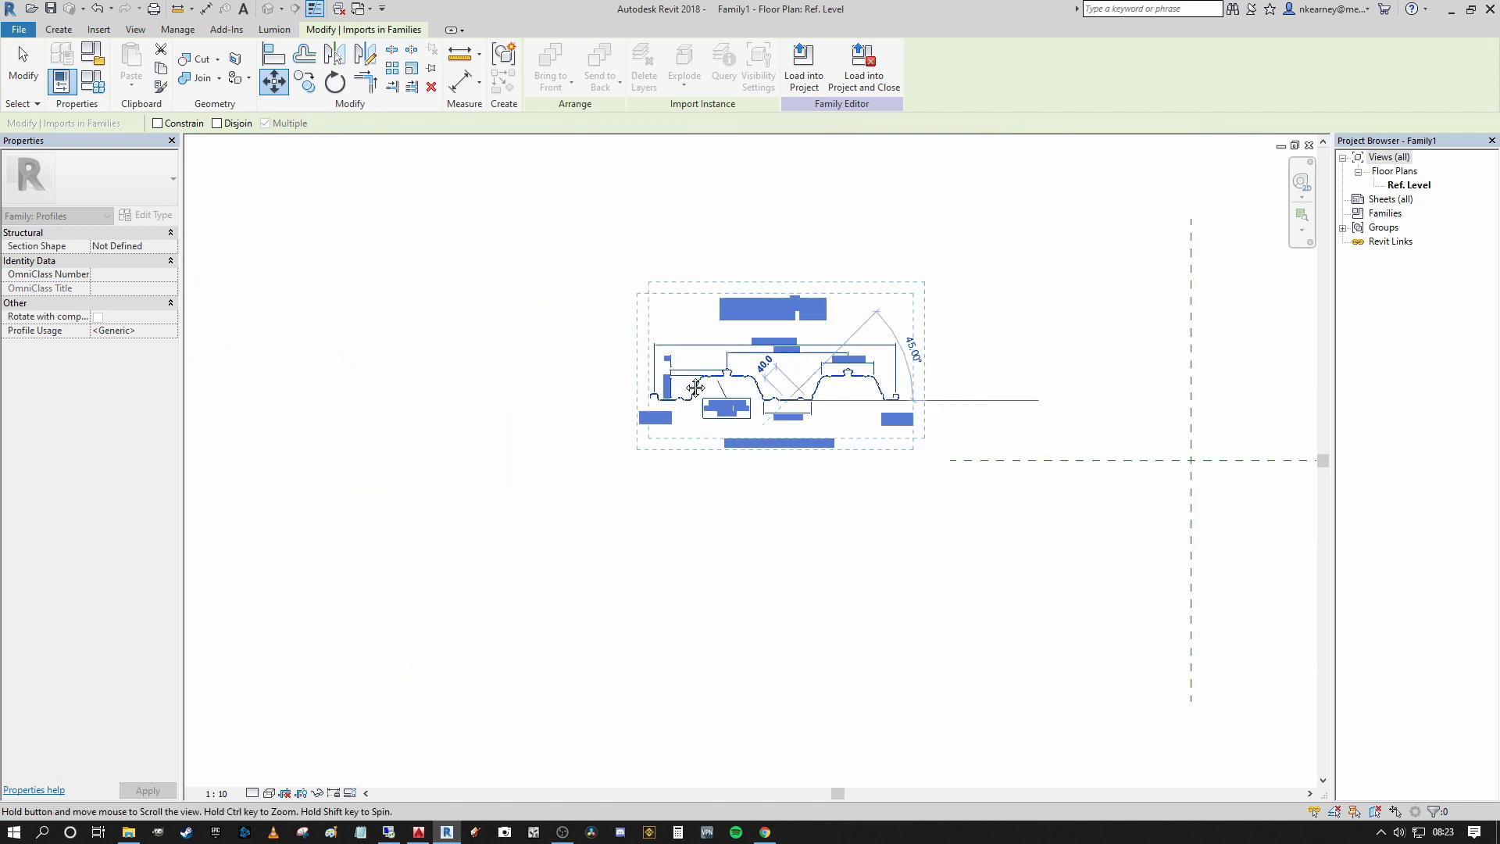
pyautogui.scroll(5, 743, 452)
pyautogui.click(899, 447)
pyautogui.scroll(-5, 899, 447)
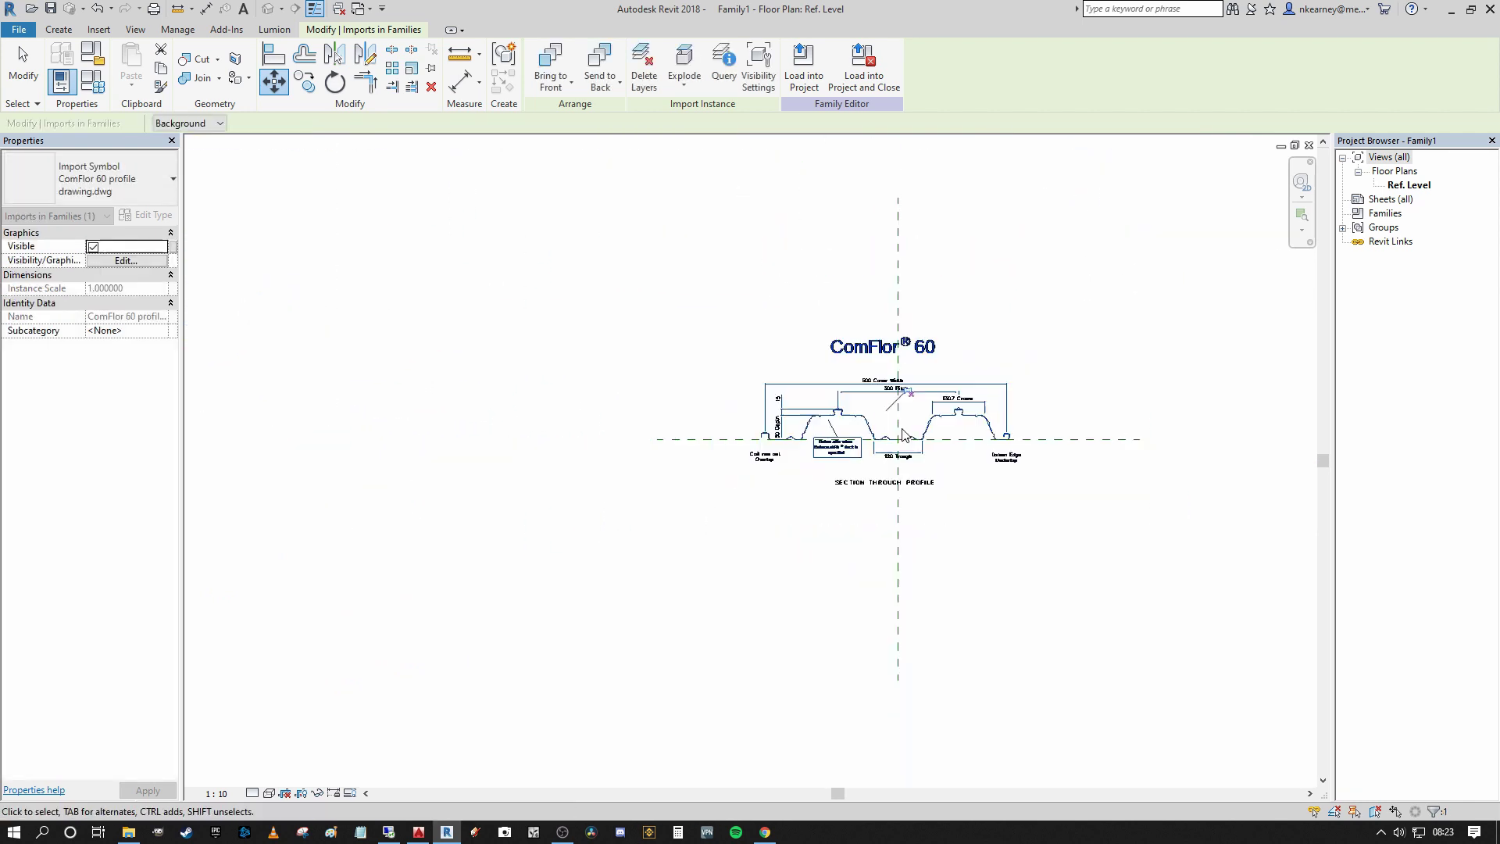
pyautogui.scroll(4, 751, 422)
pyautogui.press('Escape')
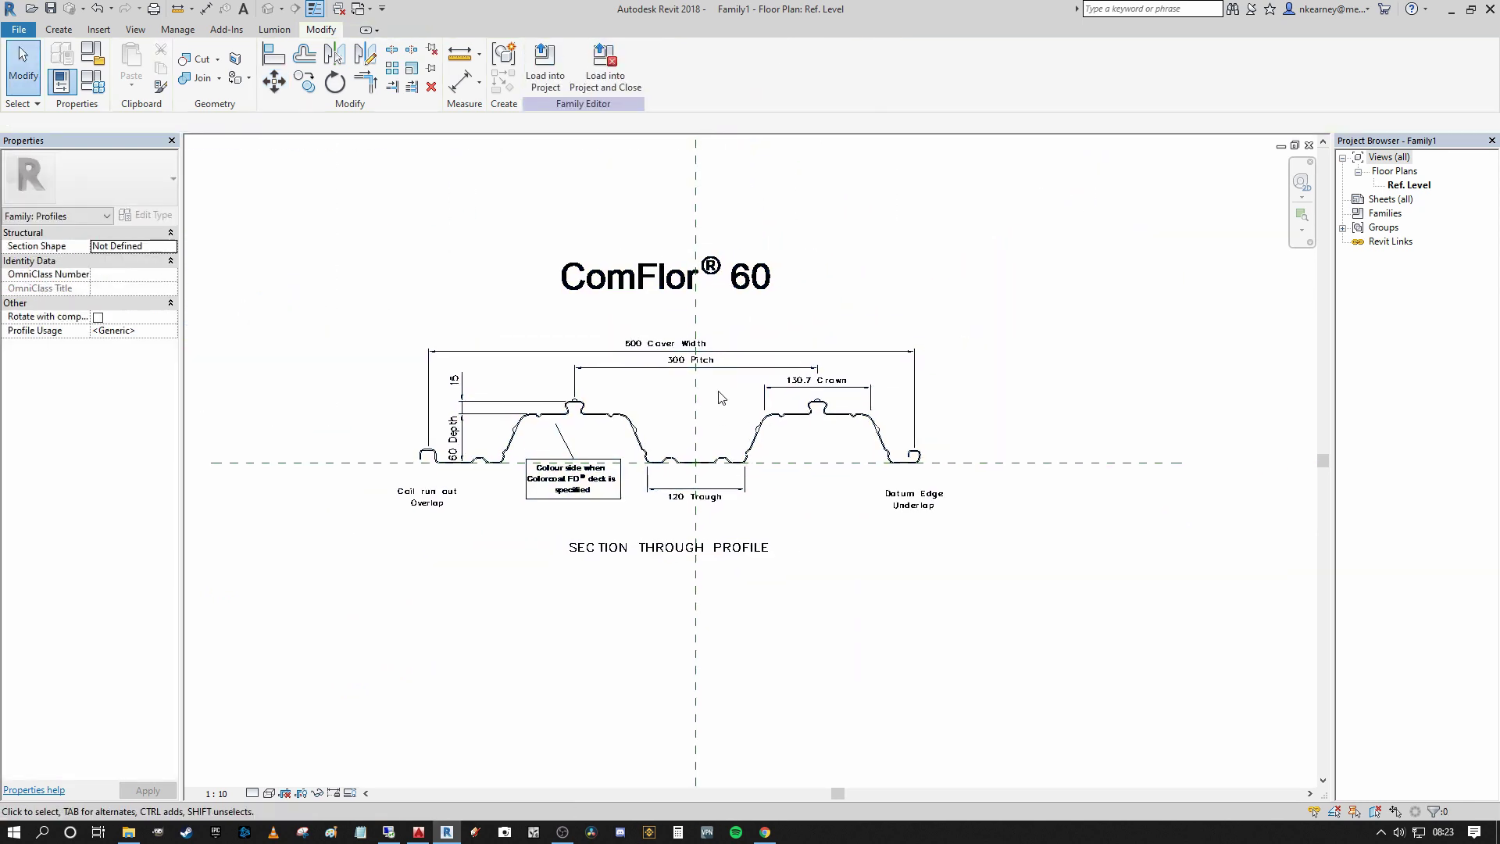
pyautogui.moveTo(670, 384); pyautogui.dragTo(678, 382, button='middle')
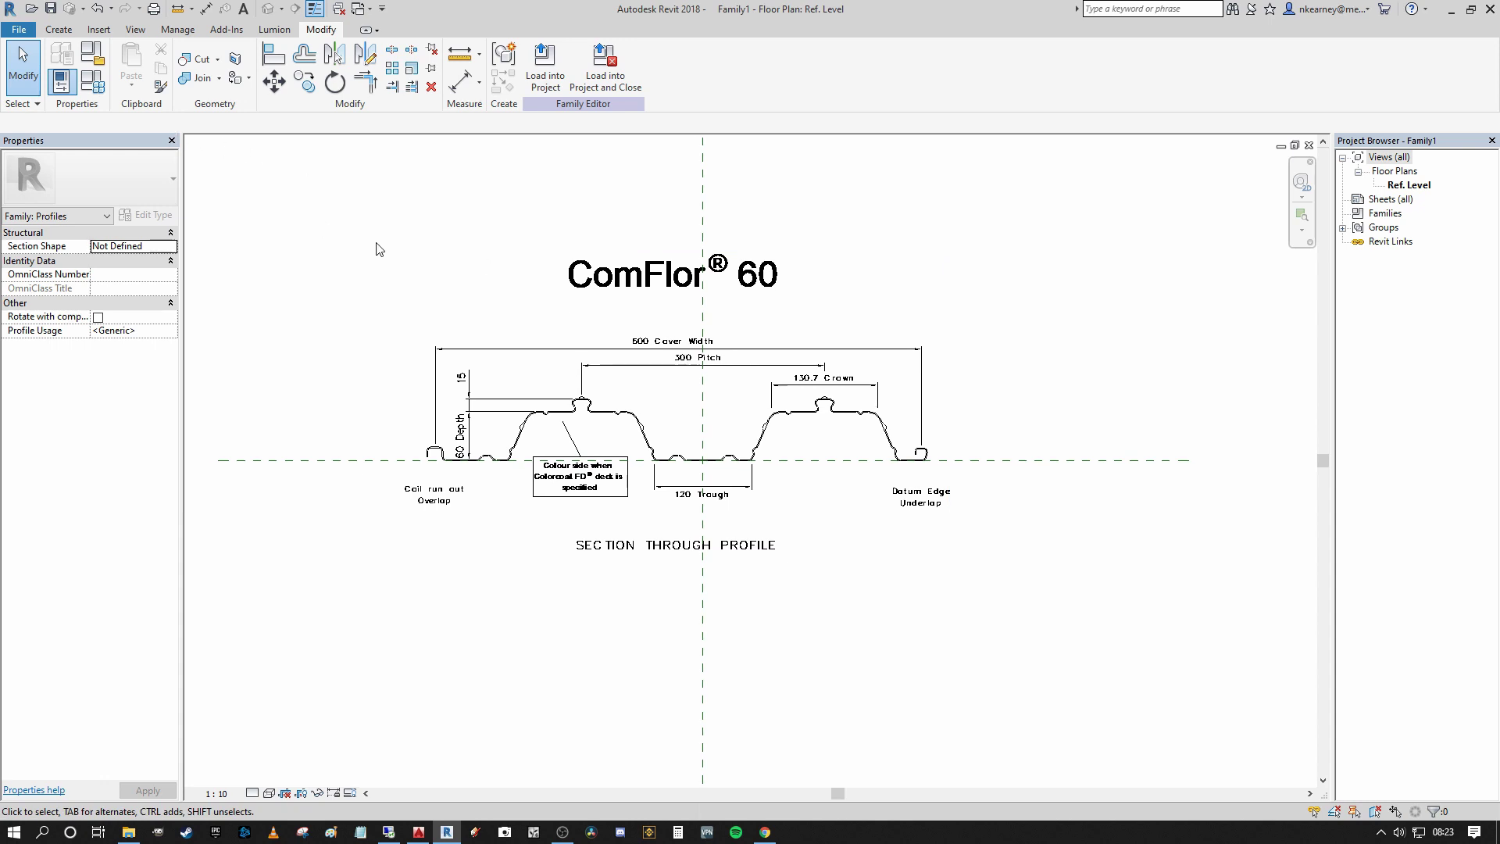
pyautogui.click(60, 29)
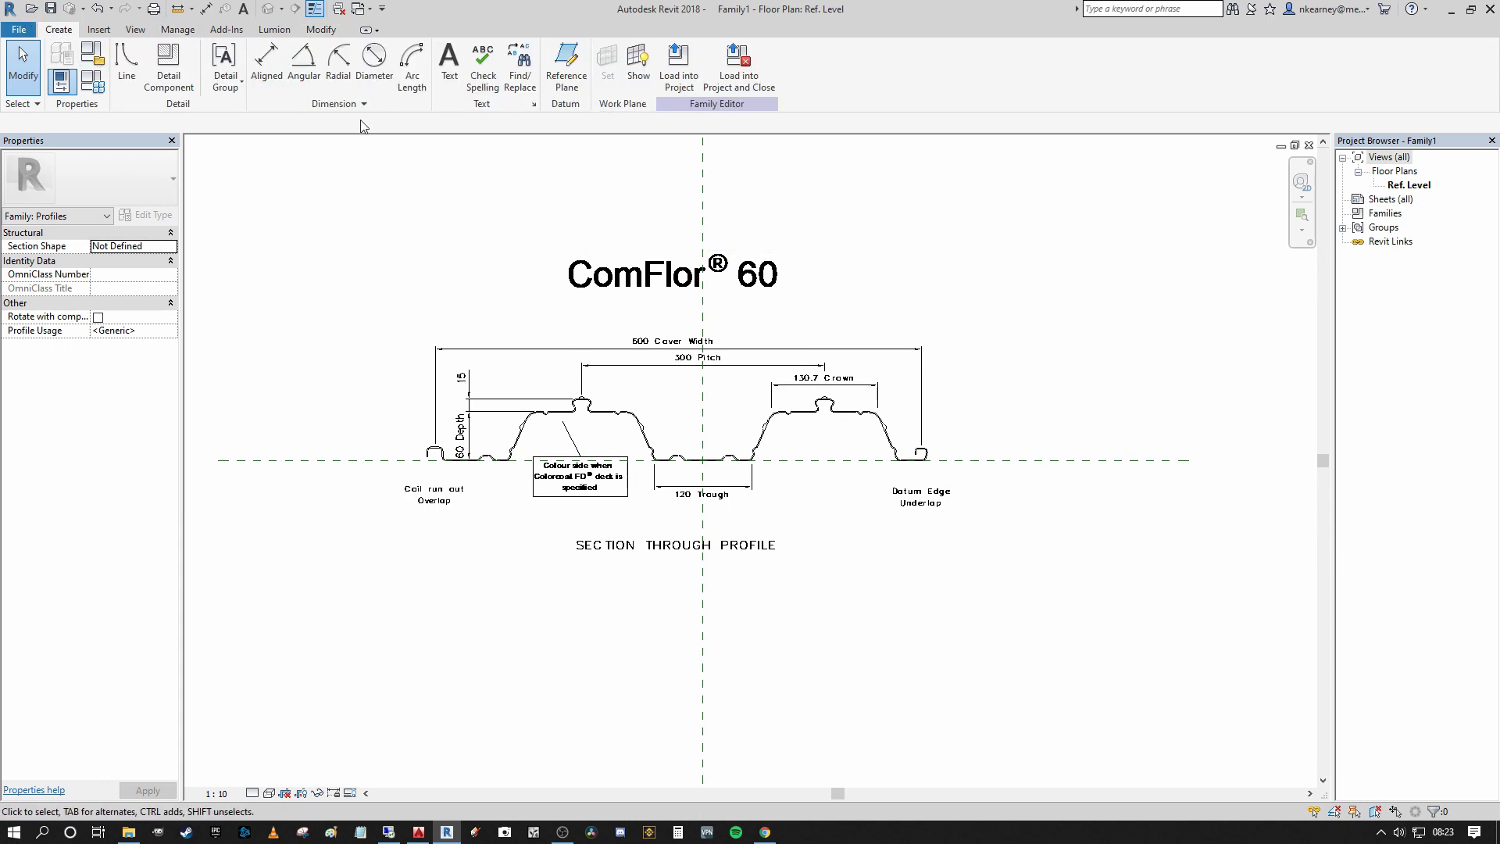
pyautogui.click(126, 64)
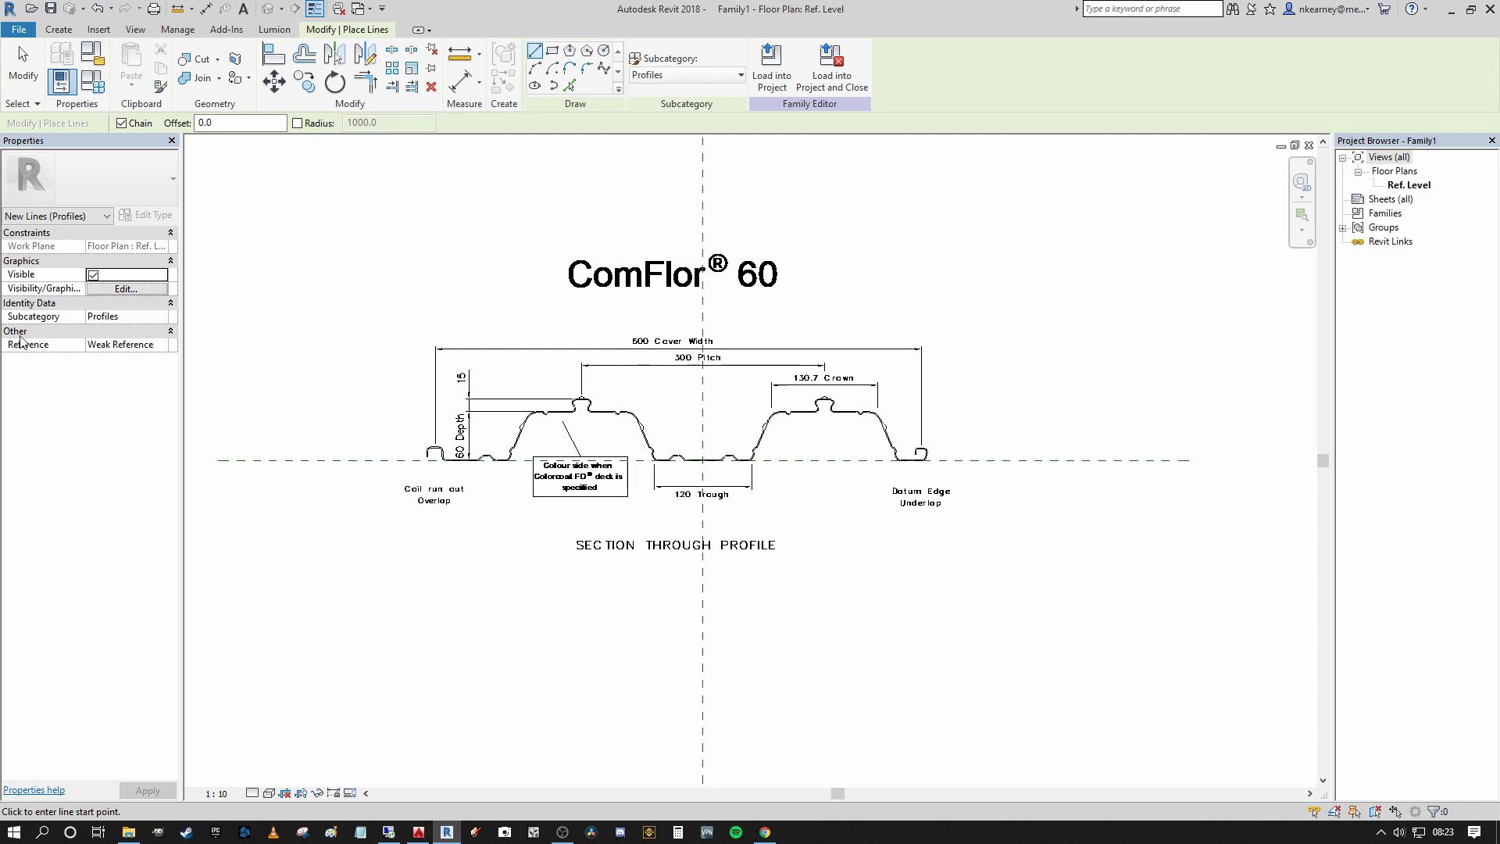
pyautogui.click(162, 317)
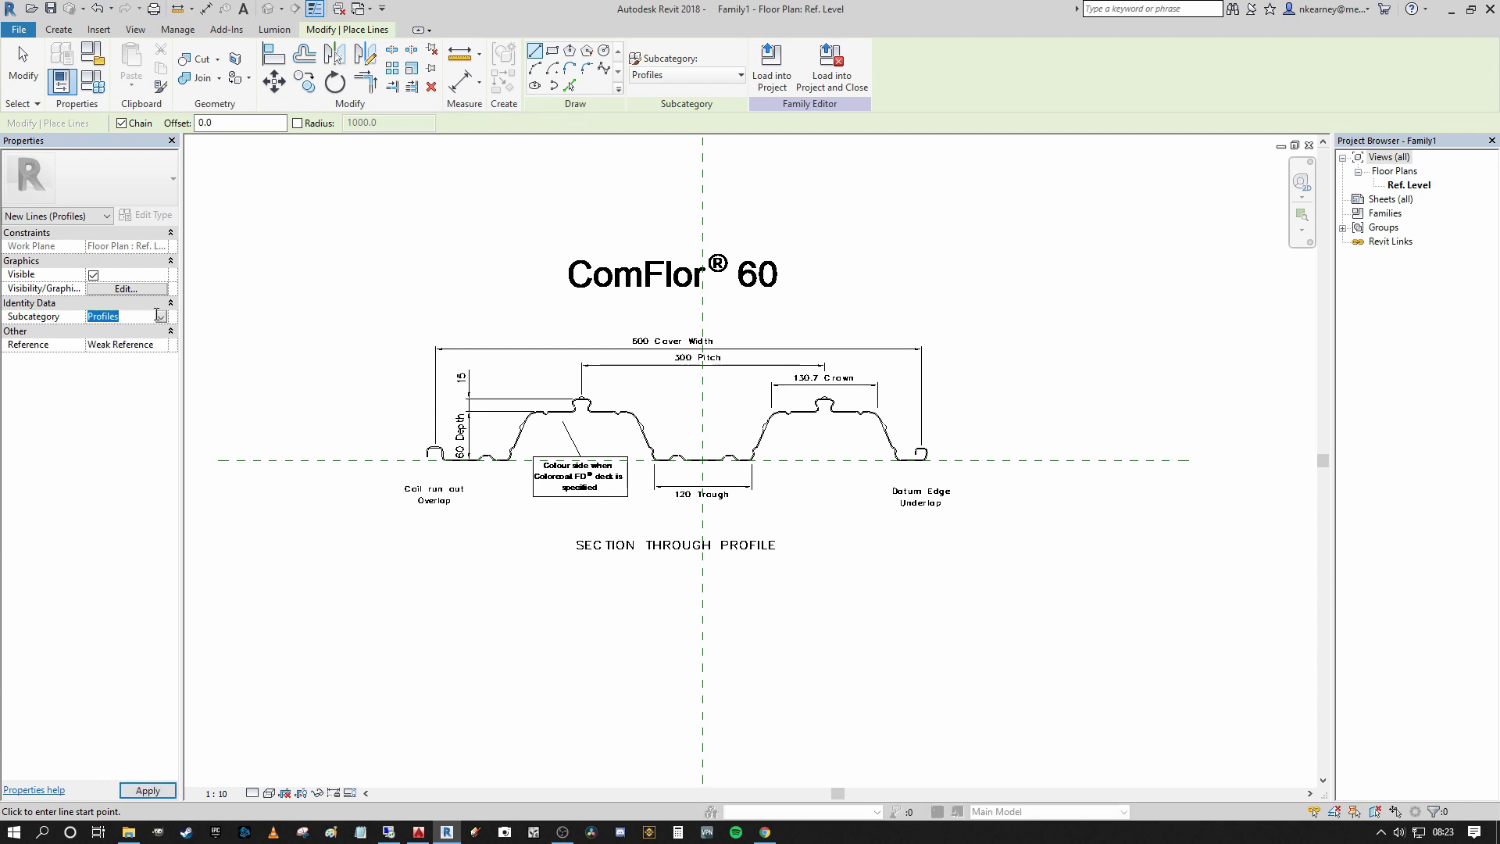
pyautogui.press('Escape')
pyautogui.press('Escape')
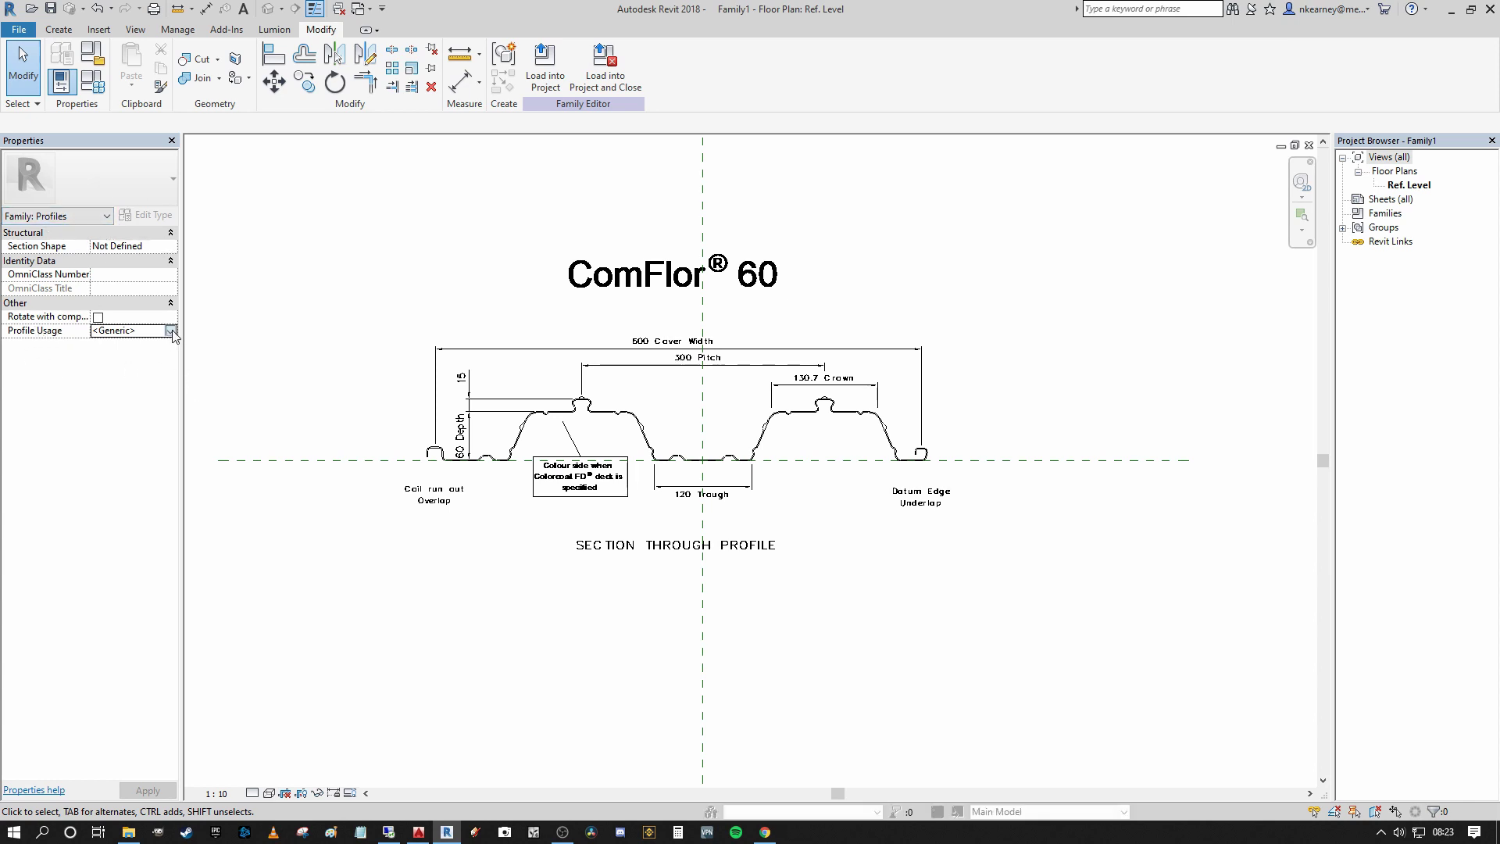
# Step: Set the family's Profile Usage to Slab Metal Deck
pyautogui.click(173, 332)
pyautogui.moveTo(170, 370); pyautogui.dragTo(170, 388)
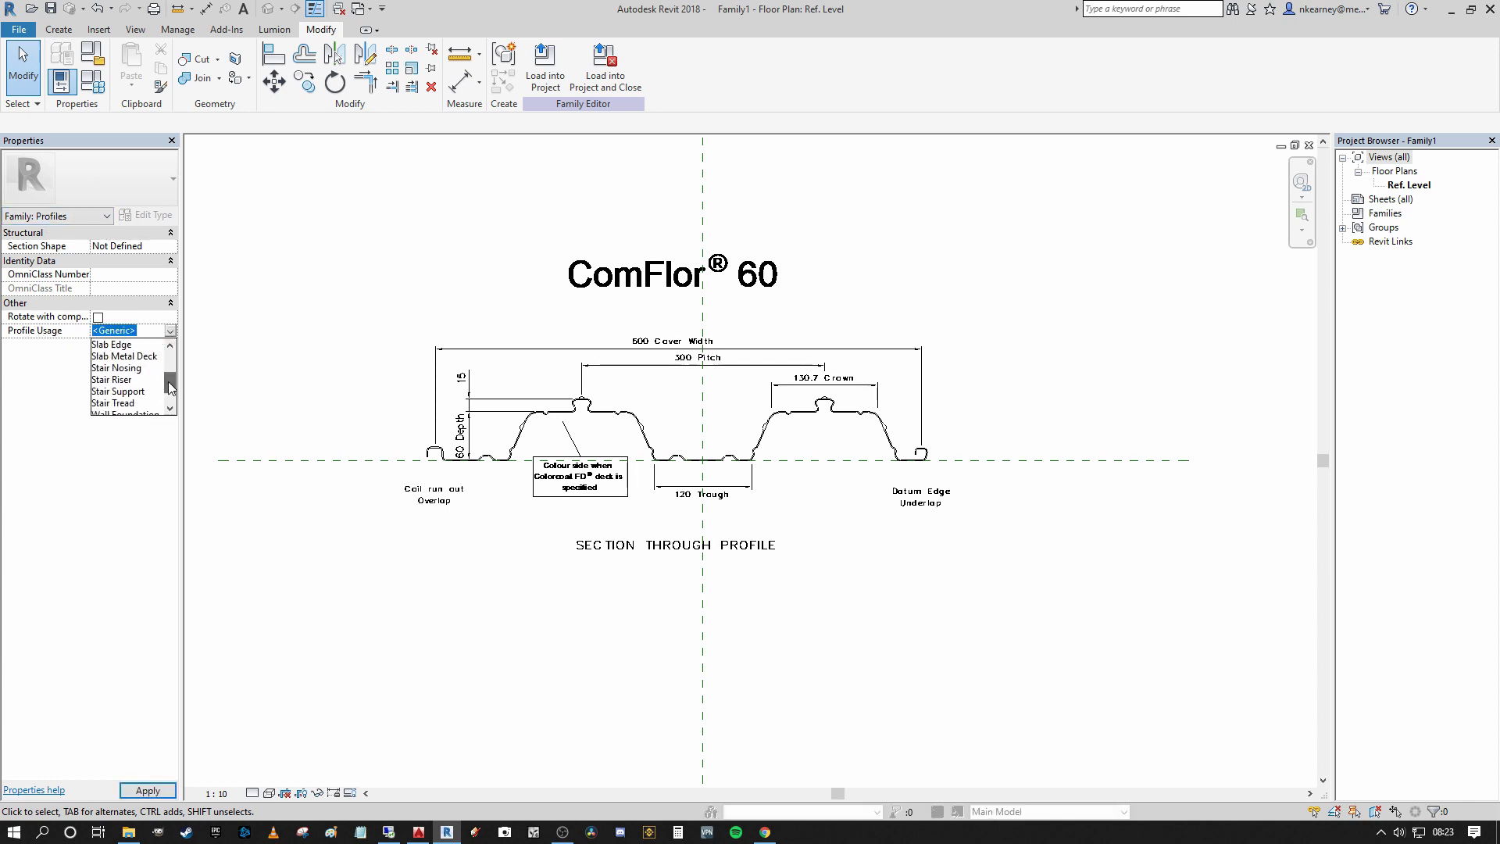
pyautogui.click(128, 356)
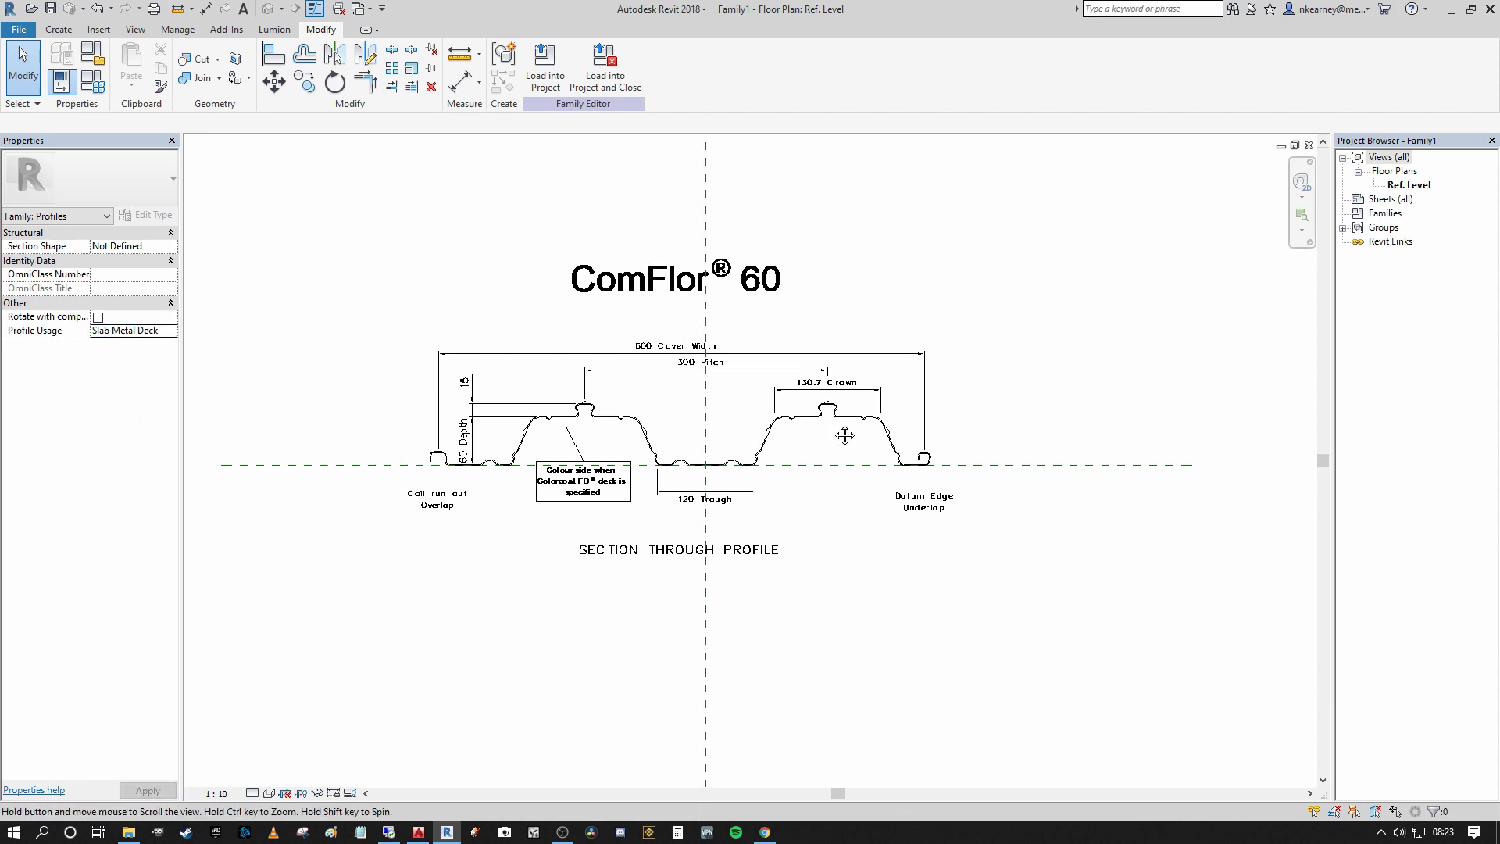
# Step: Create profile lines with Pick Lines from the connected chain of the imported deck outline, unjoining the elements that cannot stay joined
pyautogui.moveTo(811, 409); pyautogui.dragTo(812, 414, button='middle')
pyautogui.scroll(-4, 781, 421)
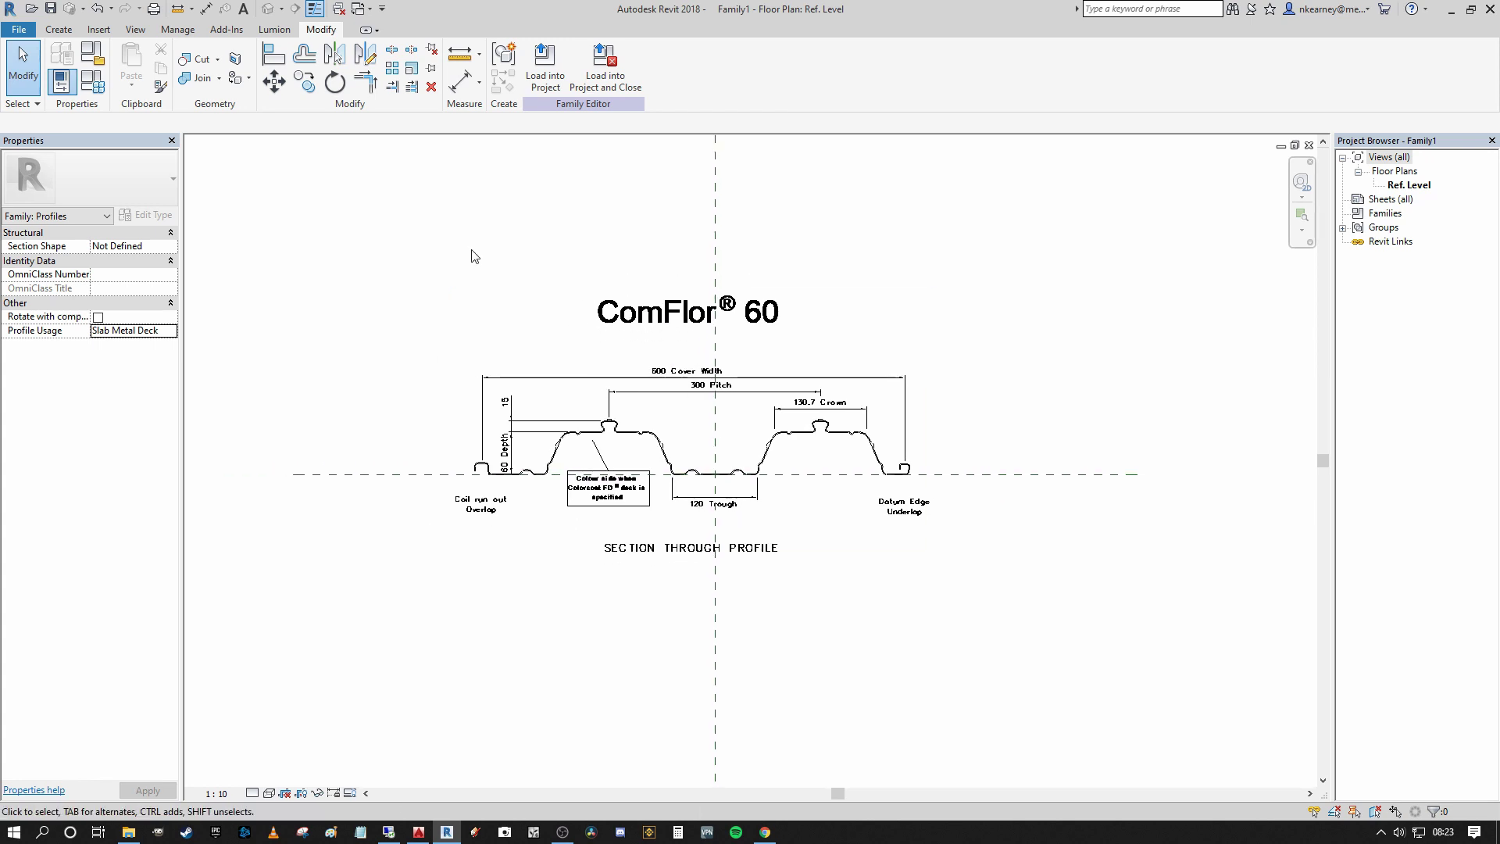
pyautogui.click(57, 31)
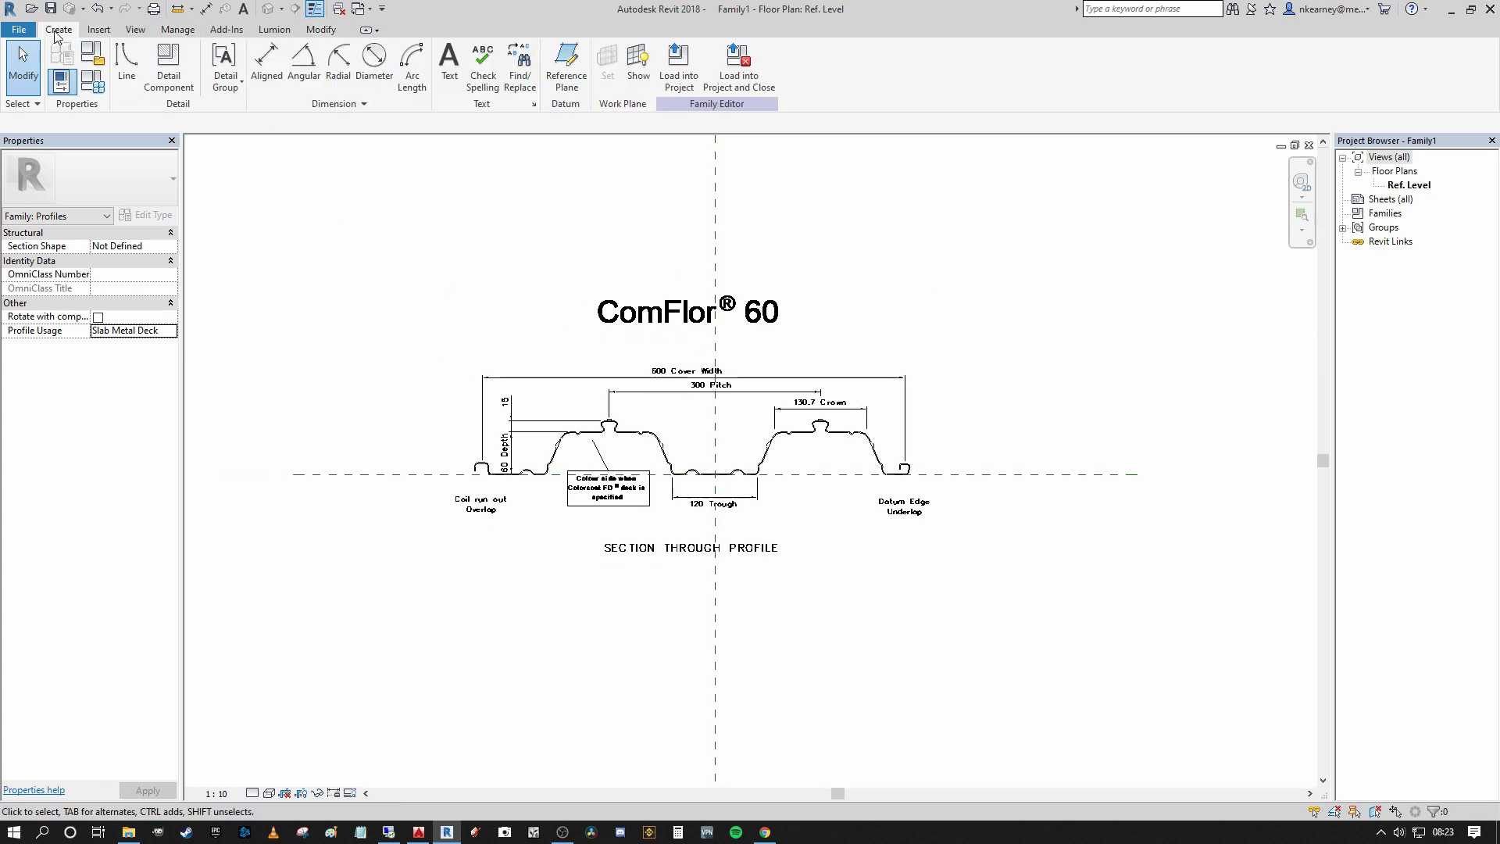
pyautogui.click(126, 63)
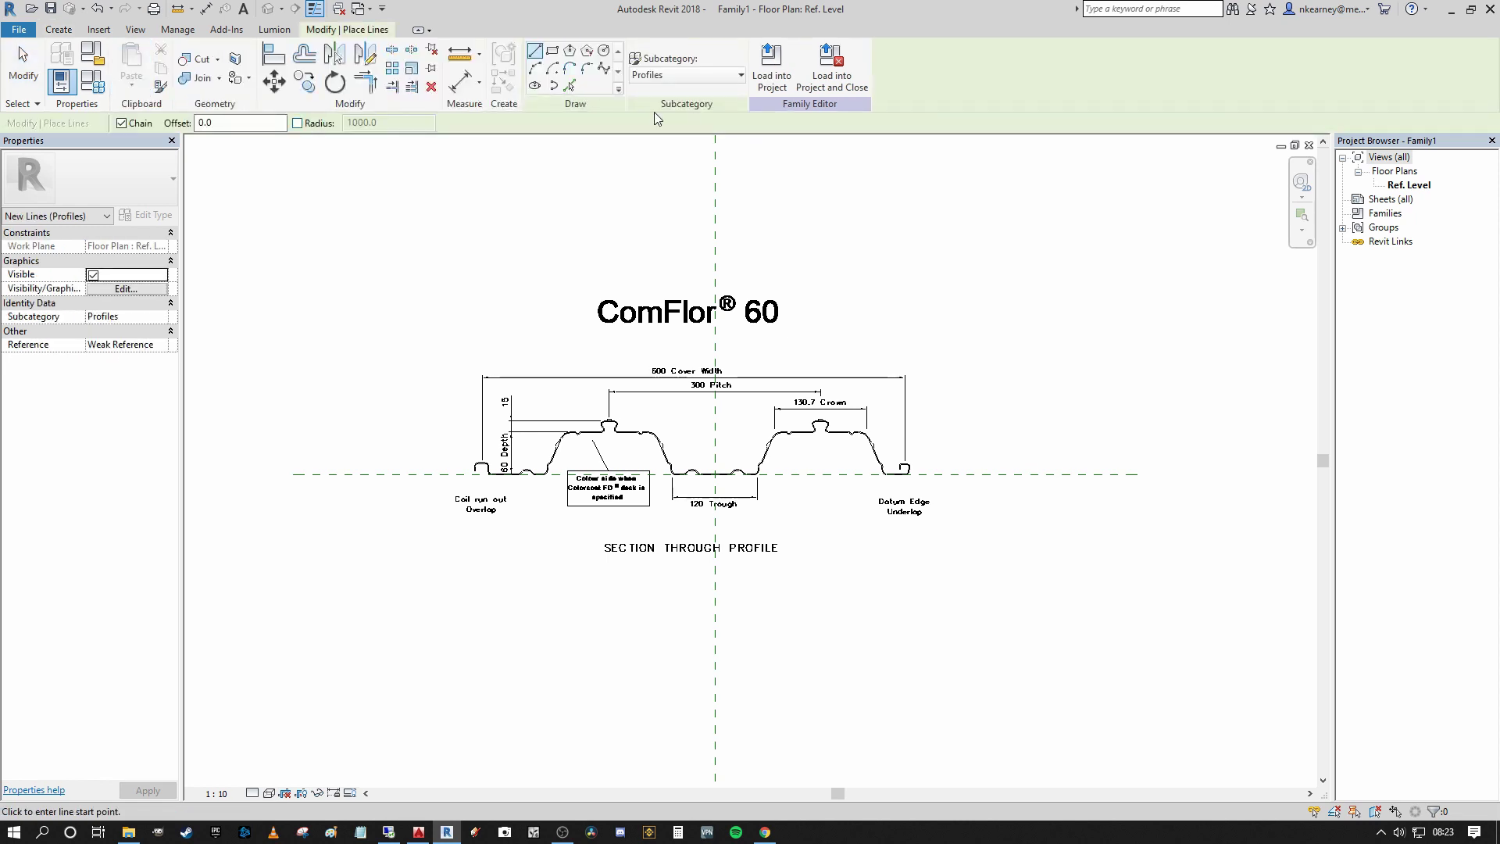
pyautogui.click(572, 86)
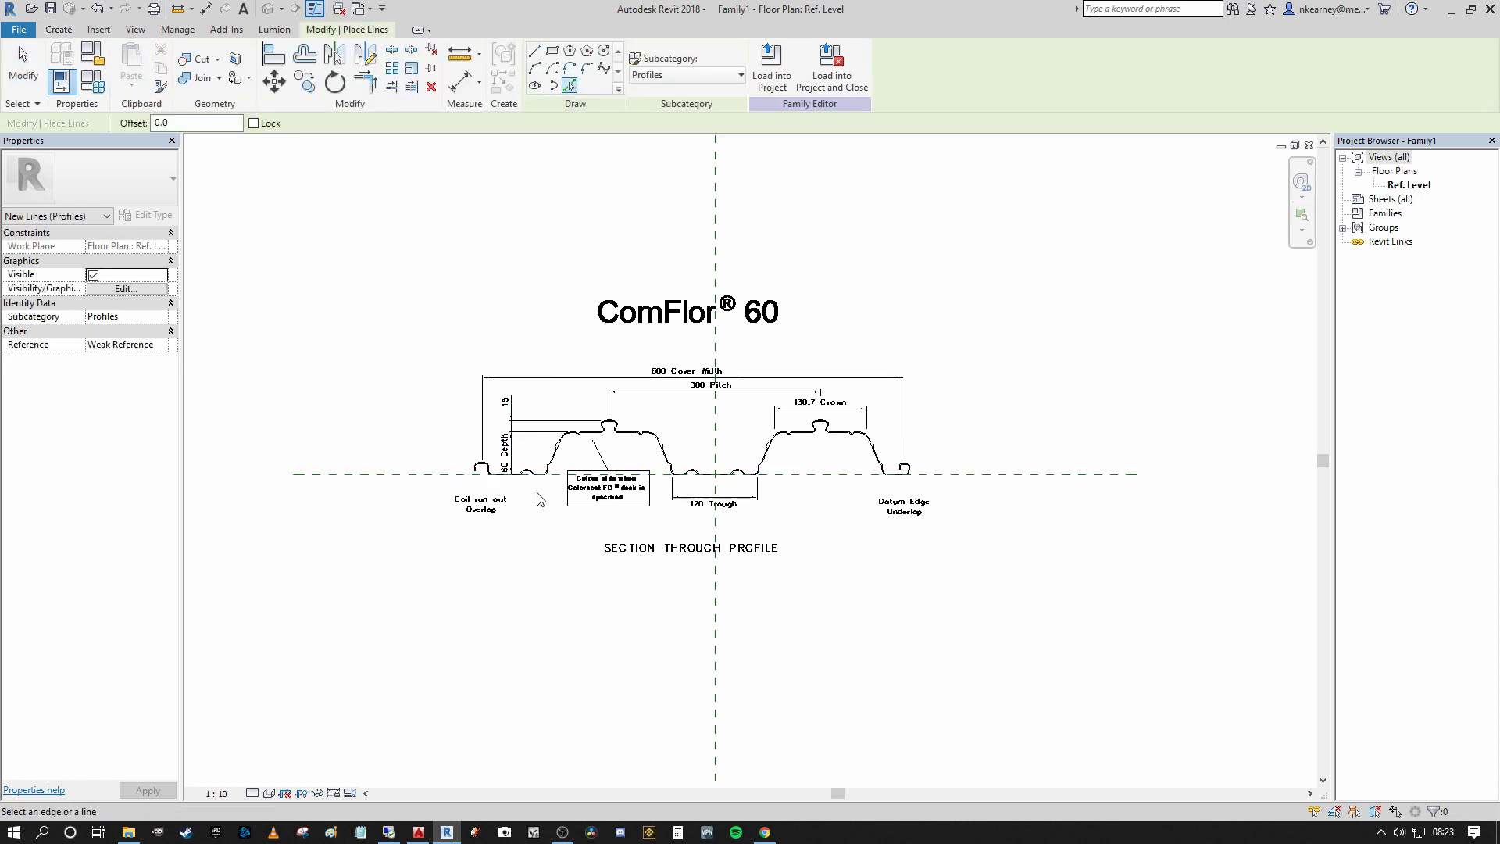
pyautogui.scroll(6, 563, 441)
pyautogui.scroll(-6, 563, 441)
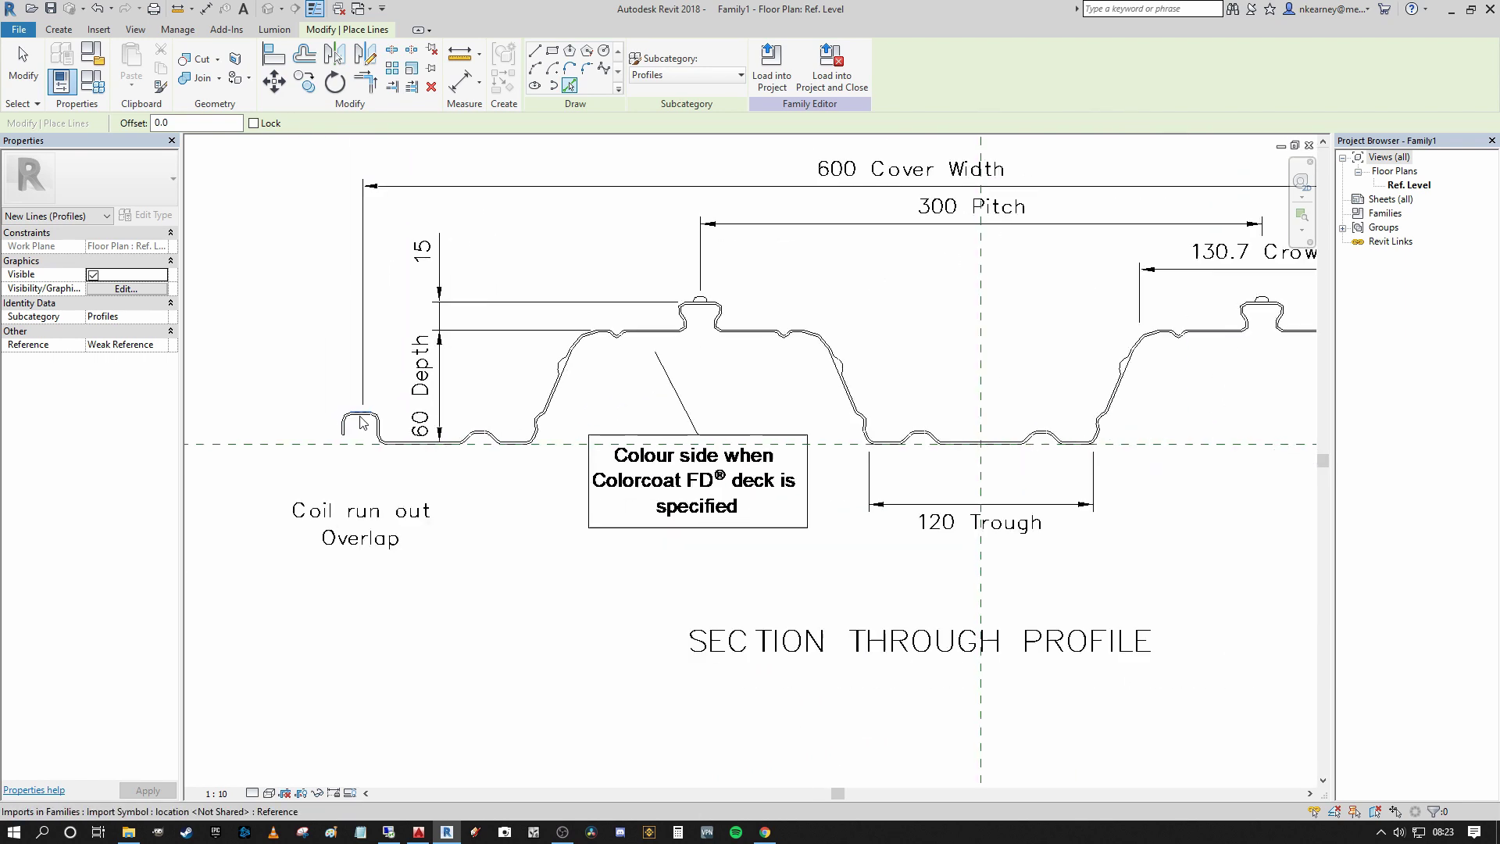
pyautogui.scroll(3, 355, 427)
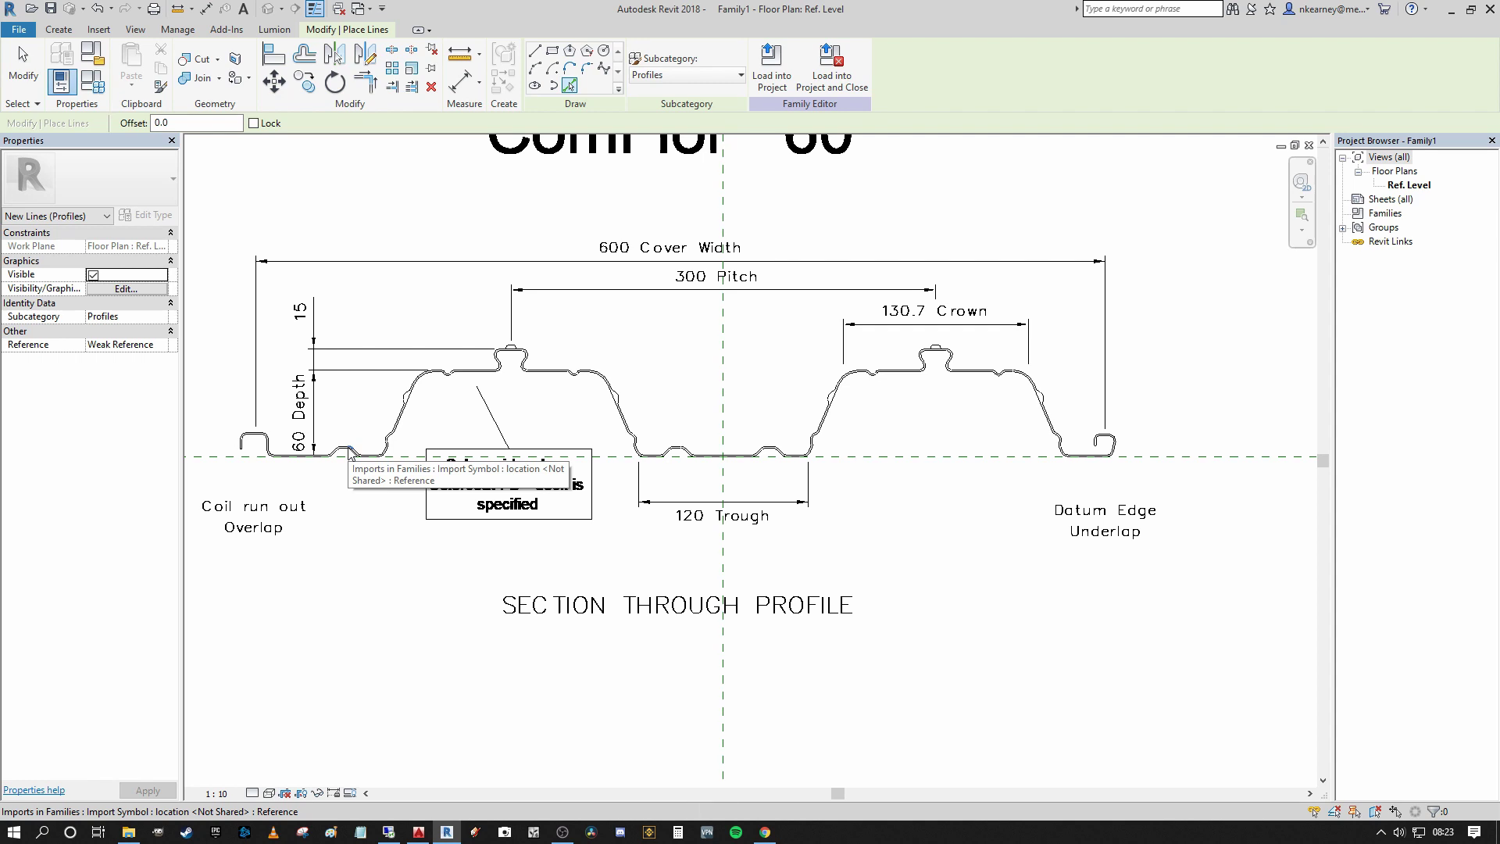
pyautogui.press('Tab')
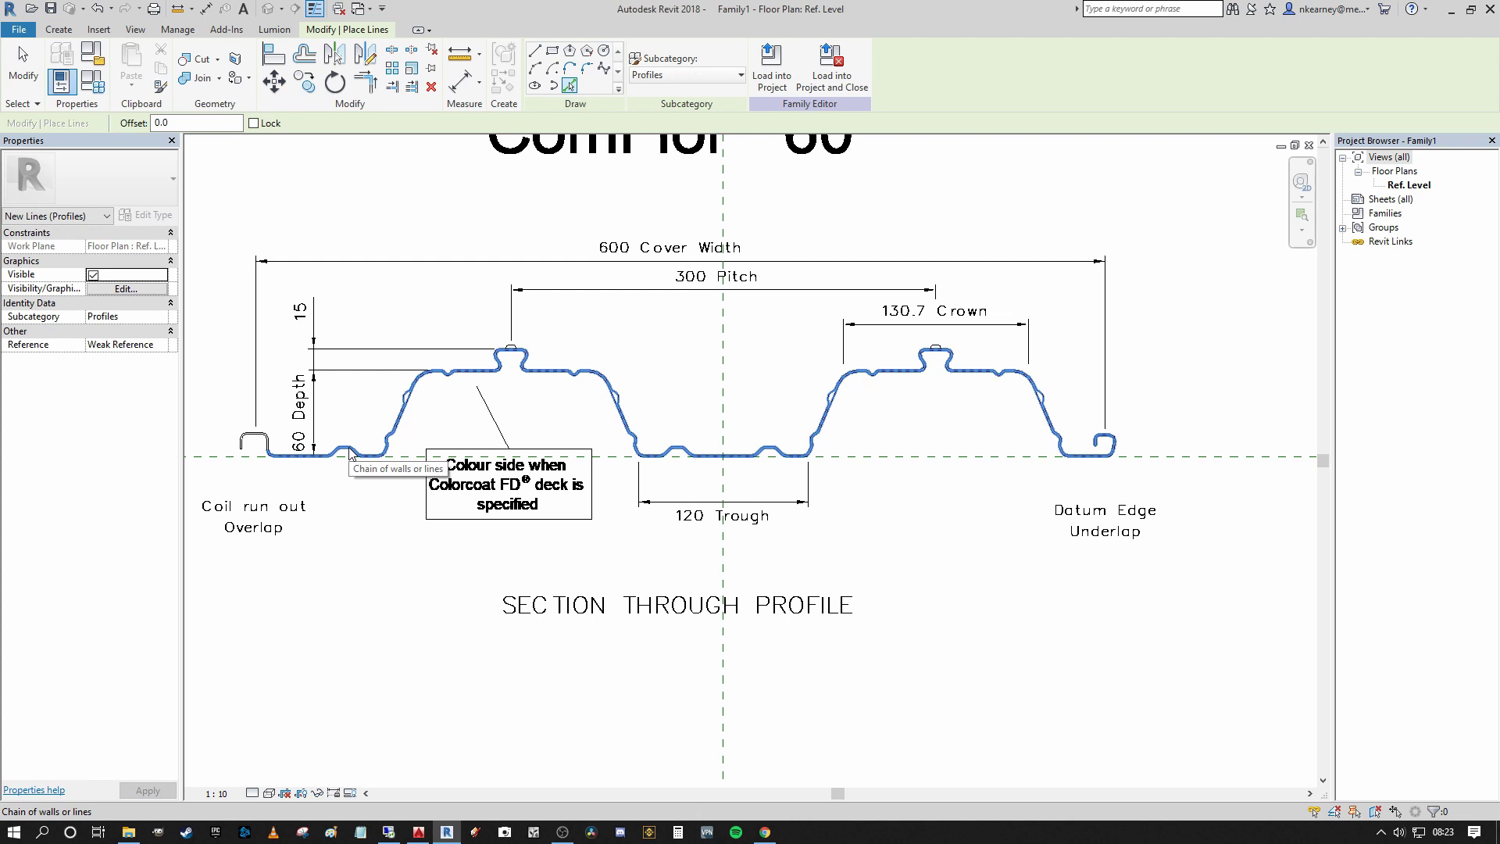
pyautogui.click(351, 455)
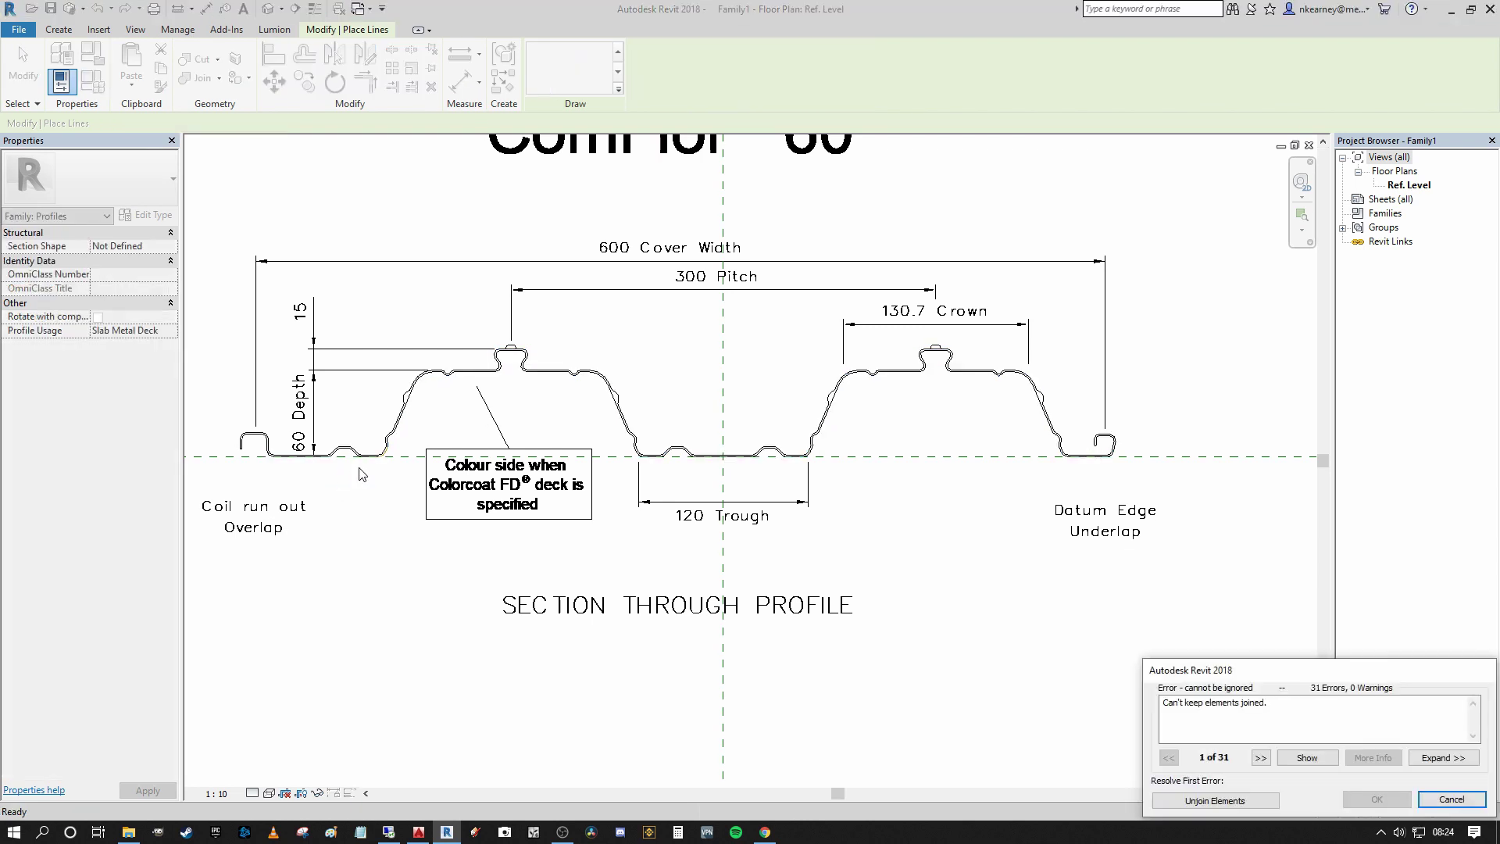
pyautogui.click(1216, 800)
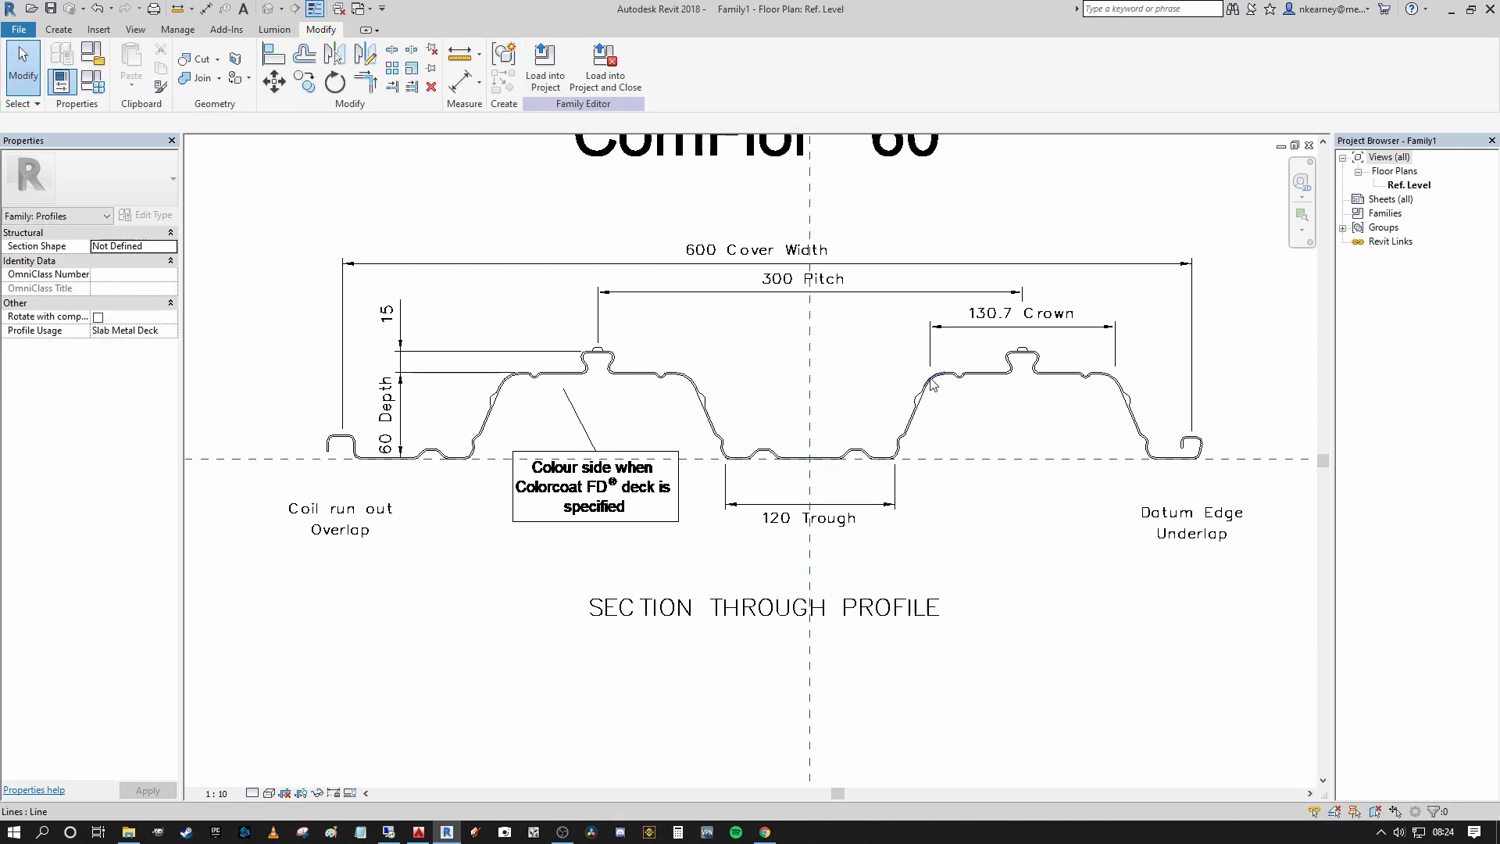
pyautogui.scroll(6, 358, 455)
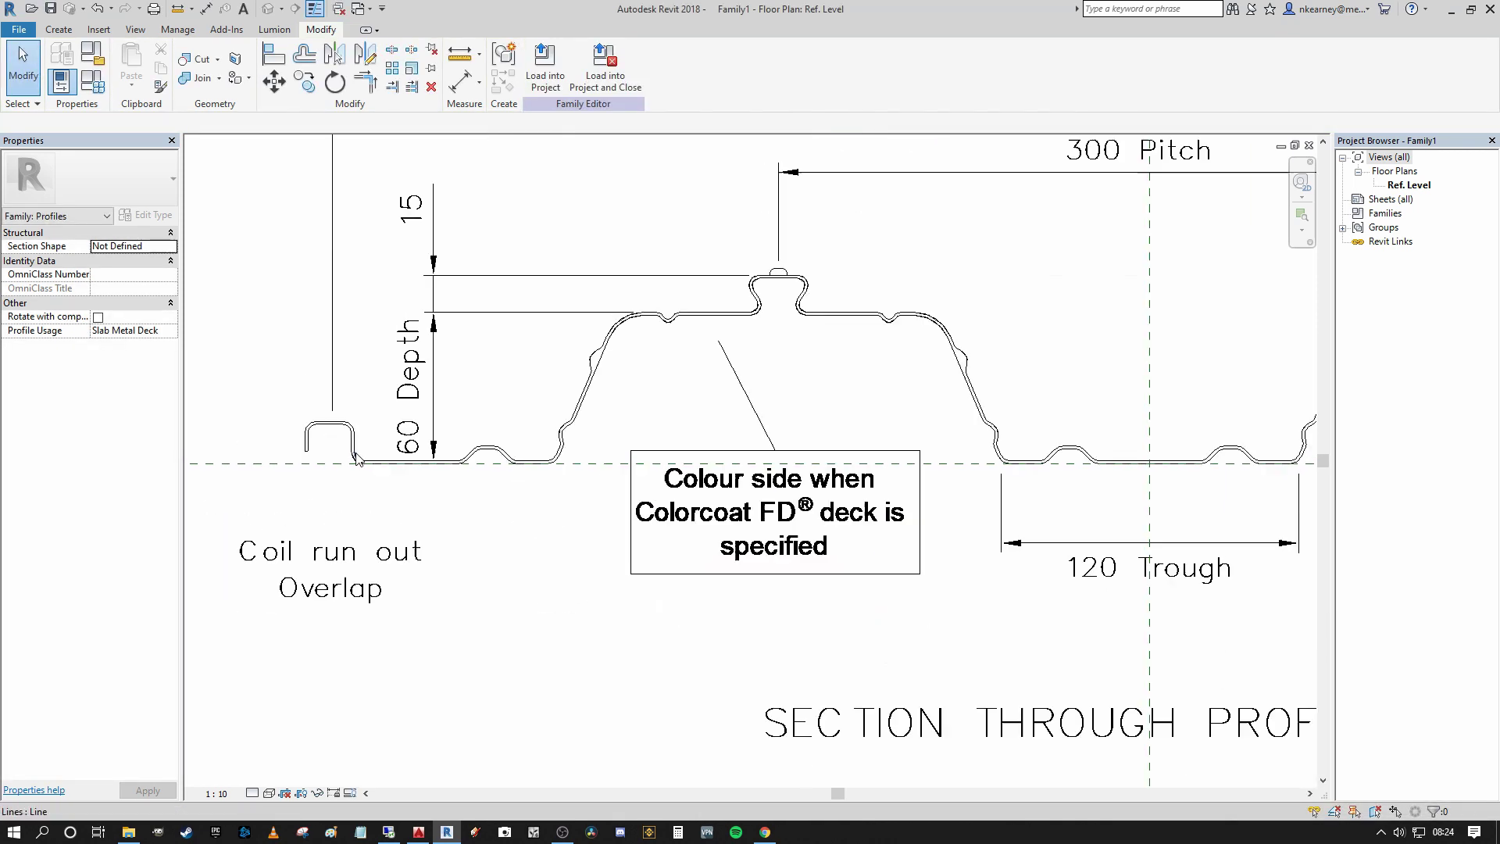
pyautogui.scroll(2, 328, 421)
pyautogui.scroll(-3, 328, 406)
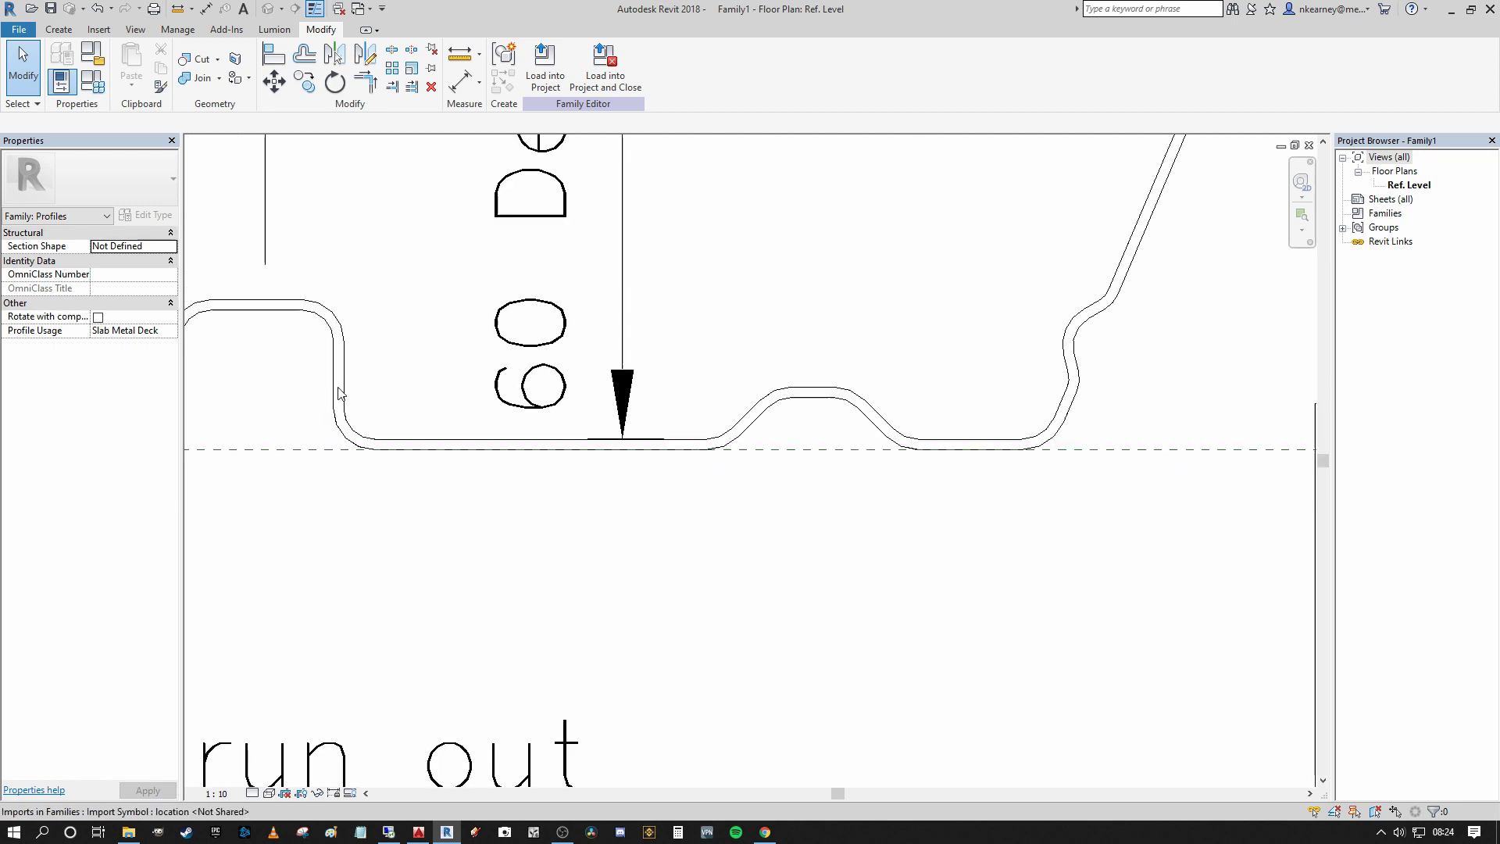
# Step: Trace the overlap lip's vertical web edge and its adjoining upper corner arc with Pick Lines at the deck's coil run out end
pyautogui.scroll(4, 469, 469)
pyautogui.scroll(2, 480, 500)
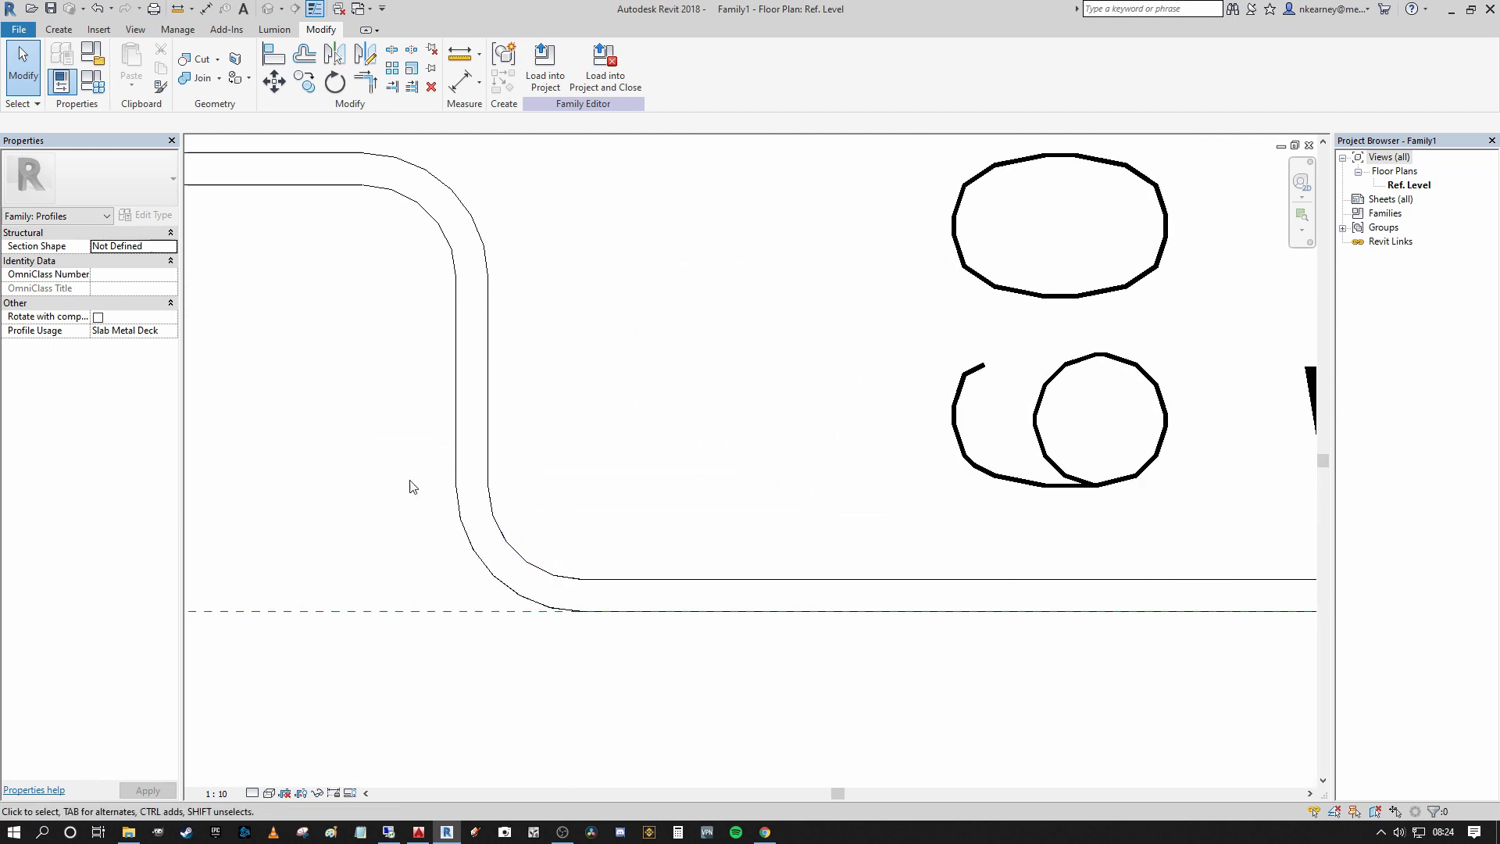
pyautogui.scroll(-3, 560, 517)
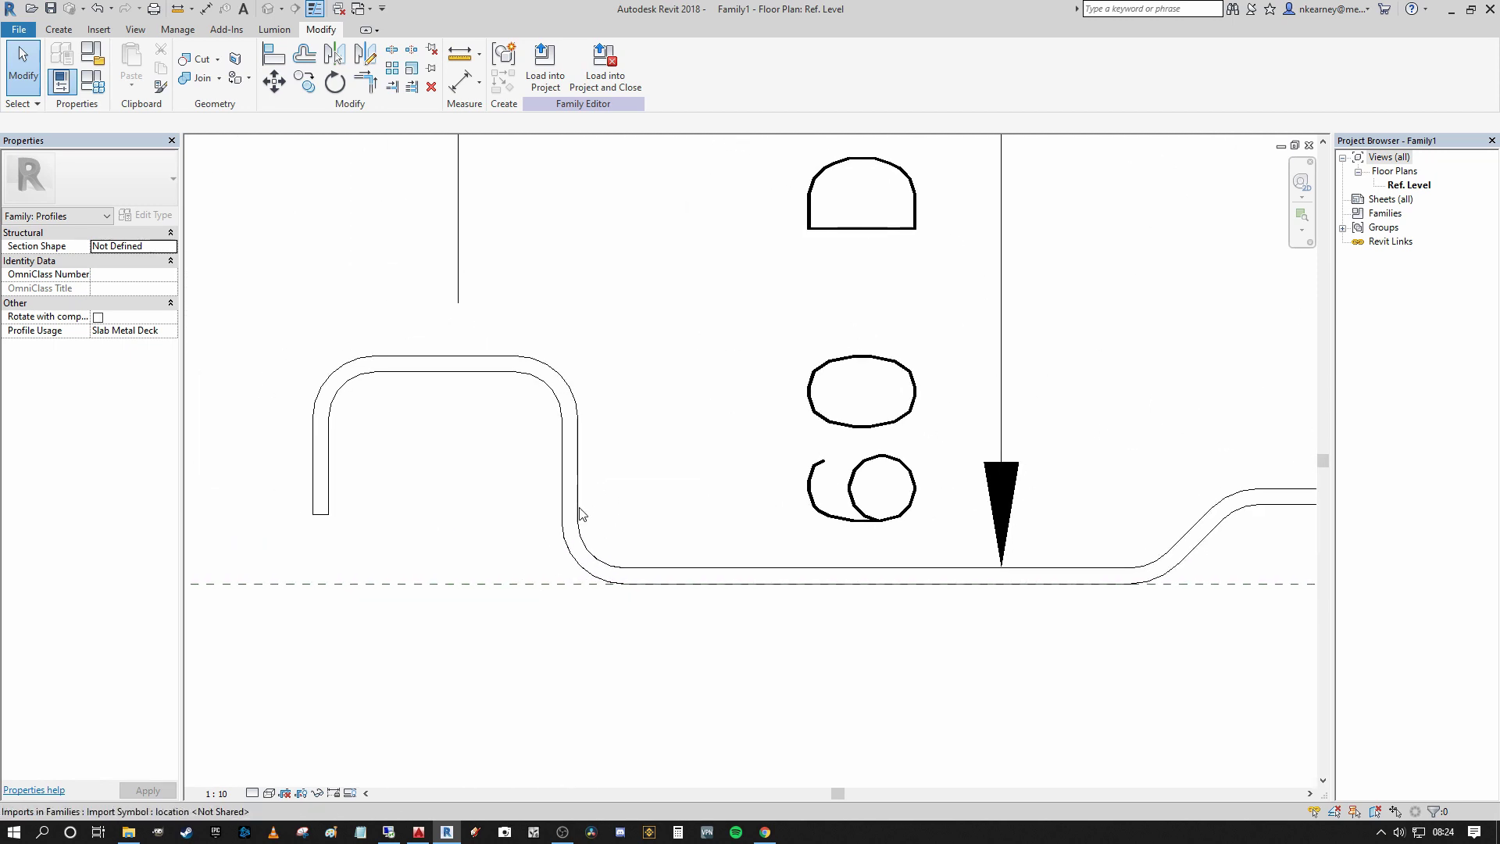
pyautogui.click(59, 32)
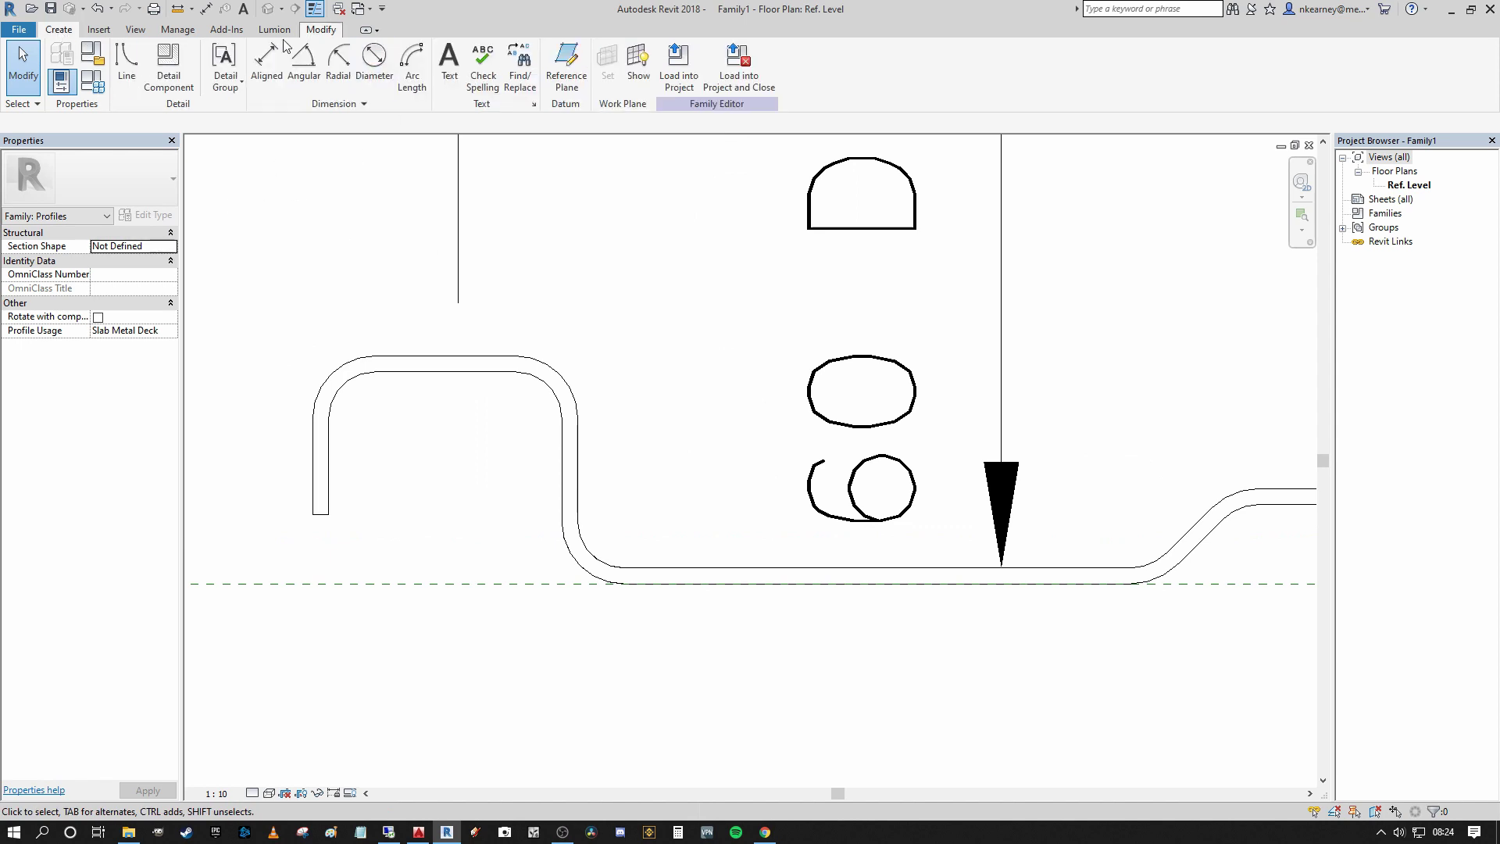
pyautogui.click(130, 63)
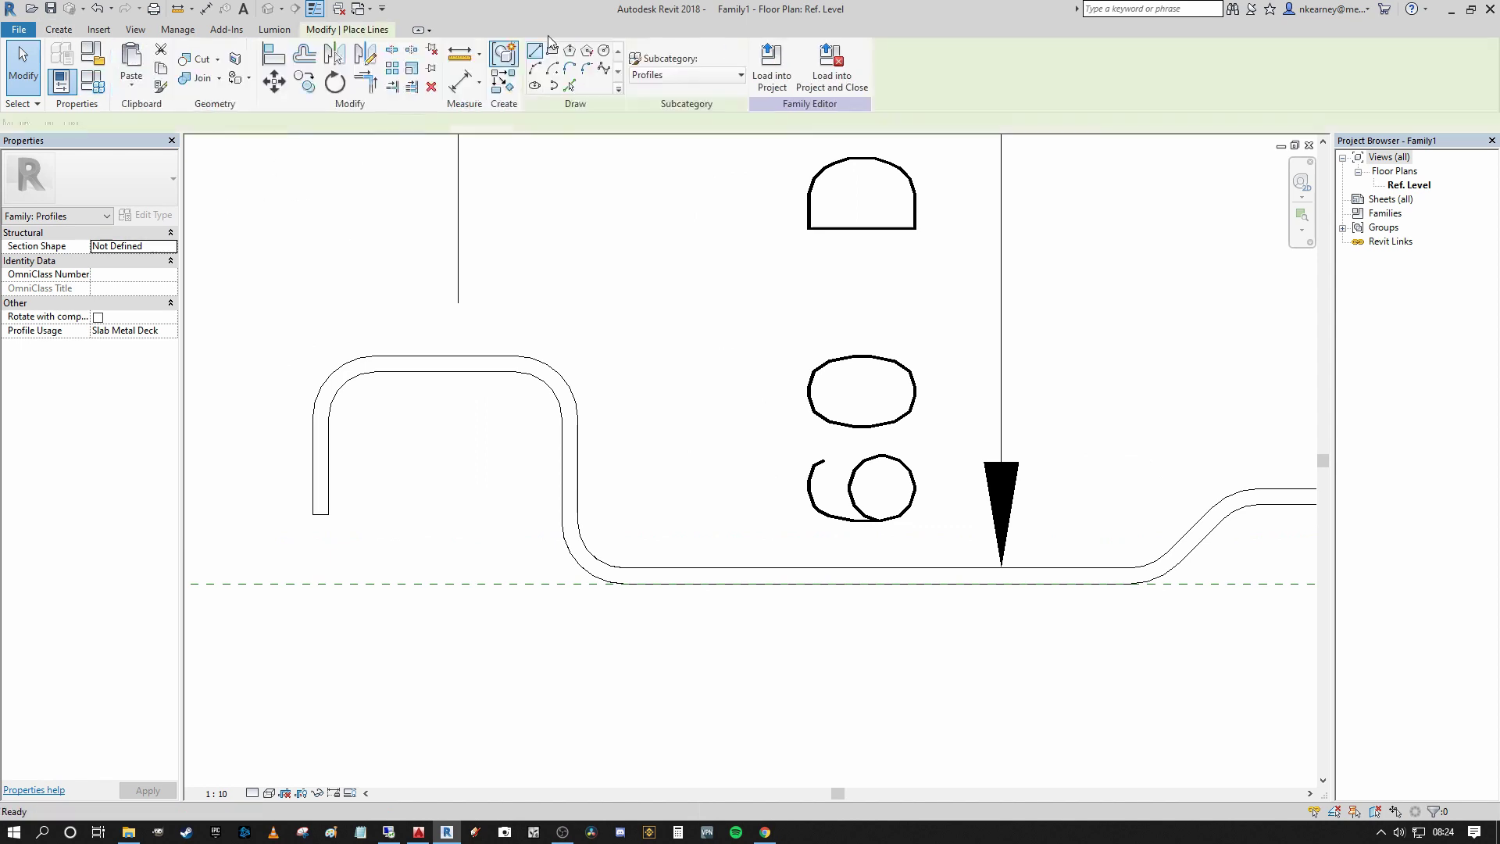
pyautogui.click(569, 85)
pyautogui.click(577, 469)
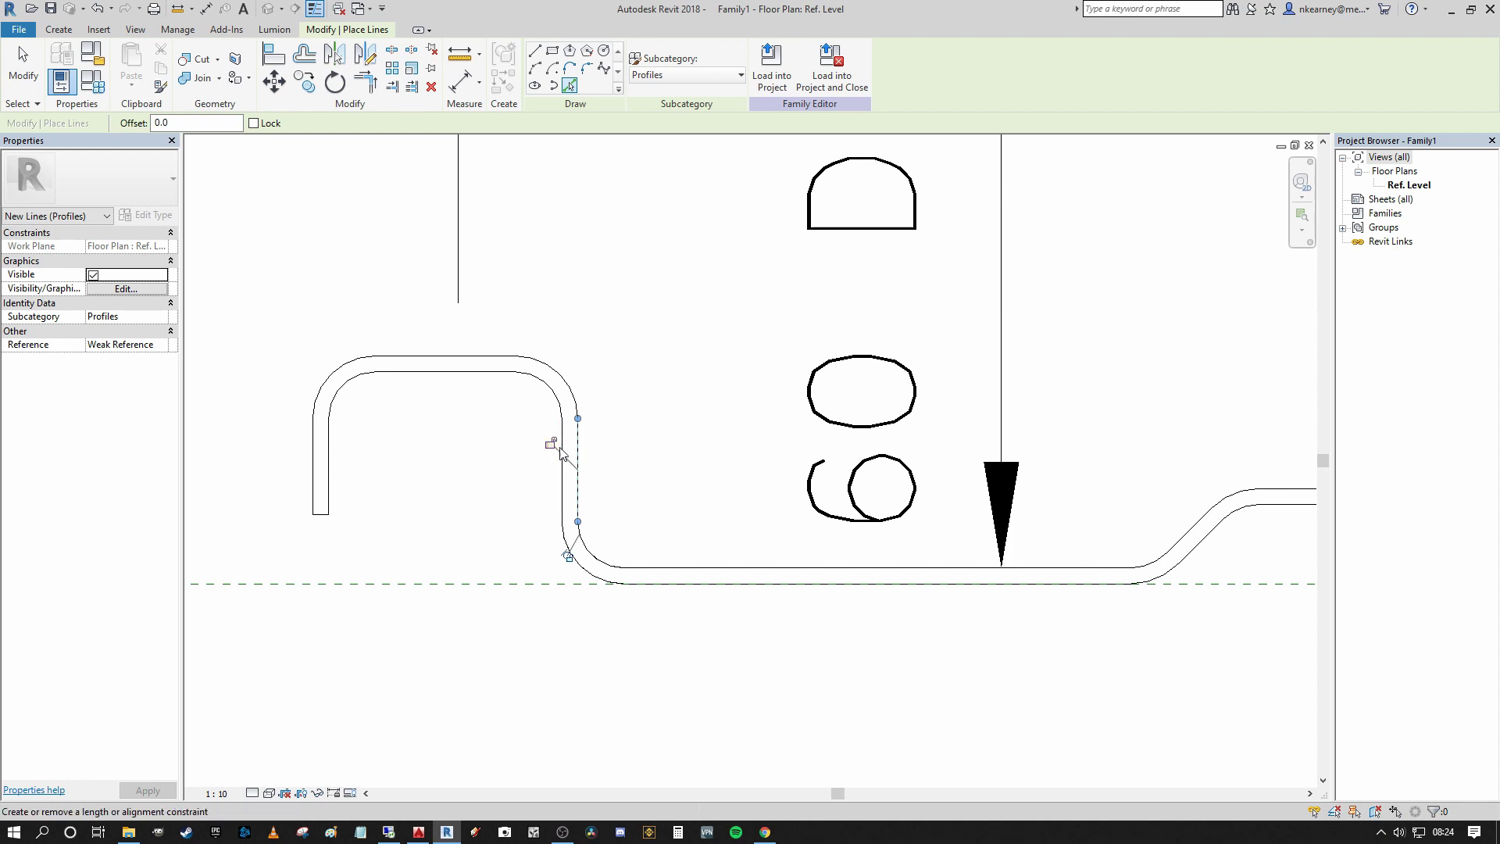
pyautogui.click(559, 400)
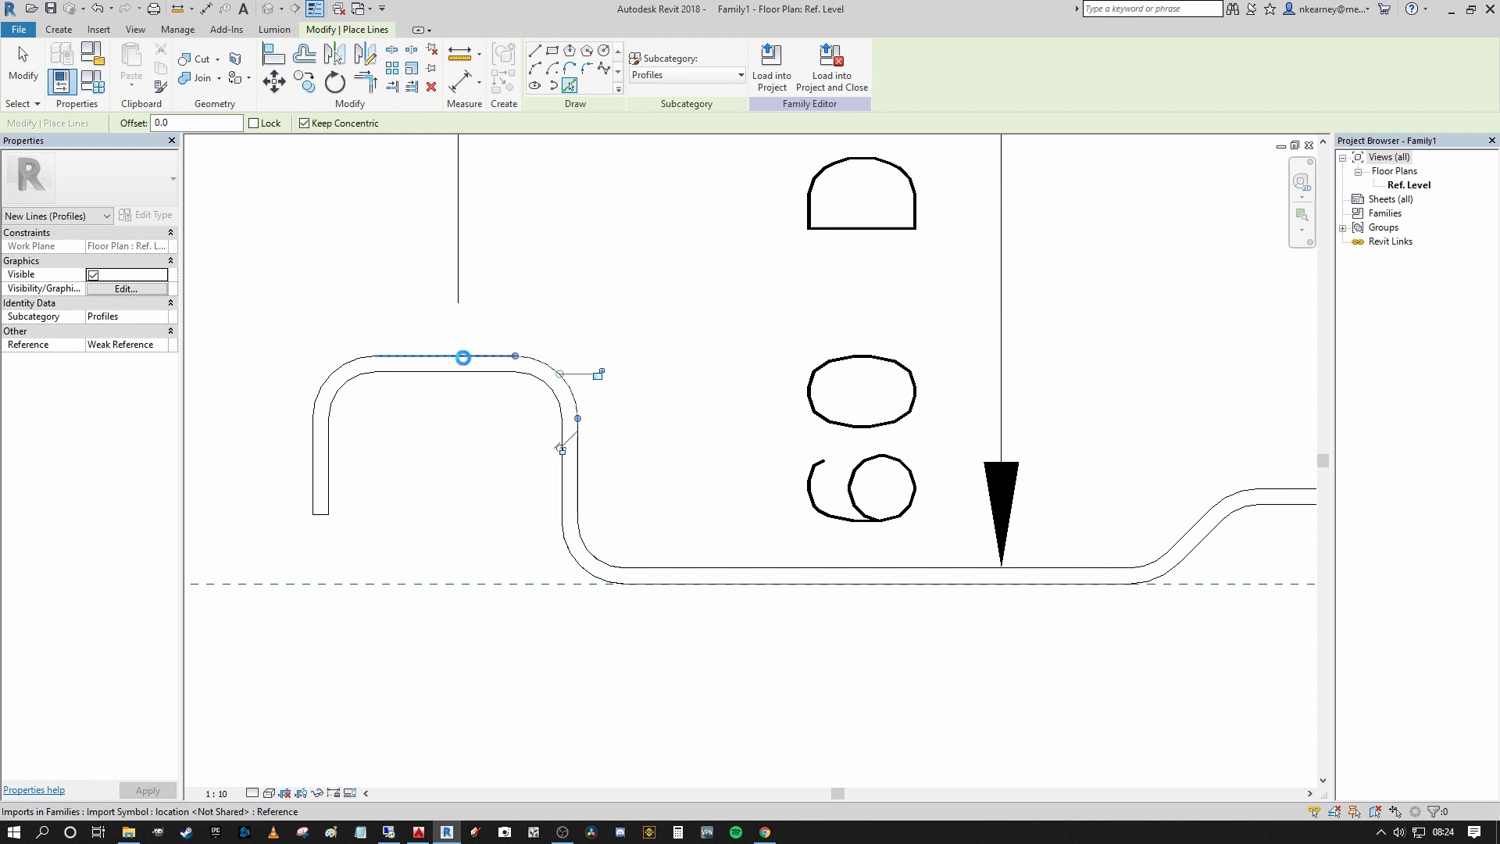
# Step: Trace the overlap lip's top line, far corner arc, outer vertical edge and short closing end line as profile lines
pyautogui.click(463, 357)
pyautogui.click(330, 374)
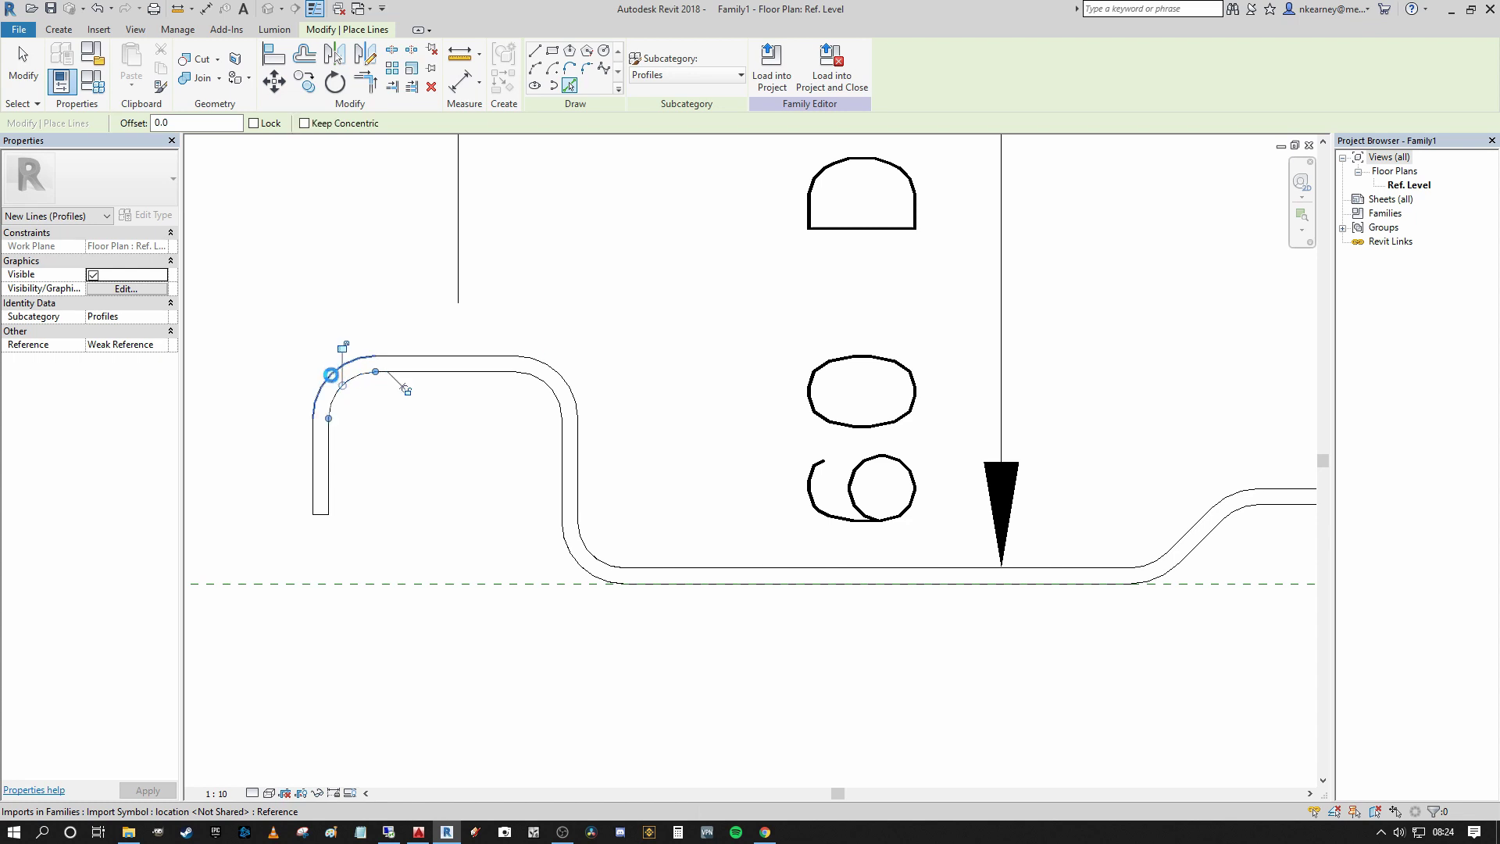
pyautogui.click(311, 464)
pyautogui.scroll(3, 328, 507)
pyautogui.click(320, 514)
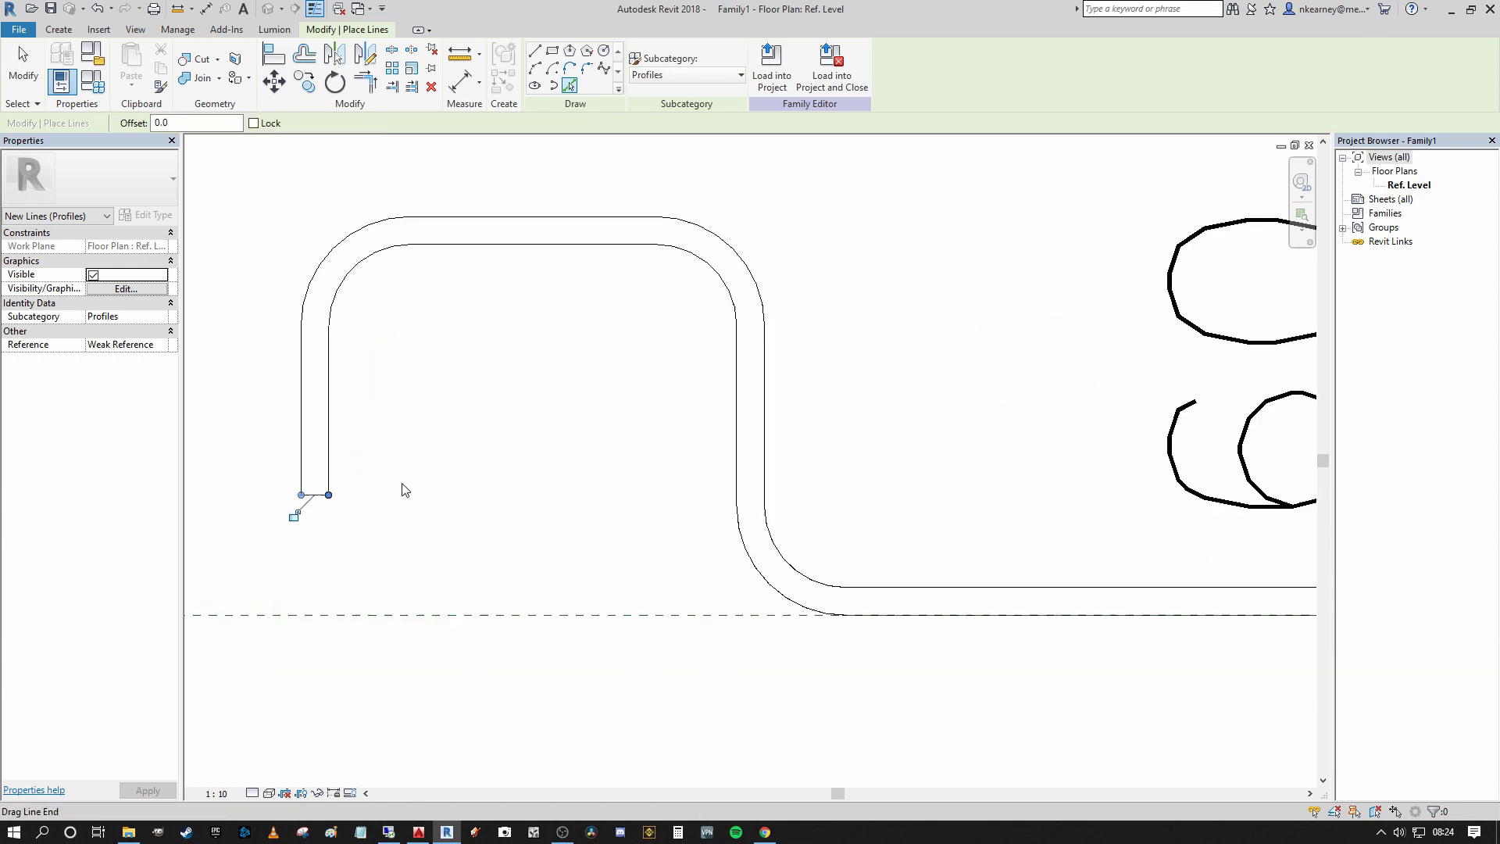
pyautogui.scroll(-3, 403, 490)
pyautogui.press('Escape')
pyautogui.click(526, 466)
pyautogui.press('Escape')
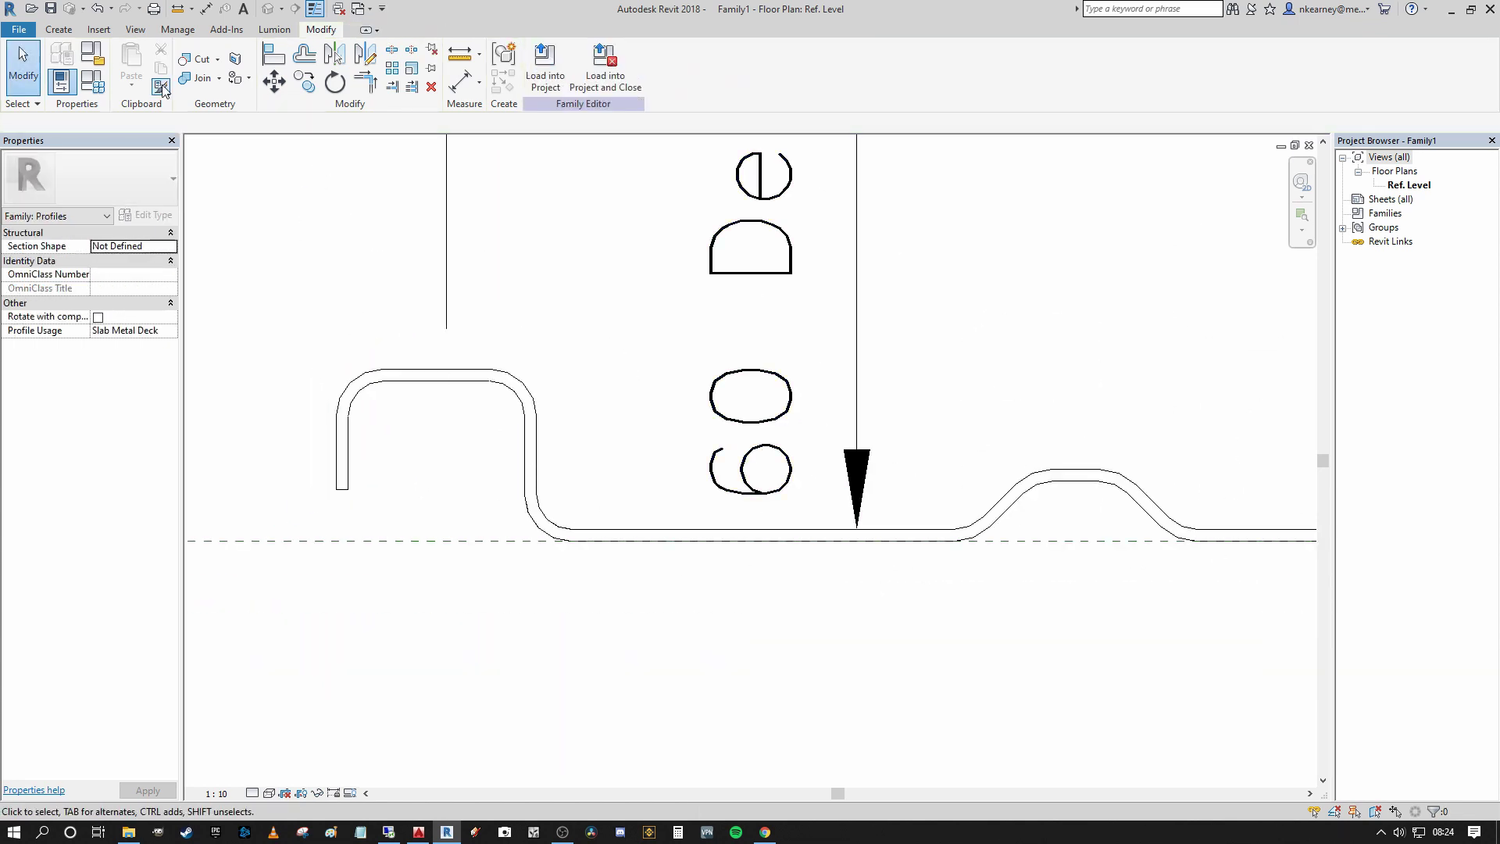
# Step: Trace the remaining vertical edge of the overlap lip's web with Pick Lines and end the line command
pyautogui.click(59, 29)
pyautogui.click(127, 67)
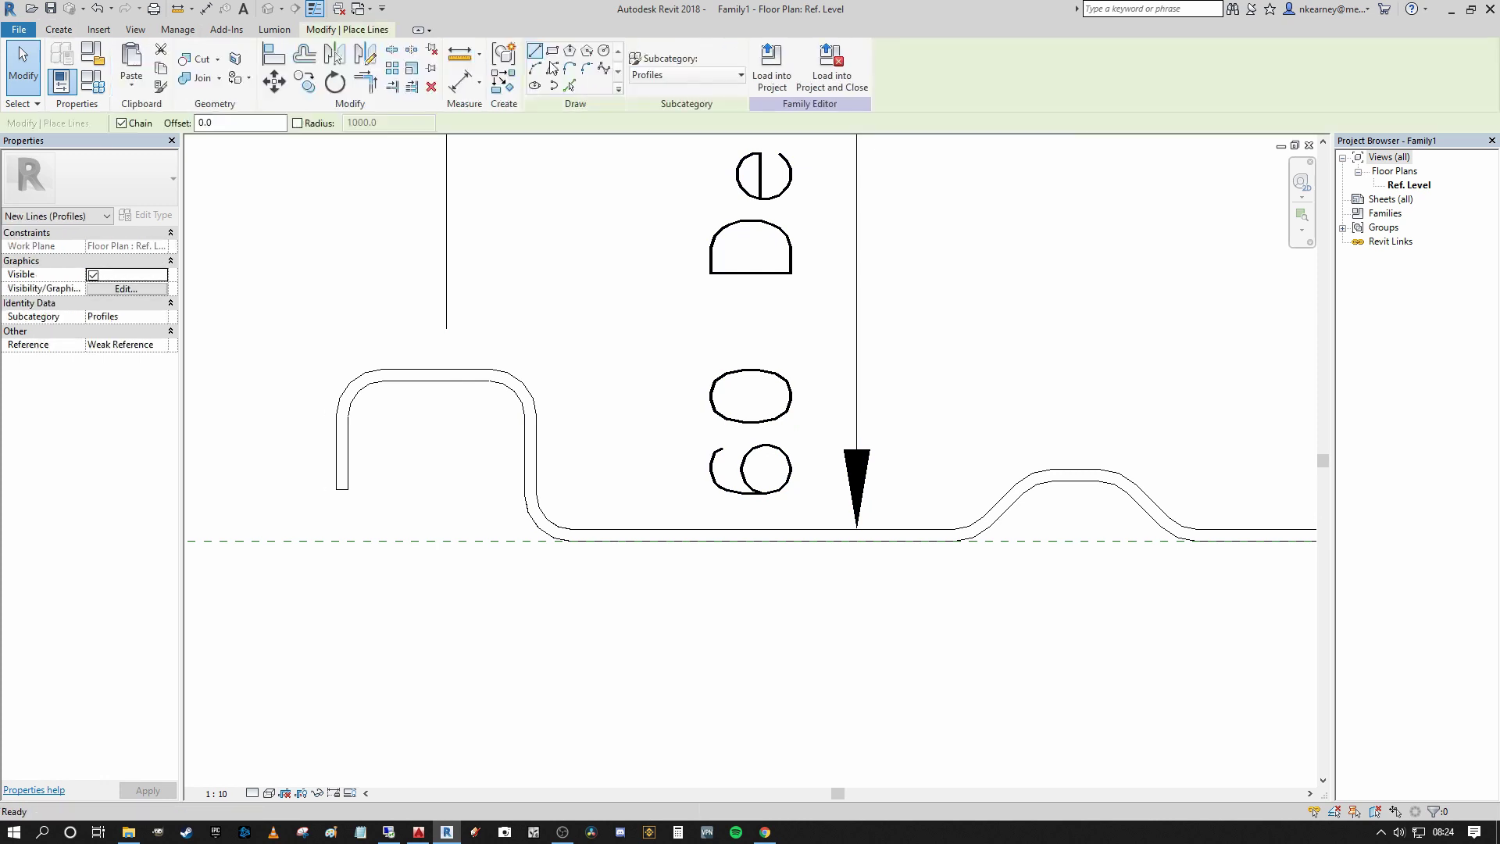
pyautogui.click(569, 86)
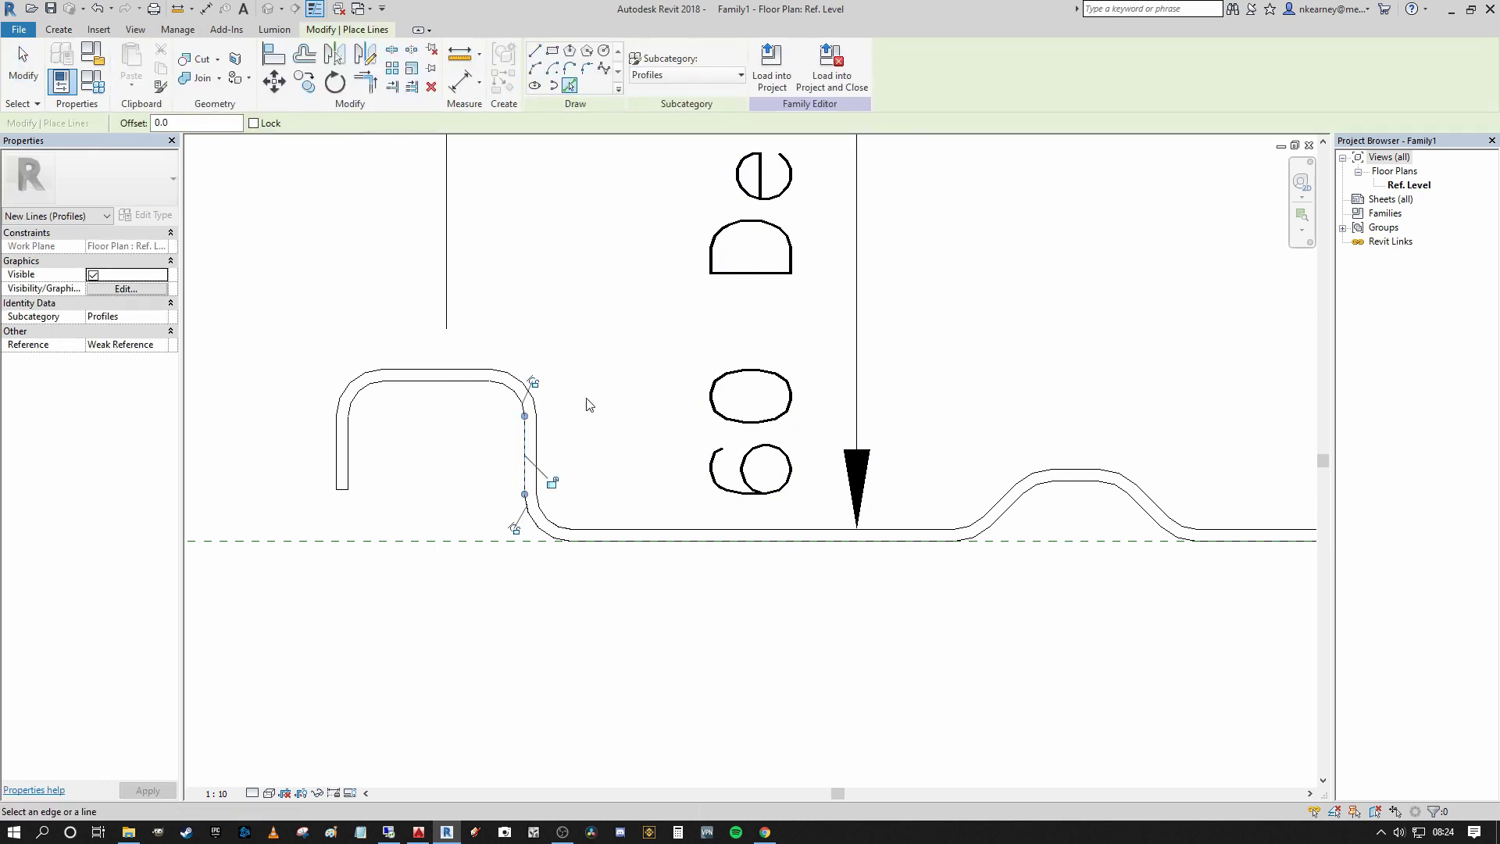
pyautogui.scroll(-3, 556, 400)
pyautogui.scroll(-5, 556, 400)
pyautogui.press('Escape')
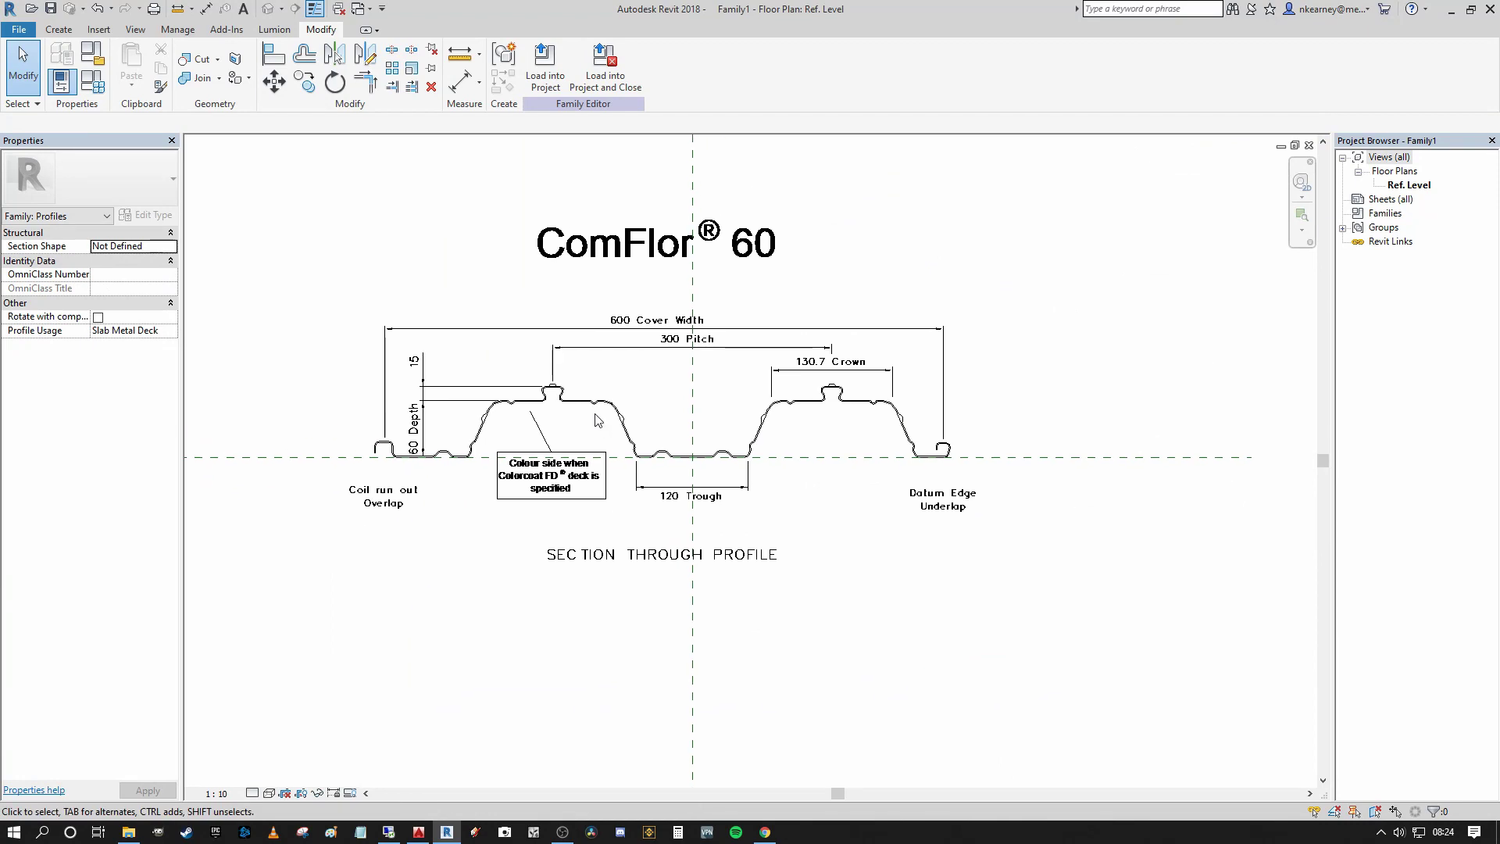
# Step: Delete the imported ComFlor 60 drawing from the family
pyautogui.moveTo(822, 292)
pyautogui.mouseDown(button='middle')
pyautogui.moveTo(899, 307)
pyautogui.moveTo(944, 283)
pyautogui.moveTo(934, 271)
pyautogui.moveTo(944, 284)
pyautogui.moveTo(916, 306)
pyautogui.mouseUp(button='middle')
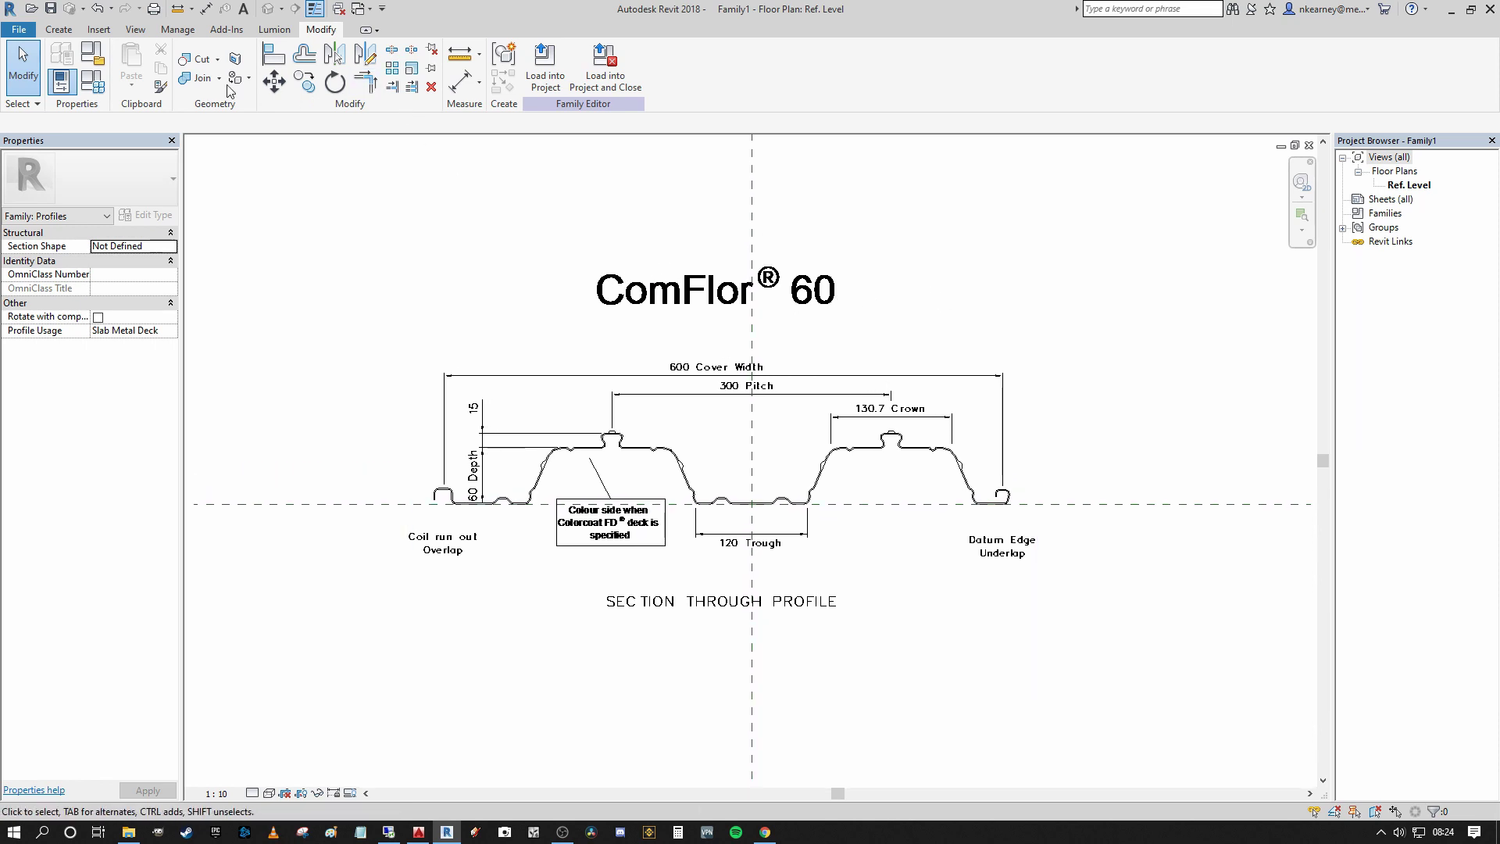
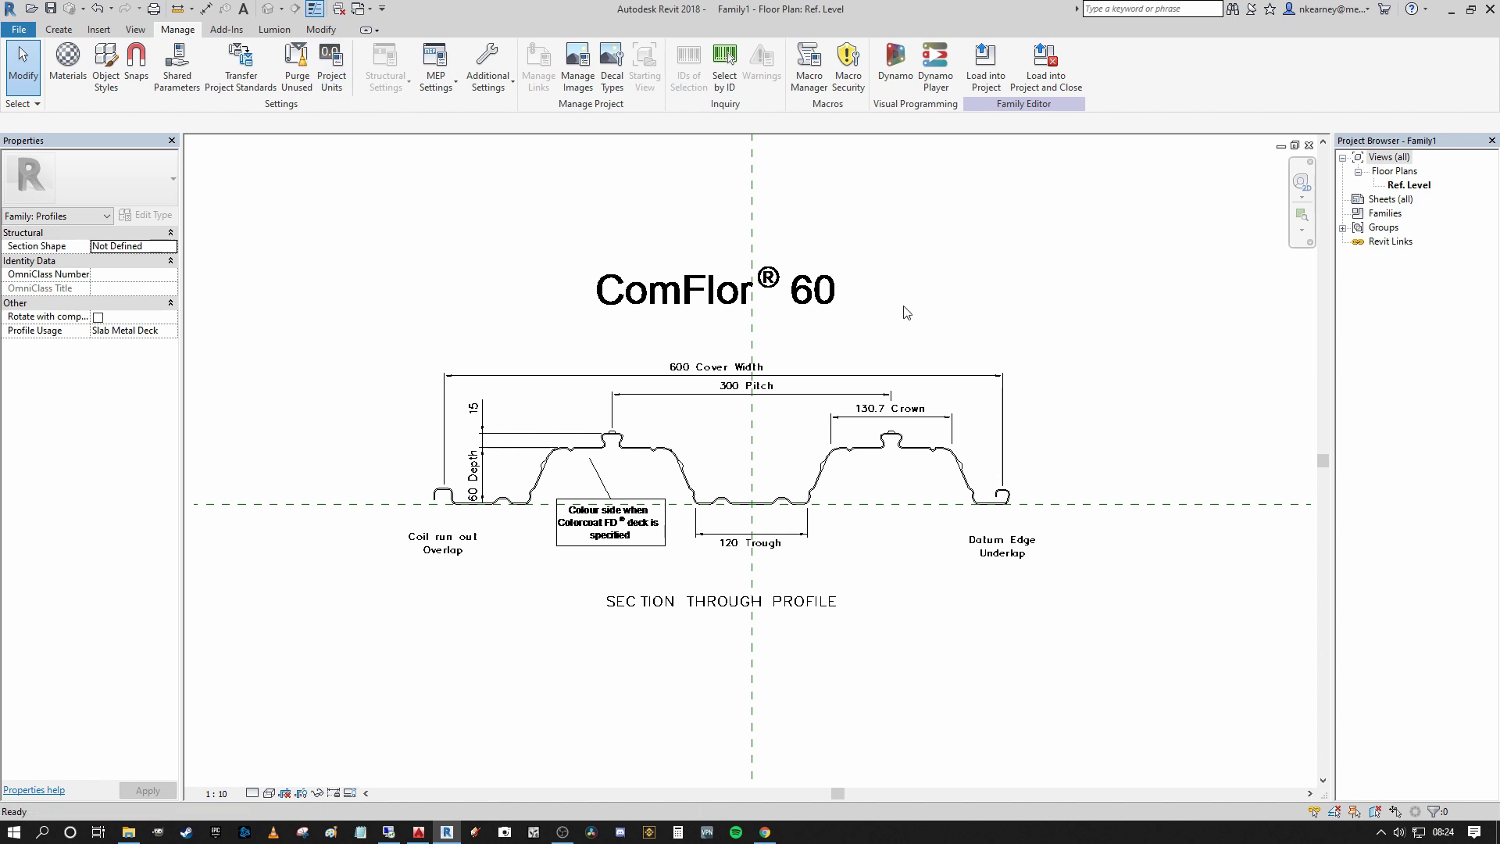
pyautogui.click(1001, 382)
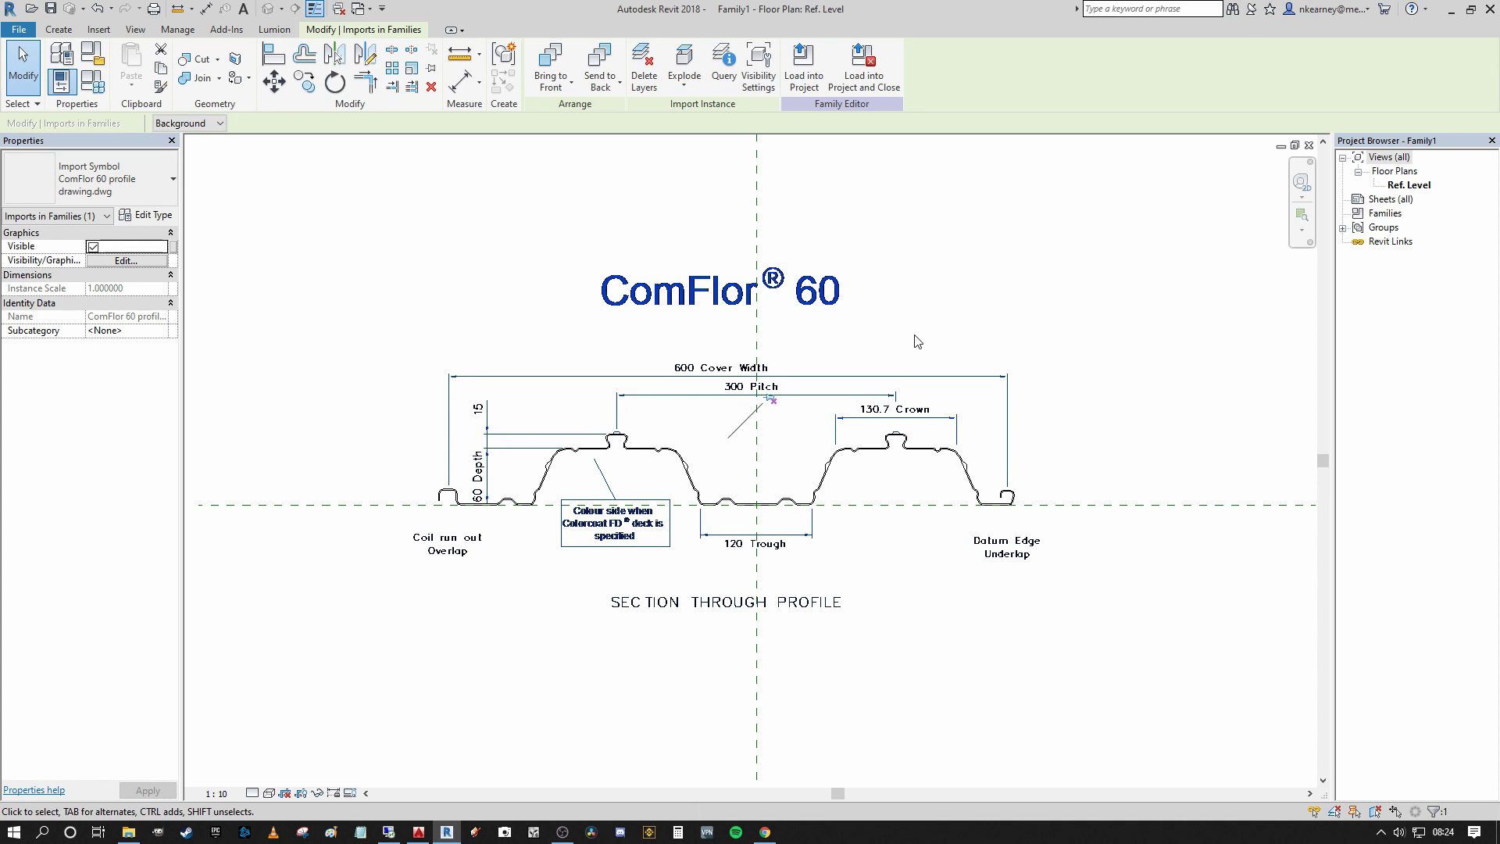
pyautogui.press('Delete')
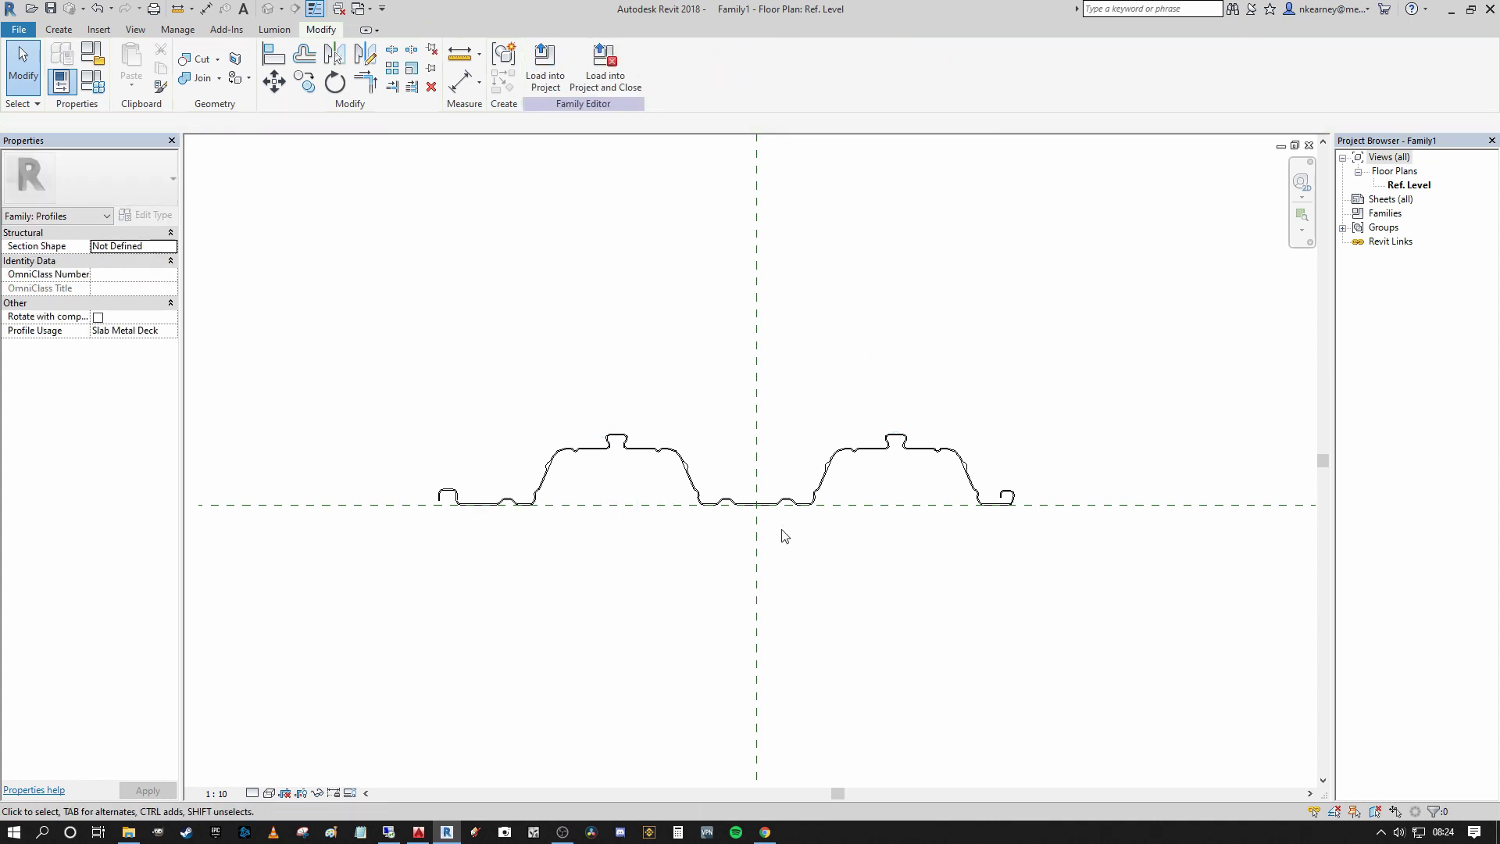
# Step: Examine the traced deck profile and its placement on the reference planes
pyautogui.scroll(1, 820, 508)
pyautogui.scroll(-1, 992, 399)
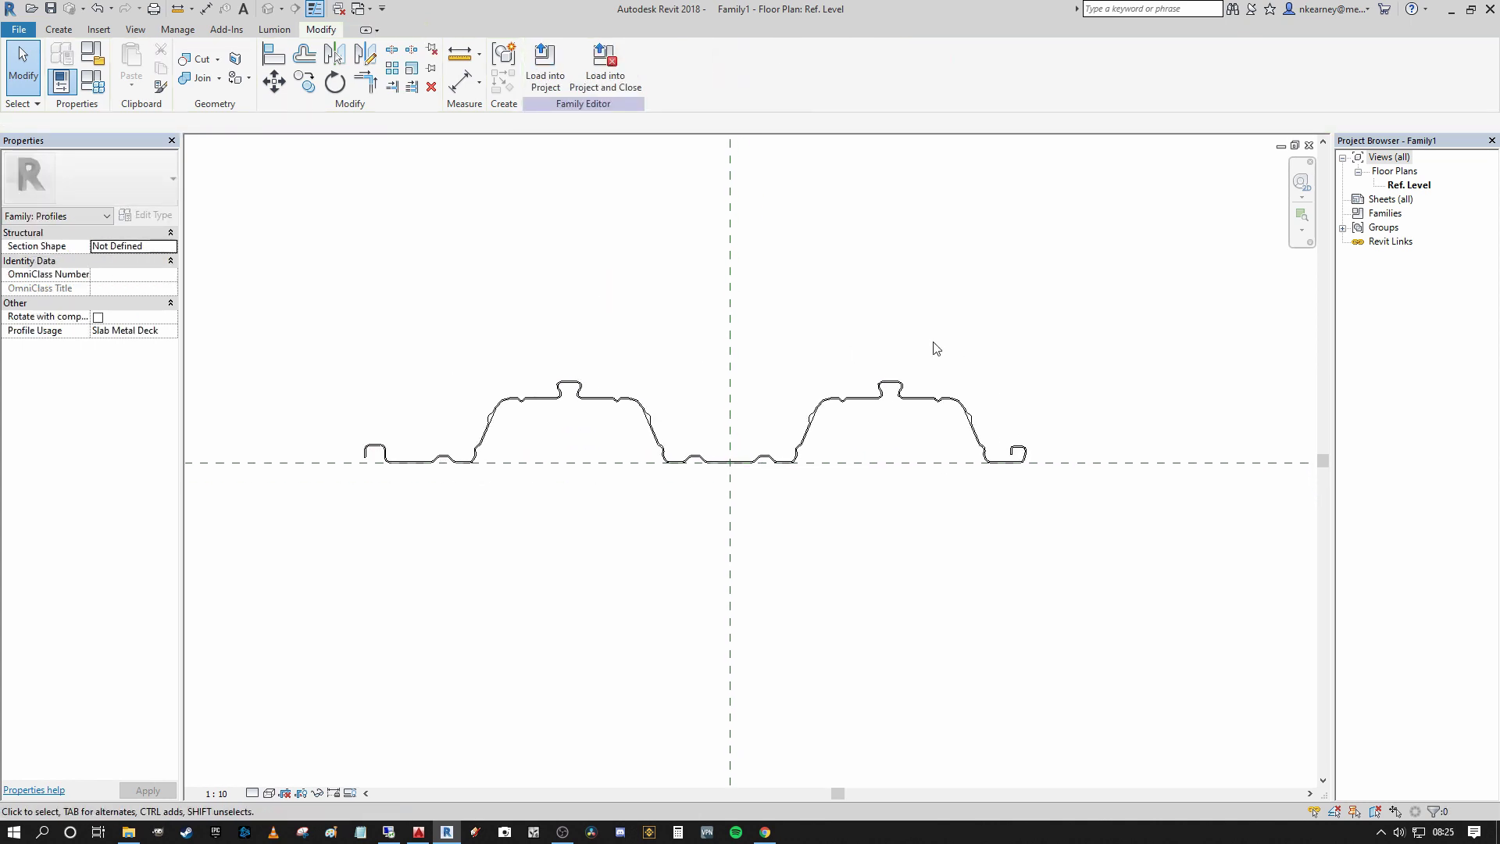
pyautogui.scroll(1, 1005, 378)
pyautogui.moveTo(1004, 378); pyautogui.dragTo(943, 384, button='middle')
pyautogui.scroll(1, 789, 399)
pyautogui.scroll(-2, 779, 414)
pyautogui.moveTo(757, 408); pyautogui.dragTo(803, 385, button='middle')
pyautogui.scroll(1, 686, 451)
pyautogui.scroll(3, 685, 451)
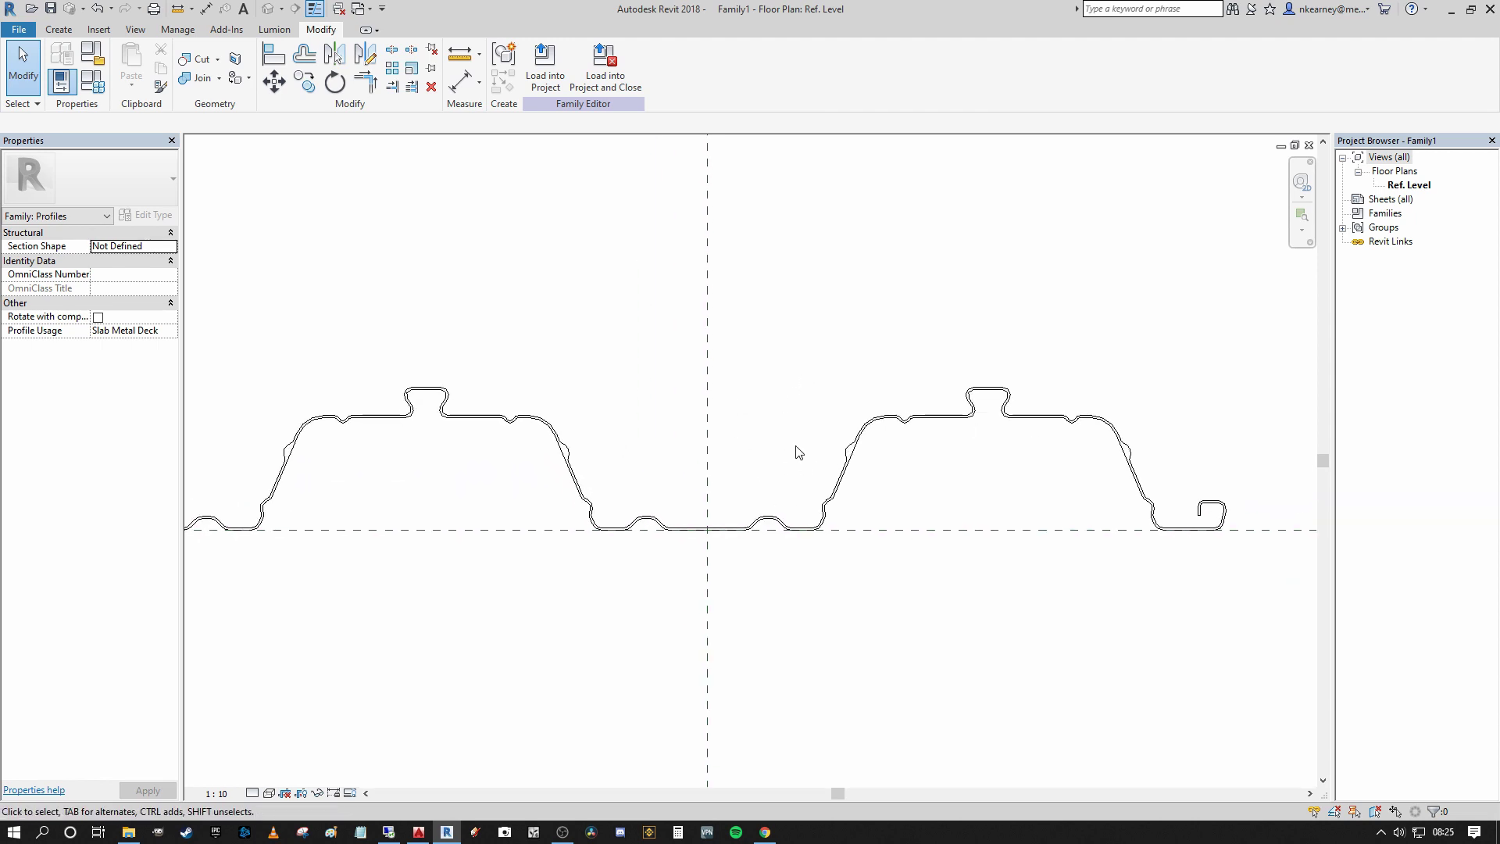
# Step: Save the profile family on the Desktop as ComFlor 60 profile
pyautogui.click(19, 29)
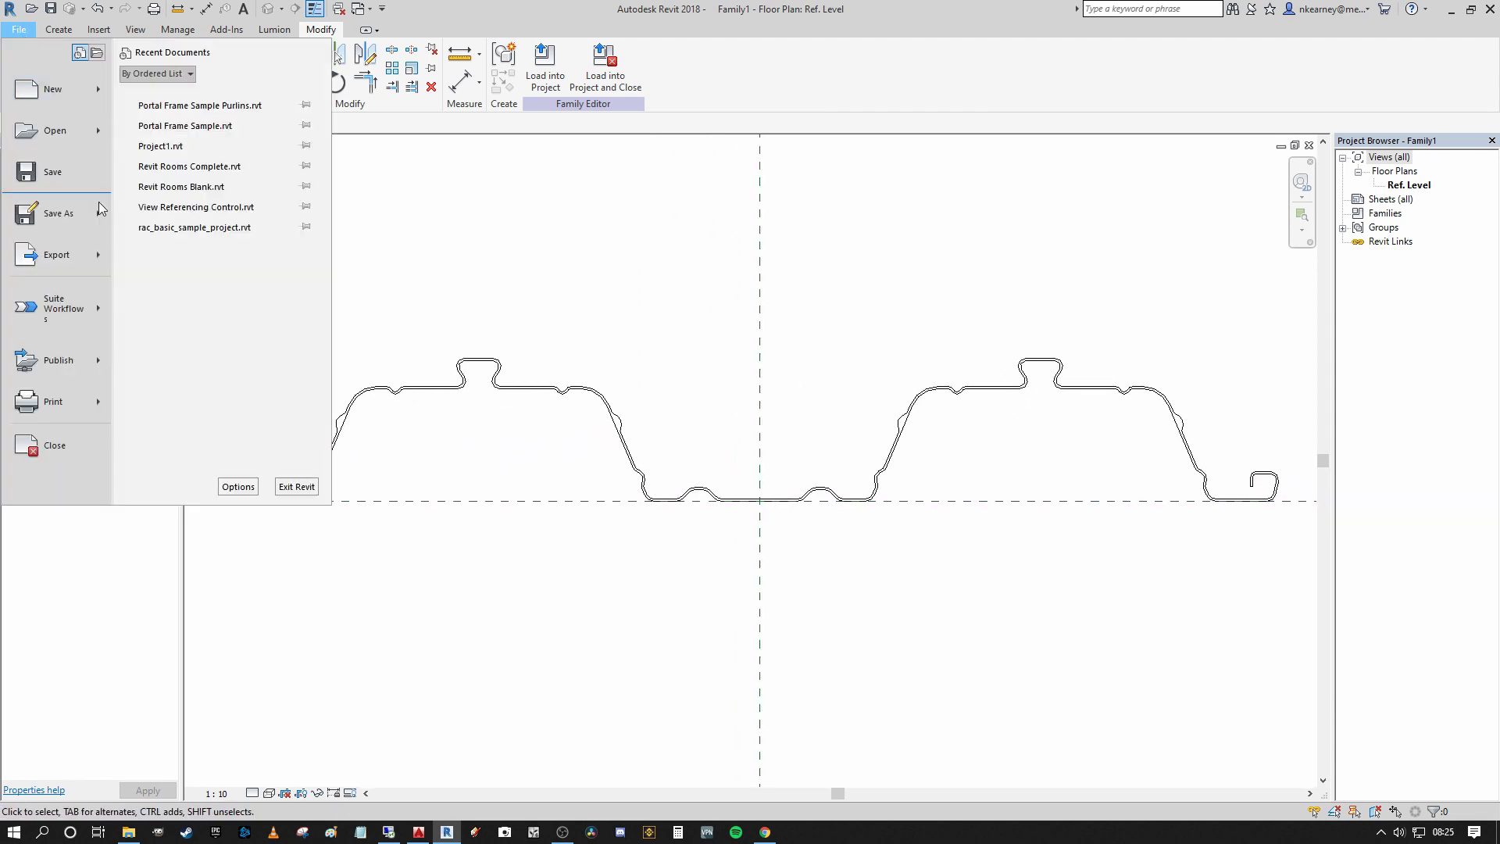
pyautogui.moveTo(63, 213)
pyautogui.click(200, 160)
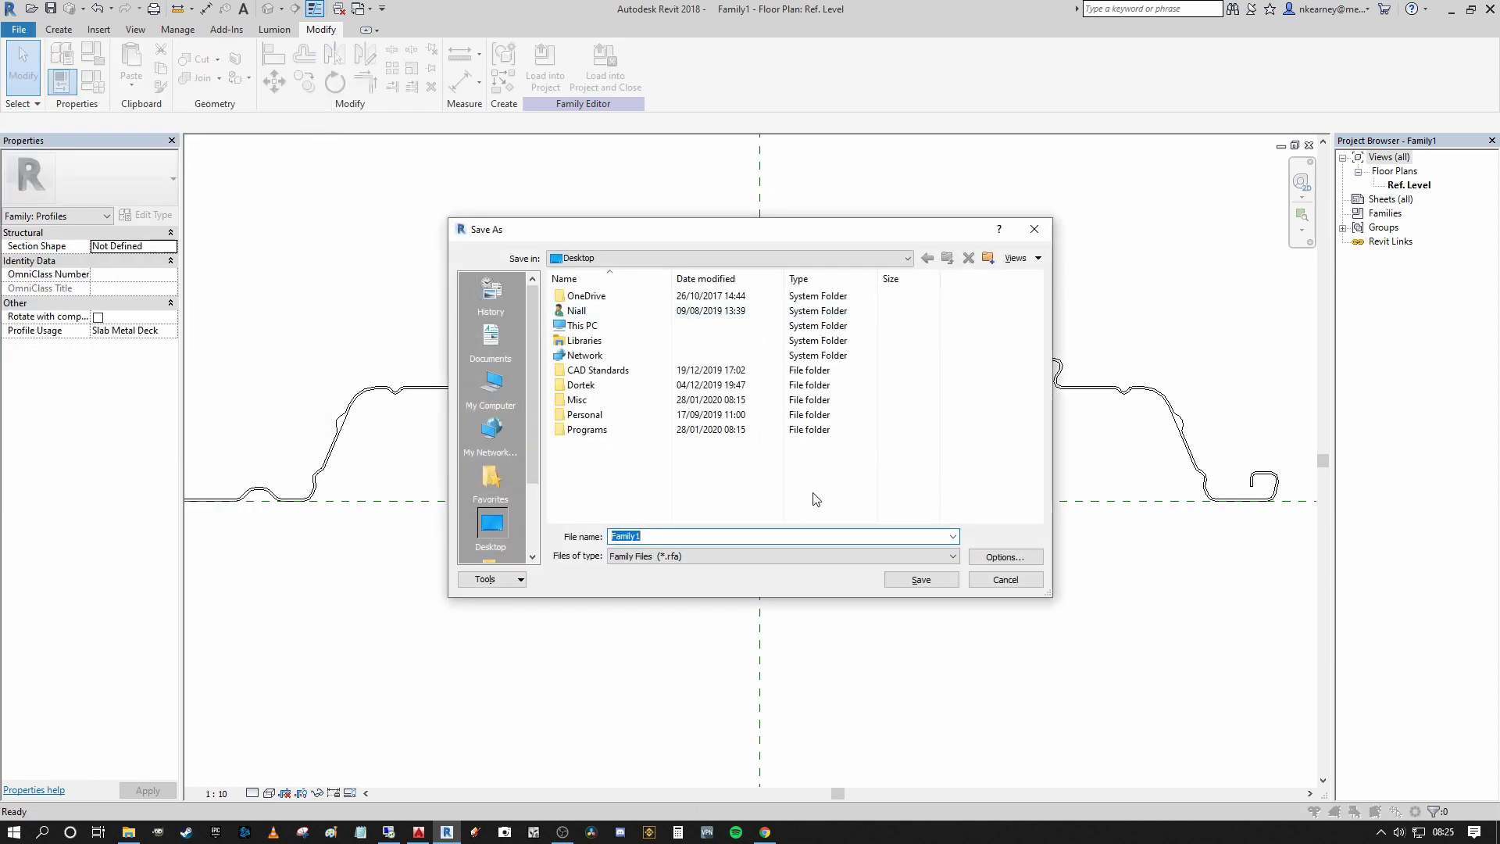
pyautogui.write('cOMF')
pyautogui.press('BackSpace')
pyautogui.press('BackSpace')
pyautogui.press('BackSpace')
pyautogui.press('BackSpace')
pyautogui.press('BackSpace')
pyautogui.write('COMFlor 60 profile drawing.bak')
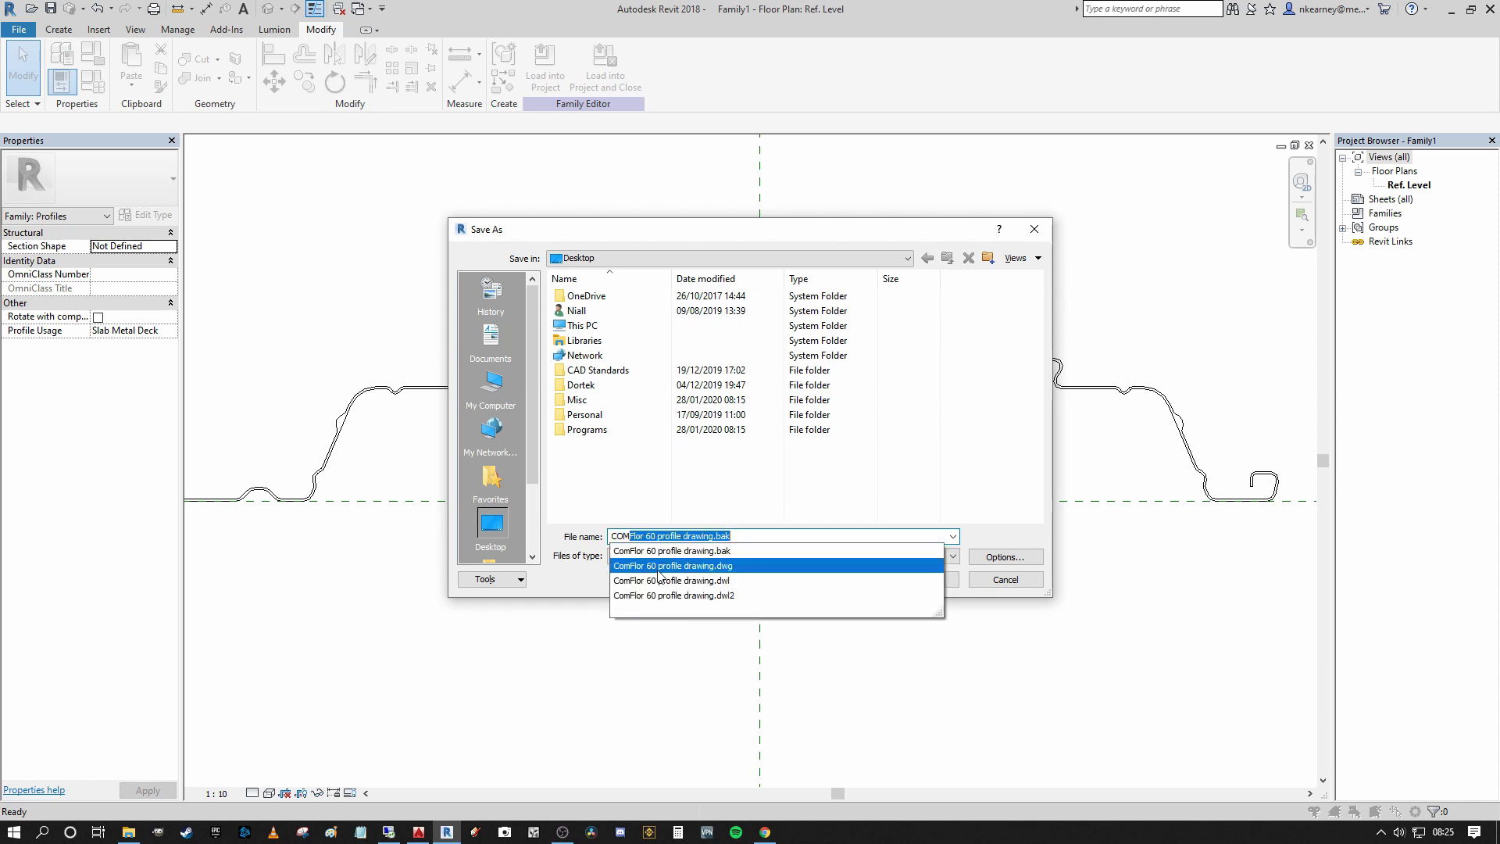
pyautogui.click(662, 571)
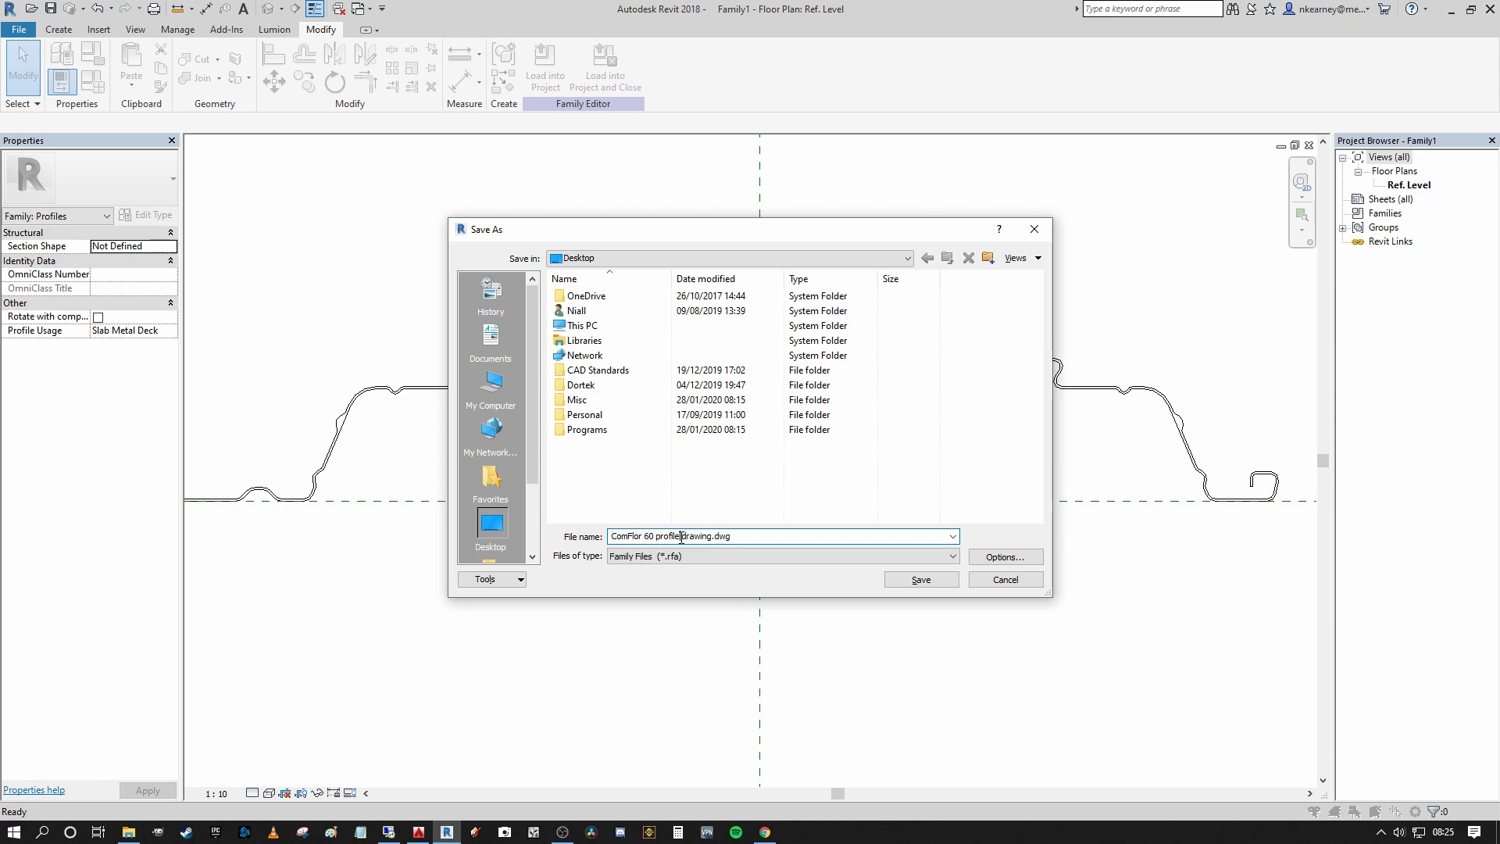
pyautogui.press('BackSpace')
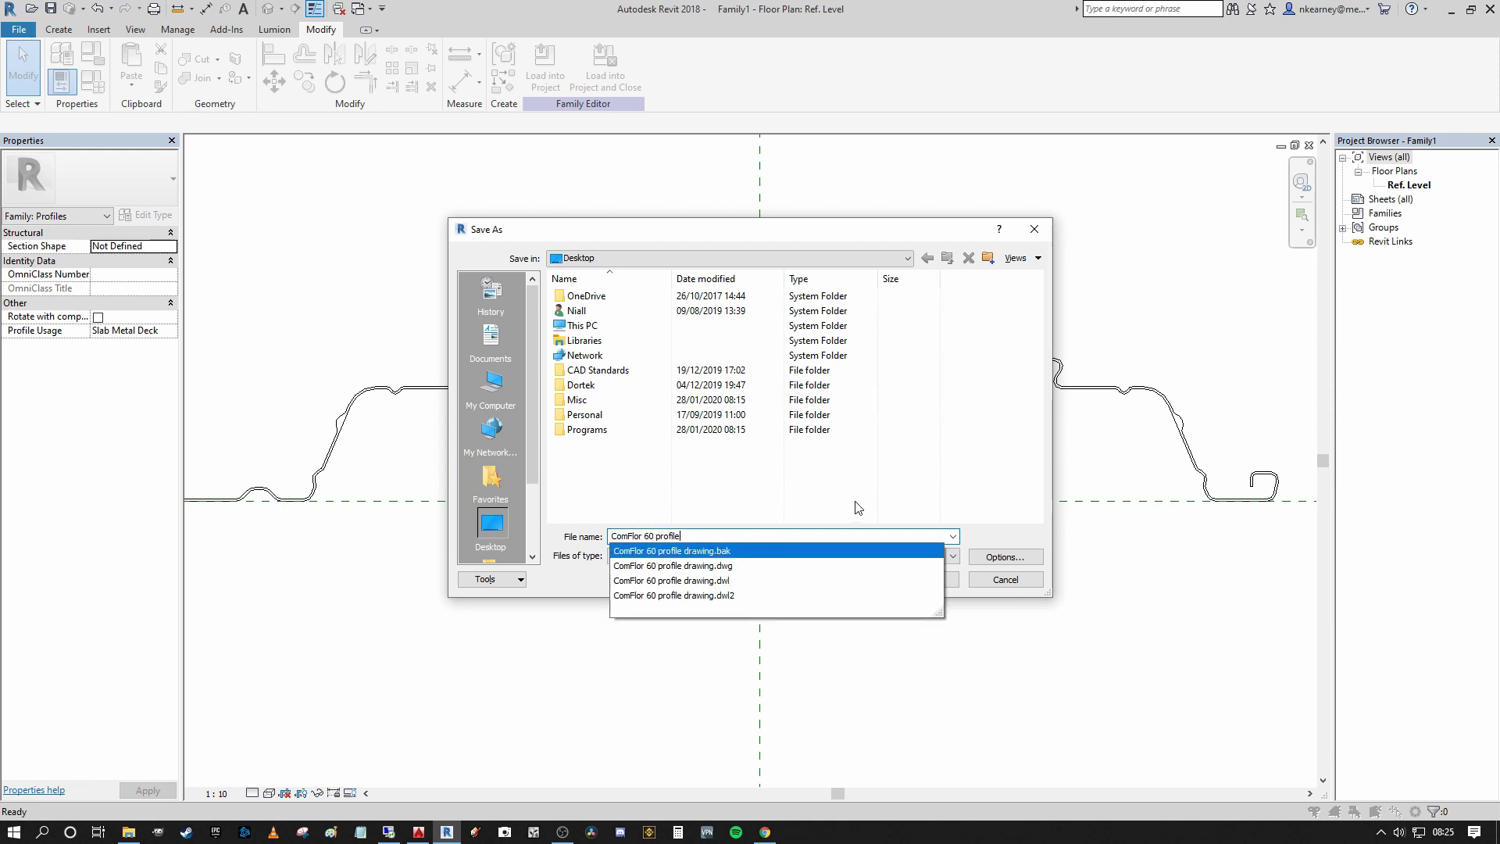
pyautogui.press('Escape')
pyautogui.click(916, 584)
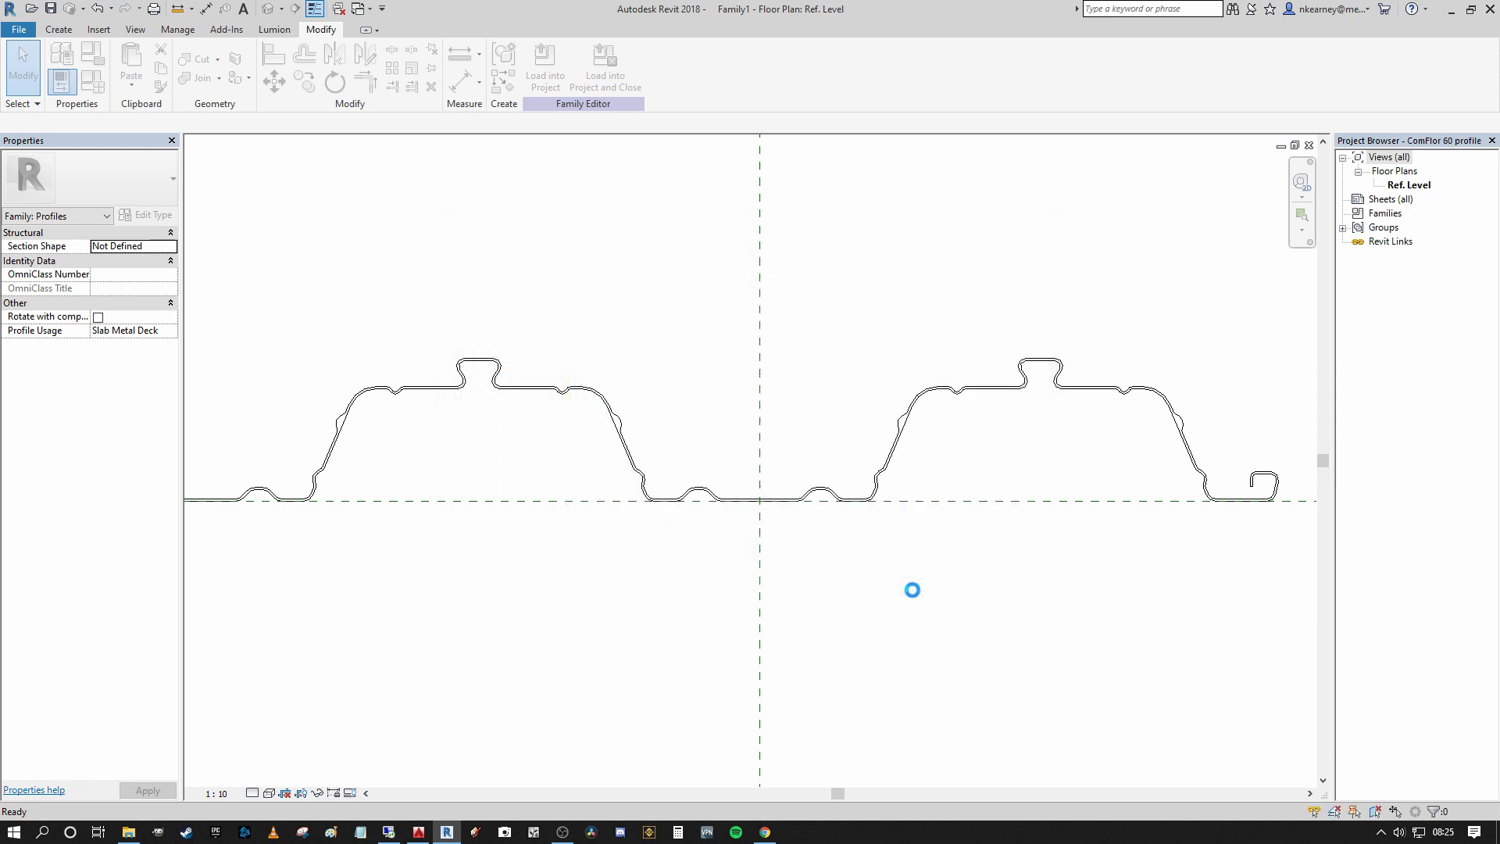
# Step: Load the ComFlor 60 profile family into the Portal Frame Sample Purlins project
pyautogui.click(535, 93)
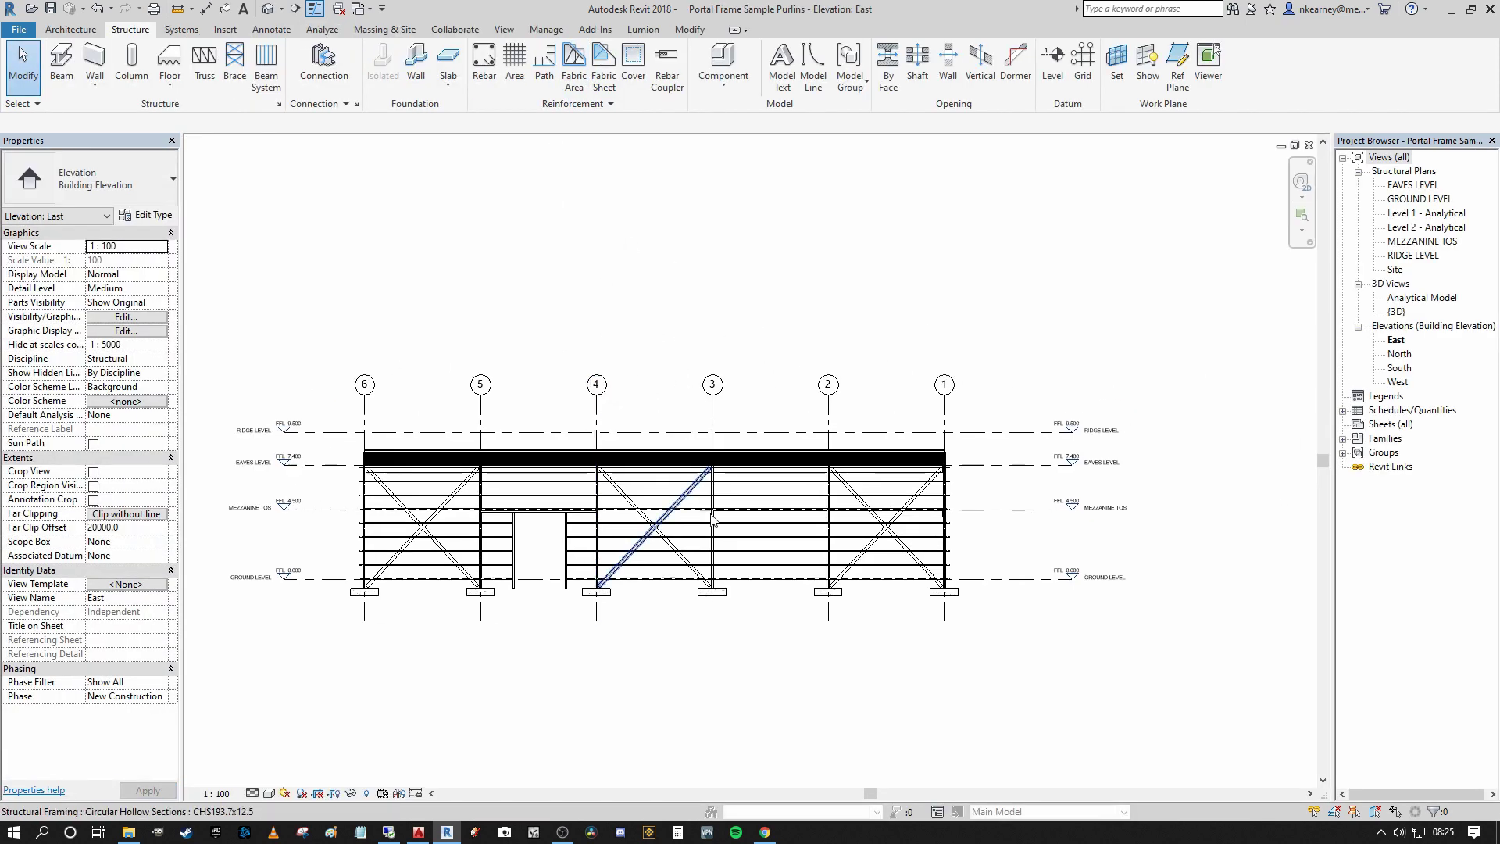
pyautogui.moveTo(494, 248)
pyautogui.mouseDown(button='middle')
pyautogui.moveTo(580, 284)
pyautogui.moveTo(616, 325)
pyautogui.mouseUp(button='middle')
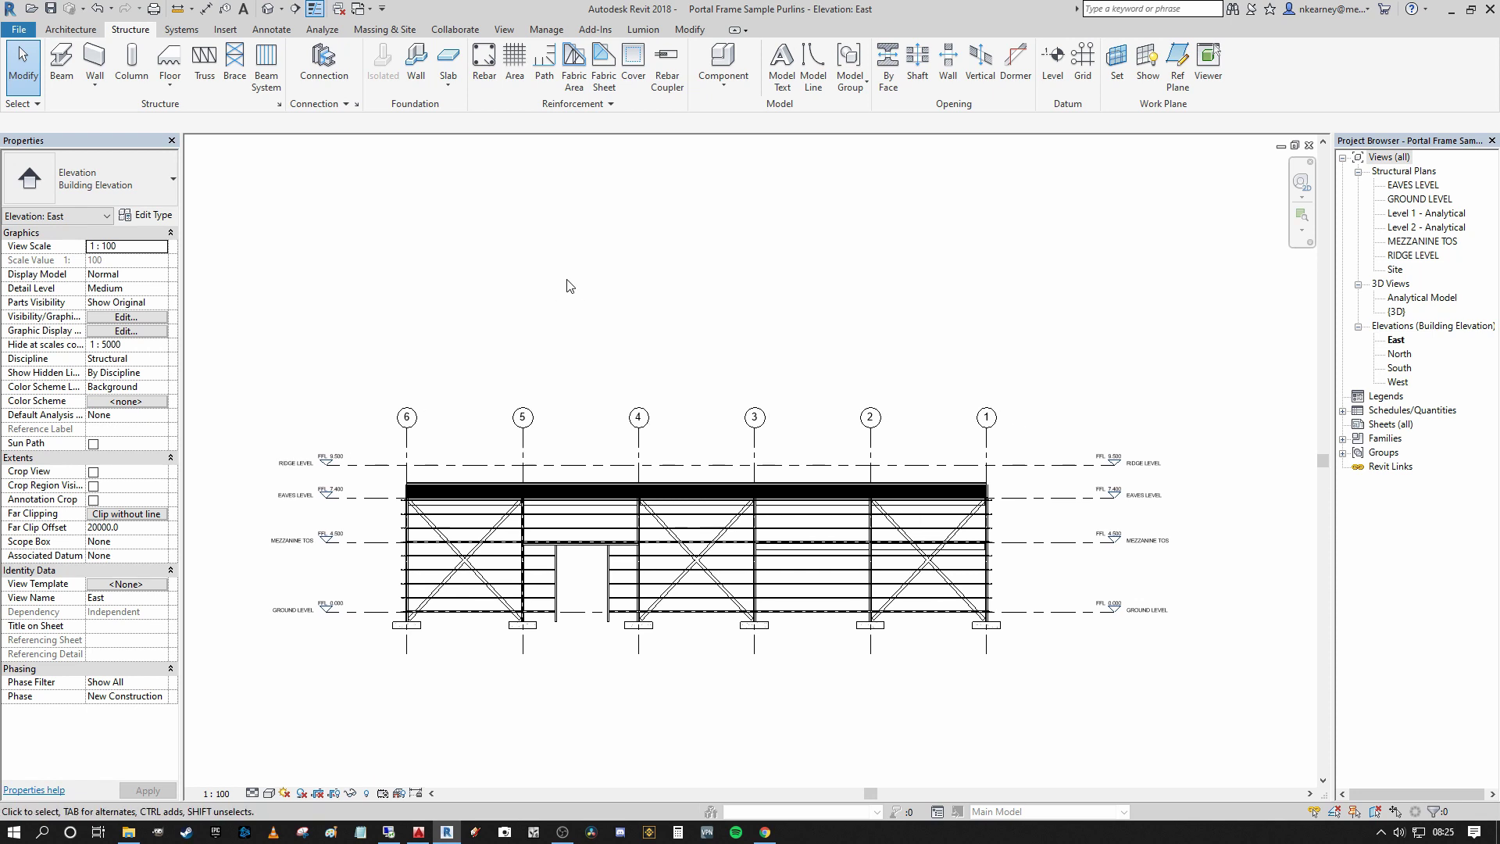
pyautogui.scroll(1, 754, 326)
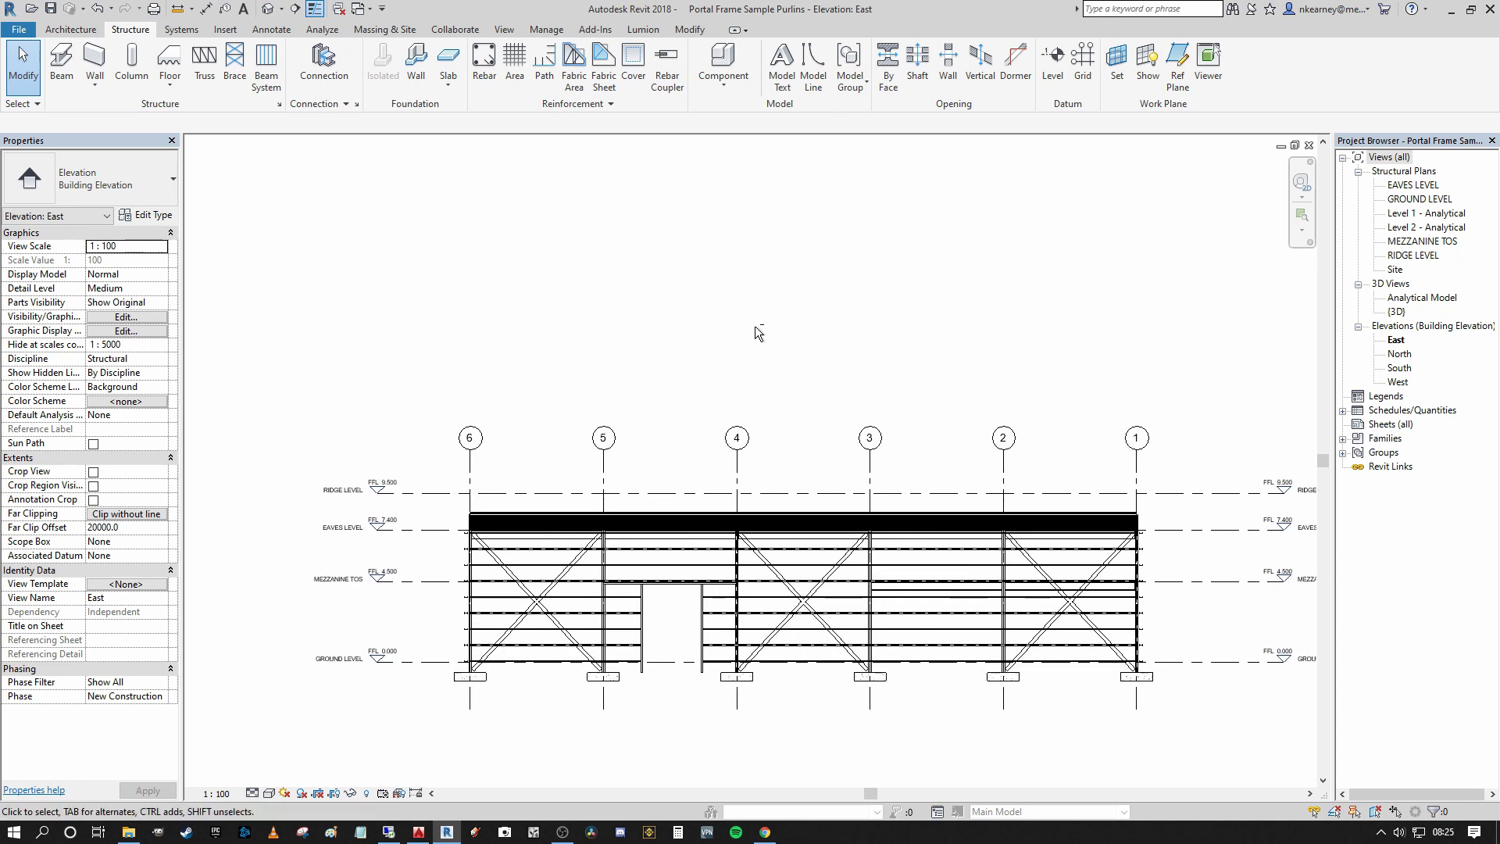
pyautogui.click(227, 31)
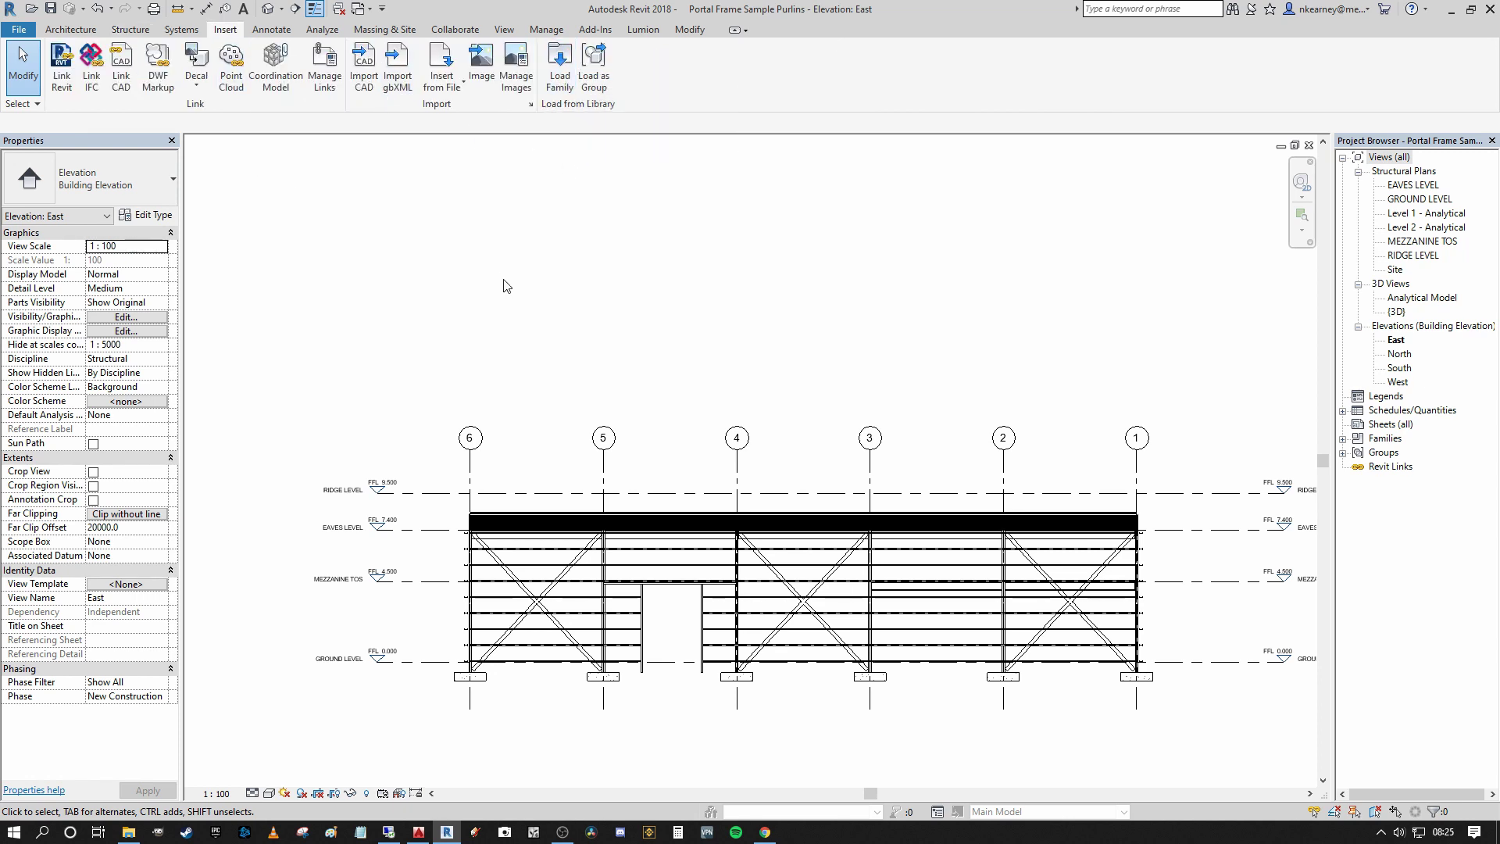
pyautogui.click(559, 64)
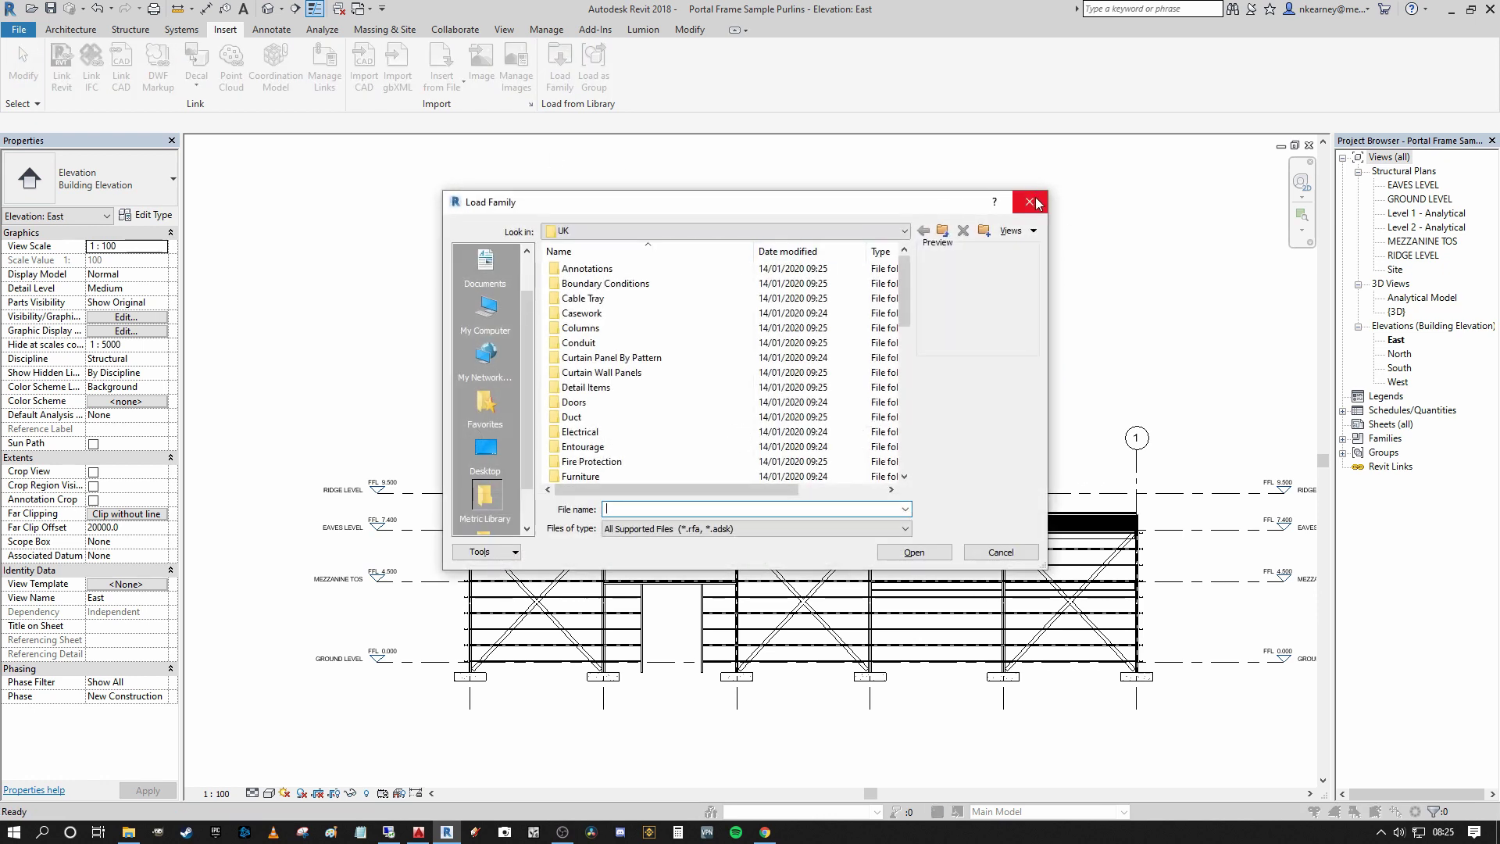
pyautogui.click(1029, 203)
pyautogui.moveTo(873, 293)
pyautogui.mouseDown(button='middle')
pyautogui.moveTo(880, 271)
pyautogui.moveTo(846, 274)
pyautogui.moveTo(846, 291)
pyautogui.moveTo(880, 246)
pyautogui.moveTo(830, 261)
pyautogui.moveTo(813, 247)
pyautogui.mouseUp(button='middle')
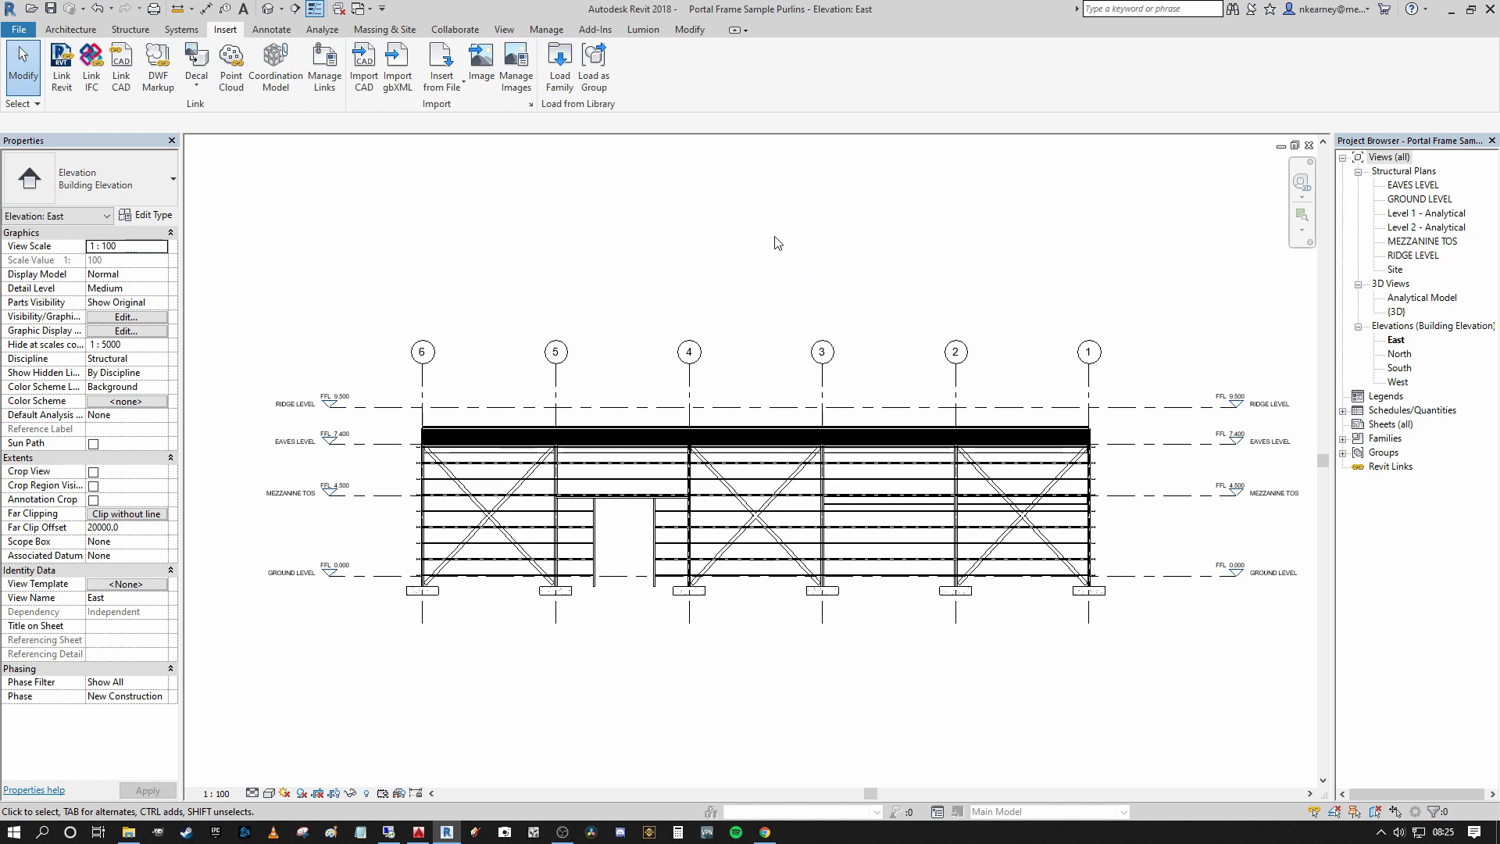
# Step: Open the default 3D view of the portal frame model
pyautogui.click(268, 9)
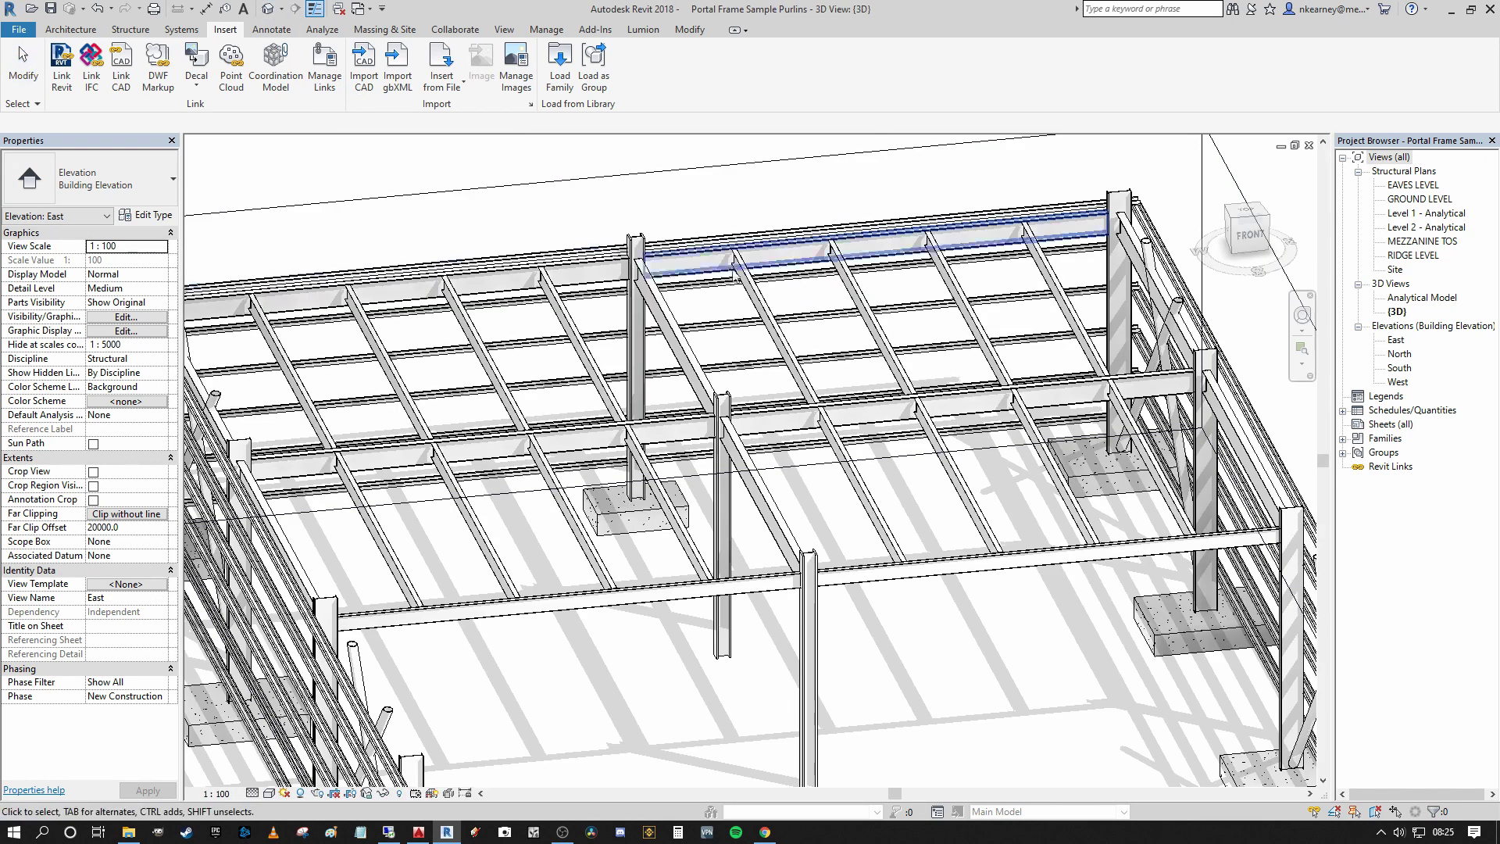
pyautogui.keyDown('shift'); pyautogui.moveTo(860, 148); pyautogui.dragTo(594, 344, button='middle'); pyautogui.keyUp('shift')
# Step: Try the 3D view with its section box turned off, and undo the change
pyautogui.click(93, 471)
pyautogui.keyDown('shift'); pyautogui.moveTo(490, 396); pyautogui.dragTo(573, 259, button='middle'); pyautogui.keyUp('shift')
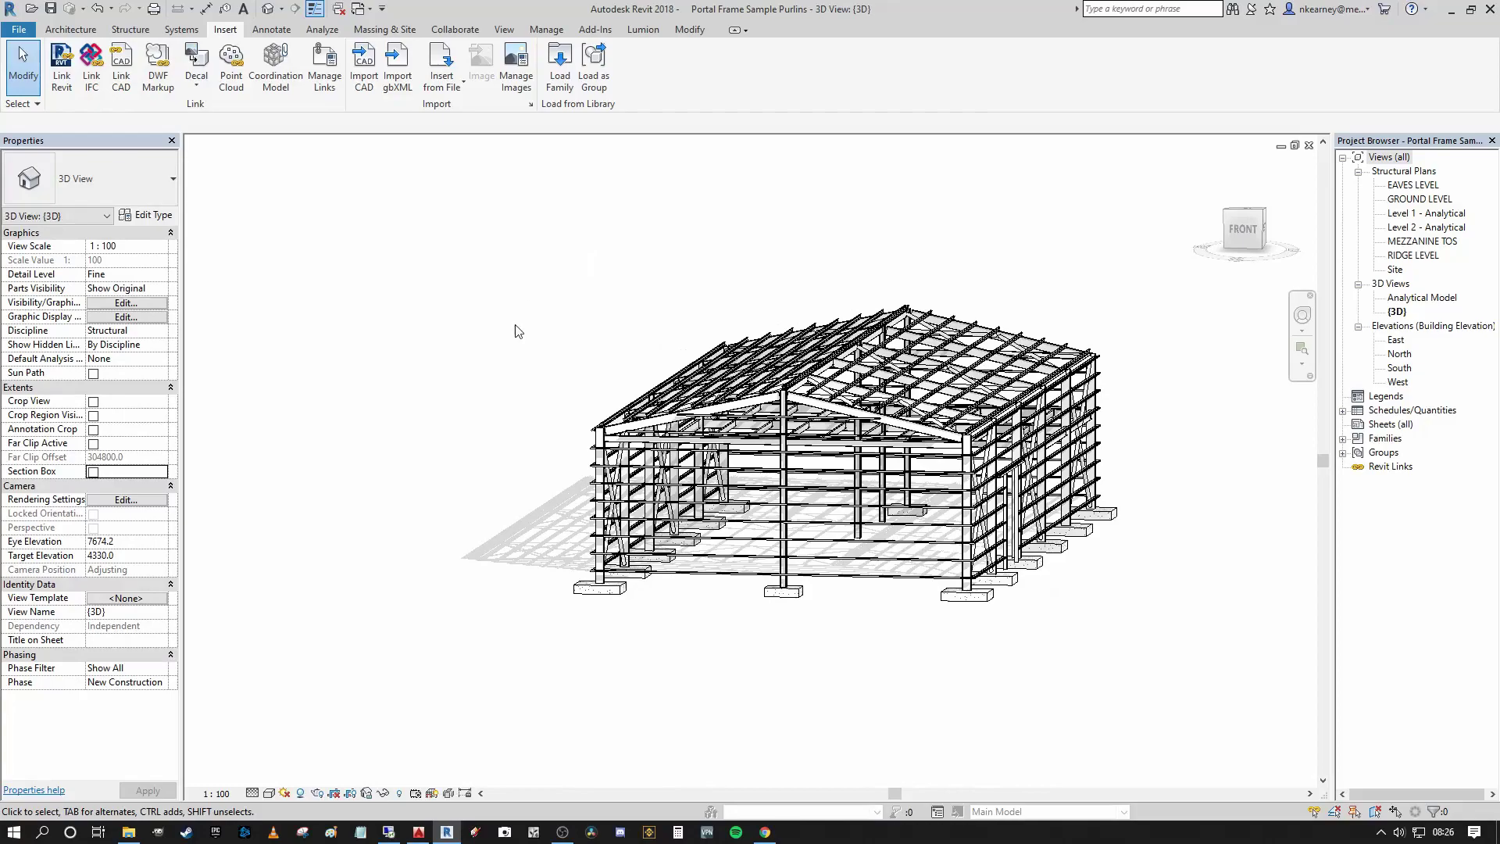
pyautogui.hotkey('ctrl', 'z')
# Step: Examine the mezzanine beams and columns in the sectioned 3D view
pyautogui.scroll(5, 959, 381)
pyautogui.scroll(-5, 959, 380)
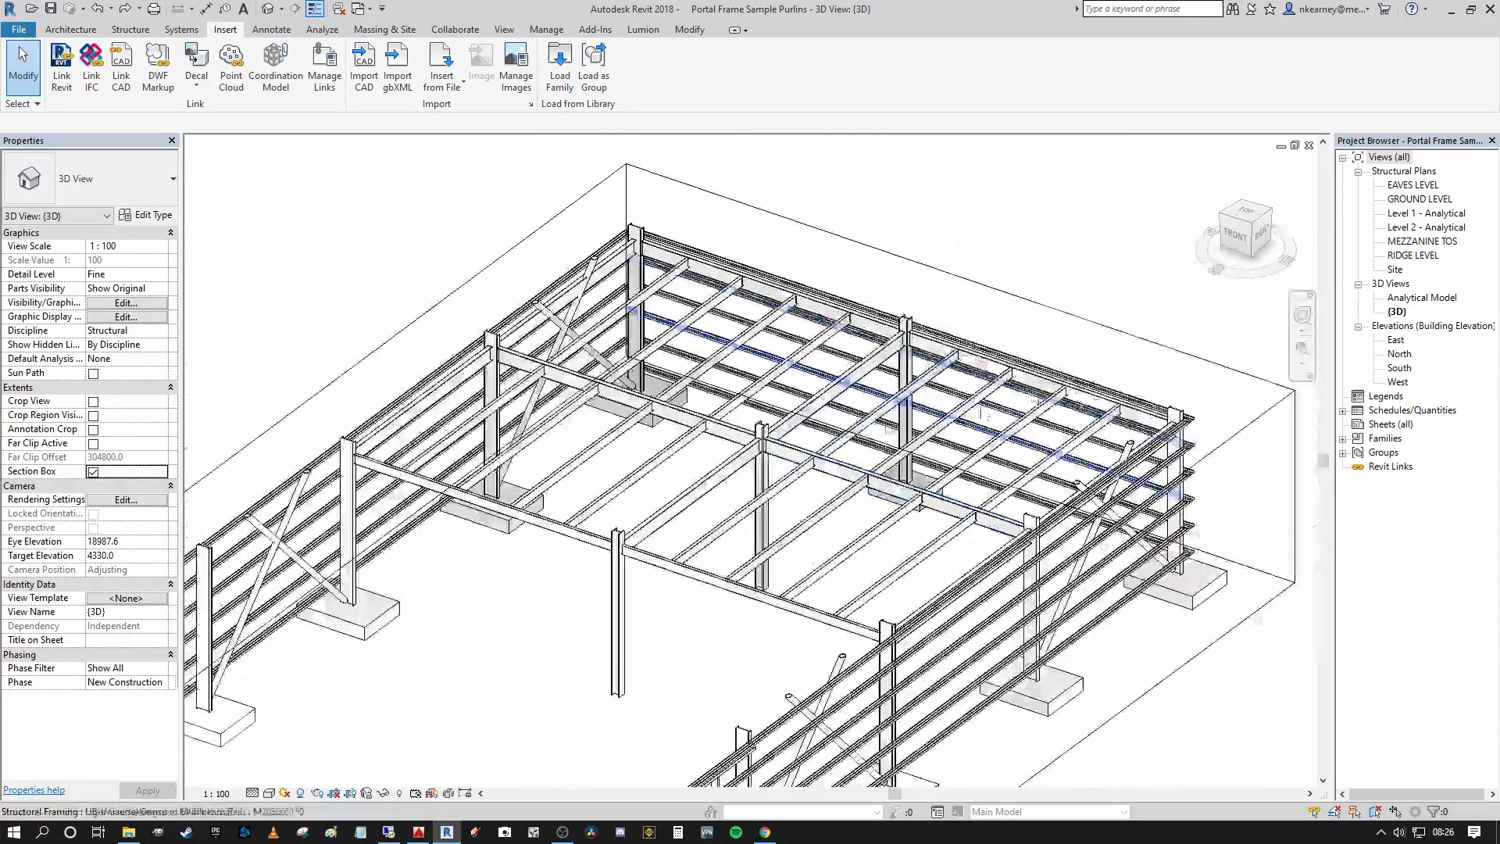
pyautogui.keyDown('shift'); pyautogui.moveTo(781, 437); pyautogui.dragTo(512, 541, button='middle'); pyautogui.keyUp('shift')
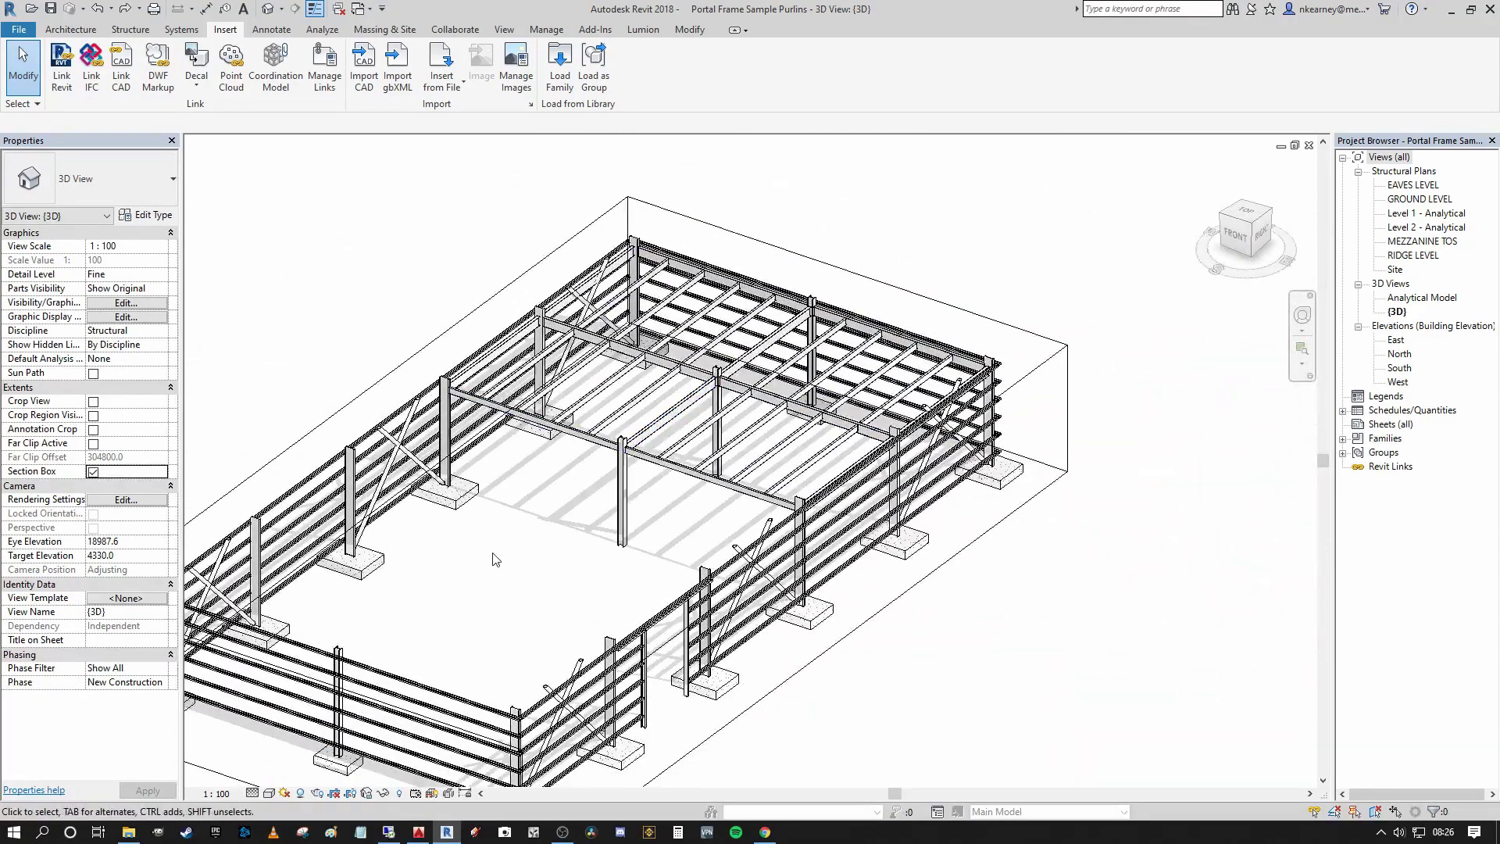
pyautogui.scroll(5, 569, 542)
pyautogui.moveTo(840, 554); pyautogui.dragTo(722, 500, button='middle')
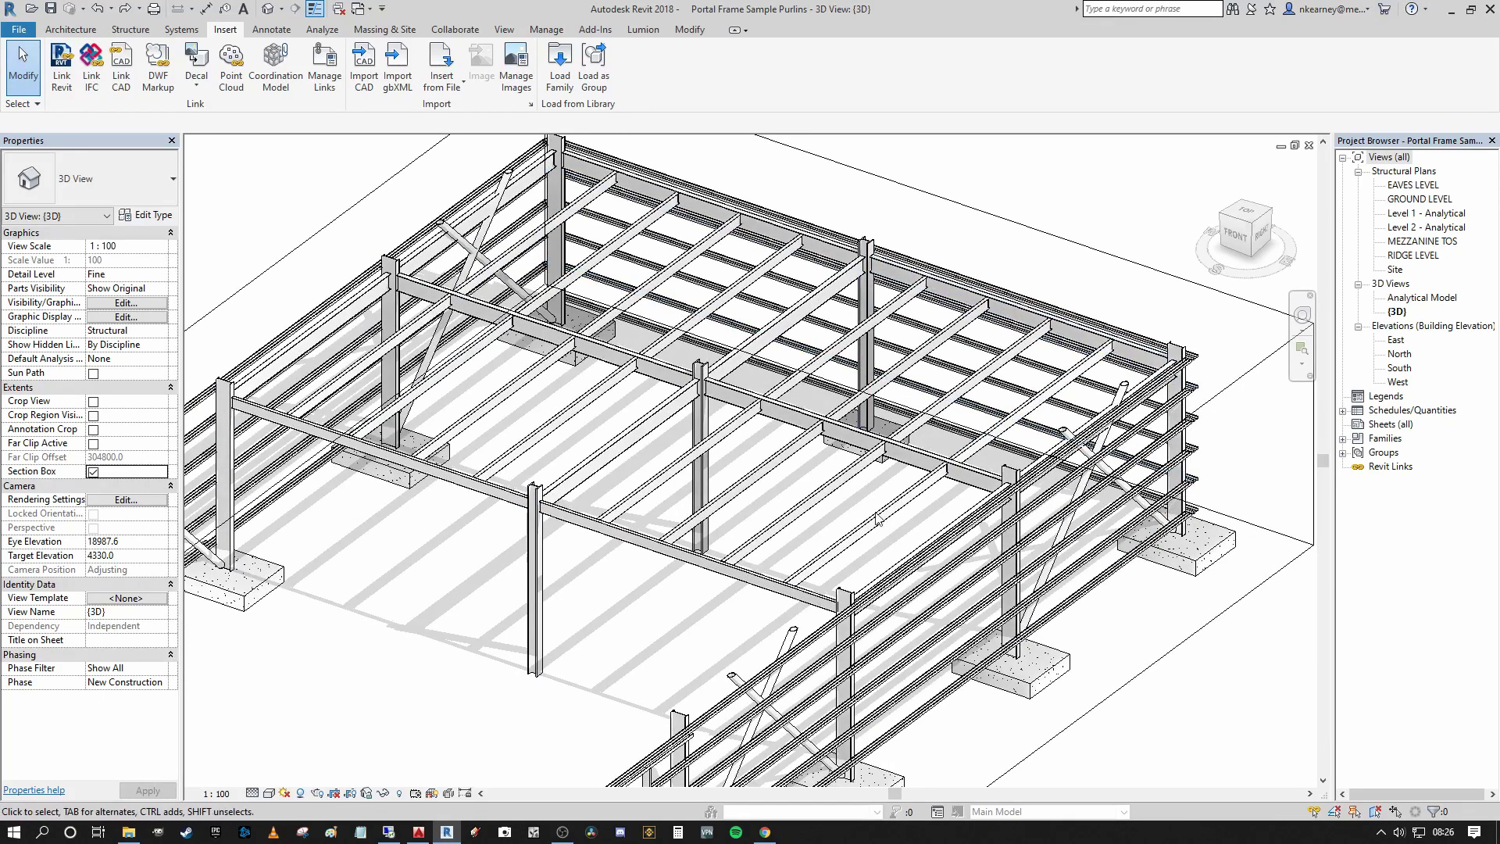
# Step: Open the MEZZANINE TOS structural plan and view the bays between grids 1 and 3
pyautogui.scroll(-4, 492, 612)
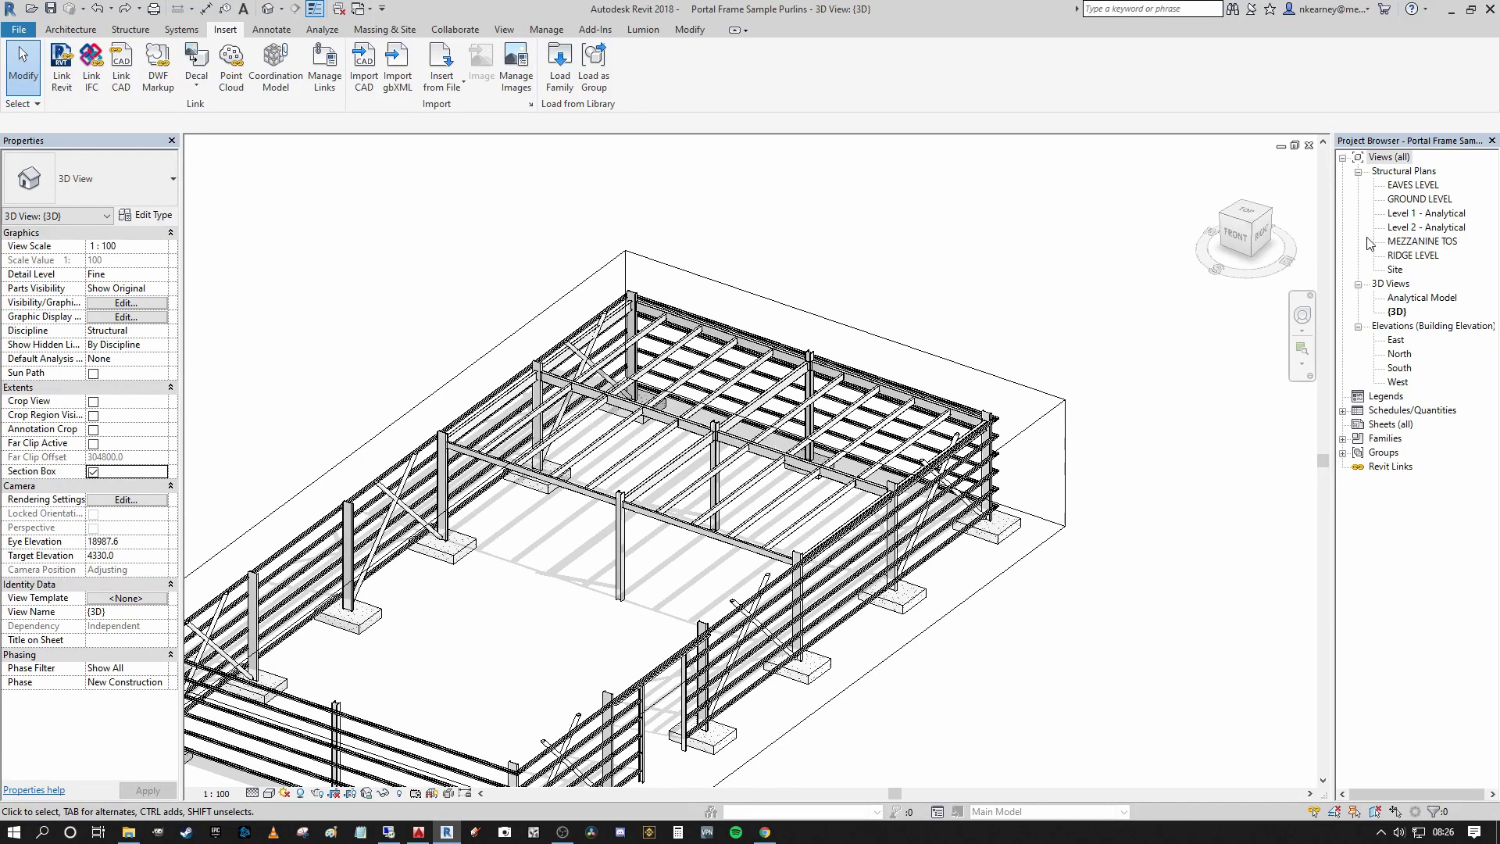
pyautogui.click(1424, 243)
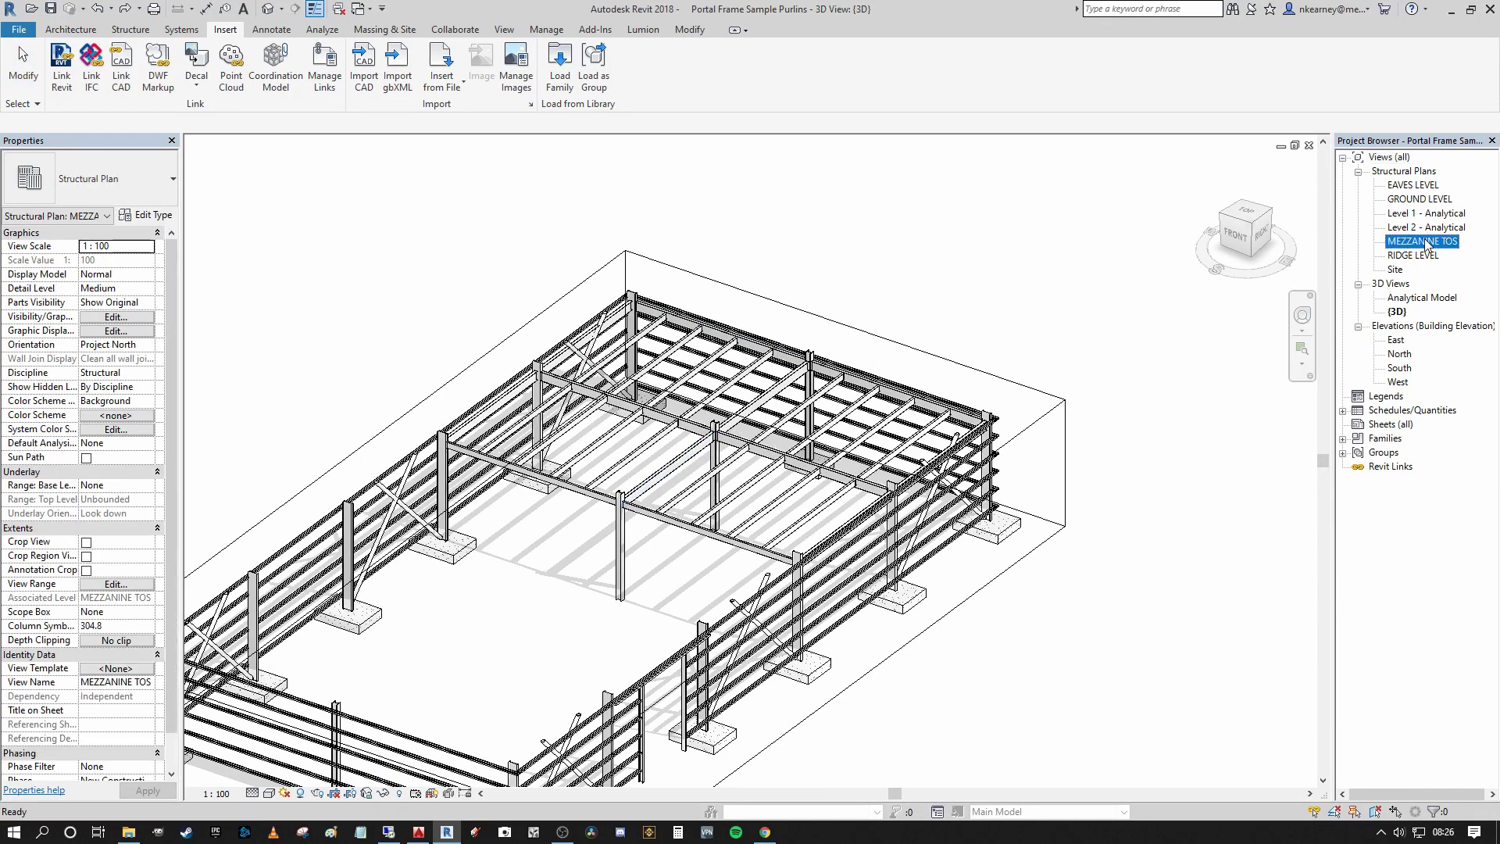
pyautogui.doubleClick(1424, 243)
pyautogui.scroll(3, 616, 328)
pyautogui.scroll(2, 609, 324)
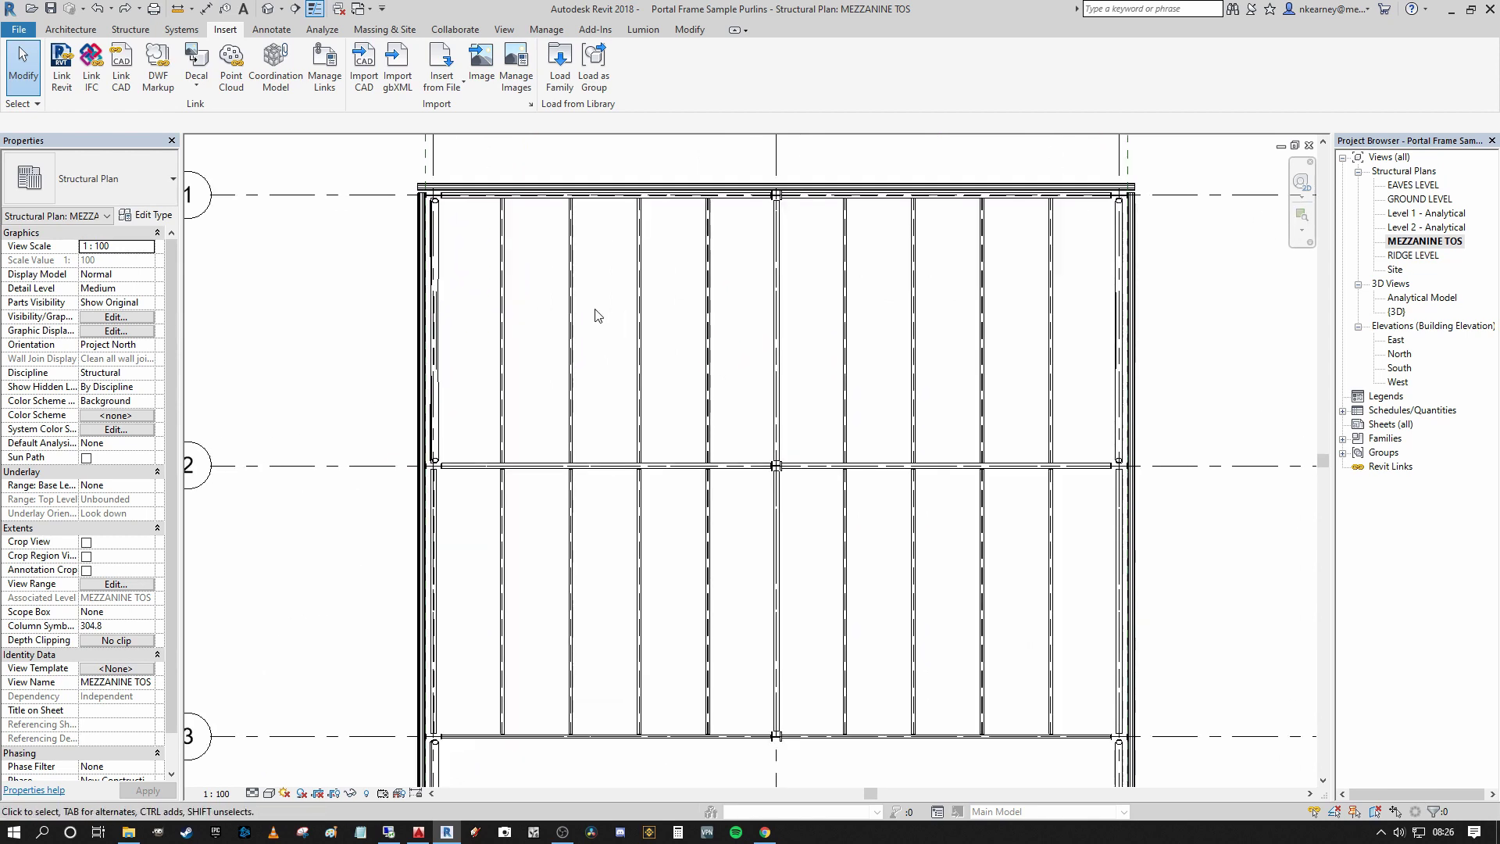
# Step: Start a structural floor and sketch a rectangular boundary on the perimeter beam centrelines, from grids 1 and 8 to grids 3 and 9
pyautogui.click(139, 29)
pyautogui.click(172, 83)
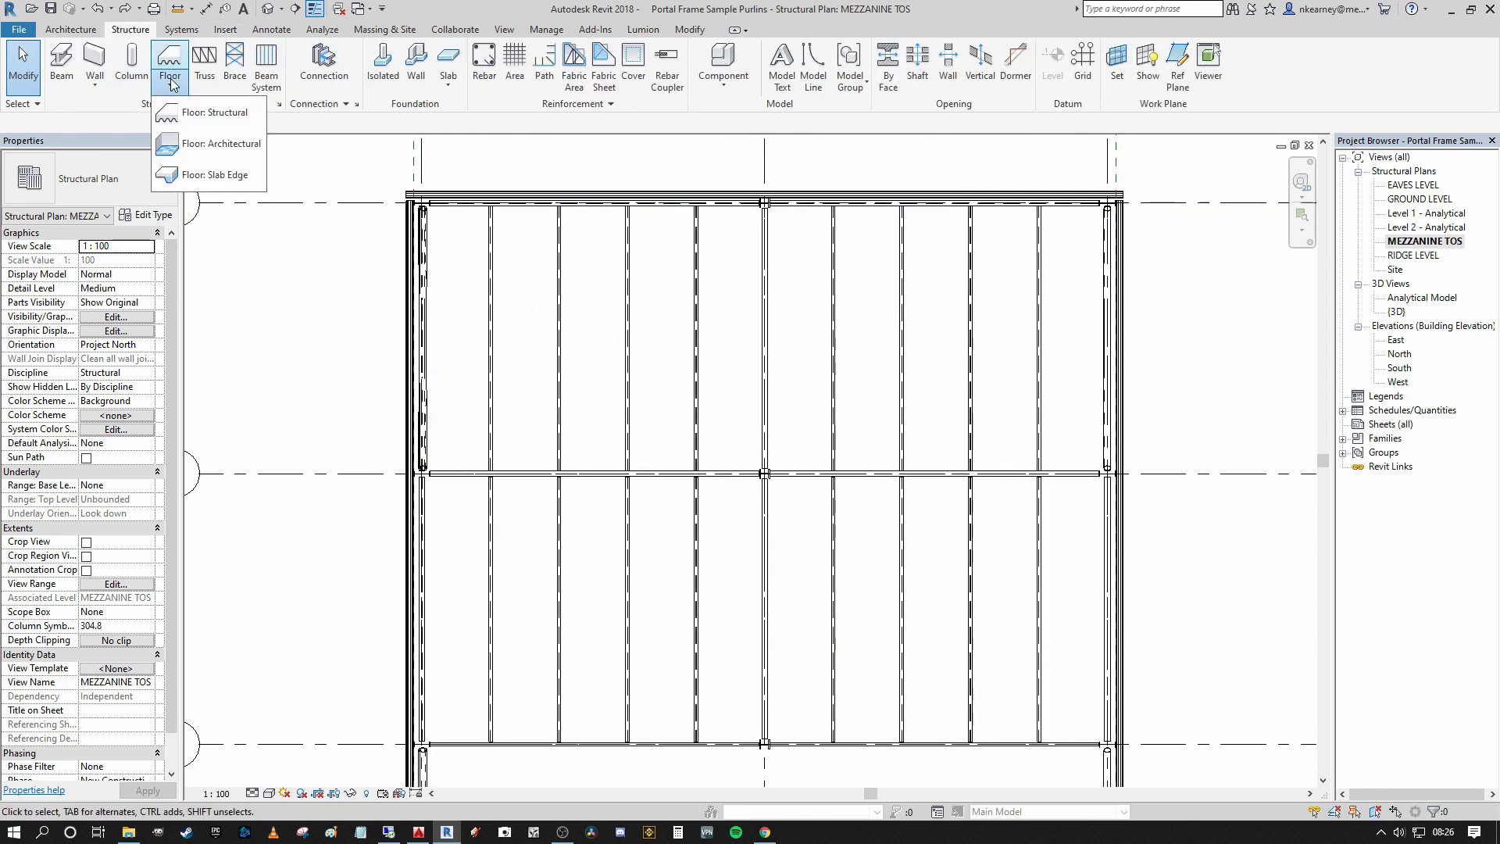
pyautogui.click(212, 111)
pyautogui.scroll(-2, 599, 145)
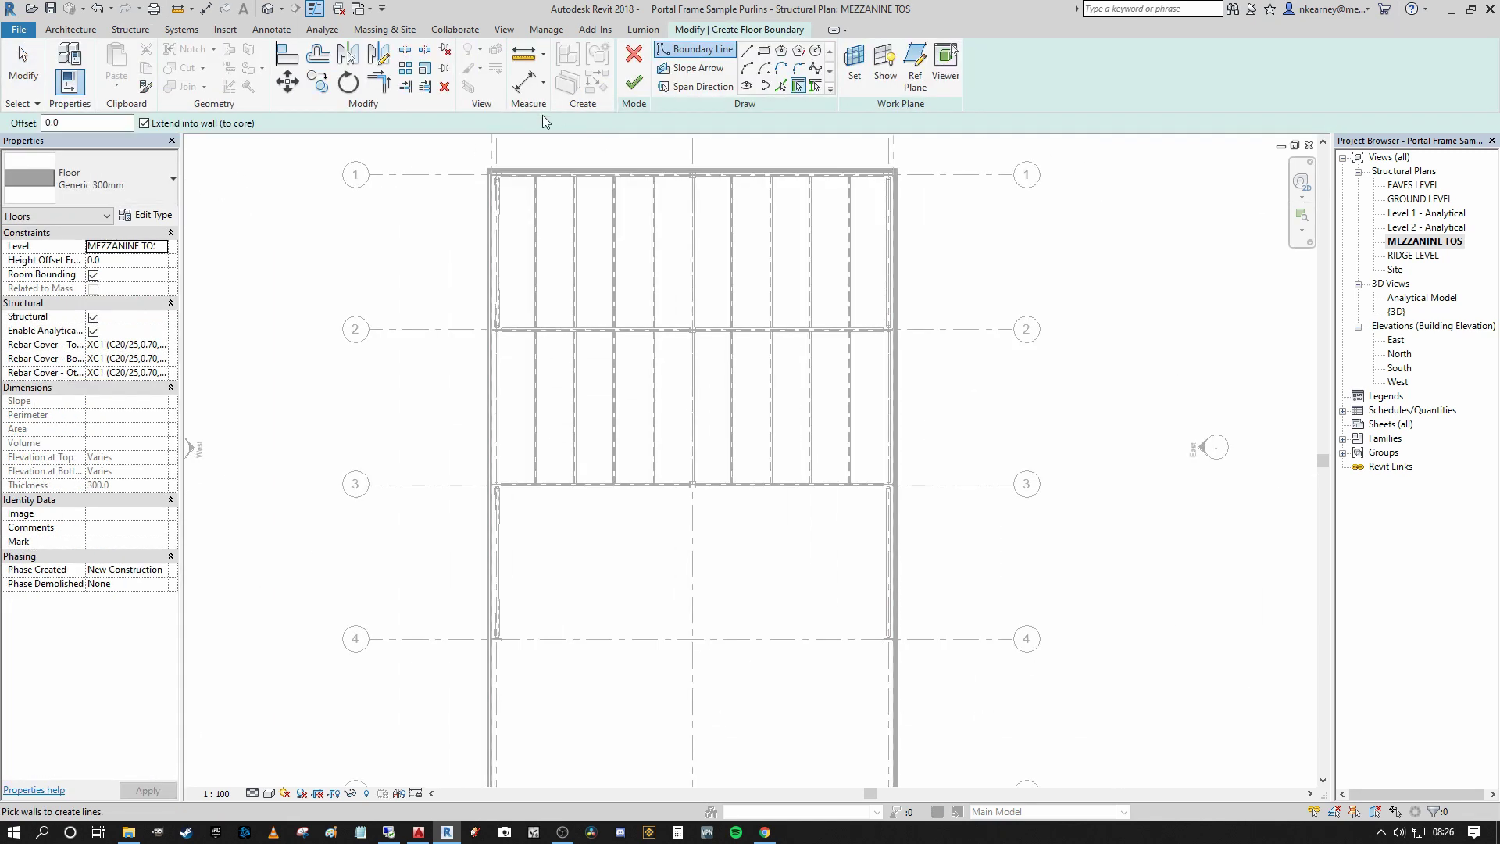
pyautogui.click(766, 53)
pyautogui.scroll(8, 523, 205)
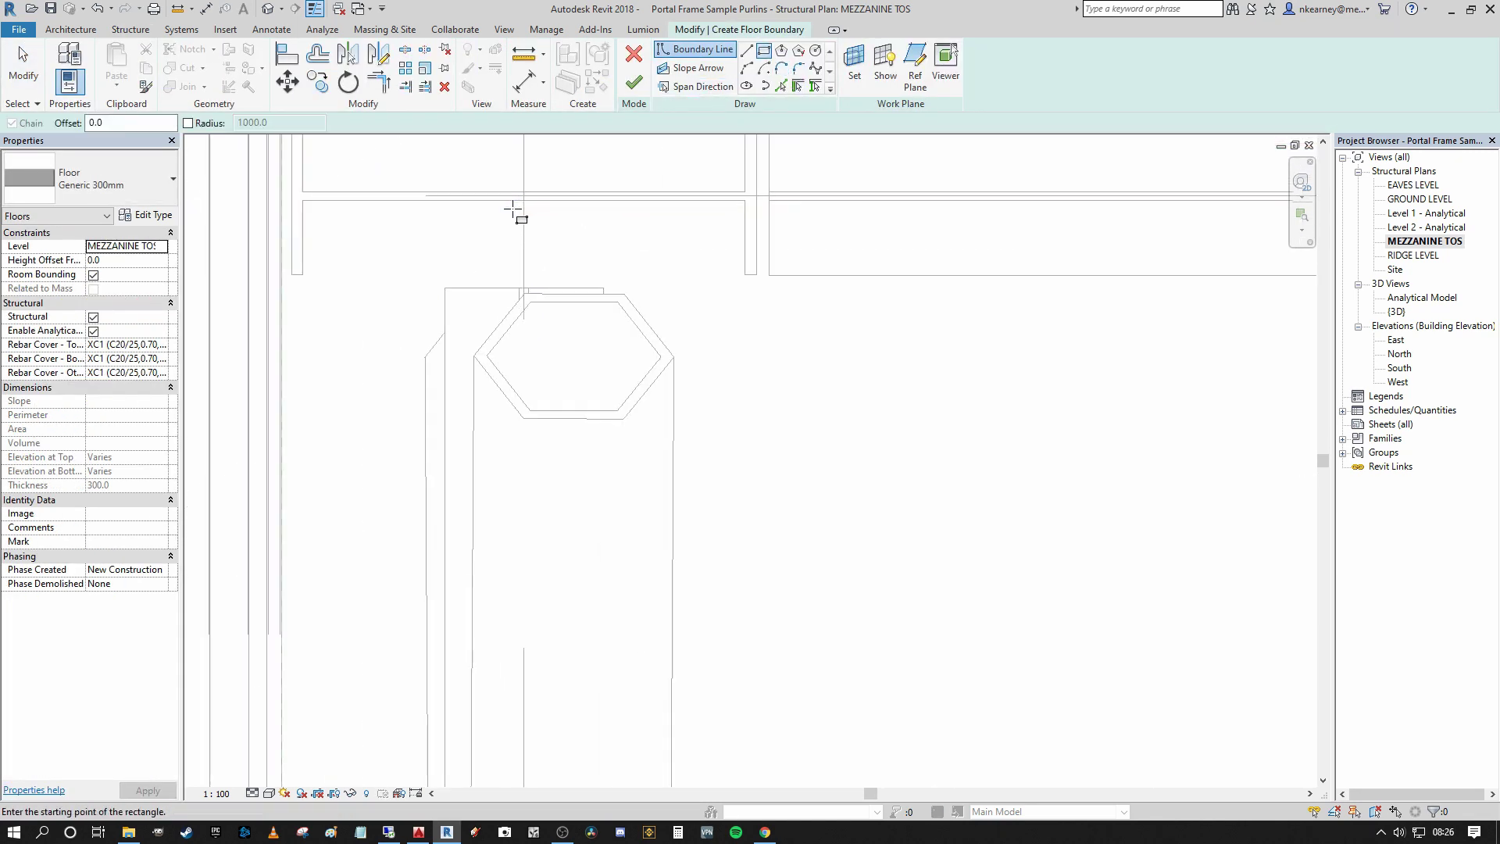
pyautogui.click(526, 195)
pyautogui.scroll(-8, 1002, 301)
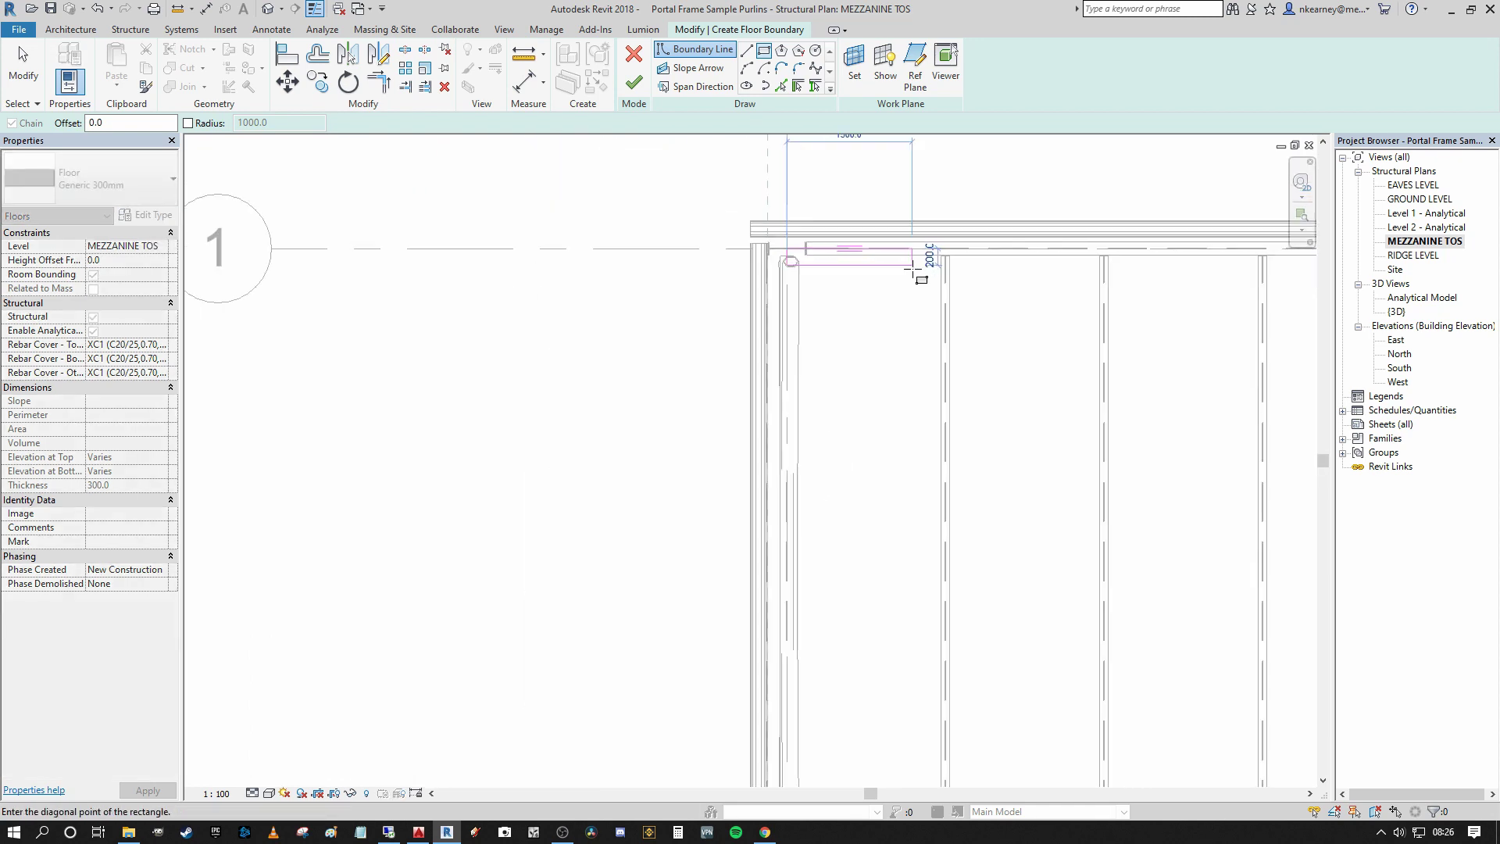
pyautogui.scroll(8, 1002, 301)
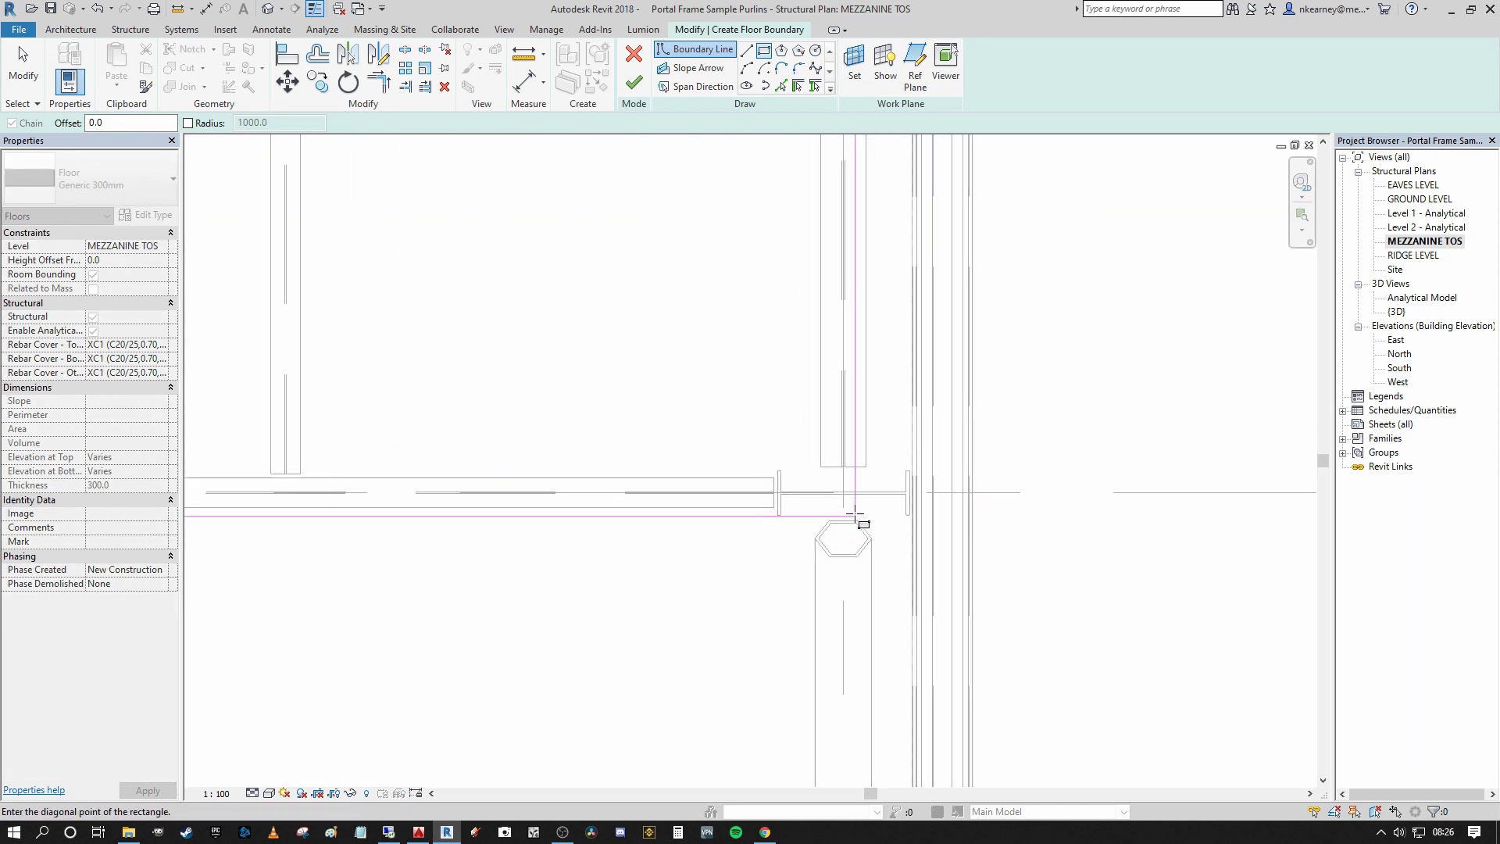
pyautogui.scroll(3, 829, 474)
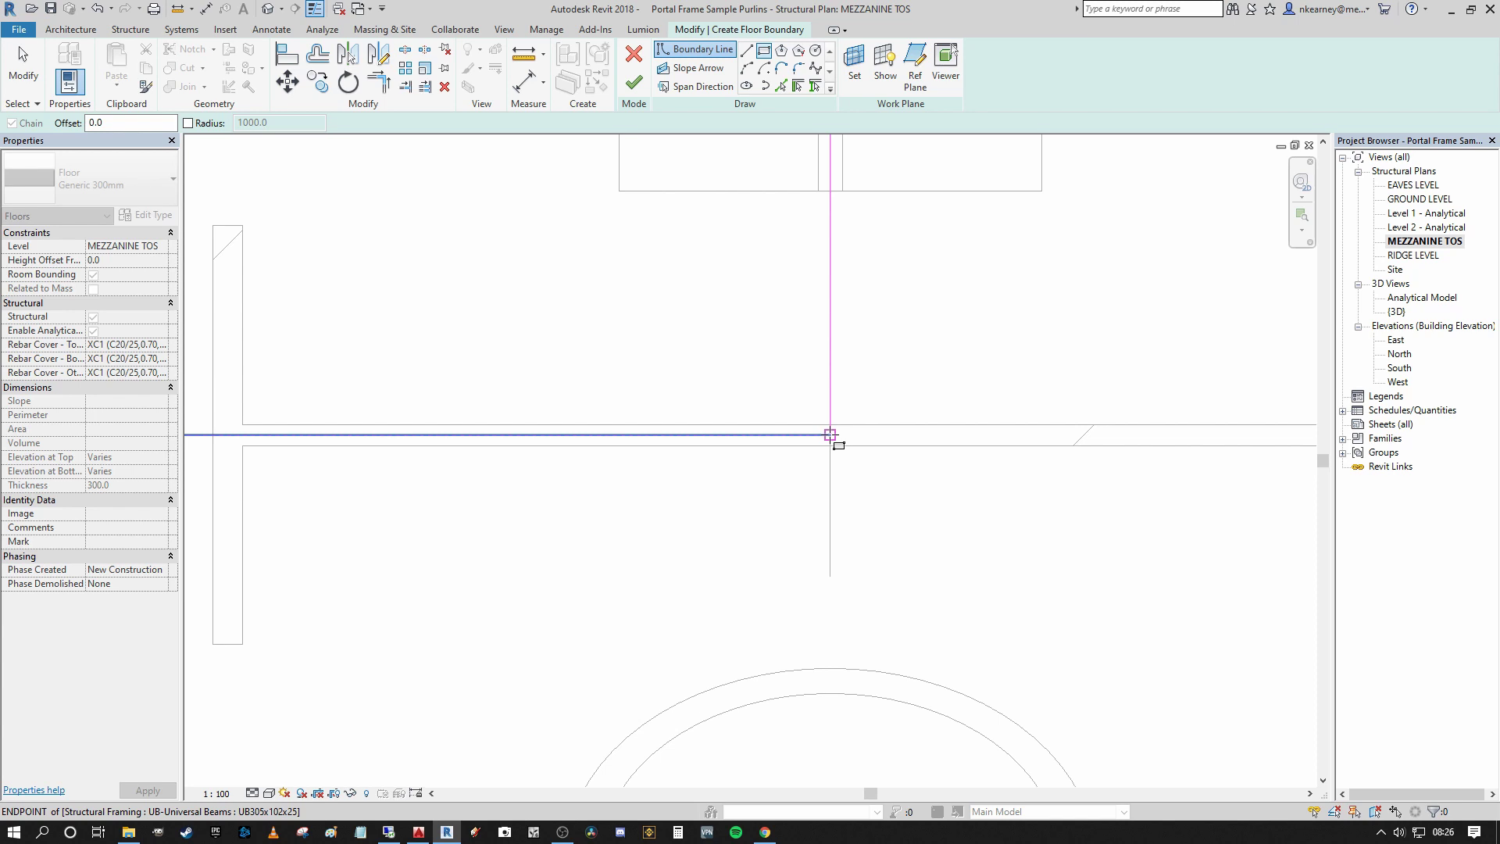
pyautogui.click(830, 435)
pyautogui.scroll(-5, 859, 437)
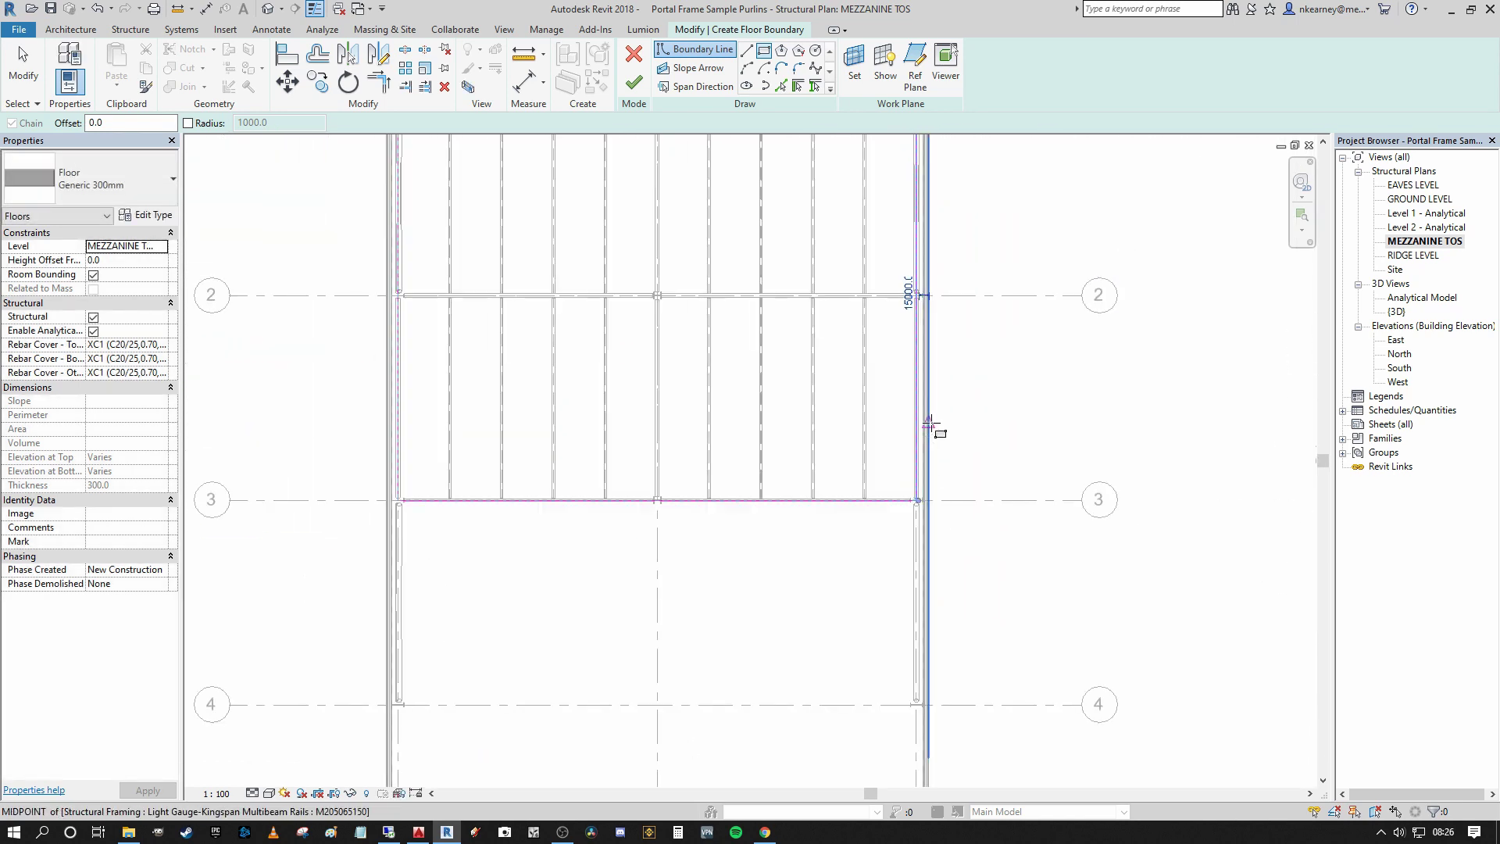
pyautogui.press('Escape')
pyautogui.press('Escape')
# Step: Move the floor boundary edges along grids 9 and 3 out to the outer flange faces of their edge beams
pyautogui.scroll(5, 926, 351)
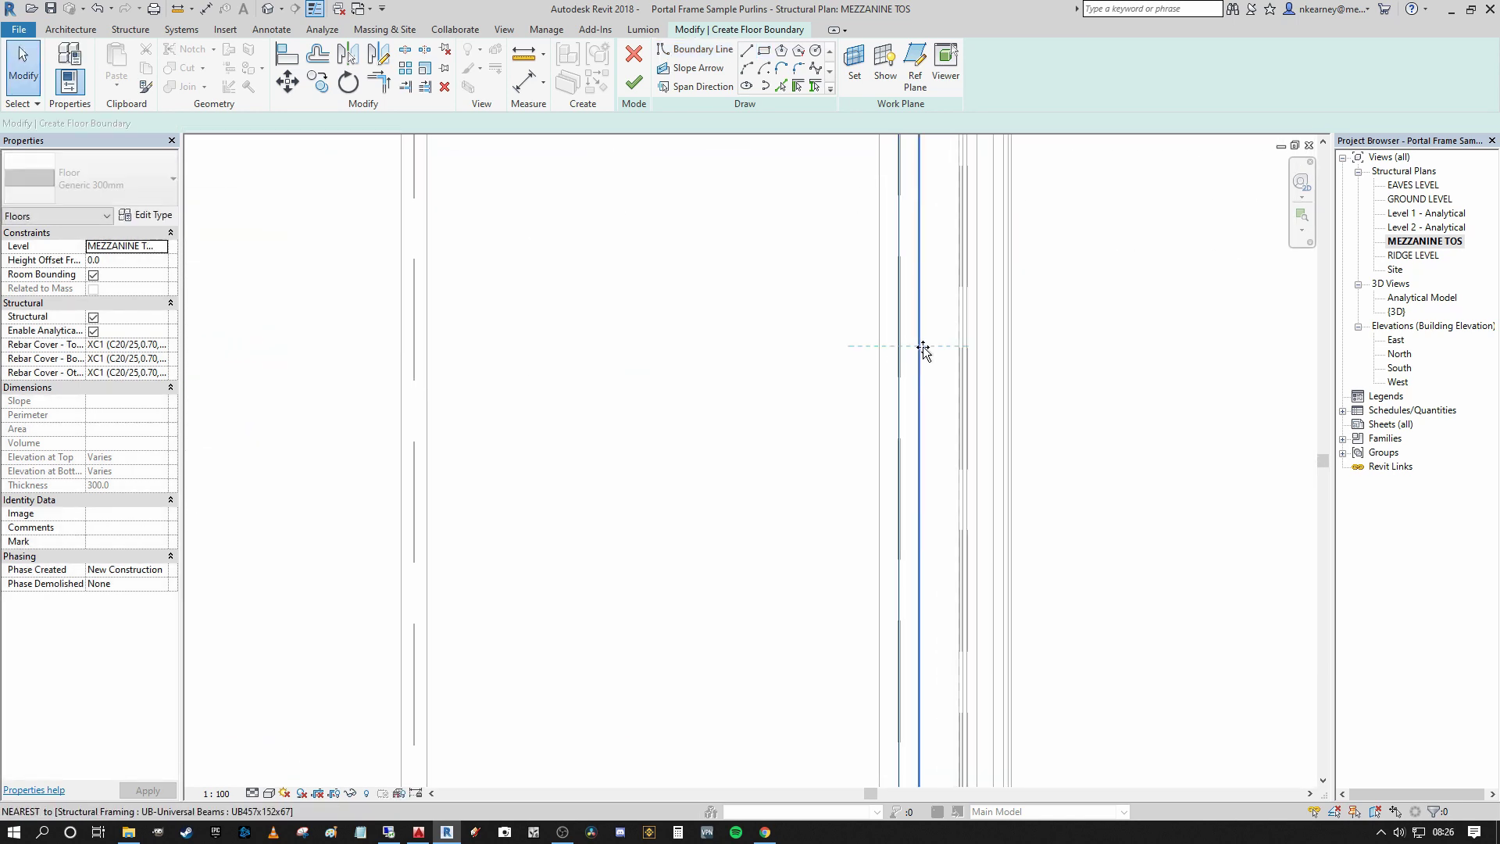
pyautogui.click(922, 346)
pyautogui.scroll(-5, 927, 352)
pyautogui.moveTo(927, 352); pyautogui.dragTo(773, 616, button='middle')
pyautogui.scroll(3, 801, 595)
pyautogui.click(800, 596)
# Step: Move the floor boundary edge along grid 8 out to the outer flange face of the UB457x152x67 edge beam
pyautogui.moveTo(693, 526); pyautogui.dragTo(930, 494, button='middle')
pyautogui.scroll(4, 449, 485)
pyautogui.click(443, 529)
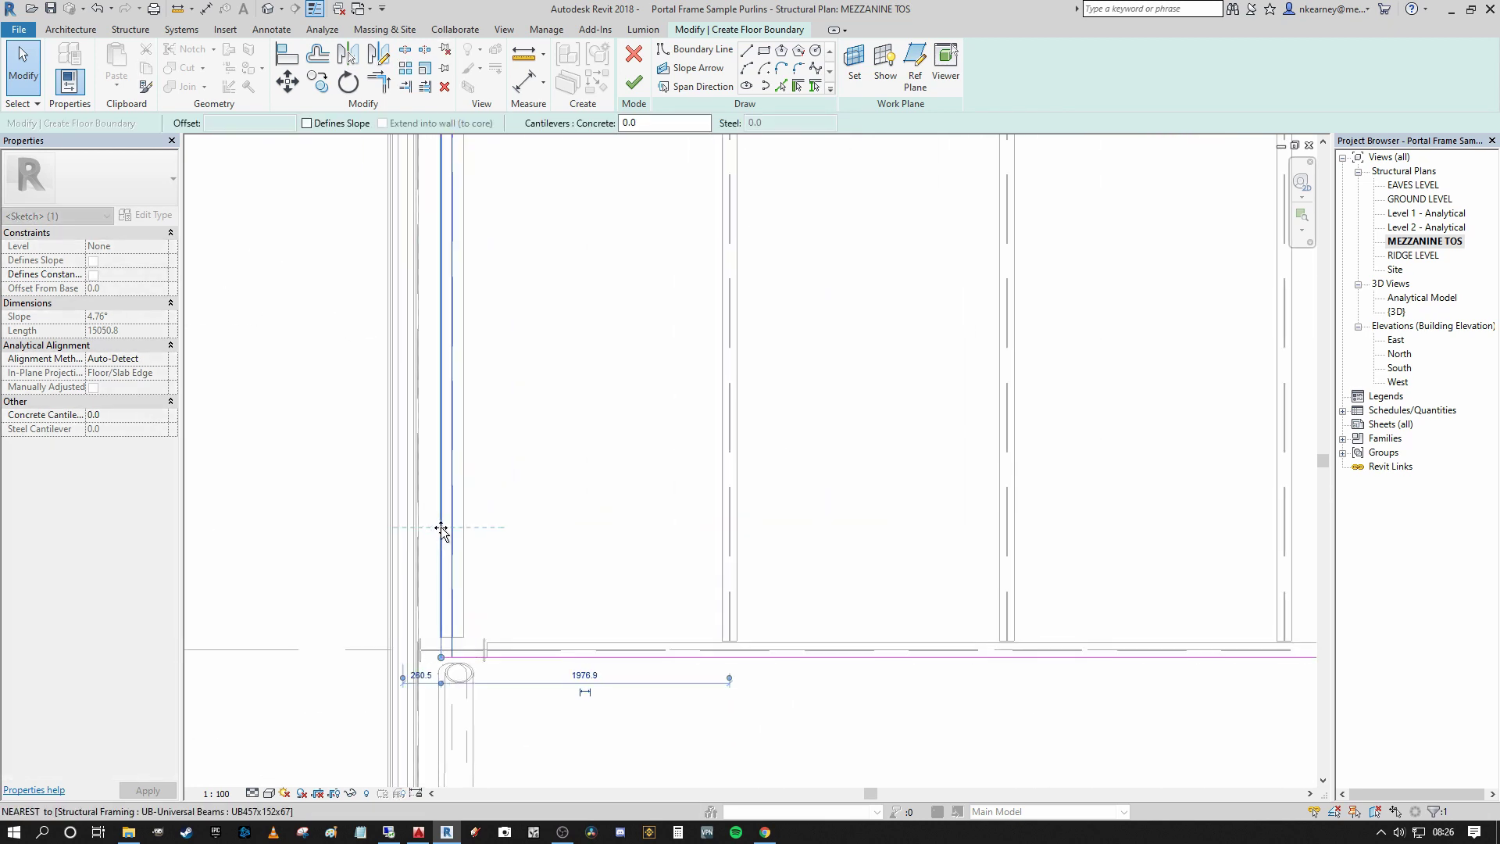
pyautogui.scroll(-5, 441, 532)
pyautogui.scroll(6, 539, 469)
pyautogui.press('Escape')
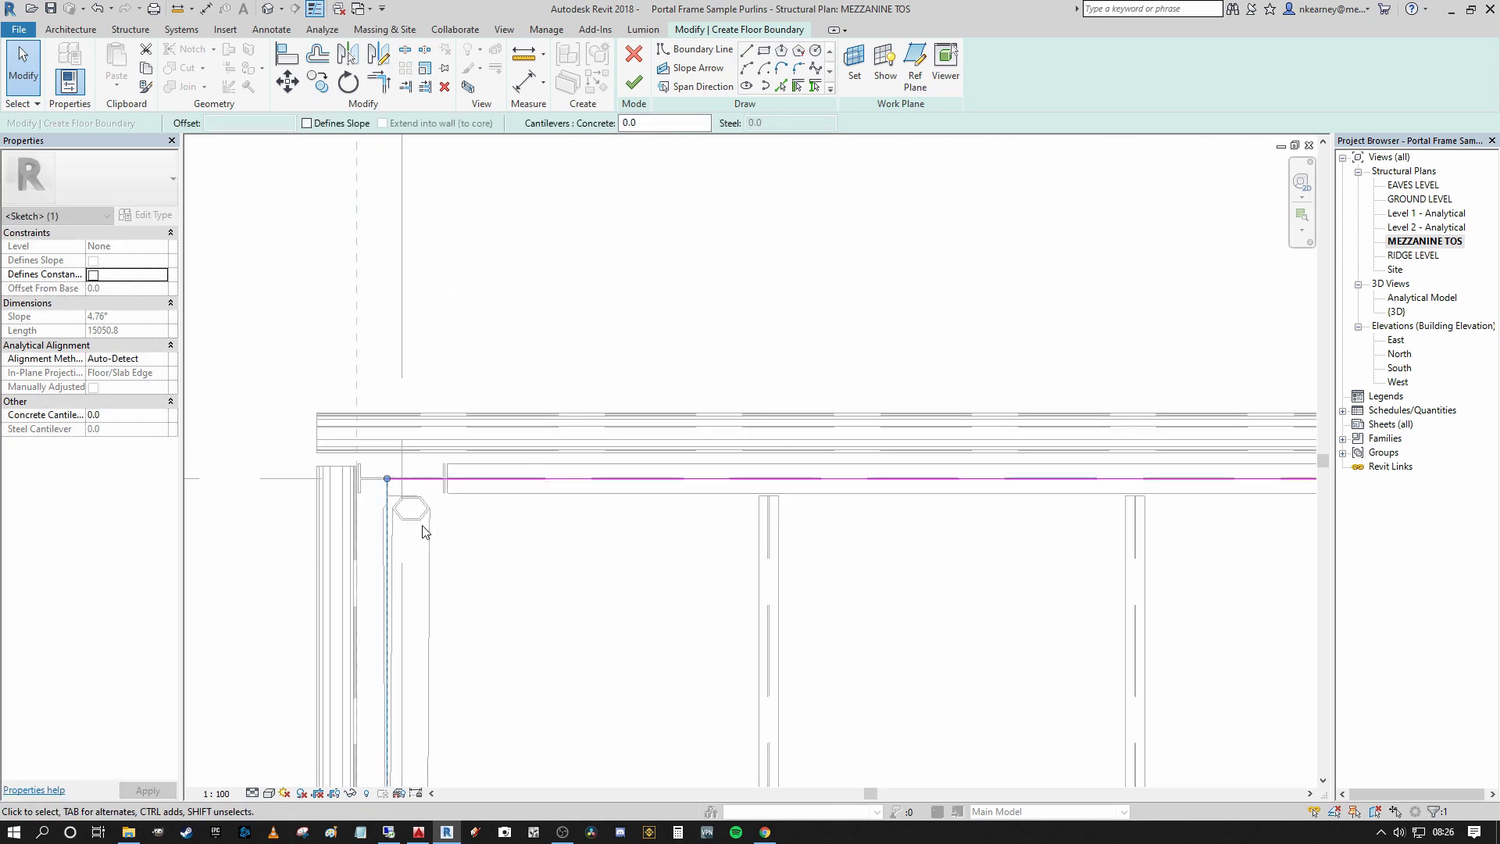
# Step: Move the floor boundary edge along grid 1 out to the outer flange face of its edge beam
pyautogui.scroll(-1, 512, 461)
pyautogui.click(509, 439)
pyautogui.scroll(-2, 511, 439)
pyautogui.moveTo(511, 439); pyautogui.dragTo(487, 357, button='middle')
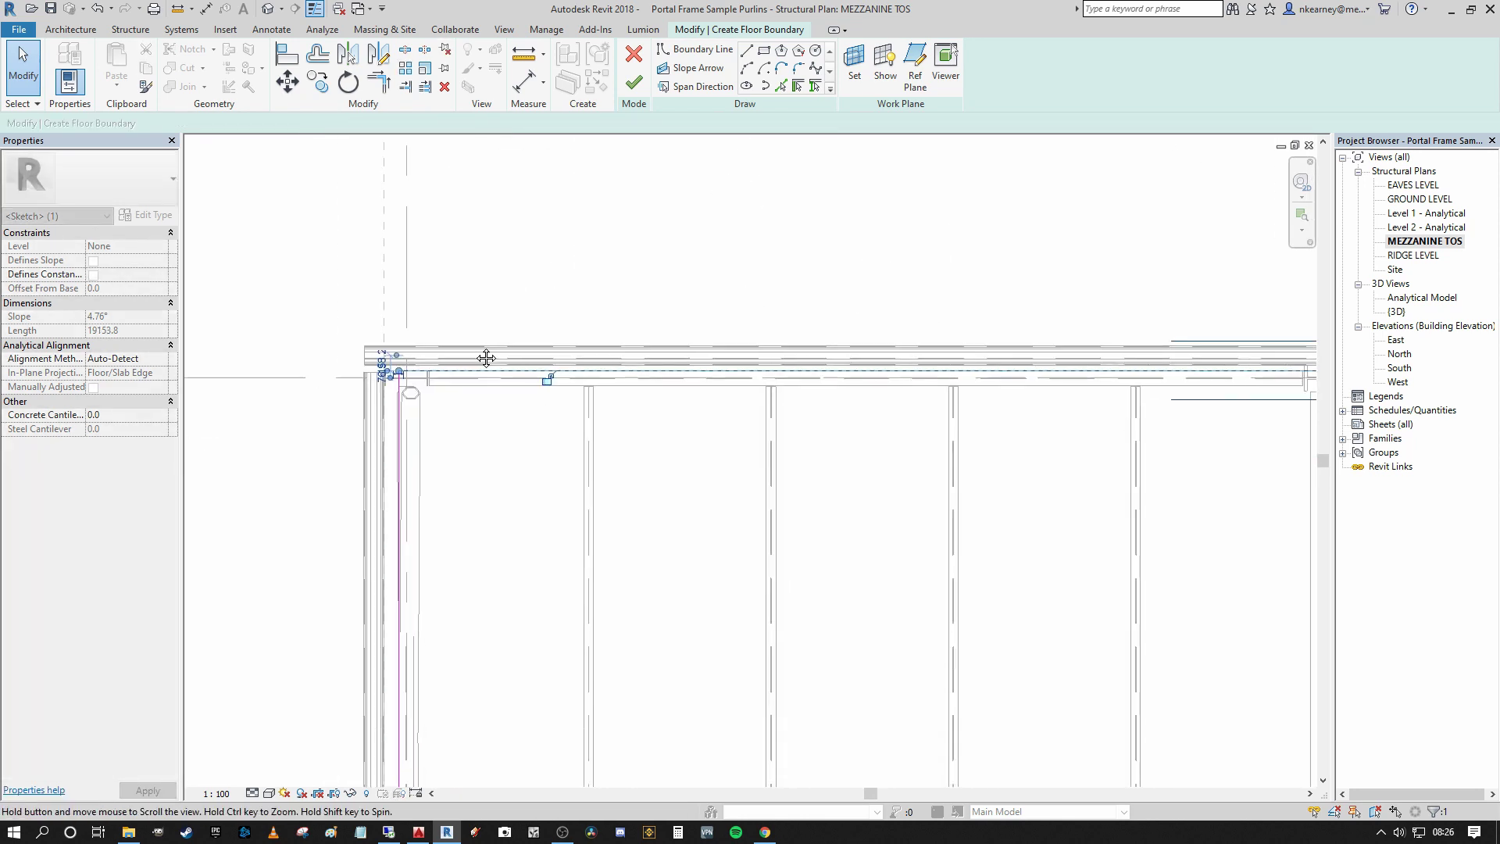
pyautogui.scroll(-2, 469, 435)
pyautogui.moveTo(469, 435); pyautogui.dragTo(472, 552, button='middle')
pyautogui.scroll(4, 508, 578)
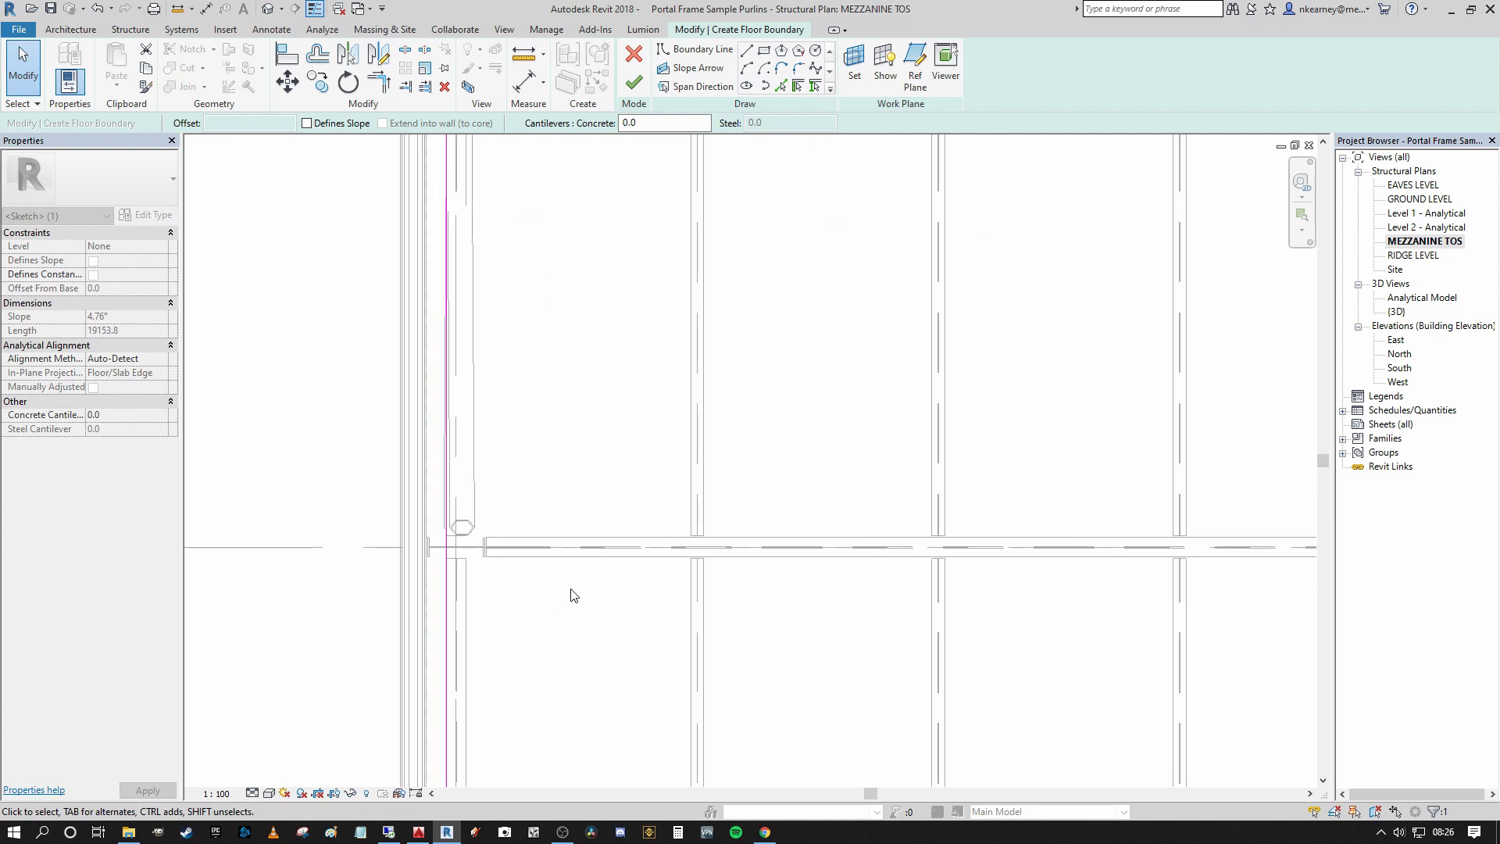
pyautogui.scroll(-4, 557, 605)
pyautogui.scroll(1, 545, 479)
pyautogui.scroll(-1, 635, 452)
pyautogui.moveTo(635, 451); pyautogui.dragTo(625, 344, button='middle')
pyautogui.press('Escape')
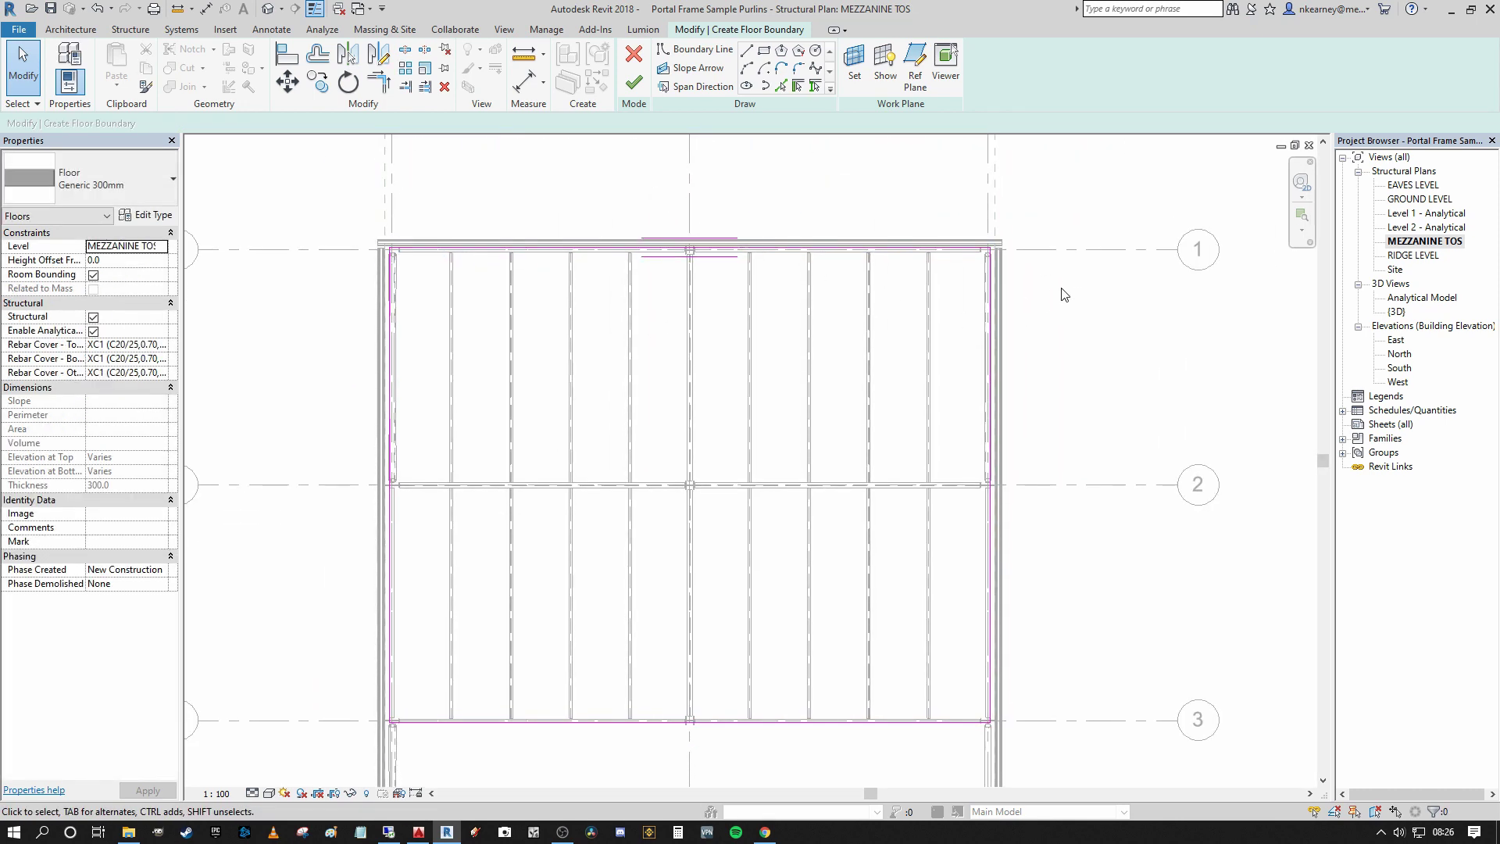
# Step: Choose the Generic 300mm floor type and set the floor's height offset from the mezzanine level to 150 mm
pyautogui.scroll(-2, 1015, 352)
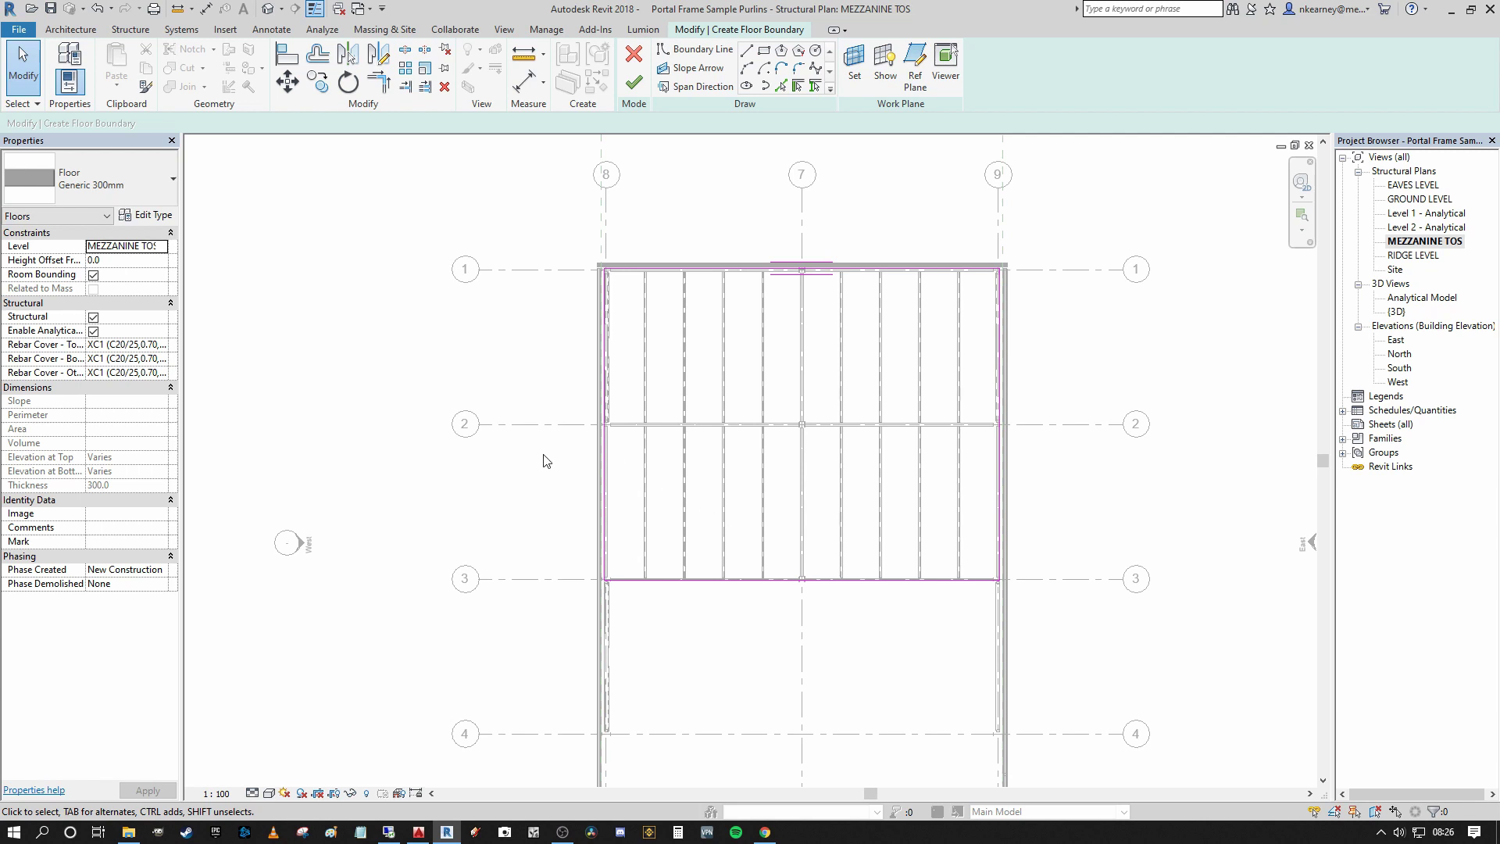
pyautogui.scroll(3, 834, 460)
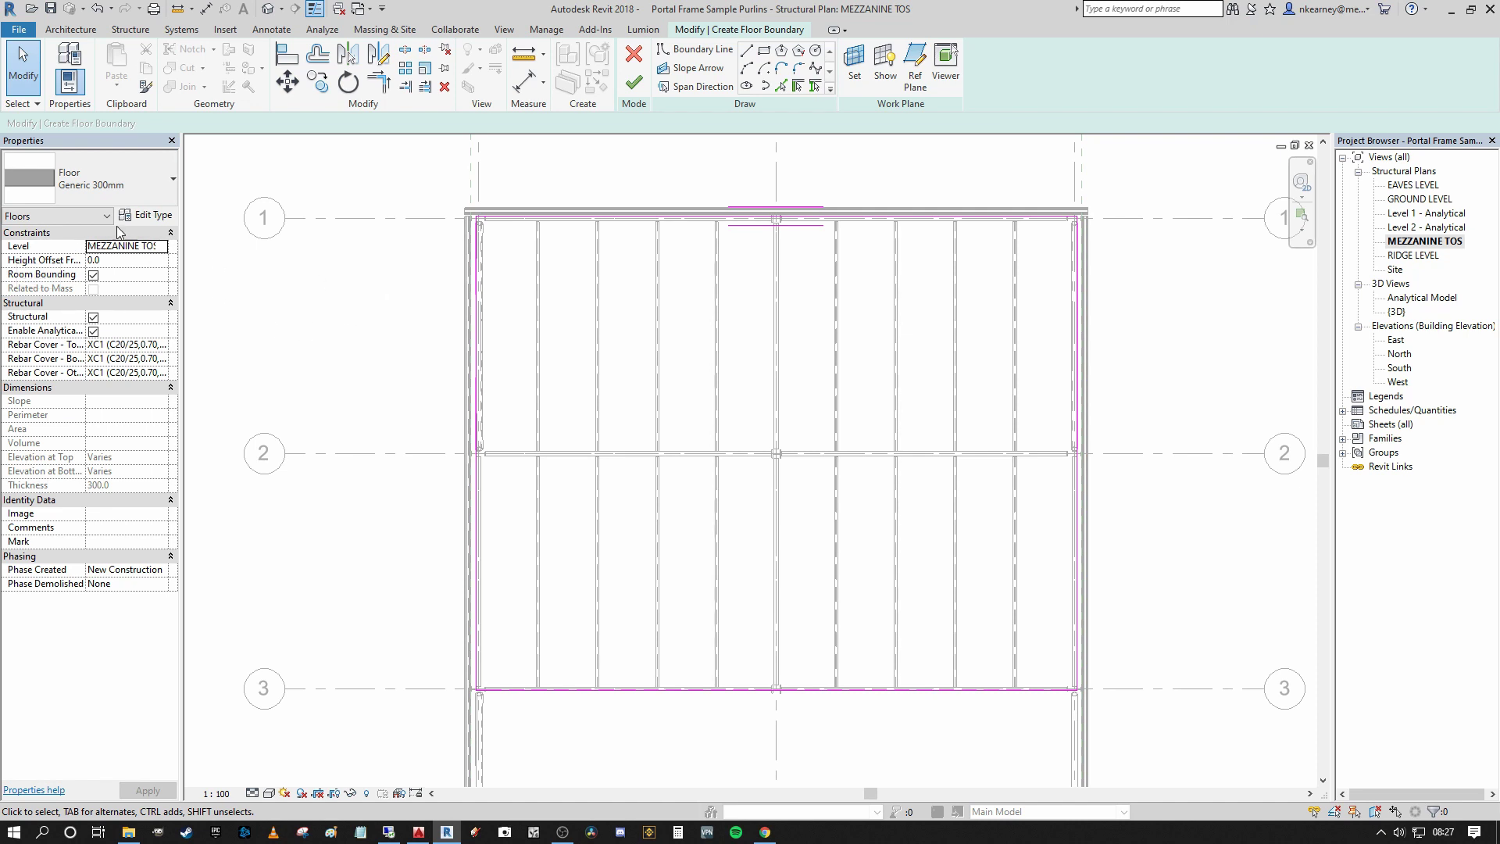
pyautogui.click(138, 186)
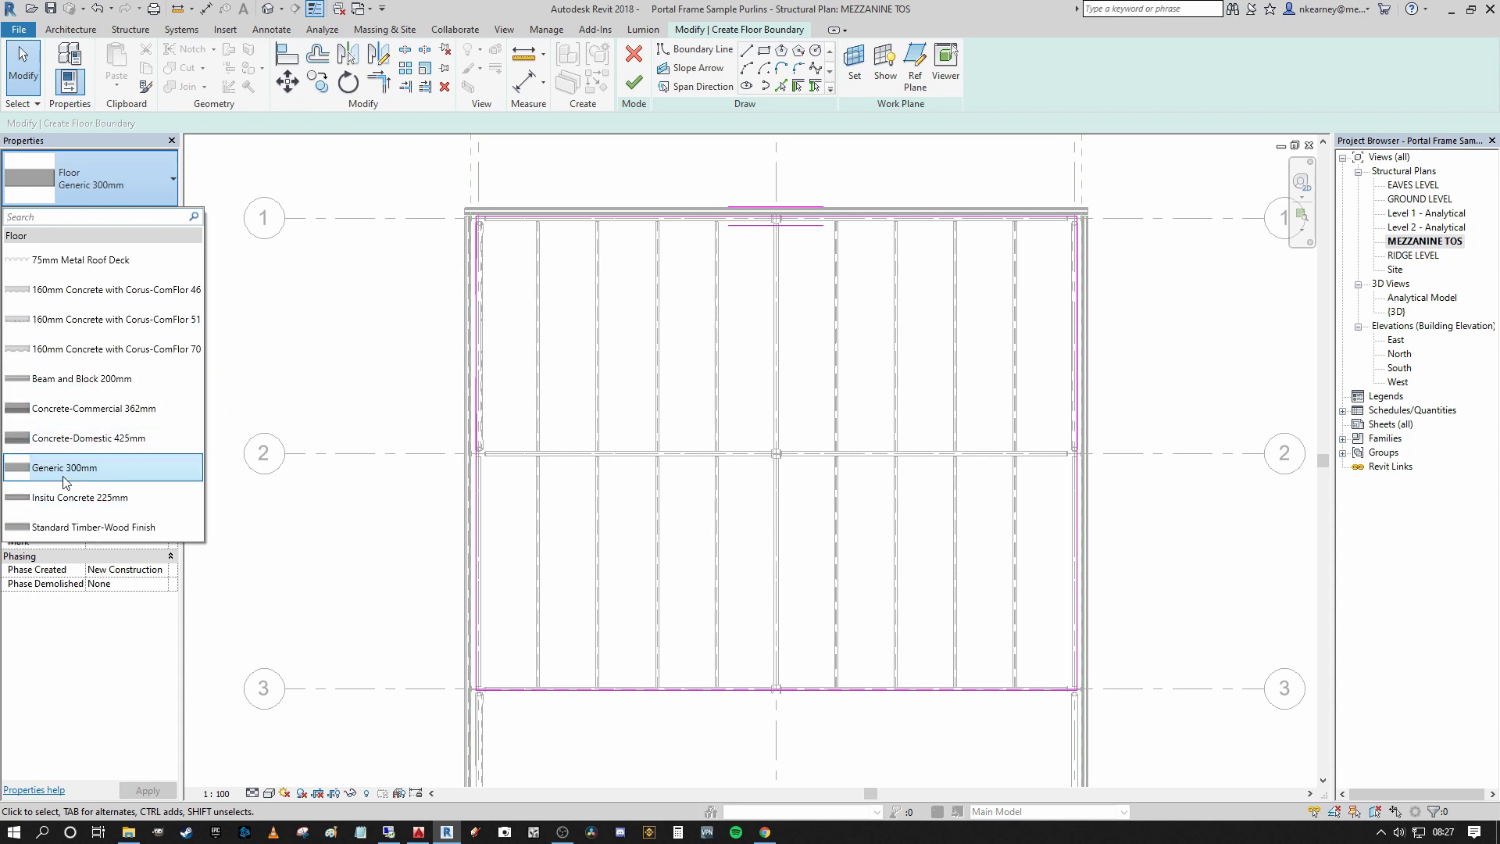
pyautogui.click(95, 468)
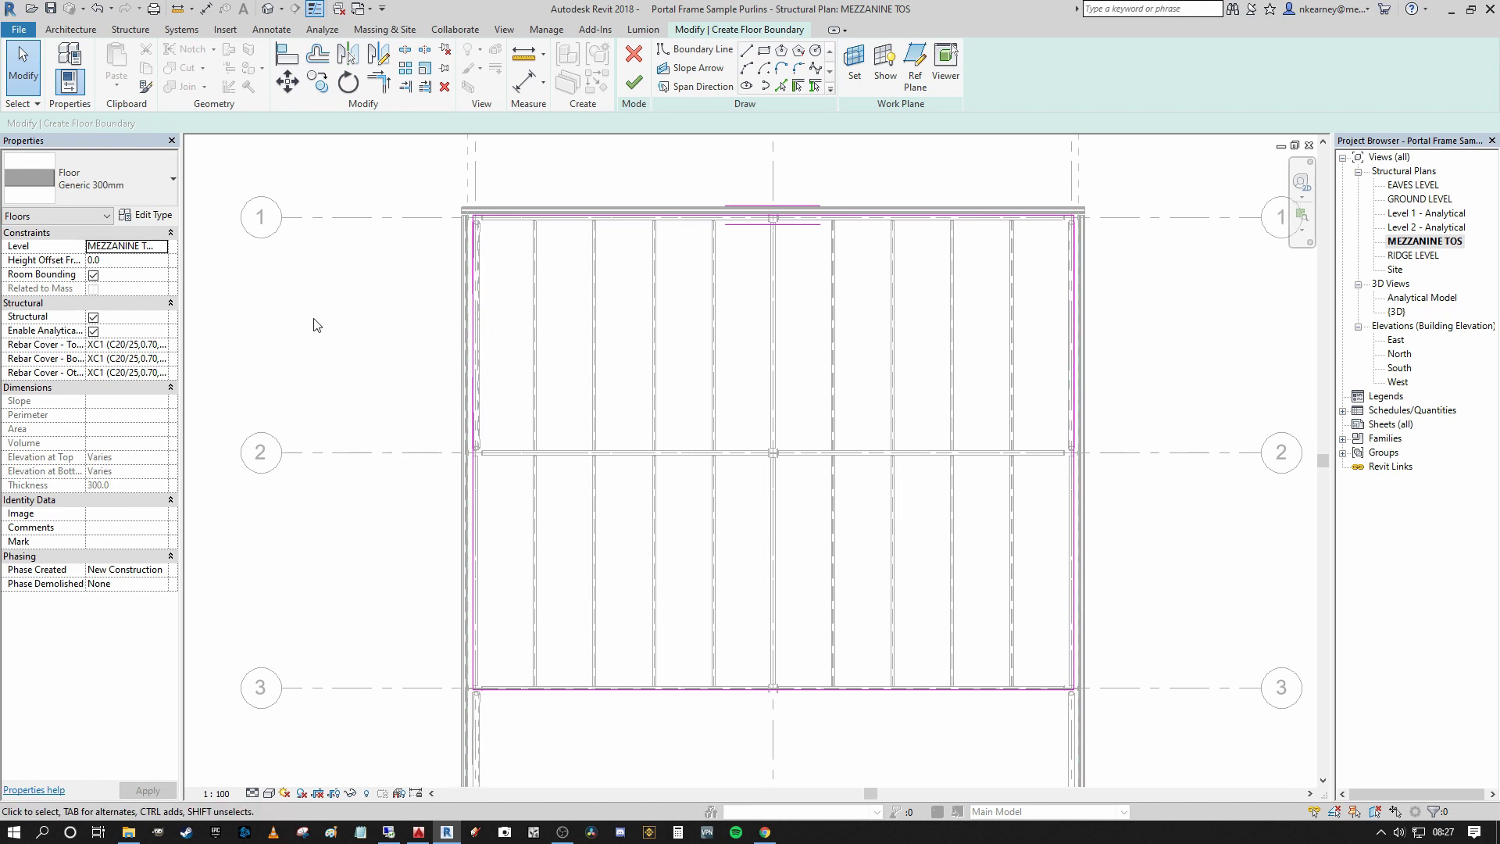
pyautogui.click(132, 260)
pyautogui.write('150')
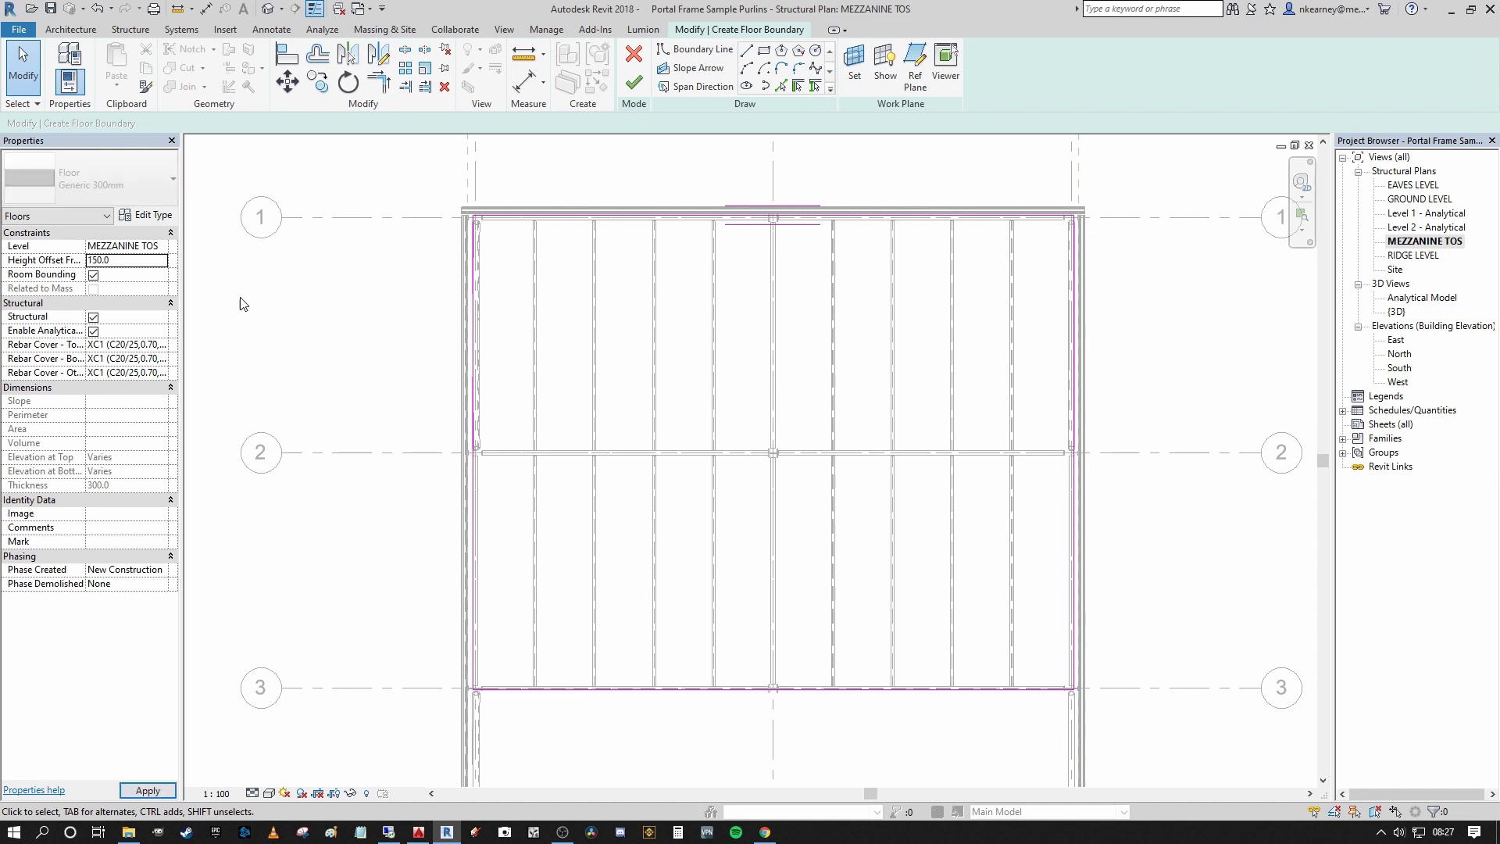
pyautogui.moveTo(275, 308); pyautogui.dragTo(372, 325, button='middle')
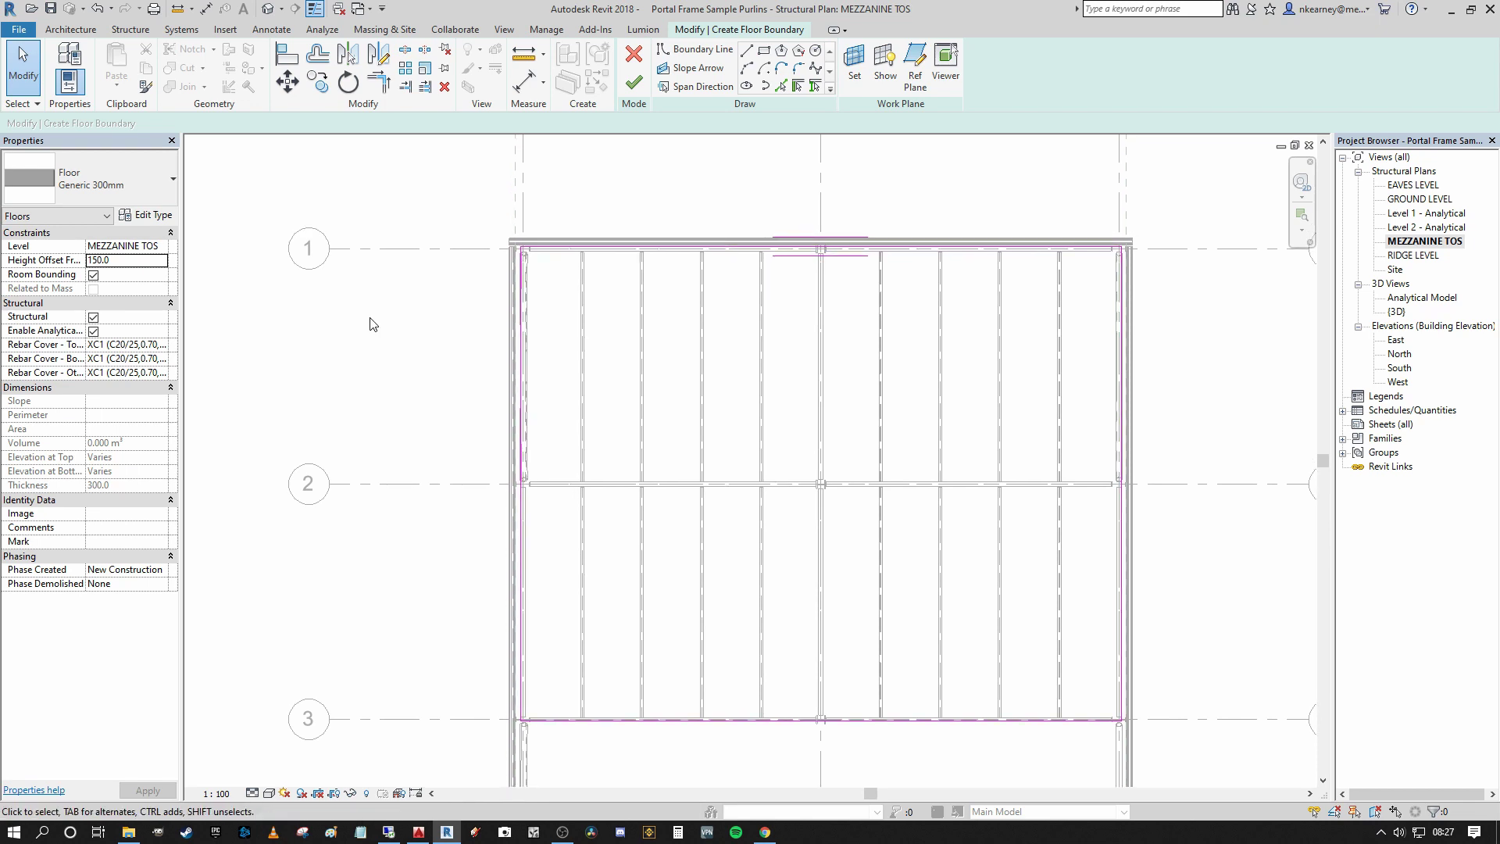
pyautogui.moveTo(423, 216); pyautogui.dragTo(472, 164, button='middle')
pyautogui.moveTo(406, 338); pyautogui.dragTo(368, 411, button='middle')
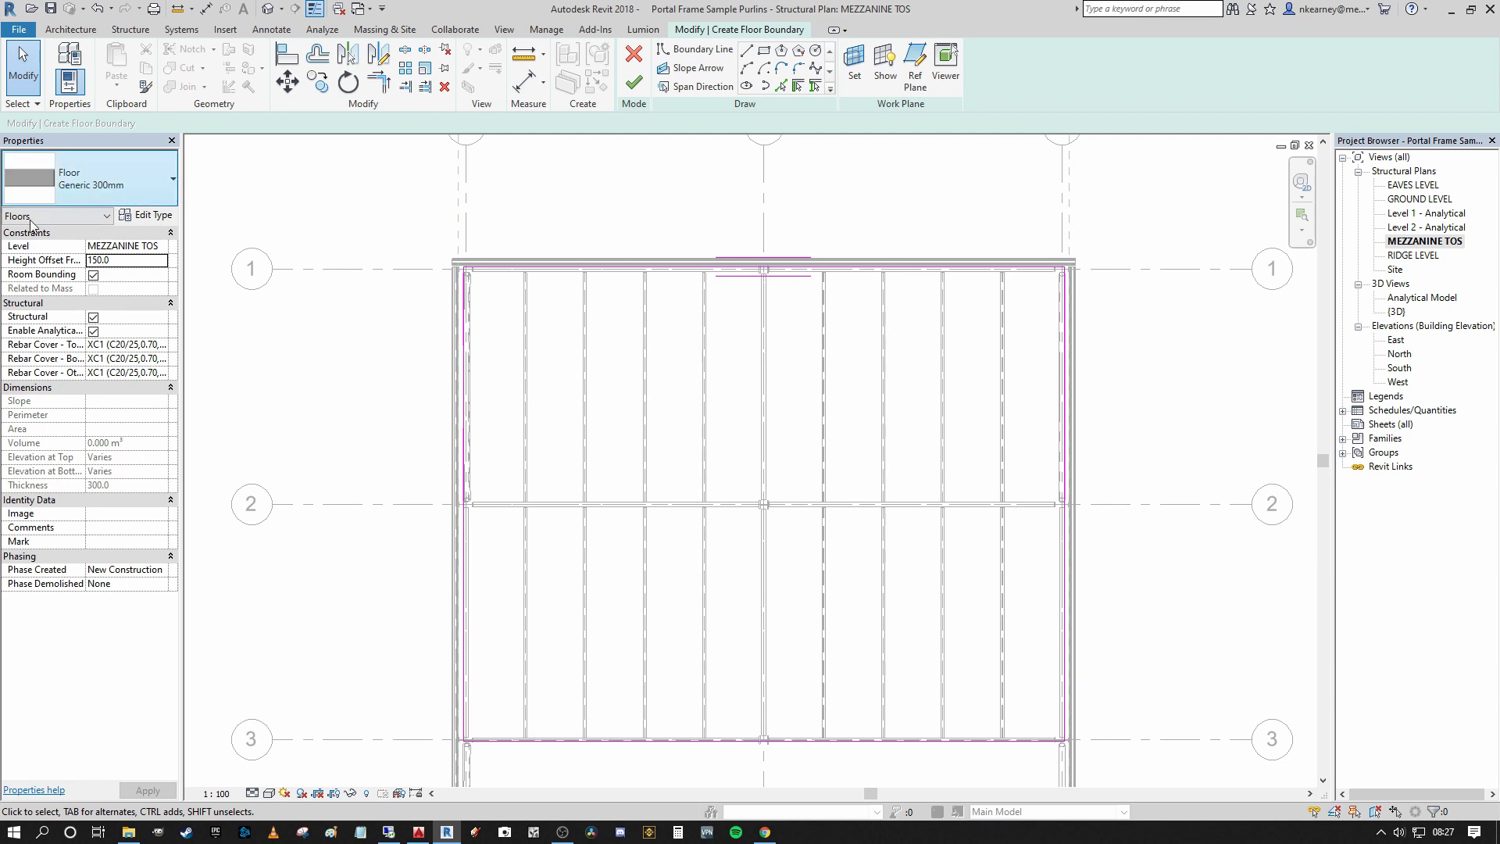
pyautogui.moveTo(231, 403); pyautogui.dragTo(156, 372, button='middle')
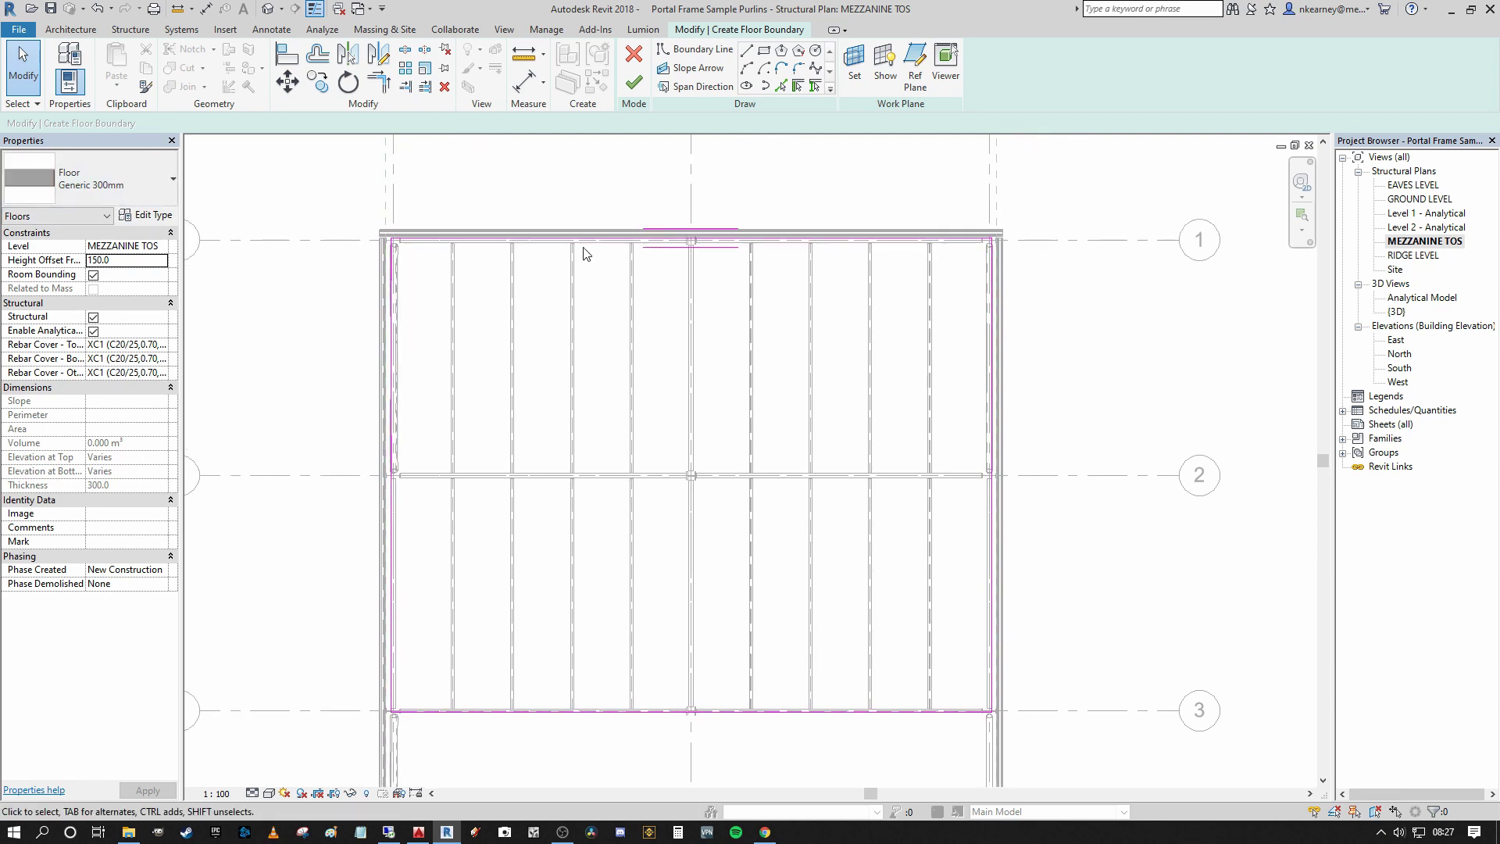
pyautogui.scroll(2, 794, 174)
pyautogui.moveTo(794, 174); pyautogui.dragTo(740, 224, button='middle')
pyautogui.scroll(-5, 740, 224)
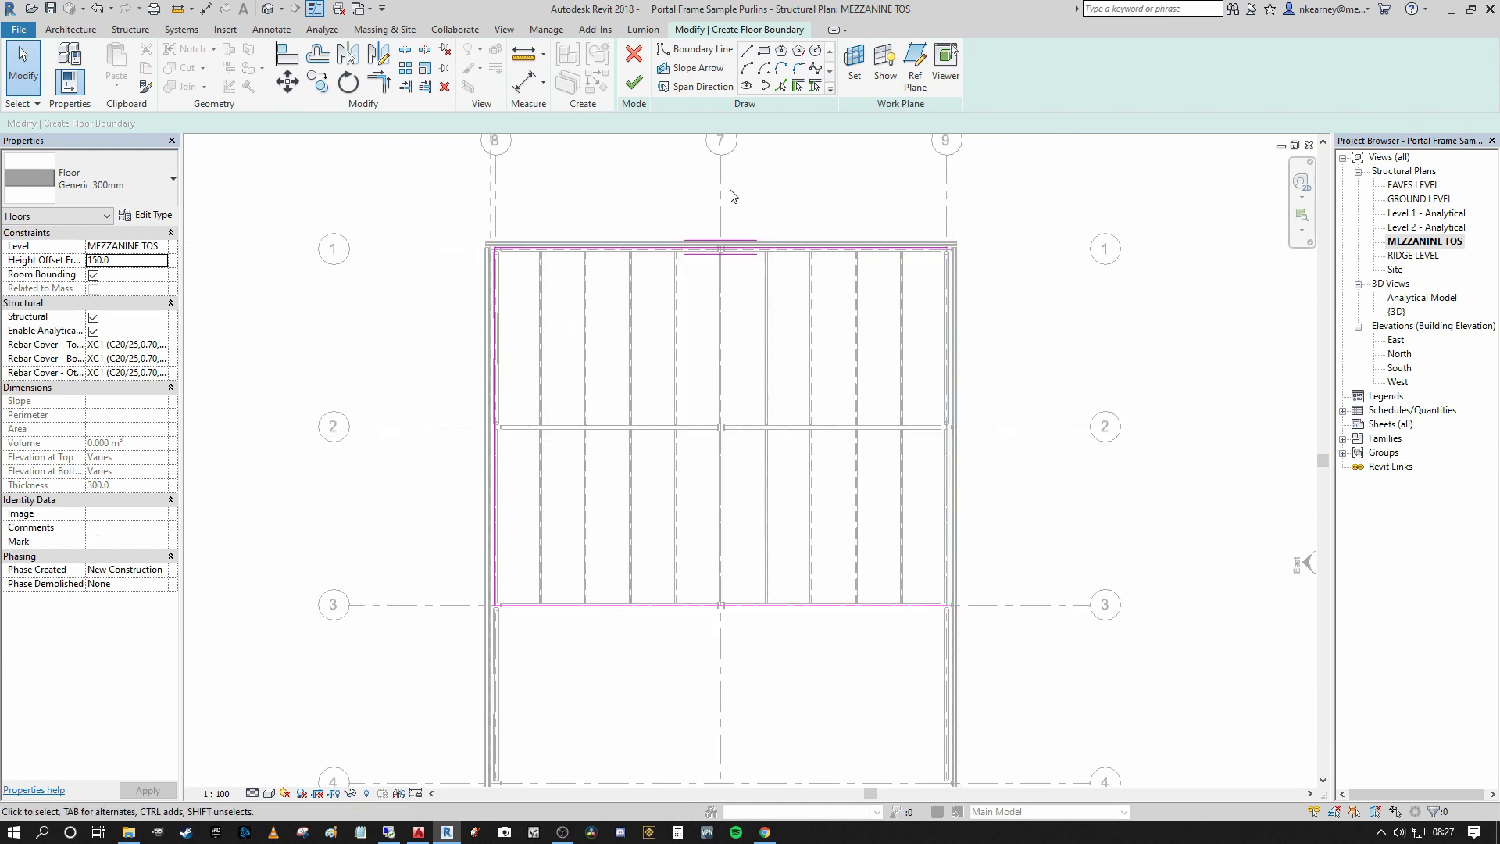
pyautogui.scroll(5, 713, 234)
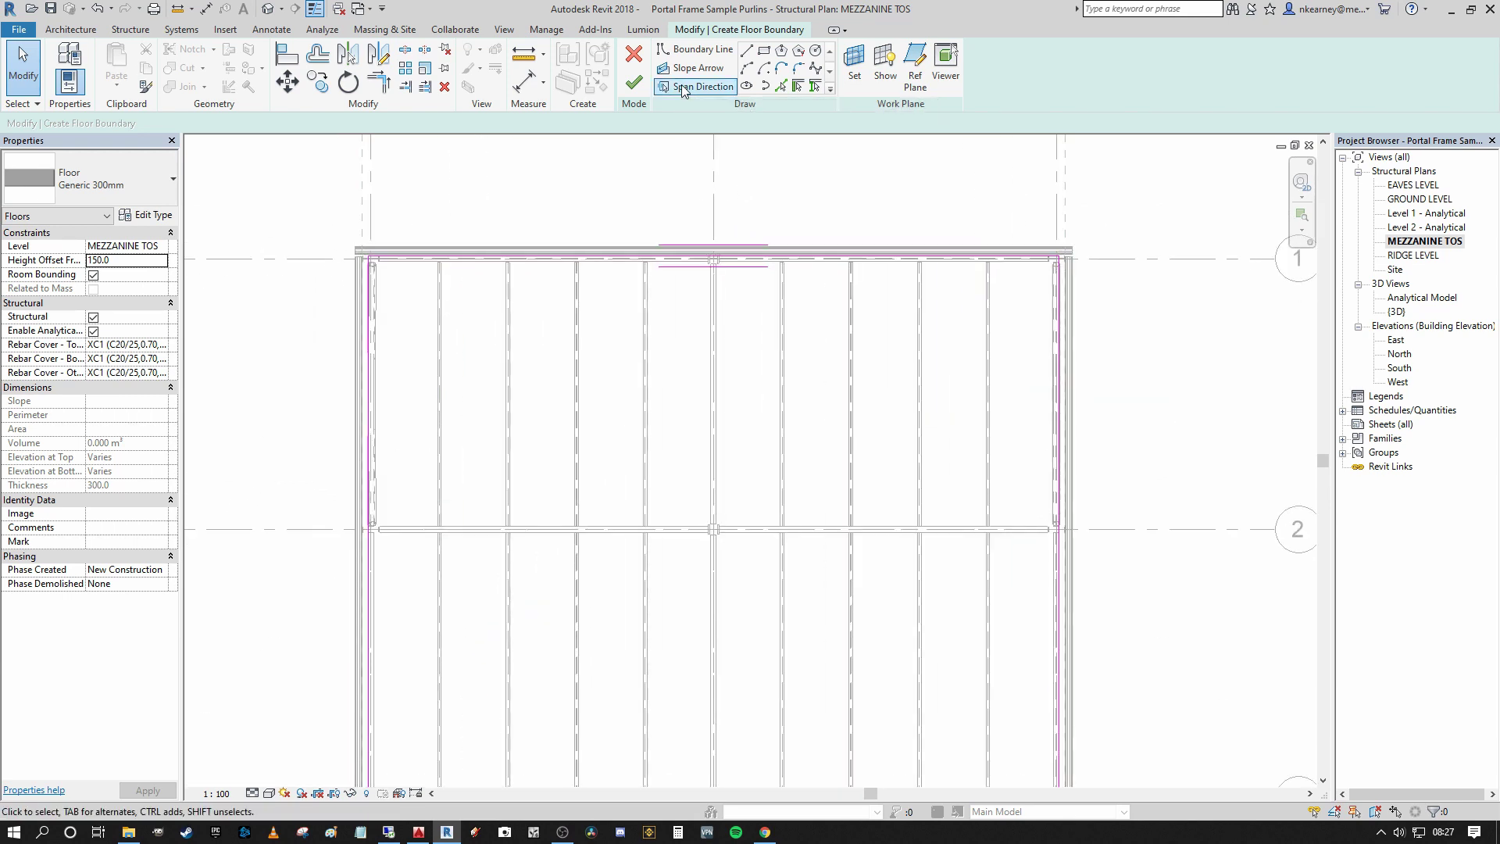
# Step: Try setting the floor's span direction to the boundary edge along grid 8
pyautogui.click(683, 88)
pyautogui.scroll(-2, 773, 150)
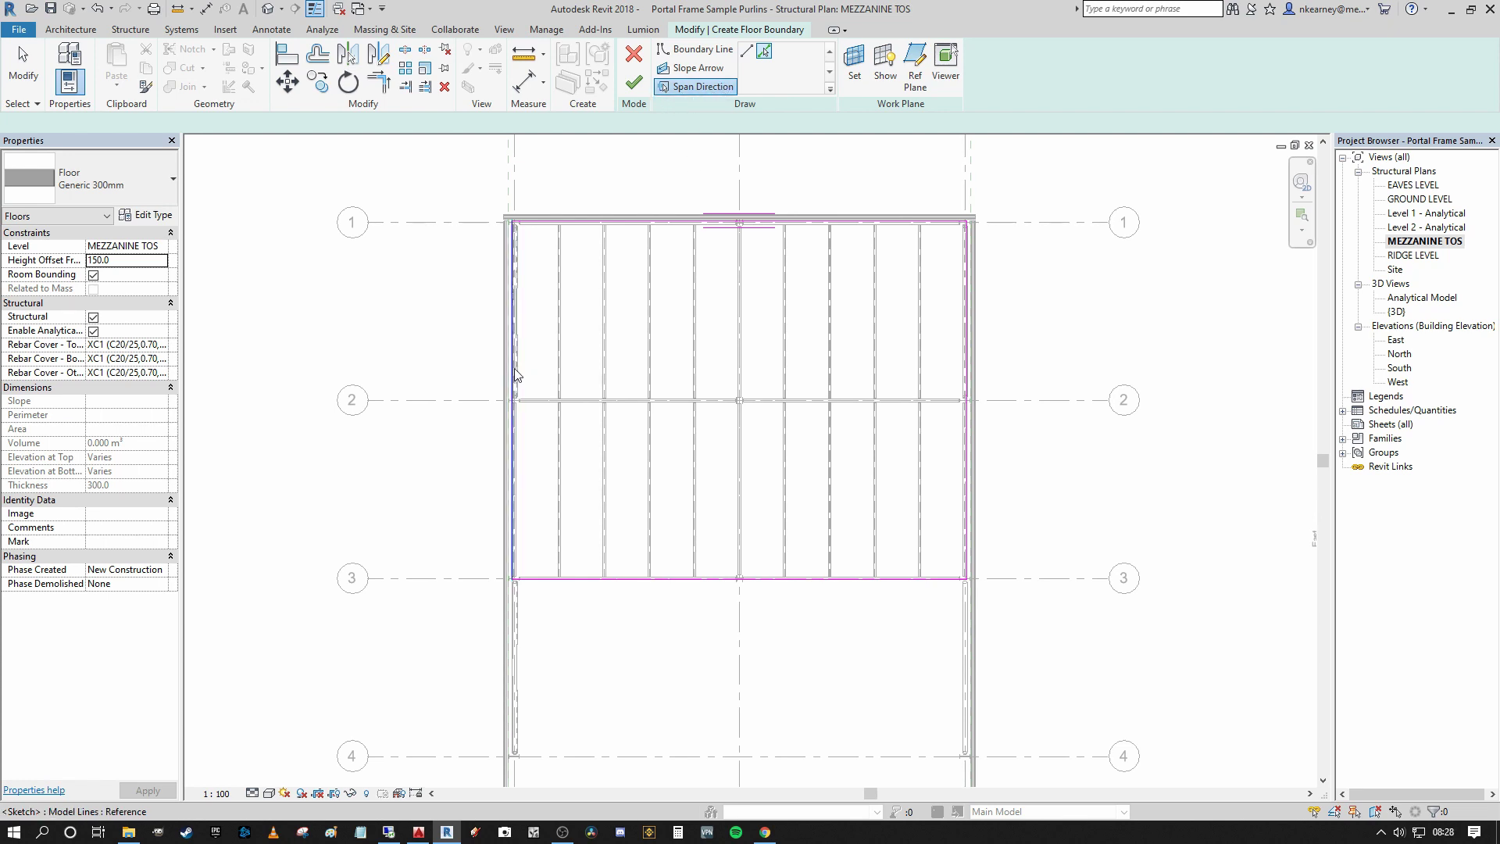
pyautogui.scroll(2, 518, 435)
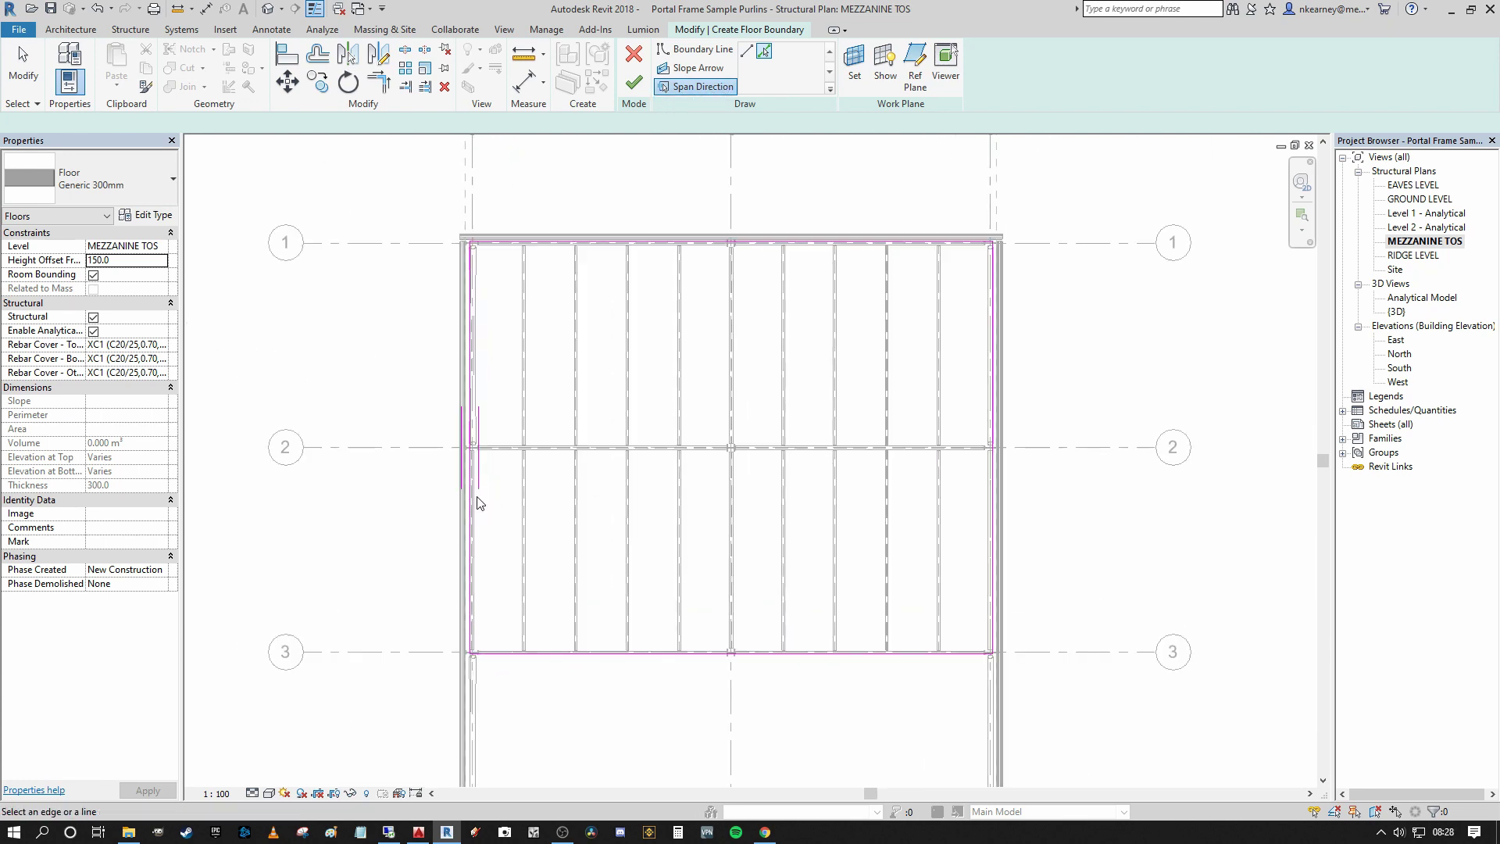
pyautogui.rightClick(489, 511)
pyautogui.click(380, 408)
pyautogui.scroll(1, 485, 461)
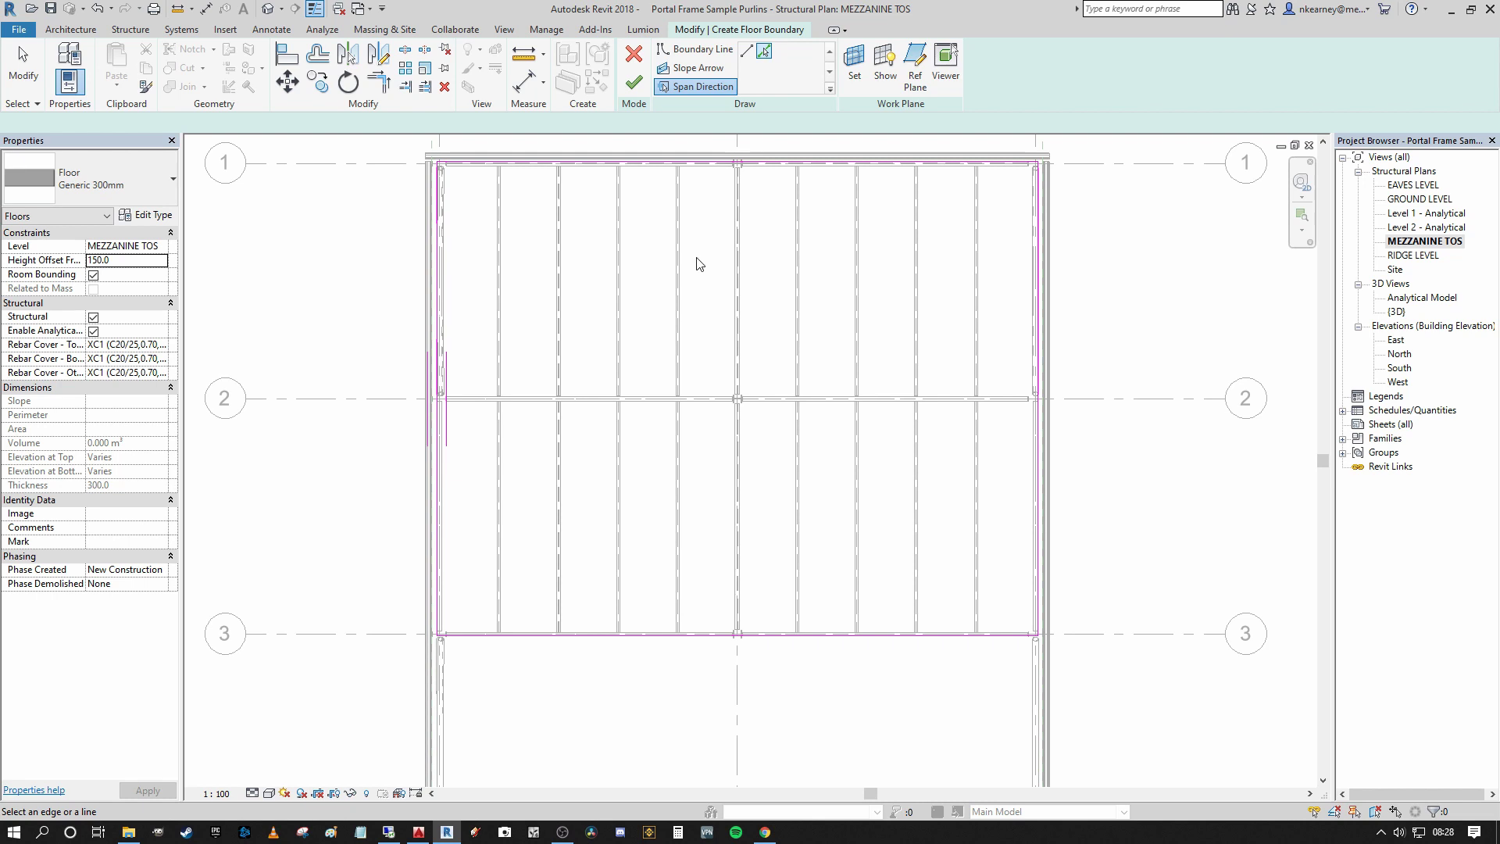
pyautogui.scroll(1, 656, 295)
pyautogui.moveTo(656, 295); pyautogui.dragTo(646, 283, button='middle')
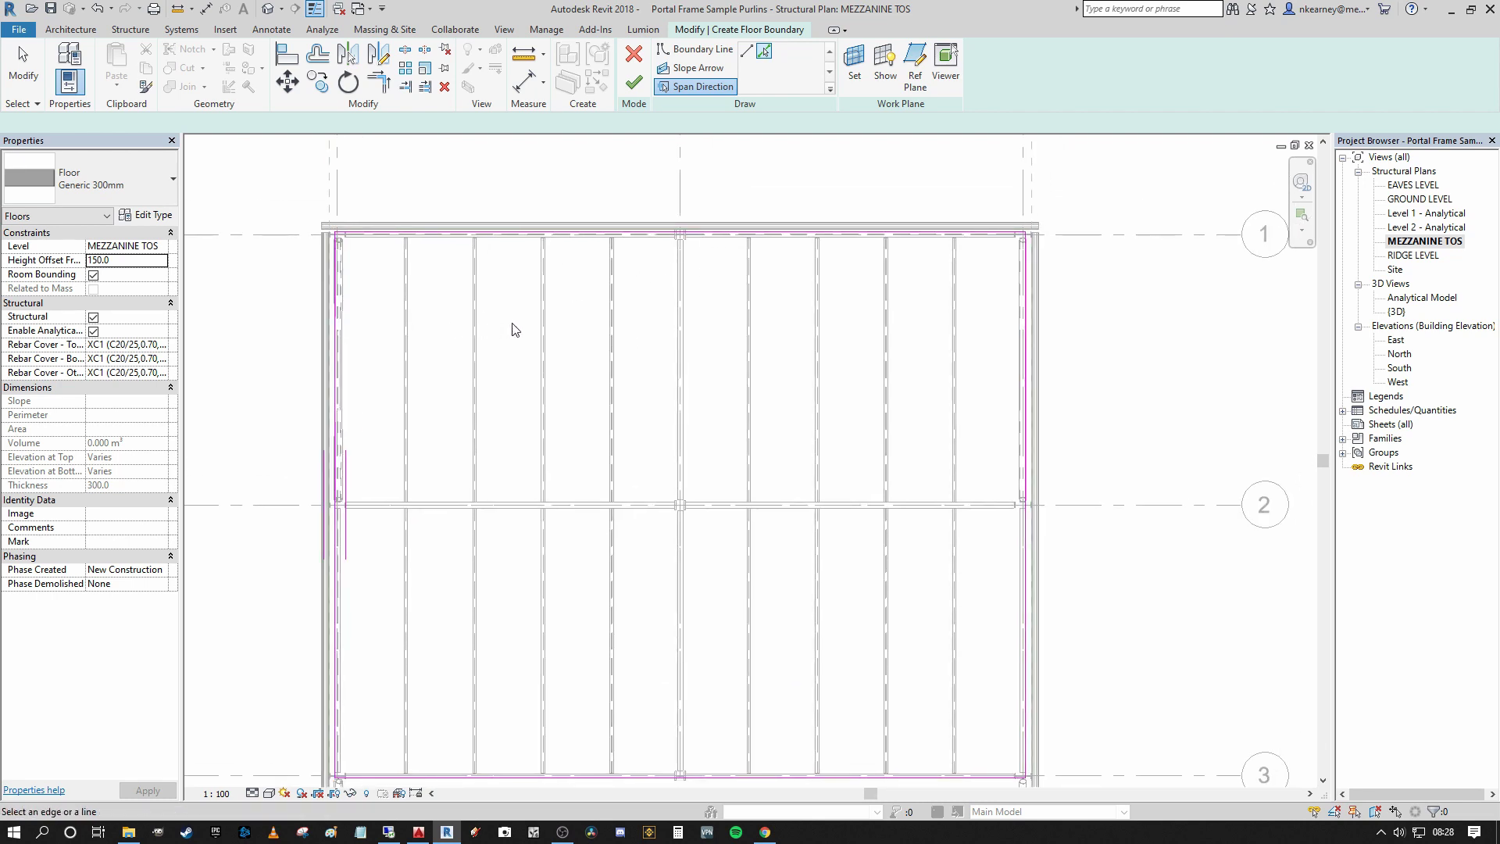
# Step: Set the floor's span direction to the boundary edge along grid 1 and finish the floor sketch
pyautogui.click(702, 87)
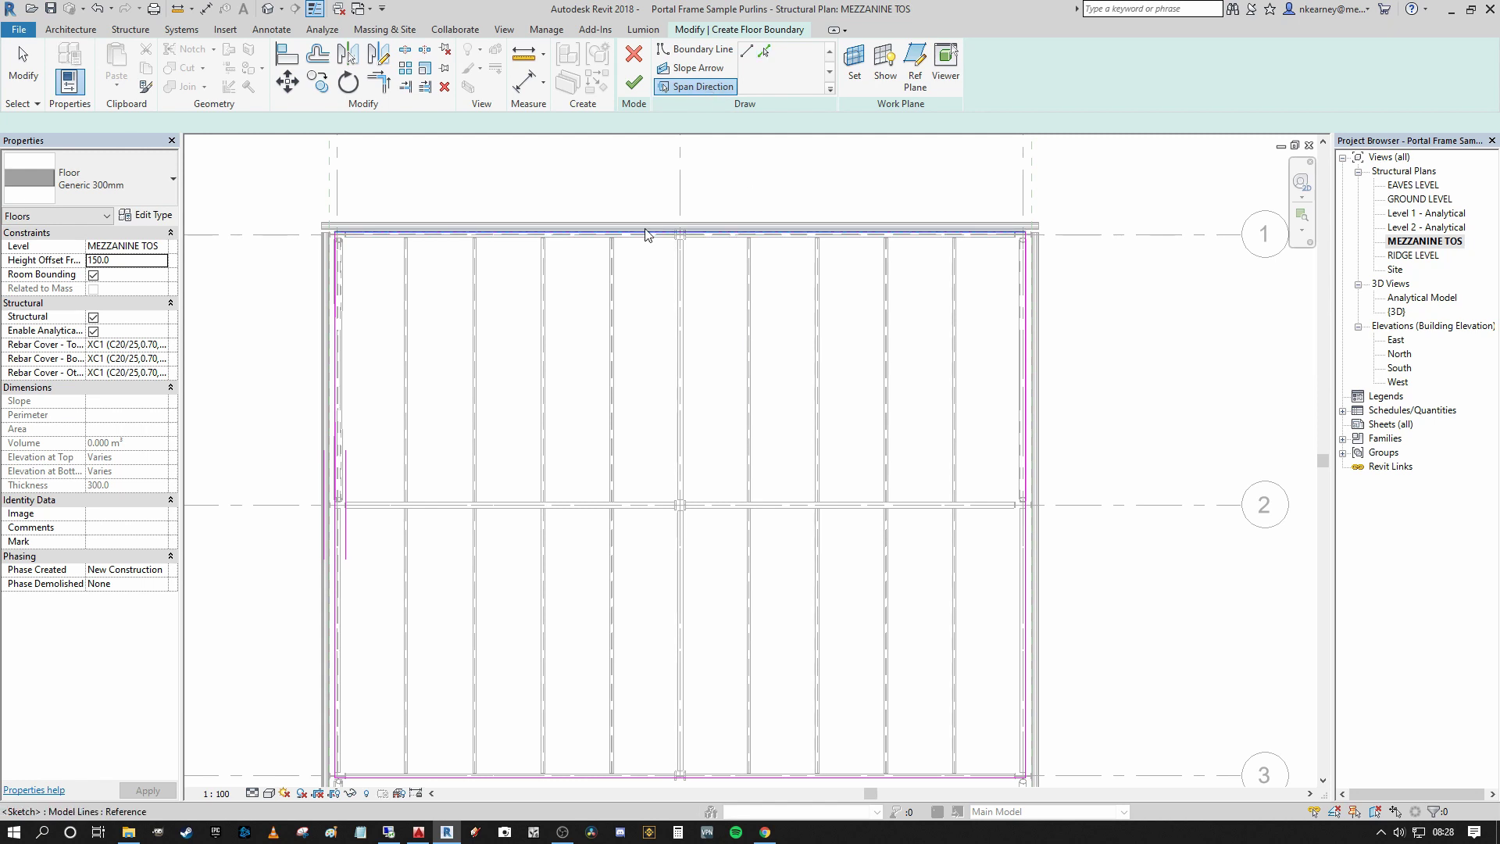
pyautogui.click(655, 236)
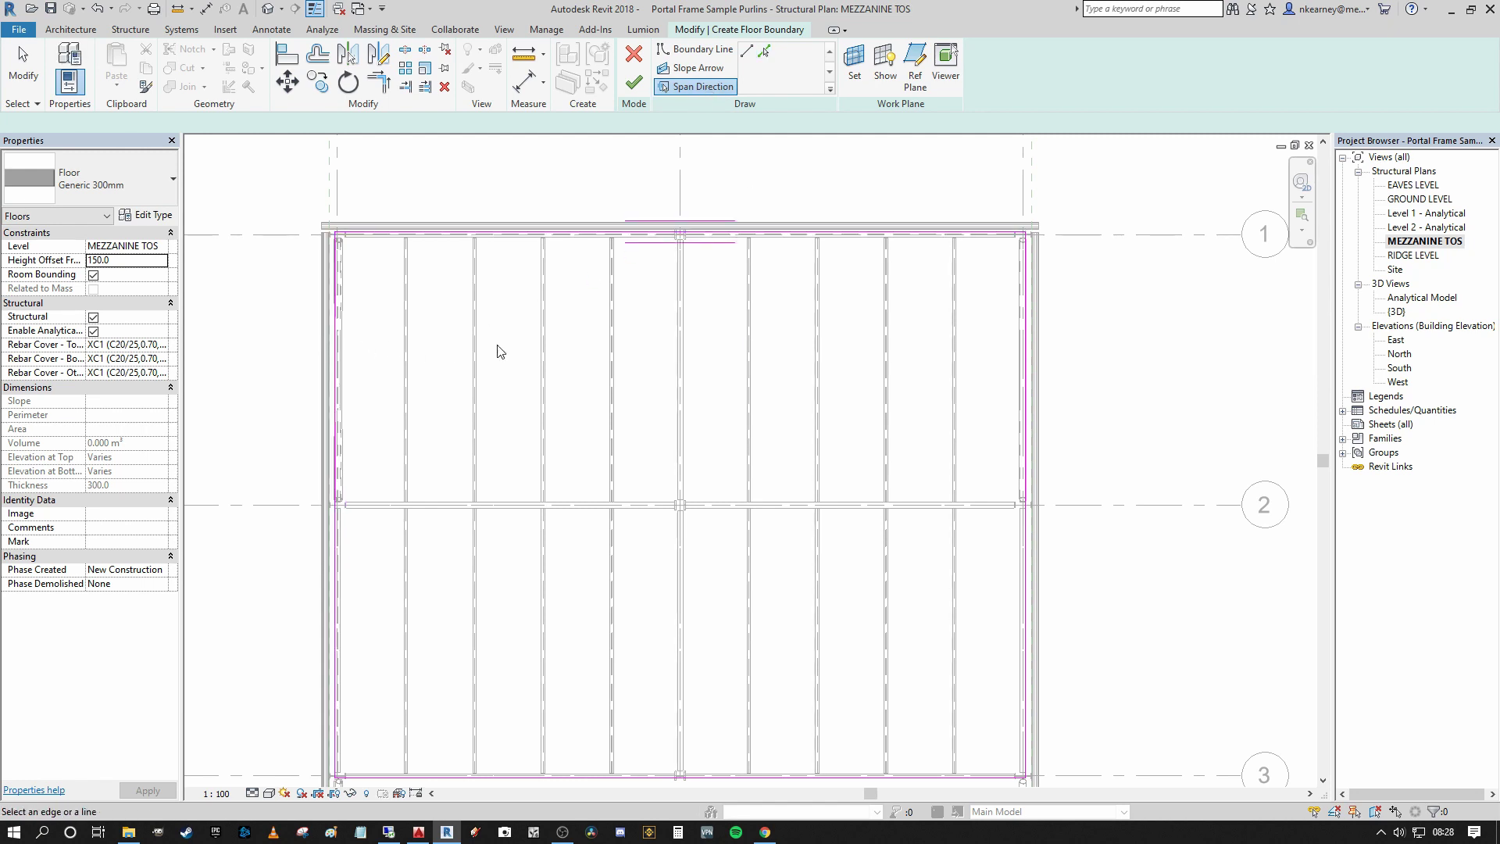
pyautogui.scroll(-3, 778, 324)
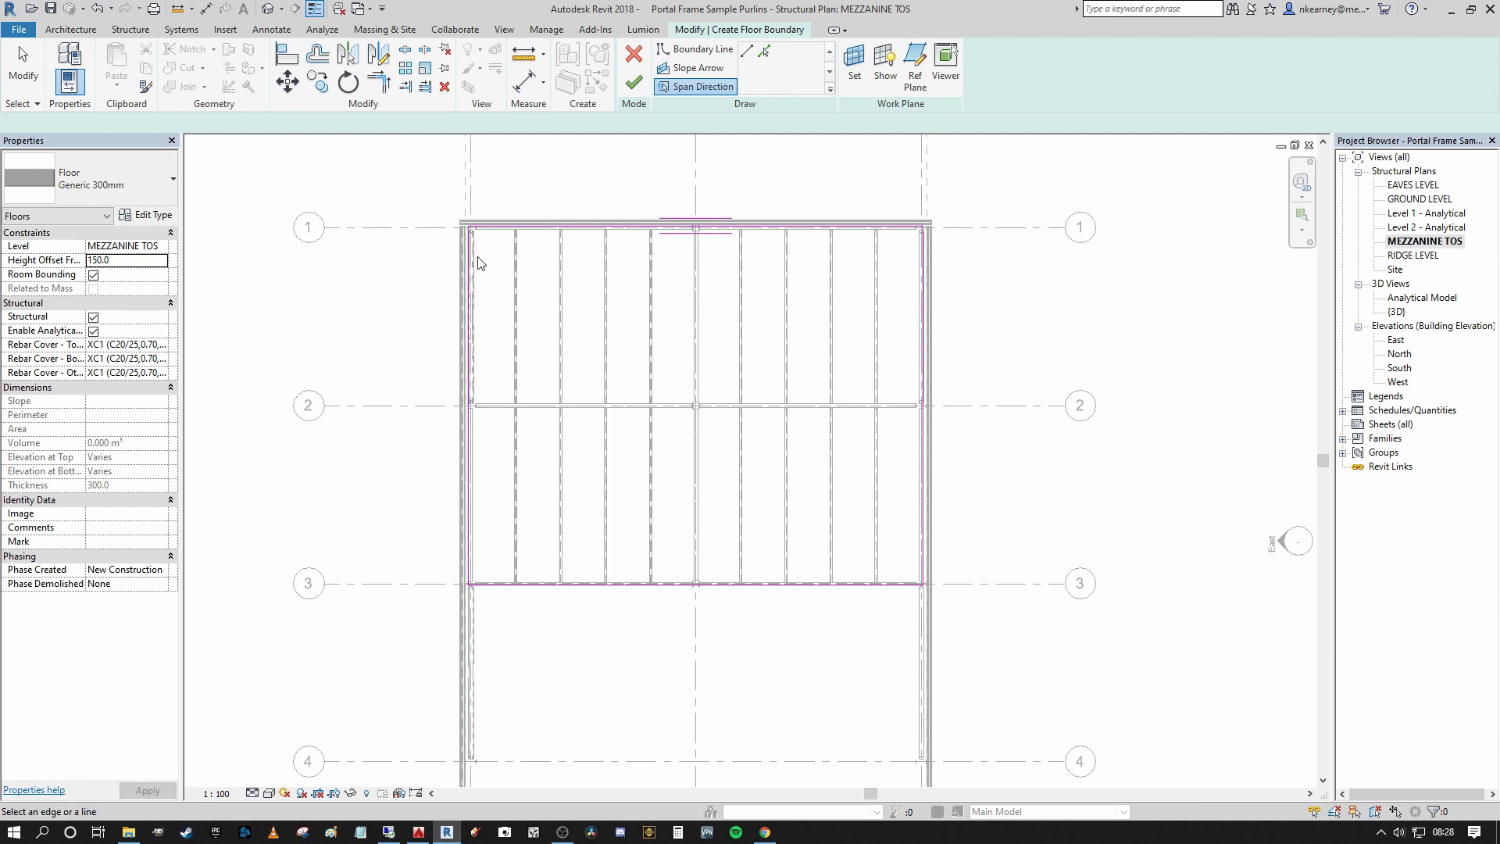
pyautogui.moveTo(804, 197); pyautogui.dragTo(804, 189, button='middle')
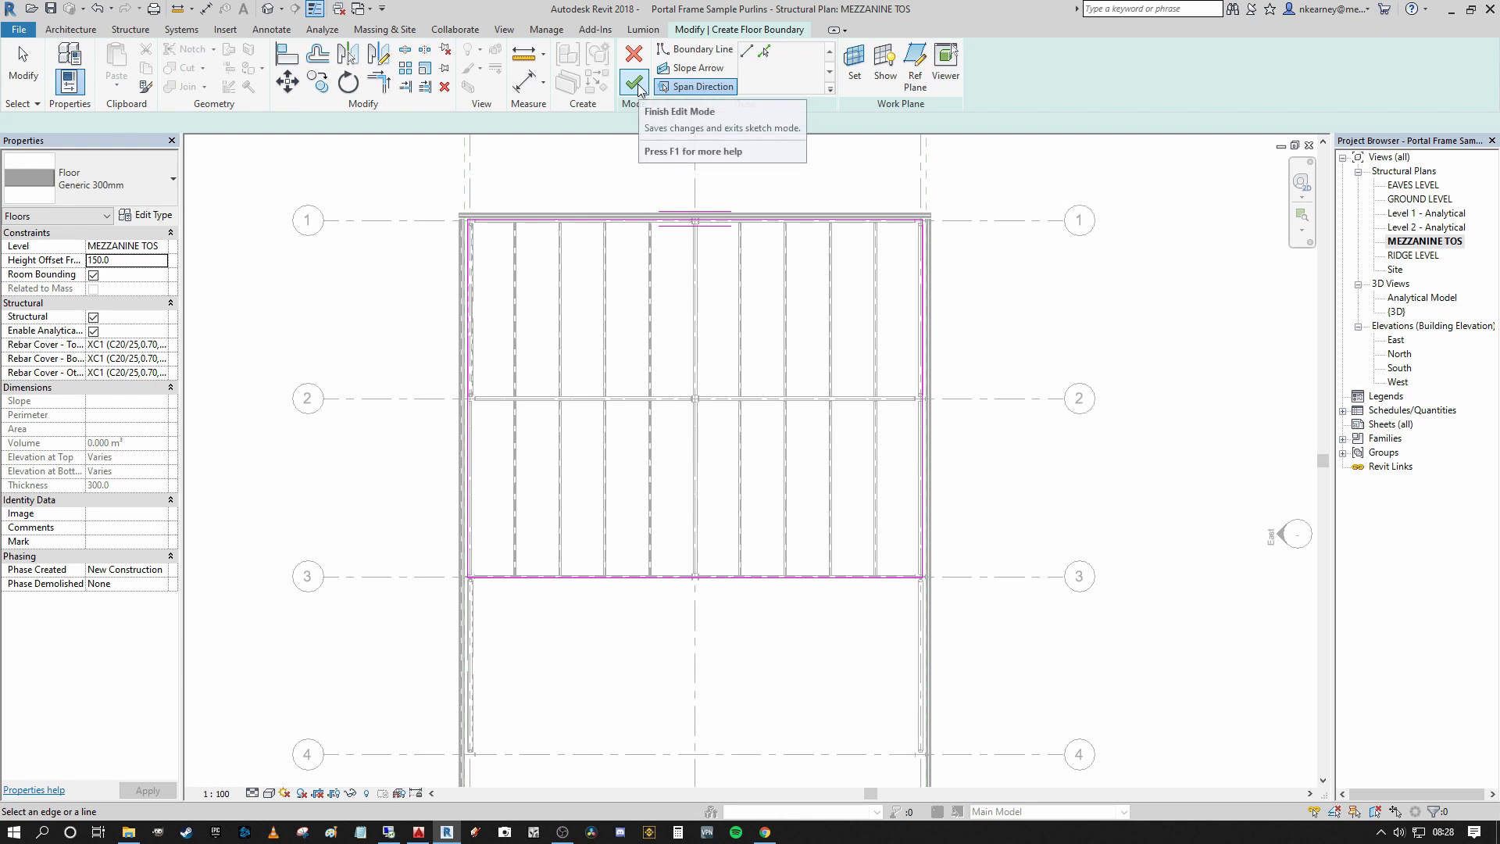
pyautogui.click(634, 81)
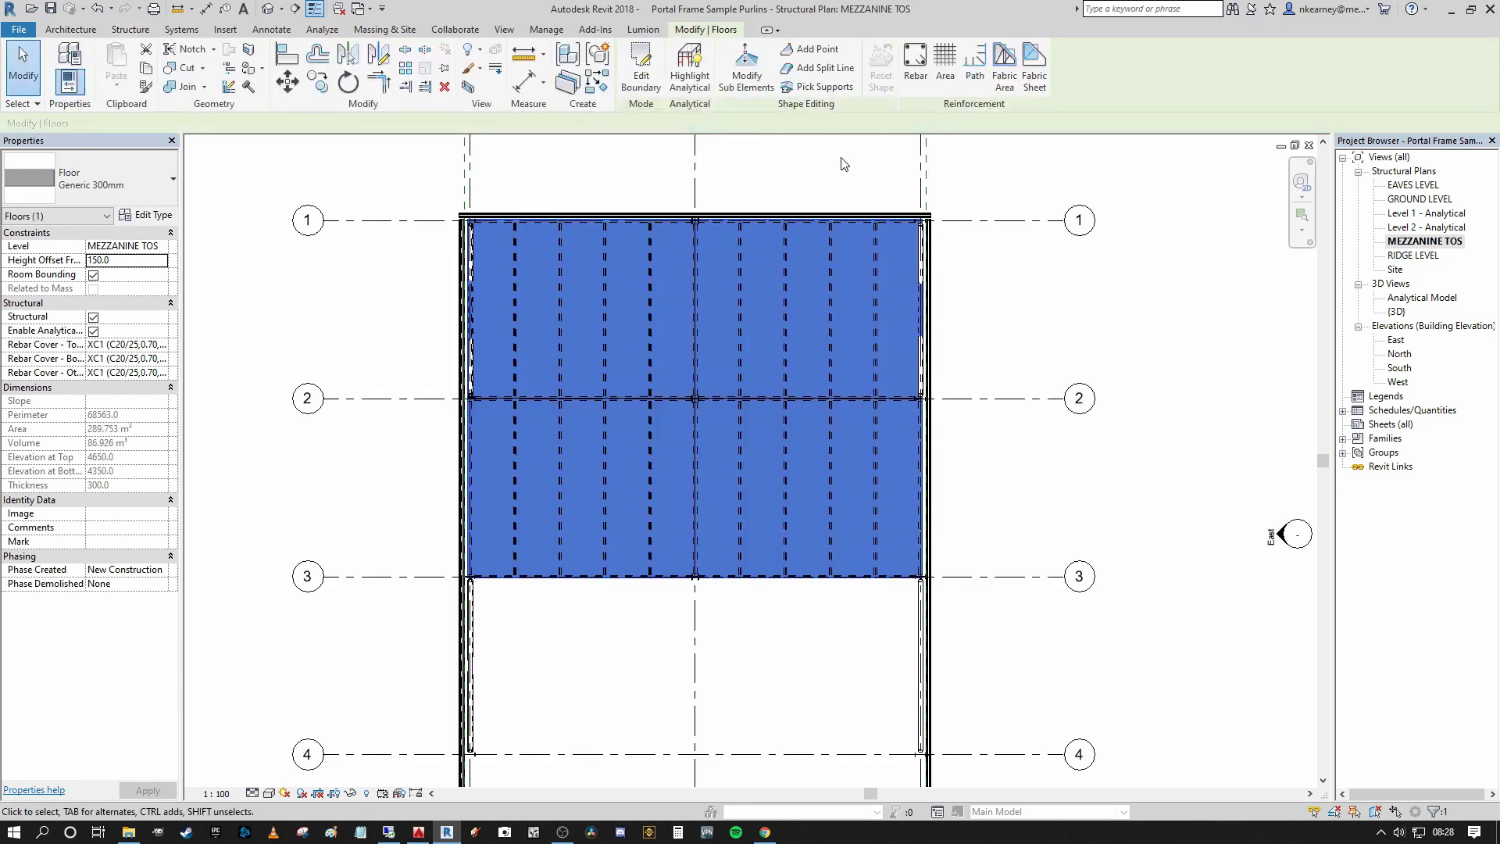
# Step: Deselect the floor and open the default 3D view at the mezzanine slab edge beside the steel columns
pyautogui.click(841, 173)
pyautogui.moveTo(832, 176); pyautogui.dragTo(798, 253, button='middle')
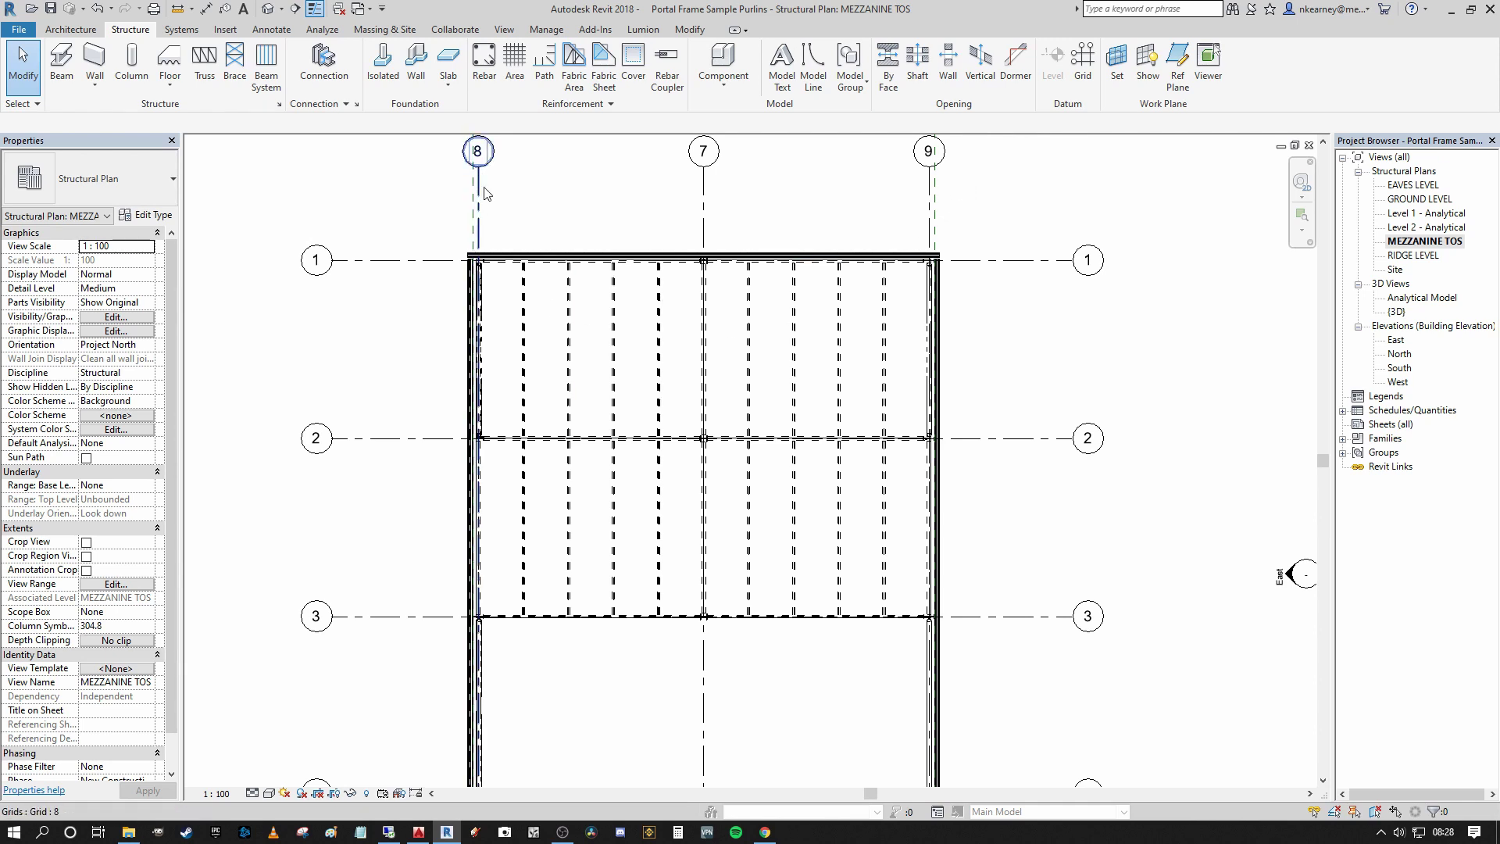
pyautogui.moveTo(549, 198); pyautogui.dragTo(623, 227, button='middle')
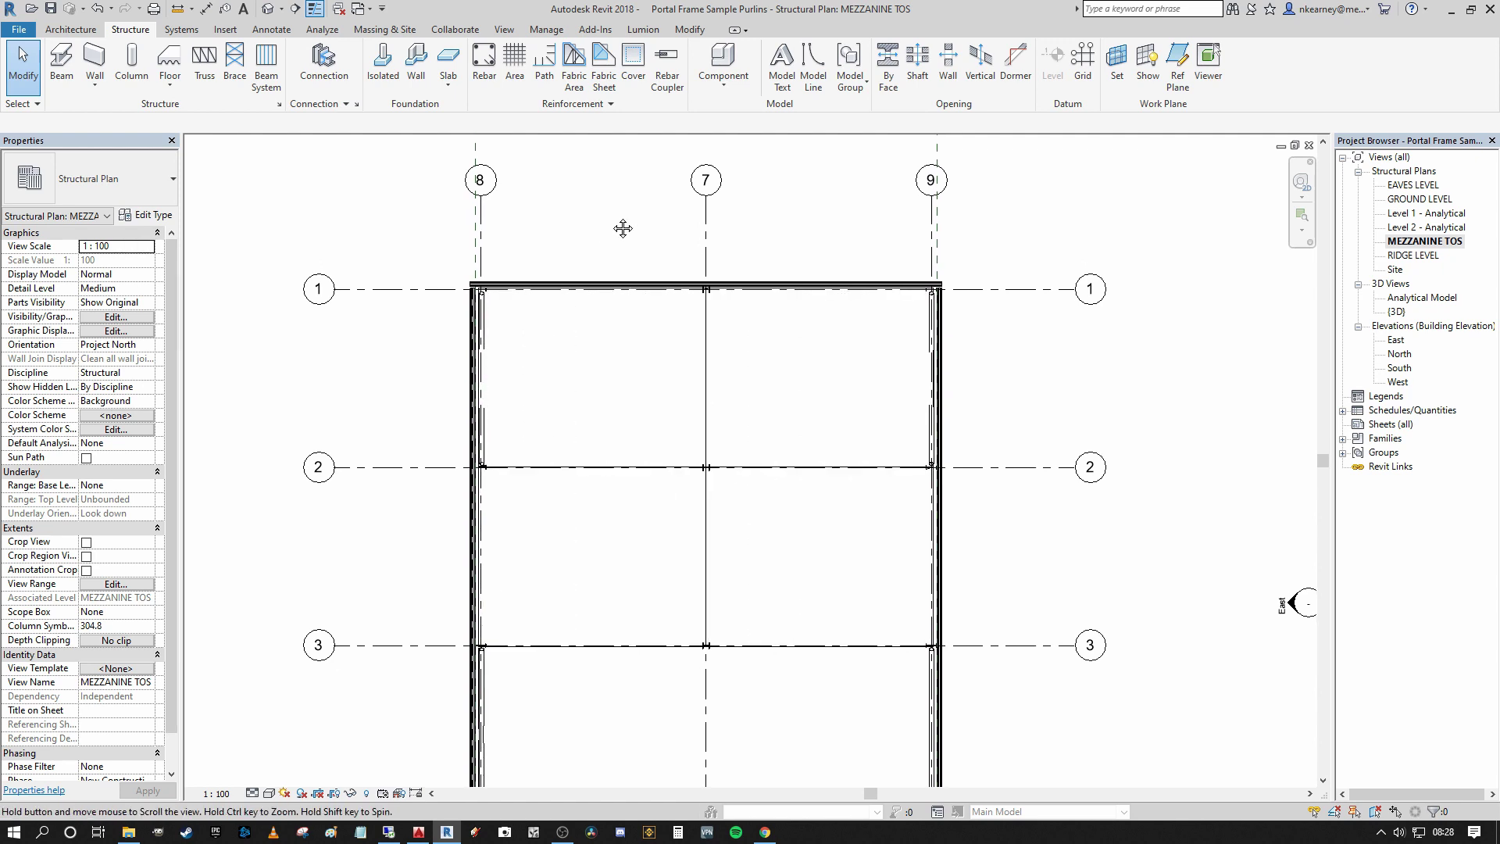
pyautogui.click(272, 14)
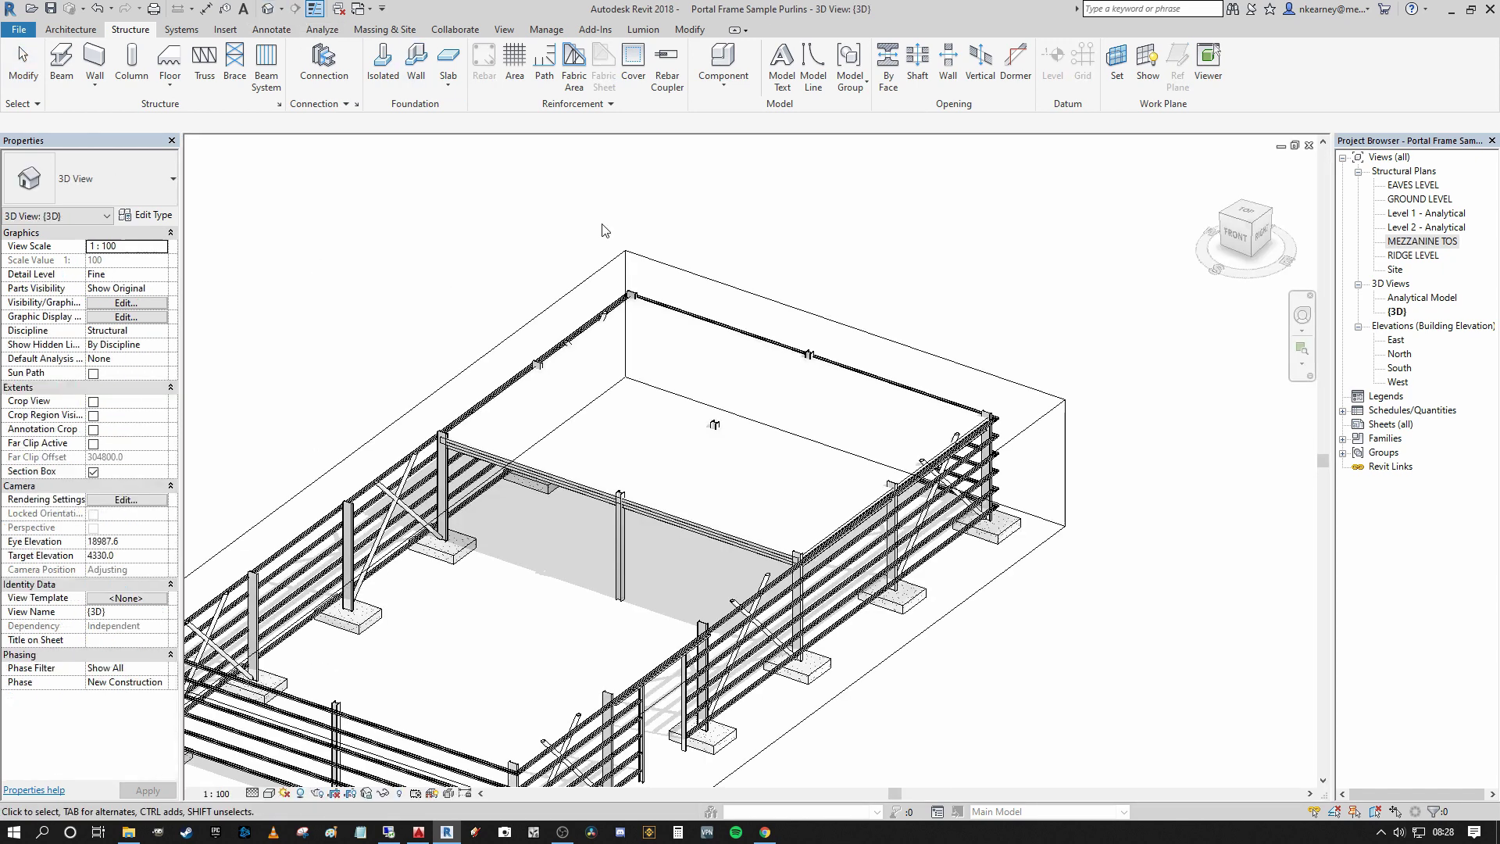
pyautogui.scroll(5, 403, 475)
pyautogui.scroll(6, 401, 475)
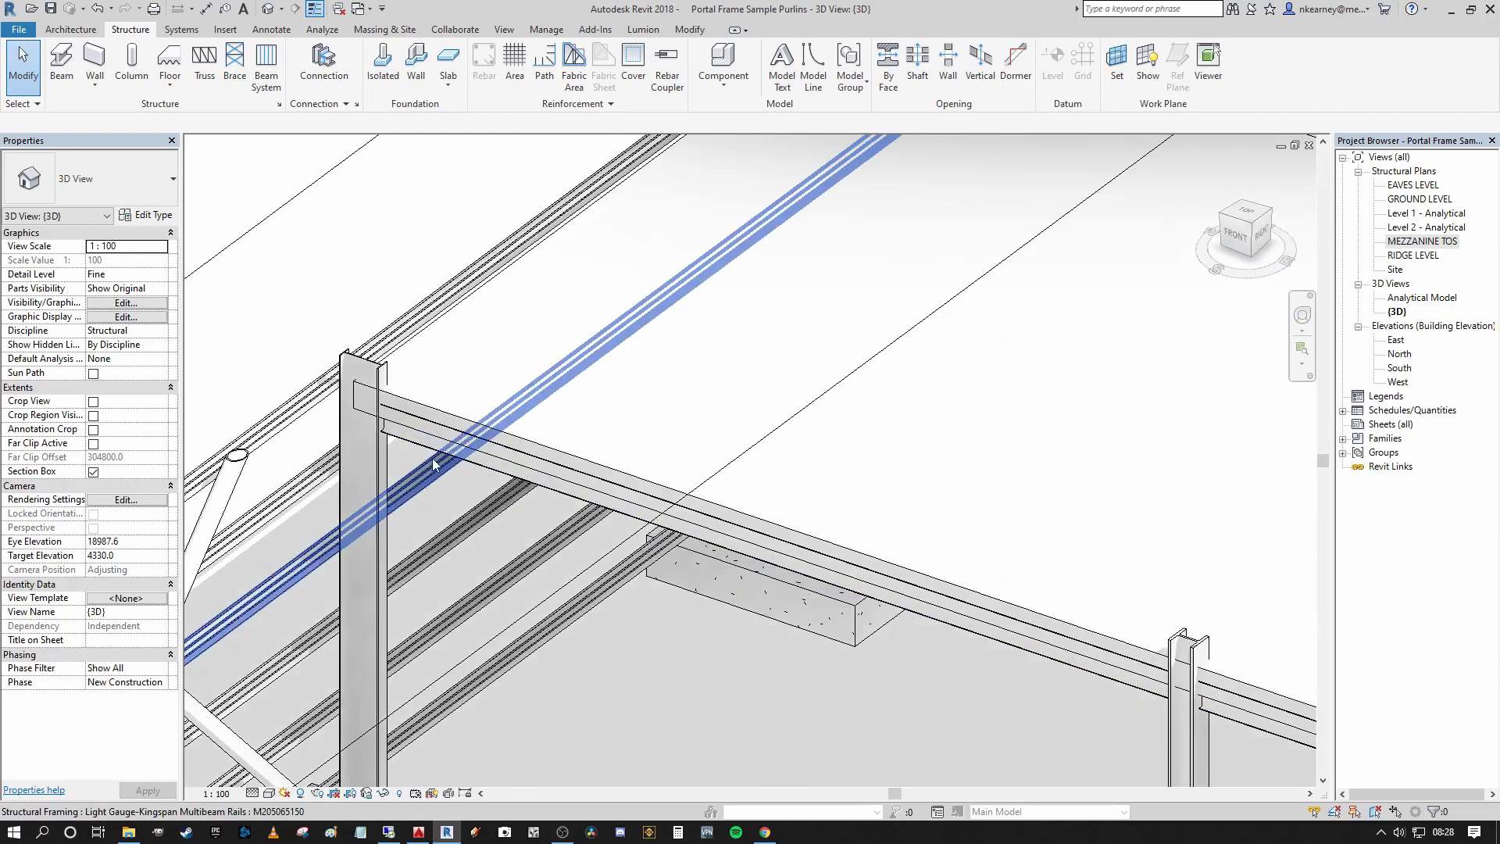
pyautogui.scroll(-5, 404, 416)
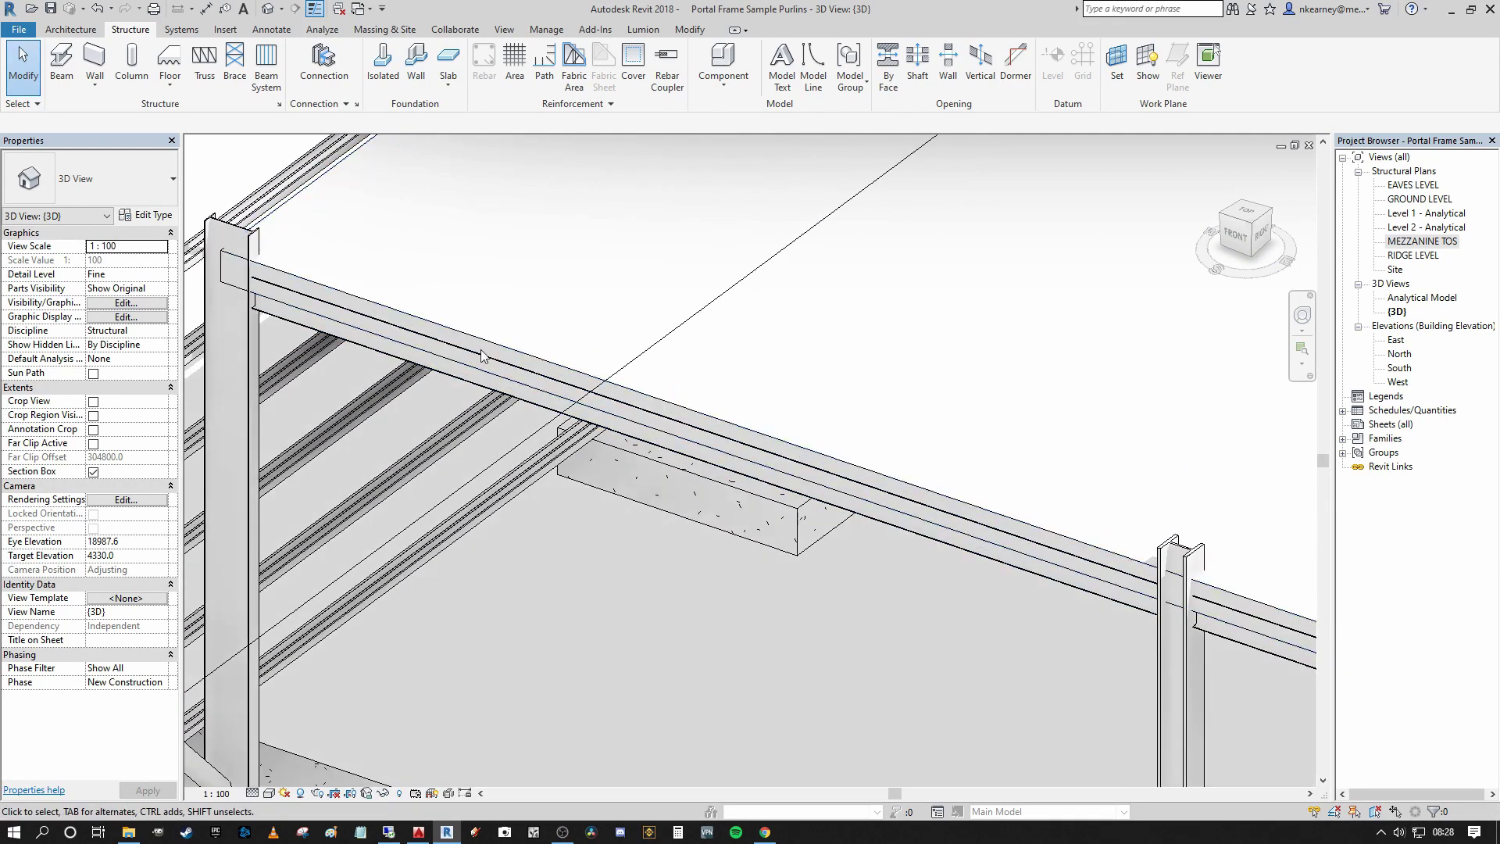
# Step: Duplicate the mezzanine floor's type under the name 150mm Composite Slab Comflor 60 Deck
pyautogui.click(477, 344)
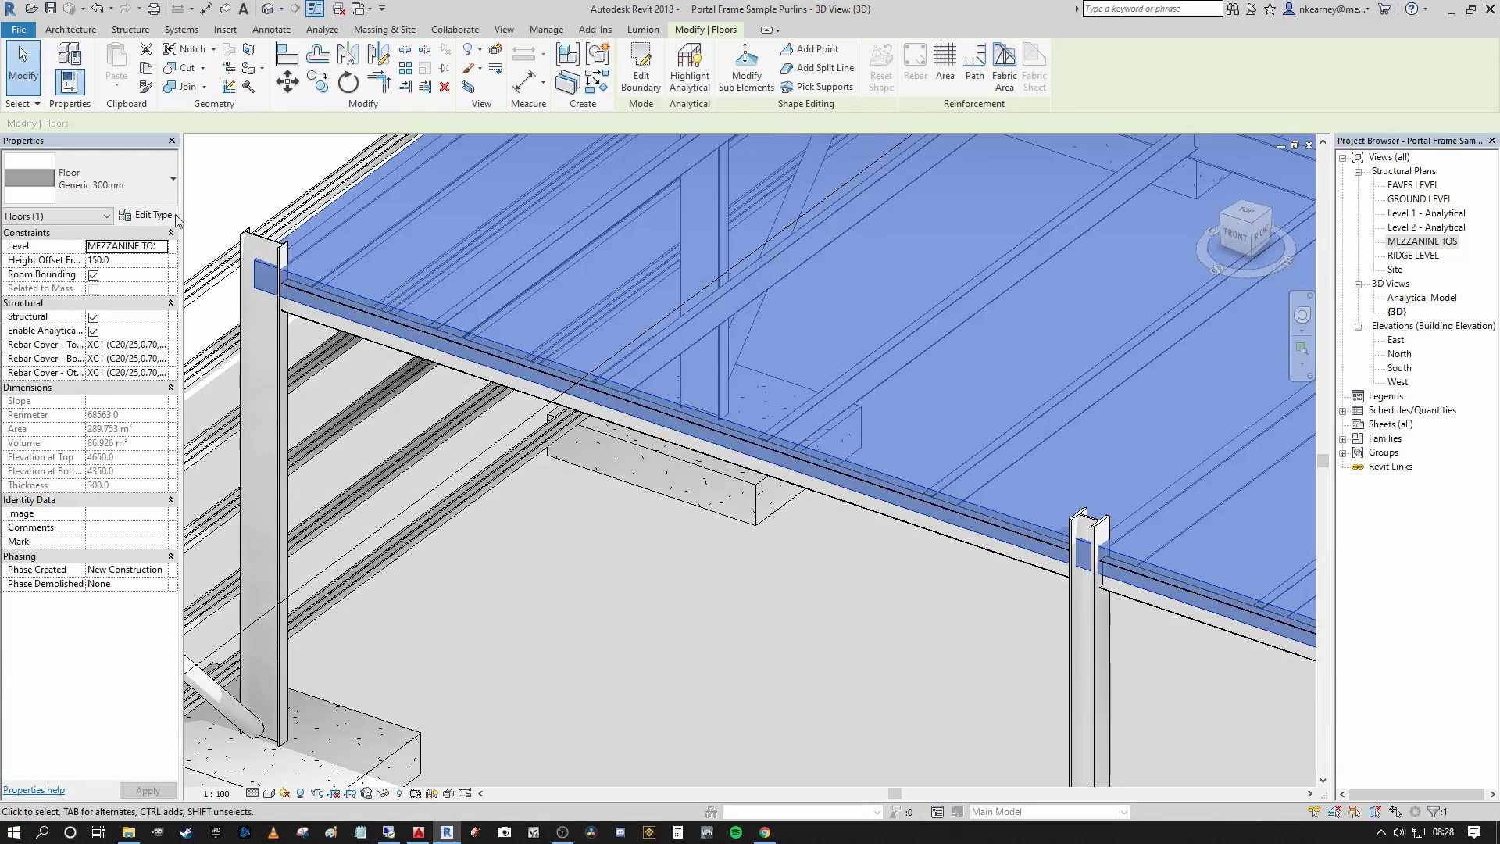
pyautogui.click(149, 217)
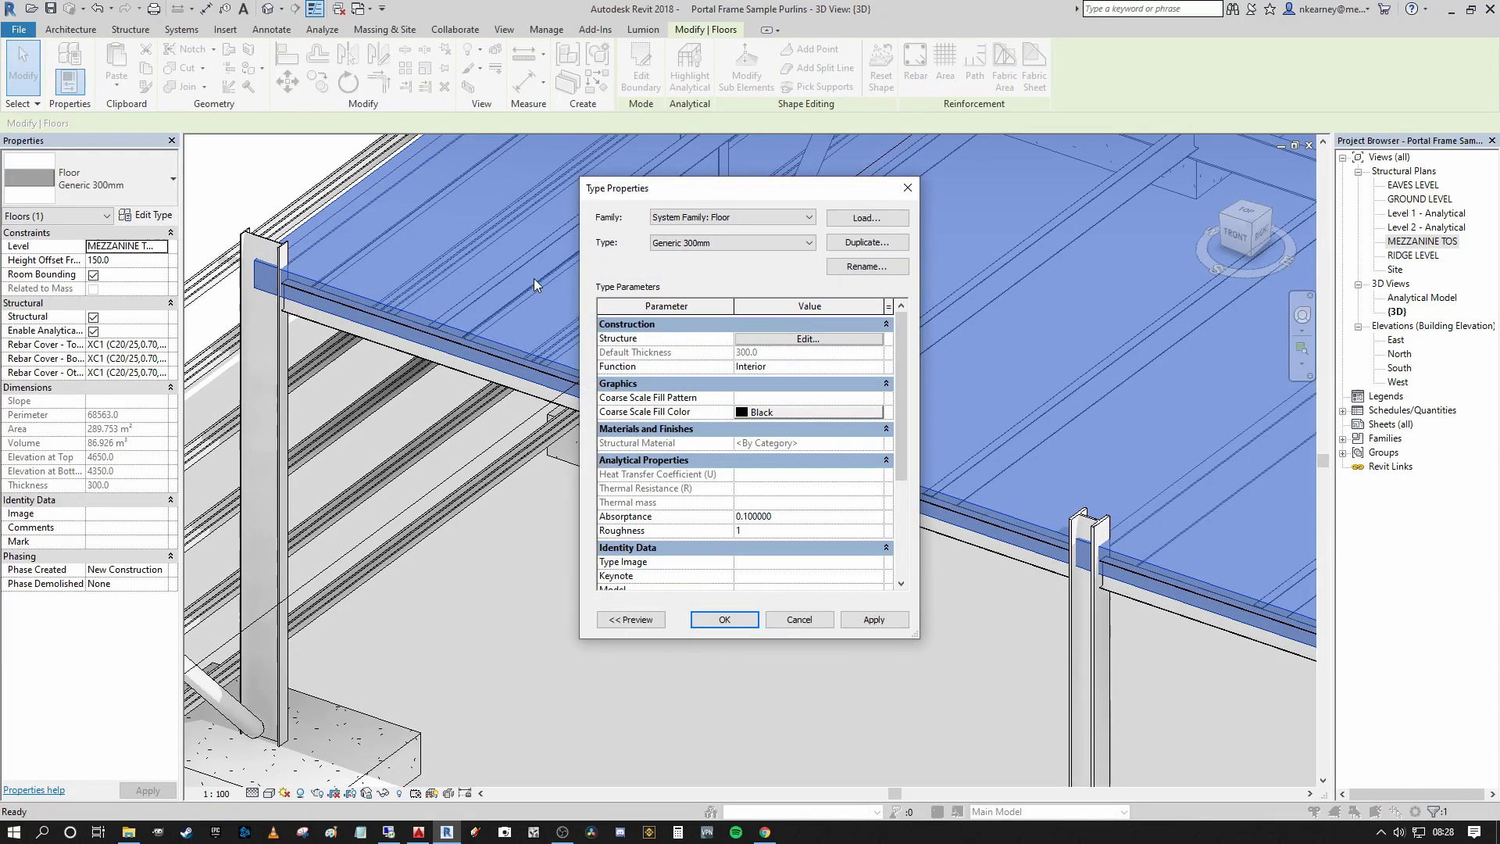
pyautogui.click(867, 242)
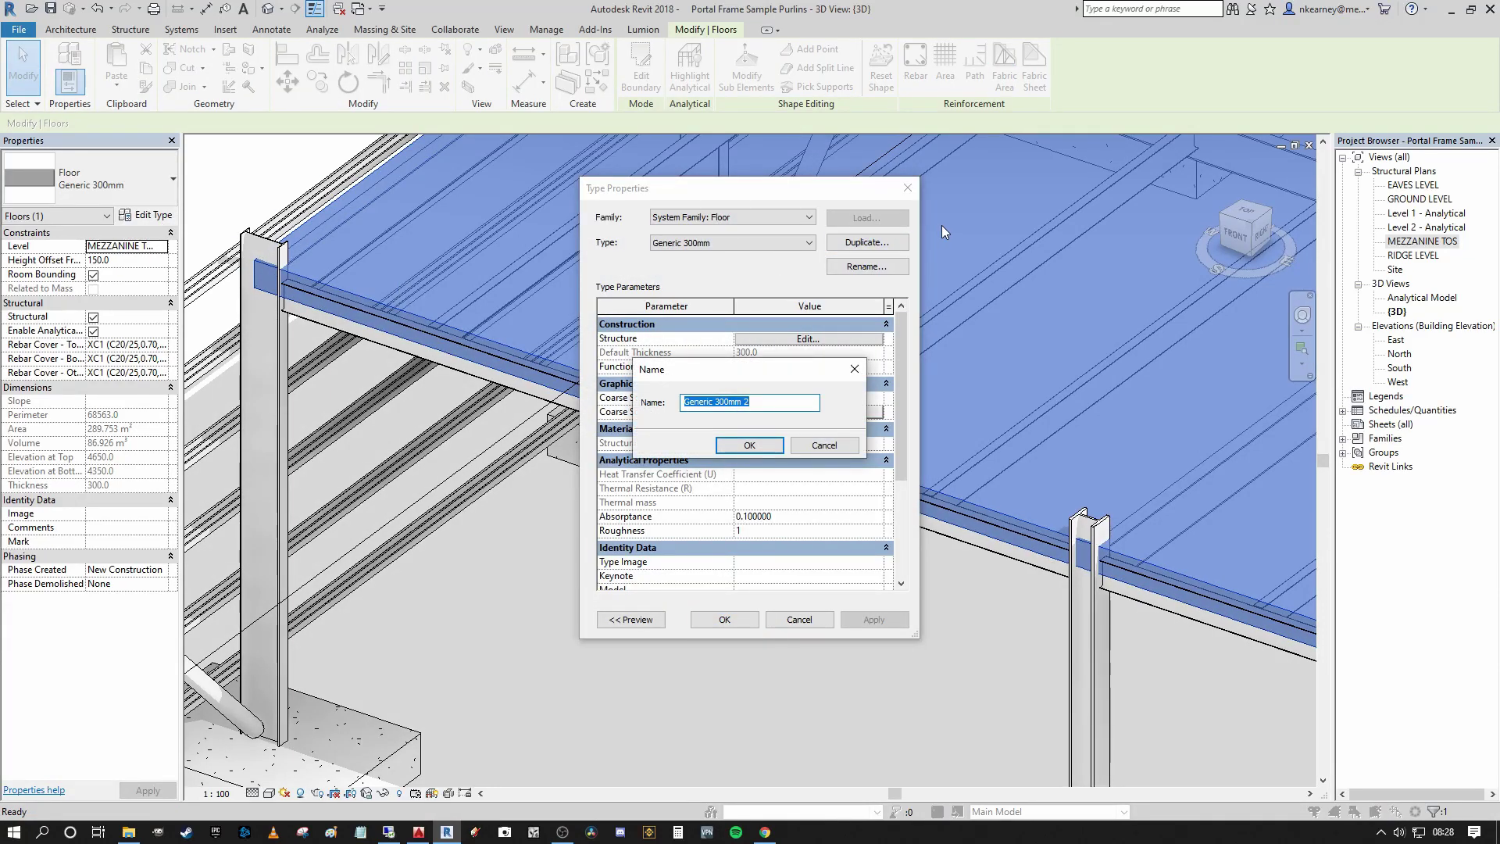
pyautogui.write('150mm cOMPOSITE')
pyautogui.press('BackSpace')
pyautogui.press('BackSpace')
pyautogui.press('BackSpace')
pyautogui.press('BackSpace')
pyautogui.press('BackSpace')
pyautogui.write('60 Deck')
pyautogui.press('Return')
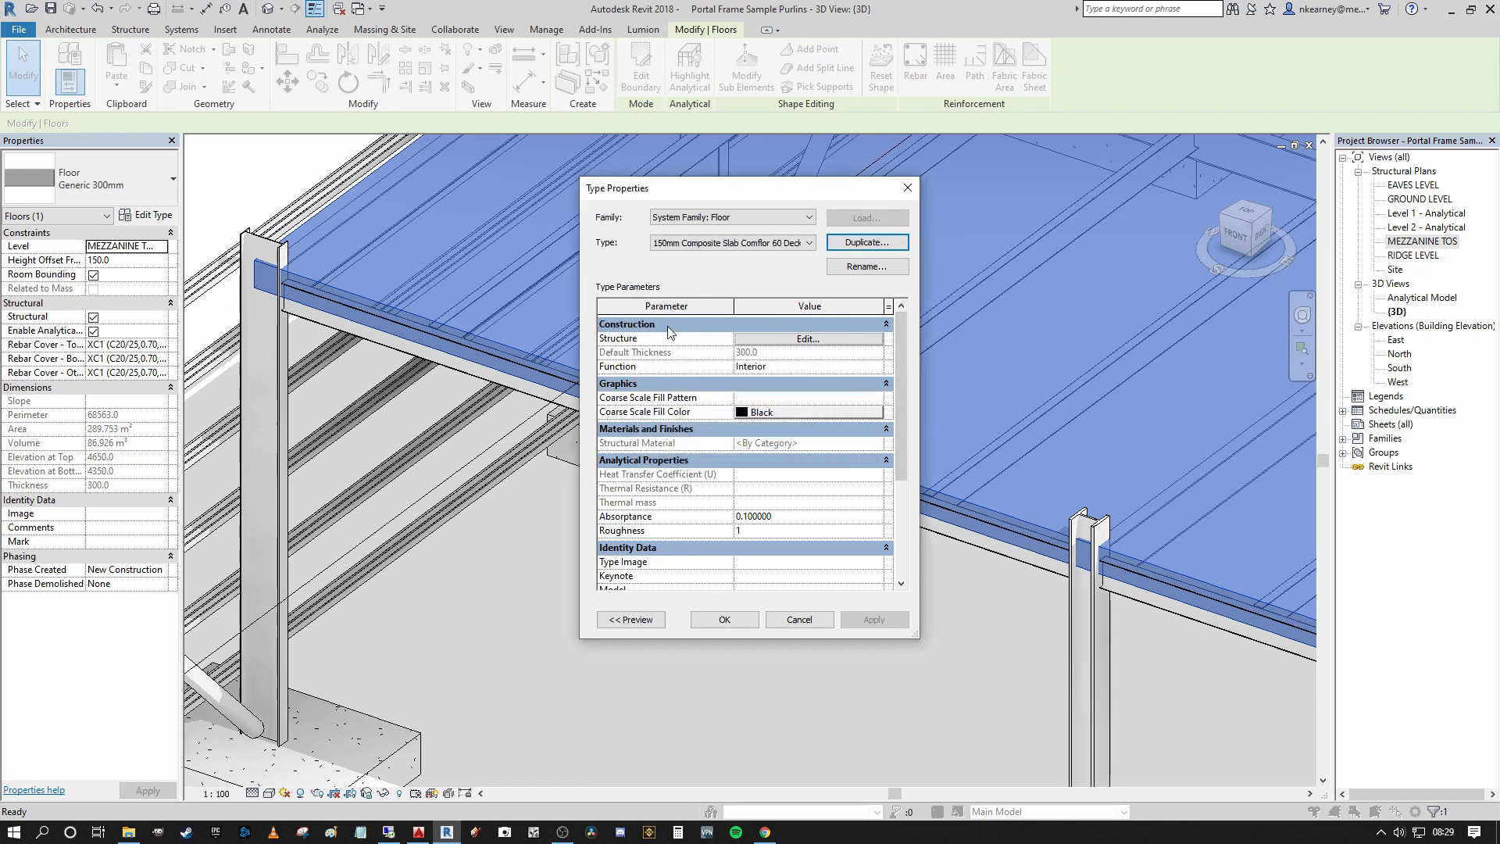
# Step: Open the new type's layer structure with its section preview and assign Concrete - Cast-in-Place Concrete to the structure layer
pyautogui.click(806, 340)
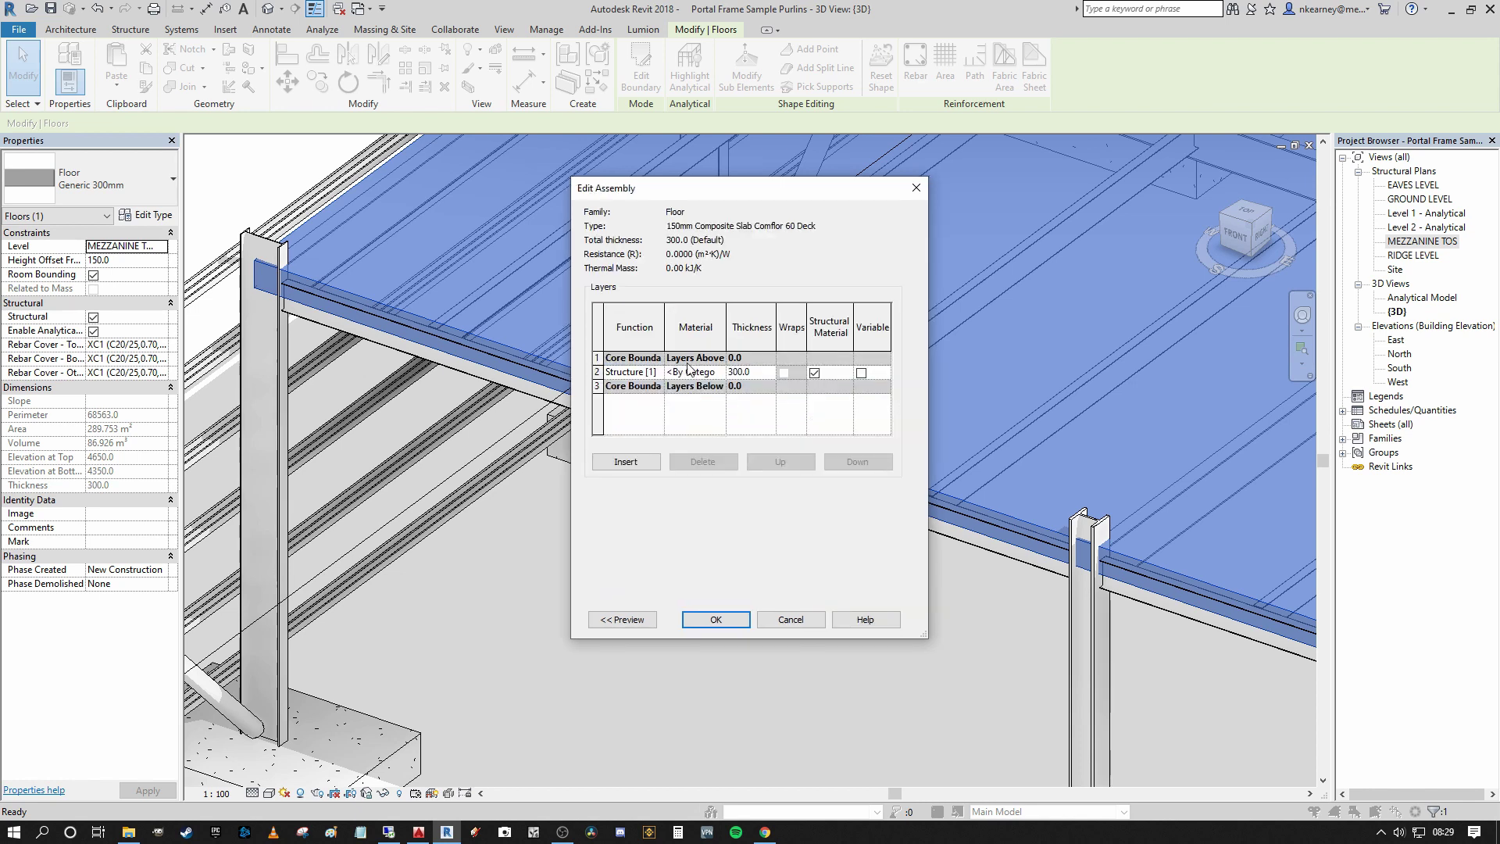
pyautogui.moveTo(721, 198)
pyautogui.mouseDown()
pyautogui.moveTo(887, 197)
pyautogui.moveTo(728, 185)
pyautogui.mouseUp()
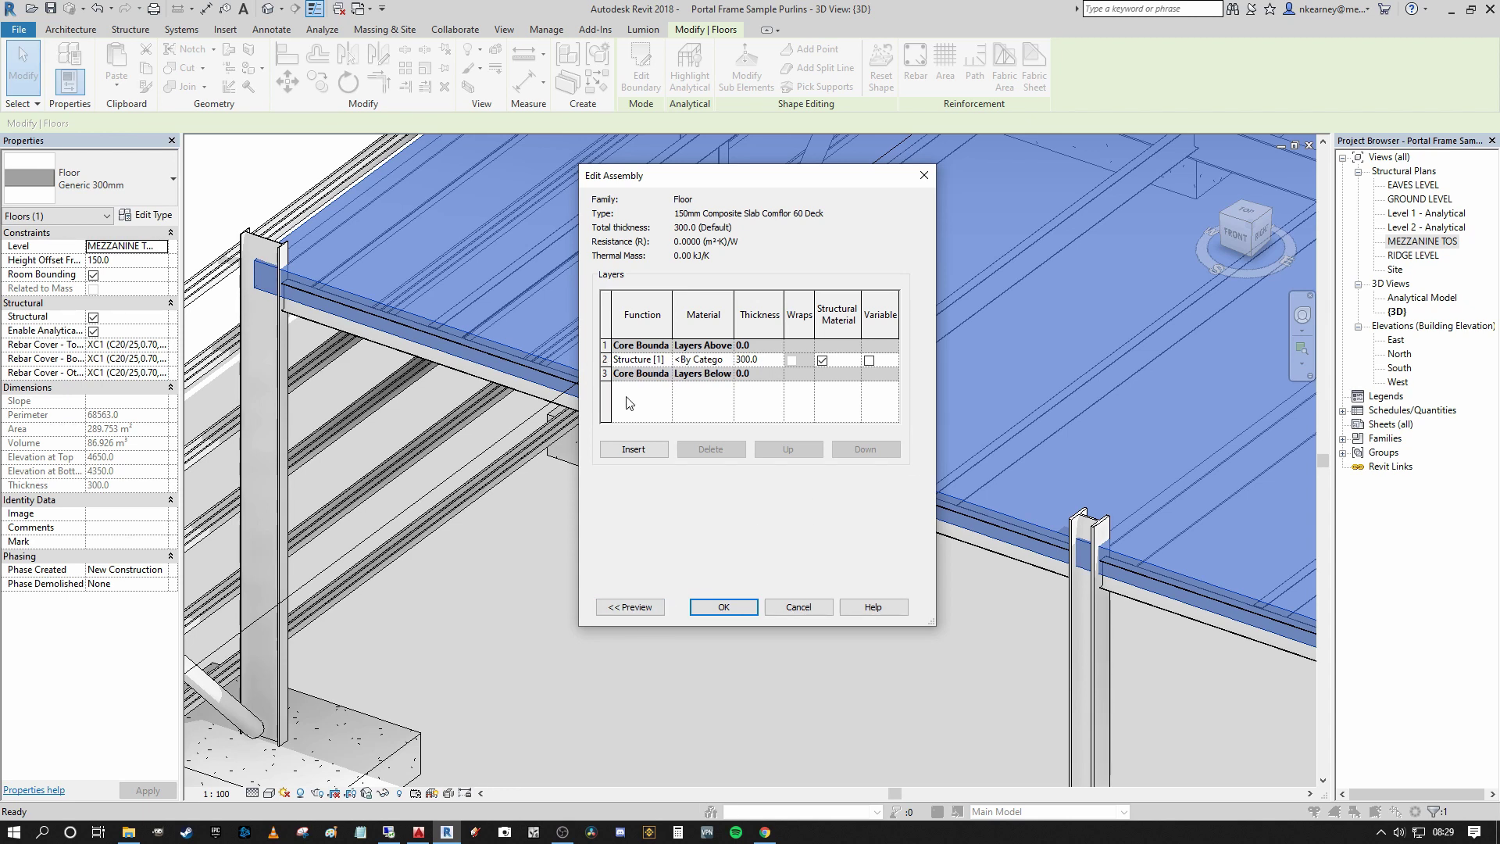
pyautogui.click(630, 607)
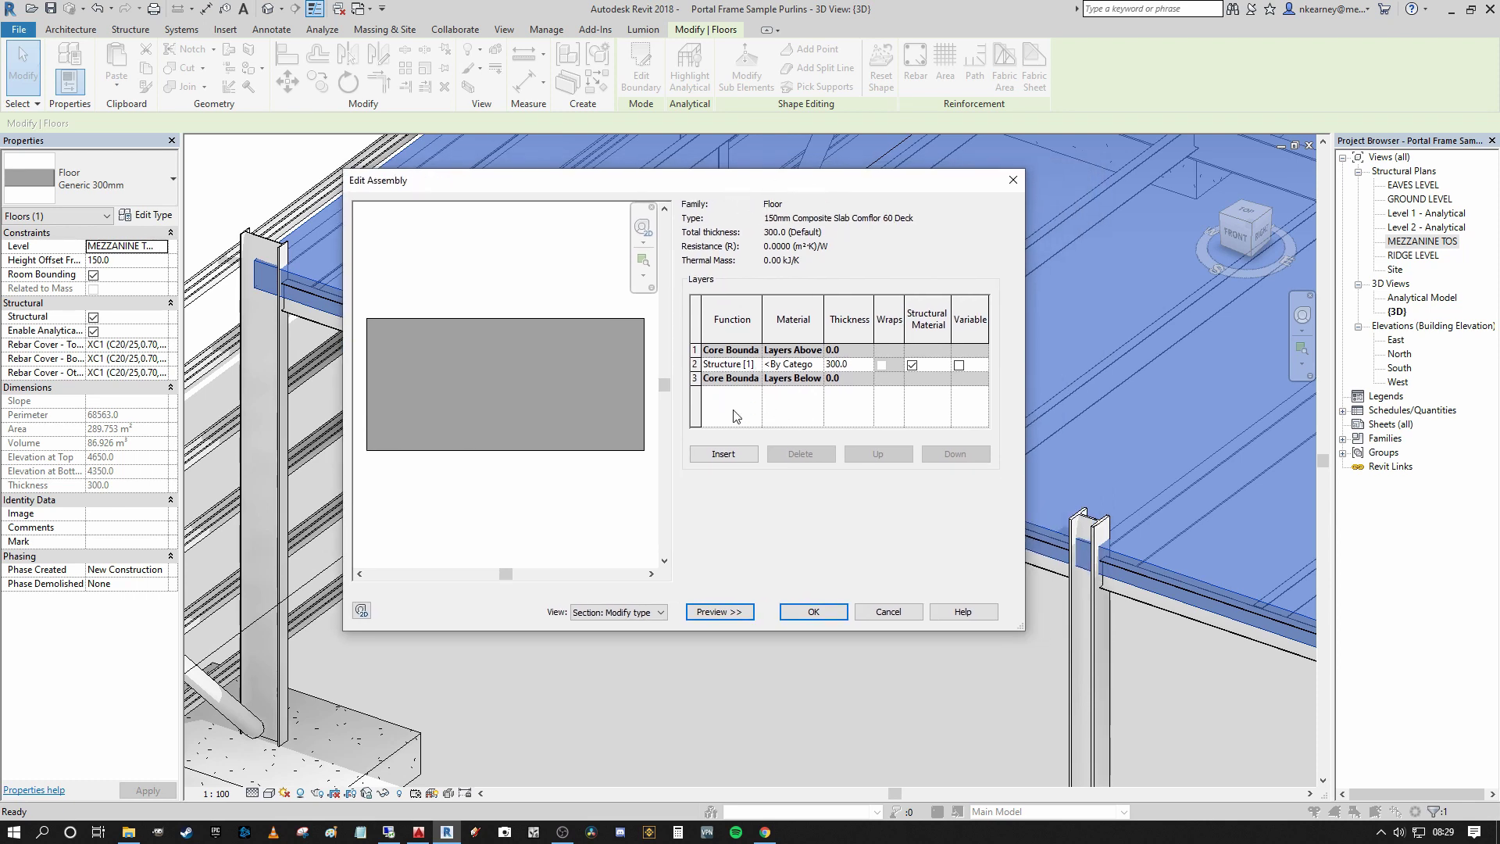
pyautogui.click(820, 365)
pyautogui.click(815, 364)
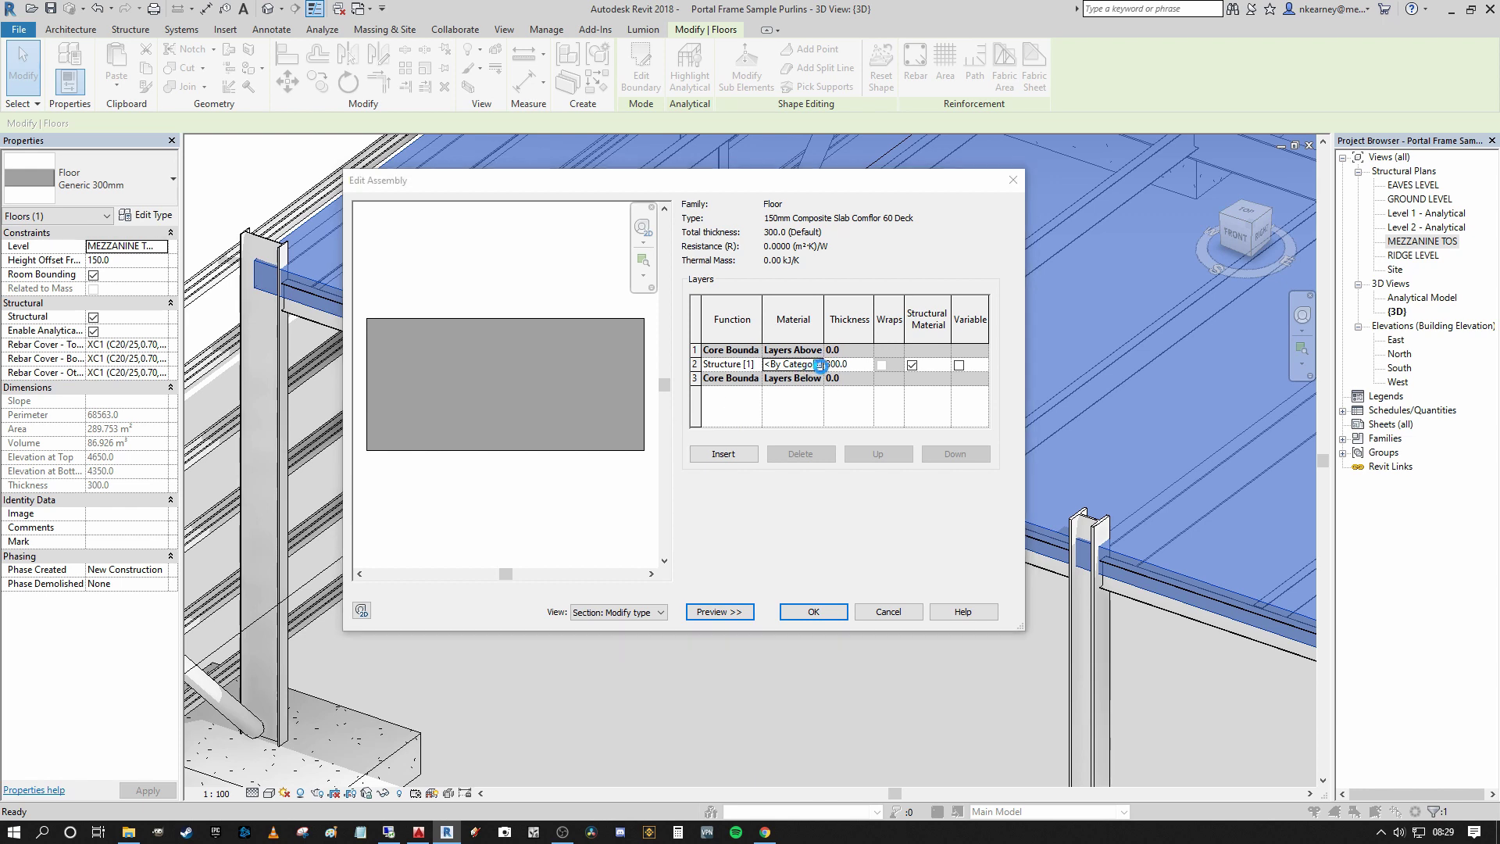
pyautogui.write('concrete')
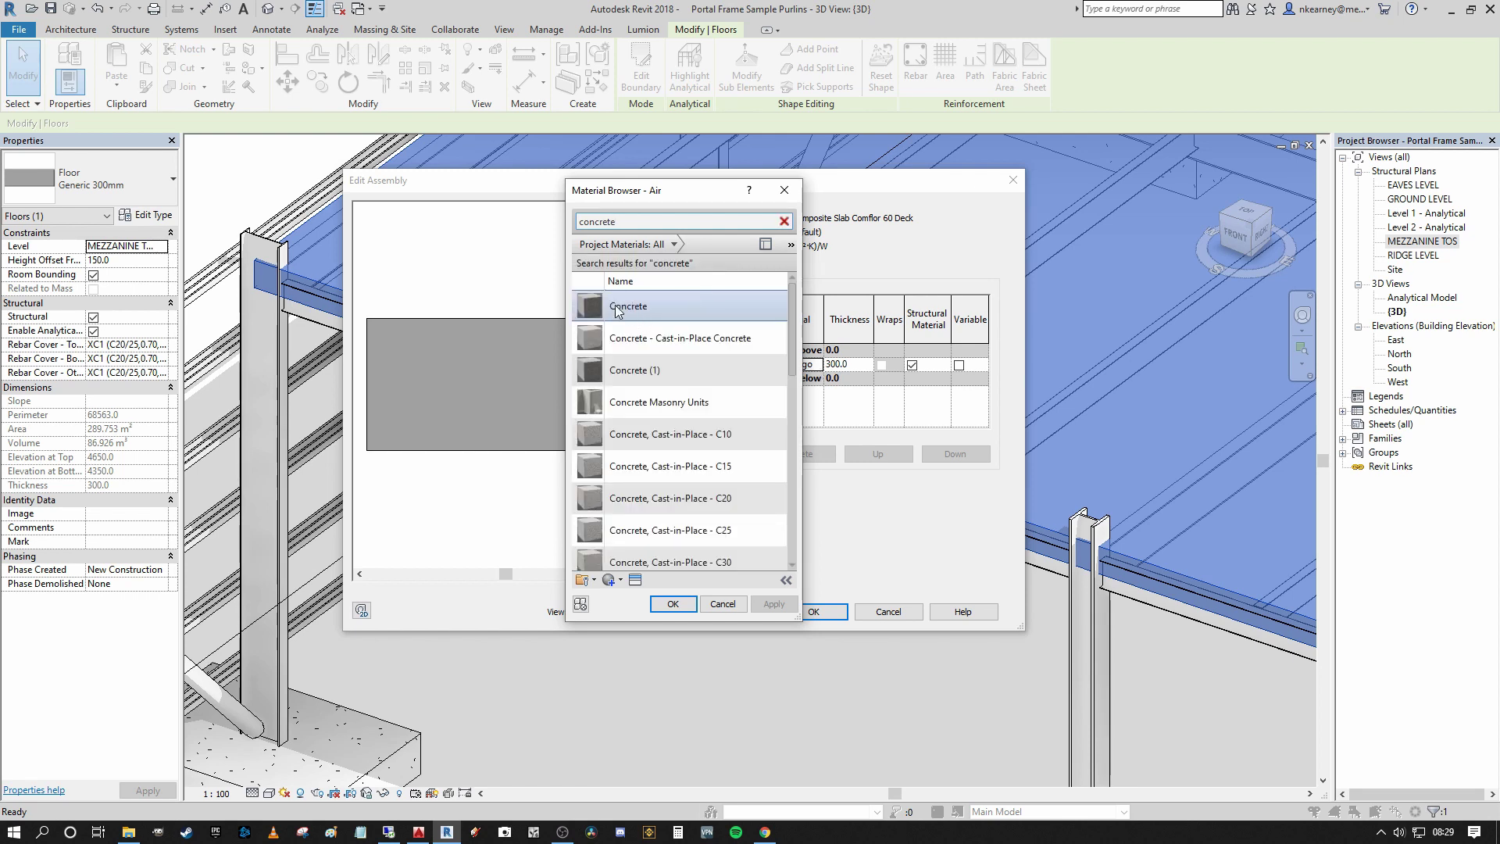
pyautogui.click(634, 340)
pyautogui.click(670, 605)
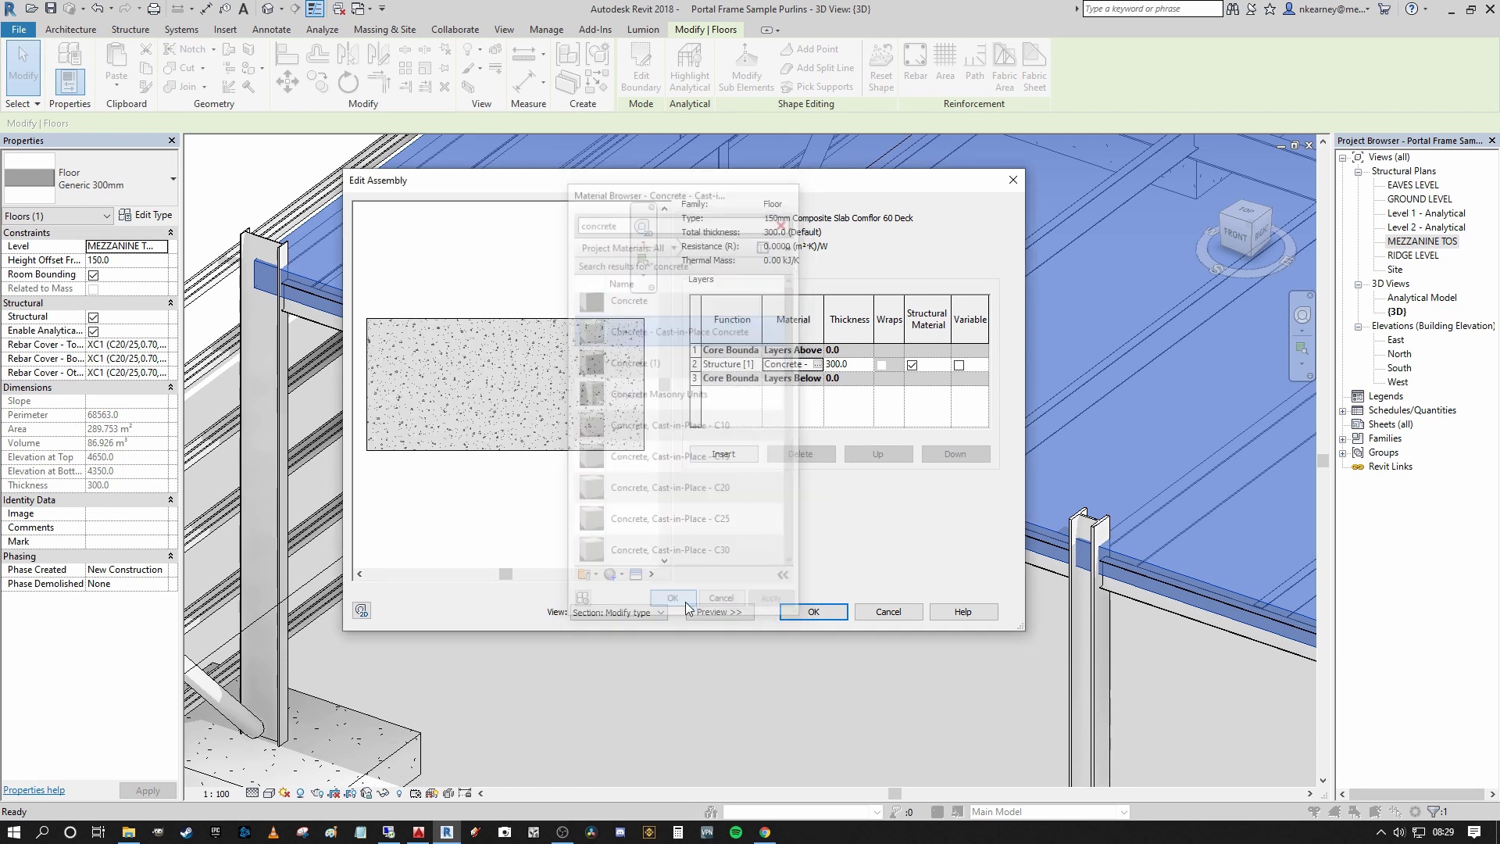
# Step: Set the concrete structure layer's thickness to 150 mm
pyautogui.click(855, 364)
pyautogui.write('150')
pyautogui.click(820, 414)
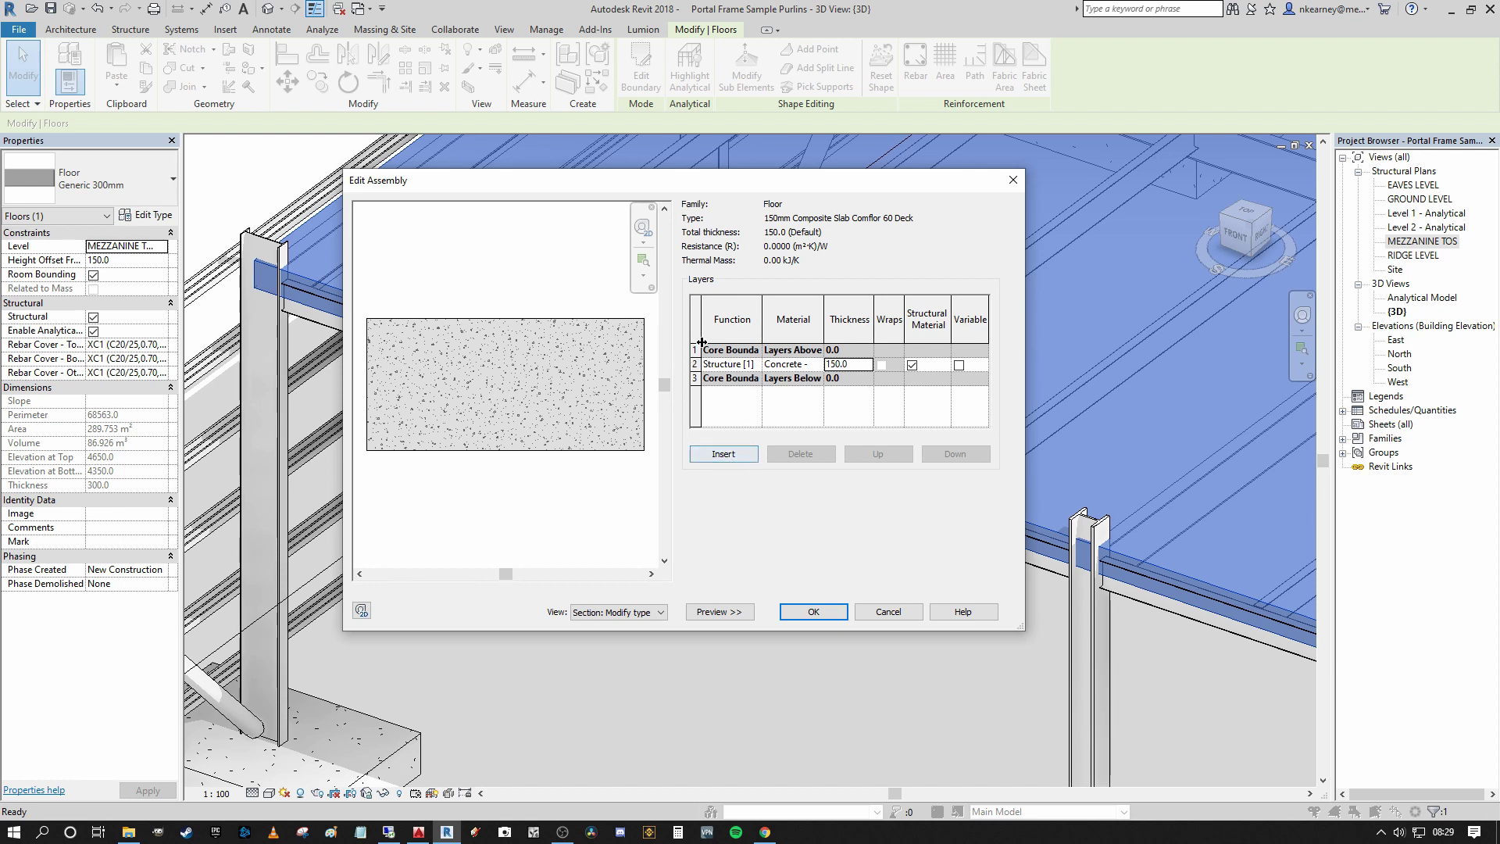
# Step: Insert a new layer directly below the concrete and set its function to Structural Deck
pyautogui.click(722, 453)
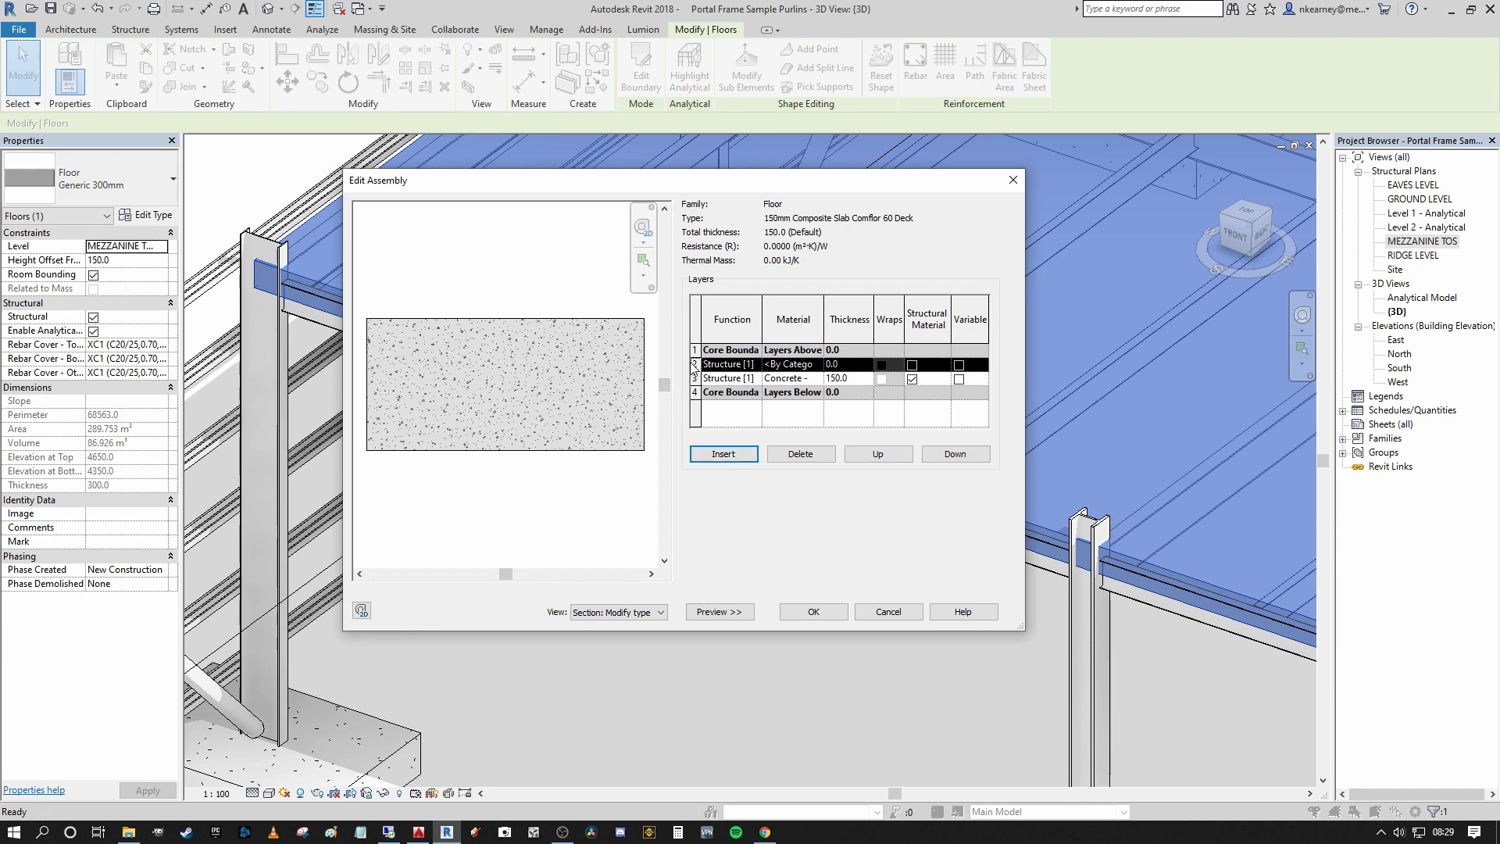
pyautogui.click(961, 458)
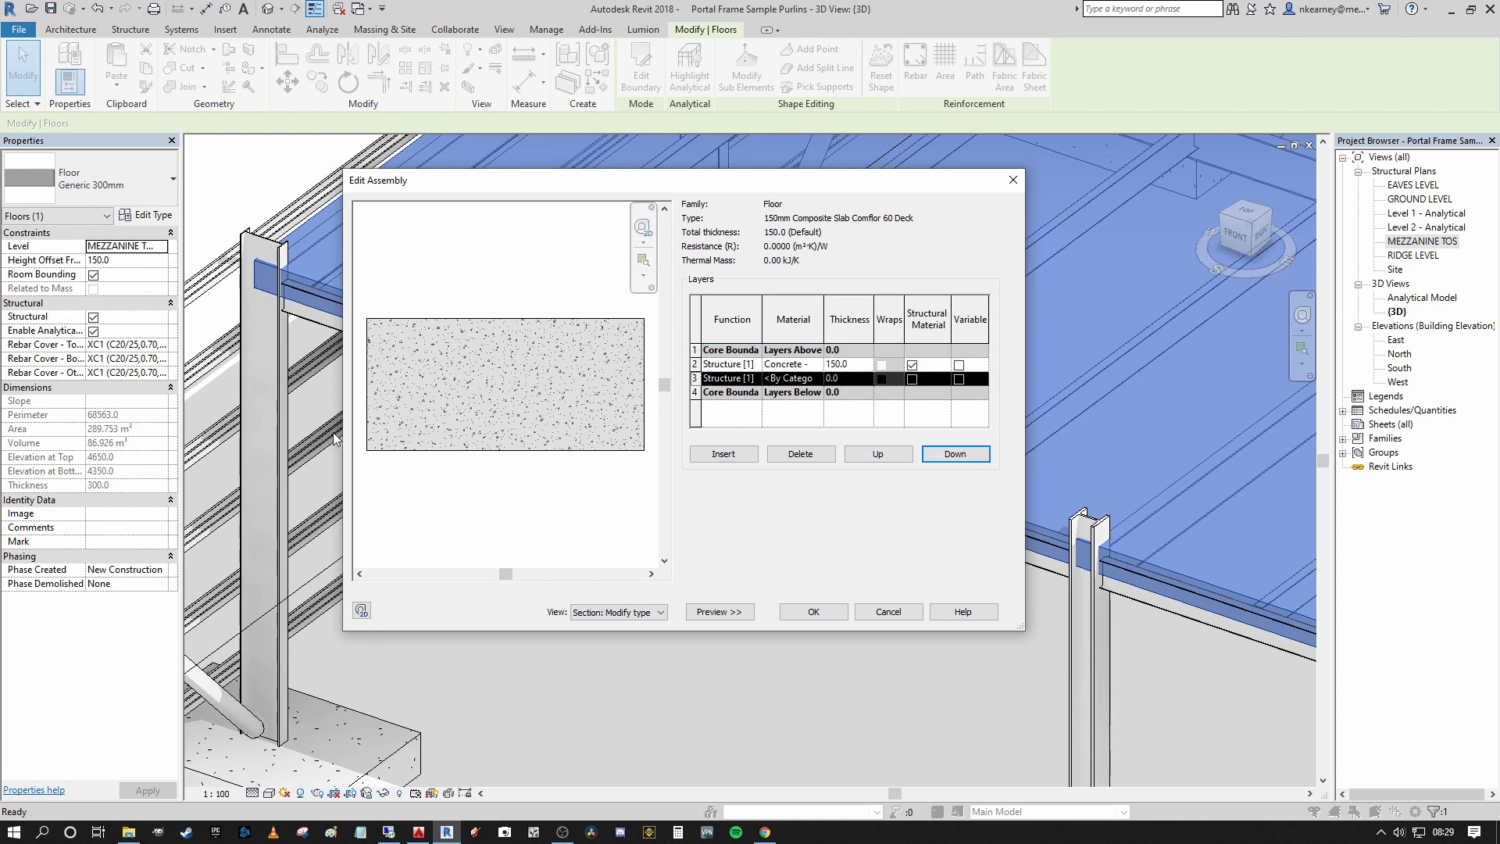
pyautogui.click(754, 379)
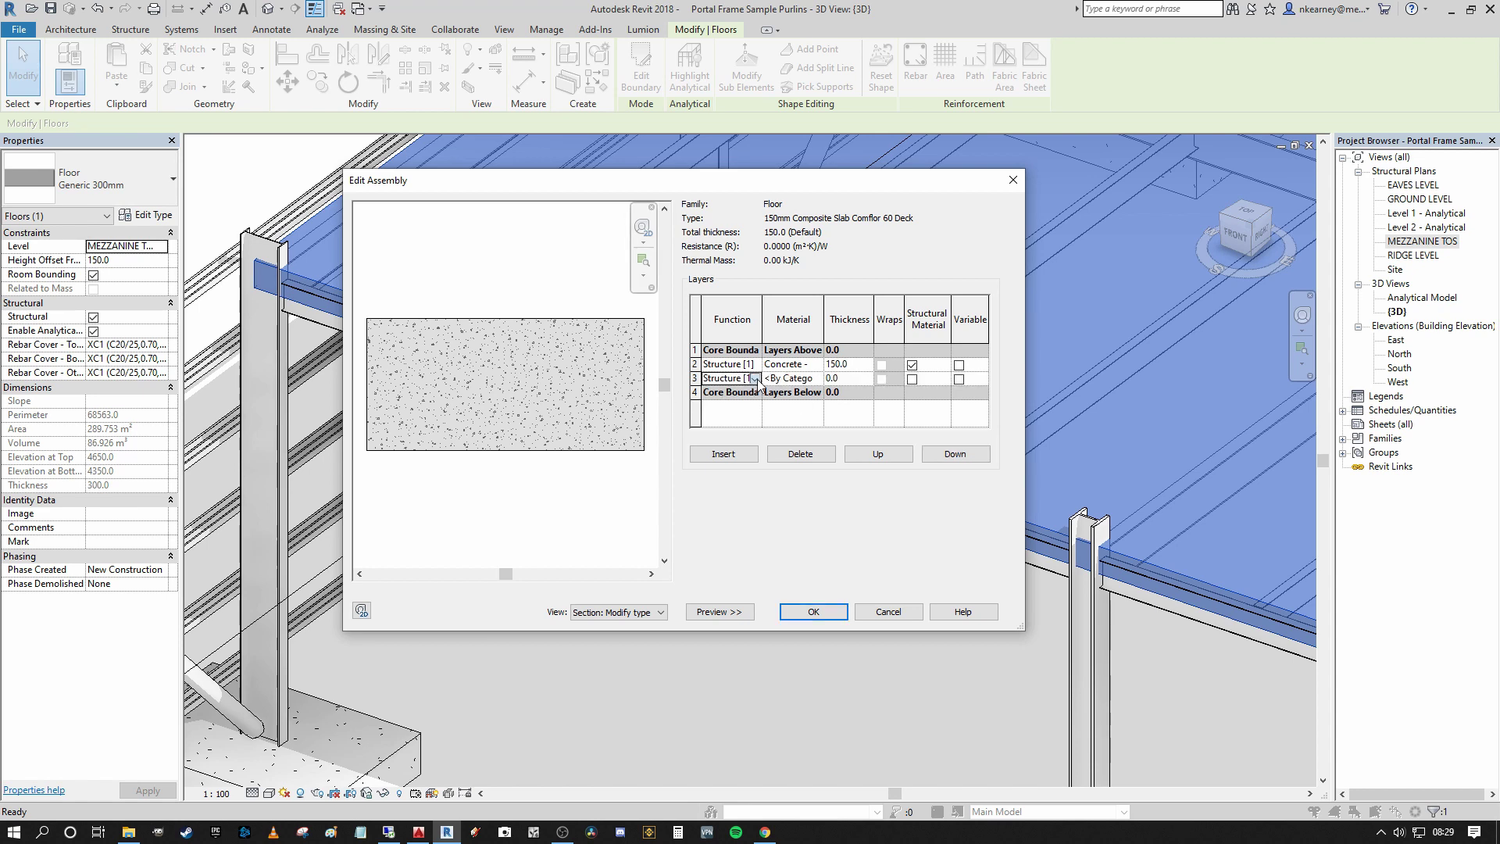
pyautogui.click(756, 378)
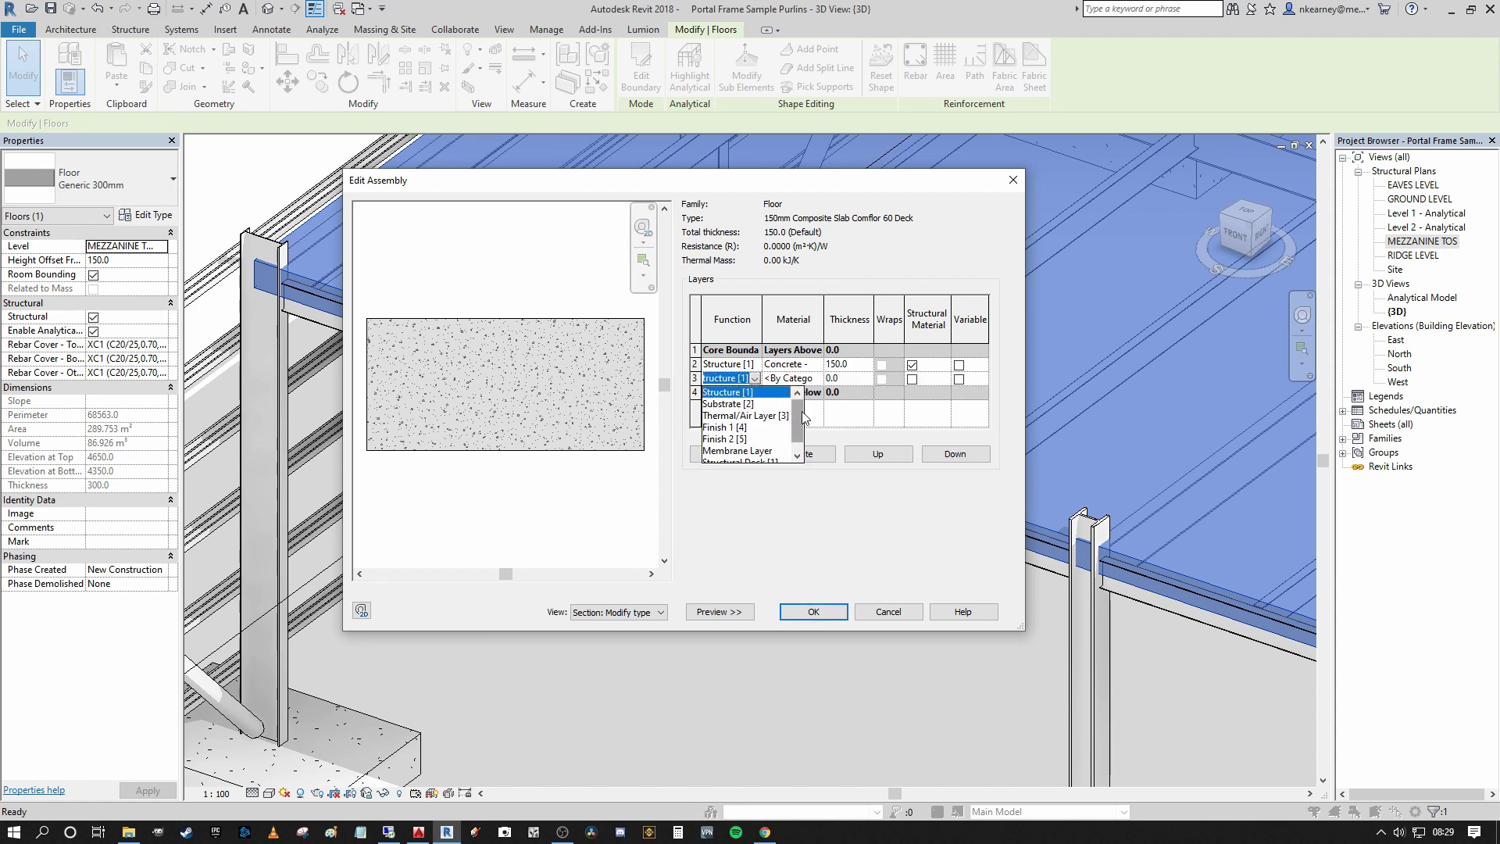
pyautogui.press('Escape')
pyautogui.click(764, 457)
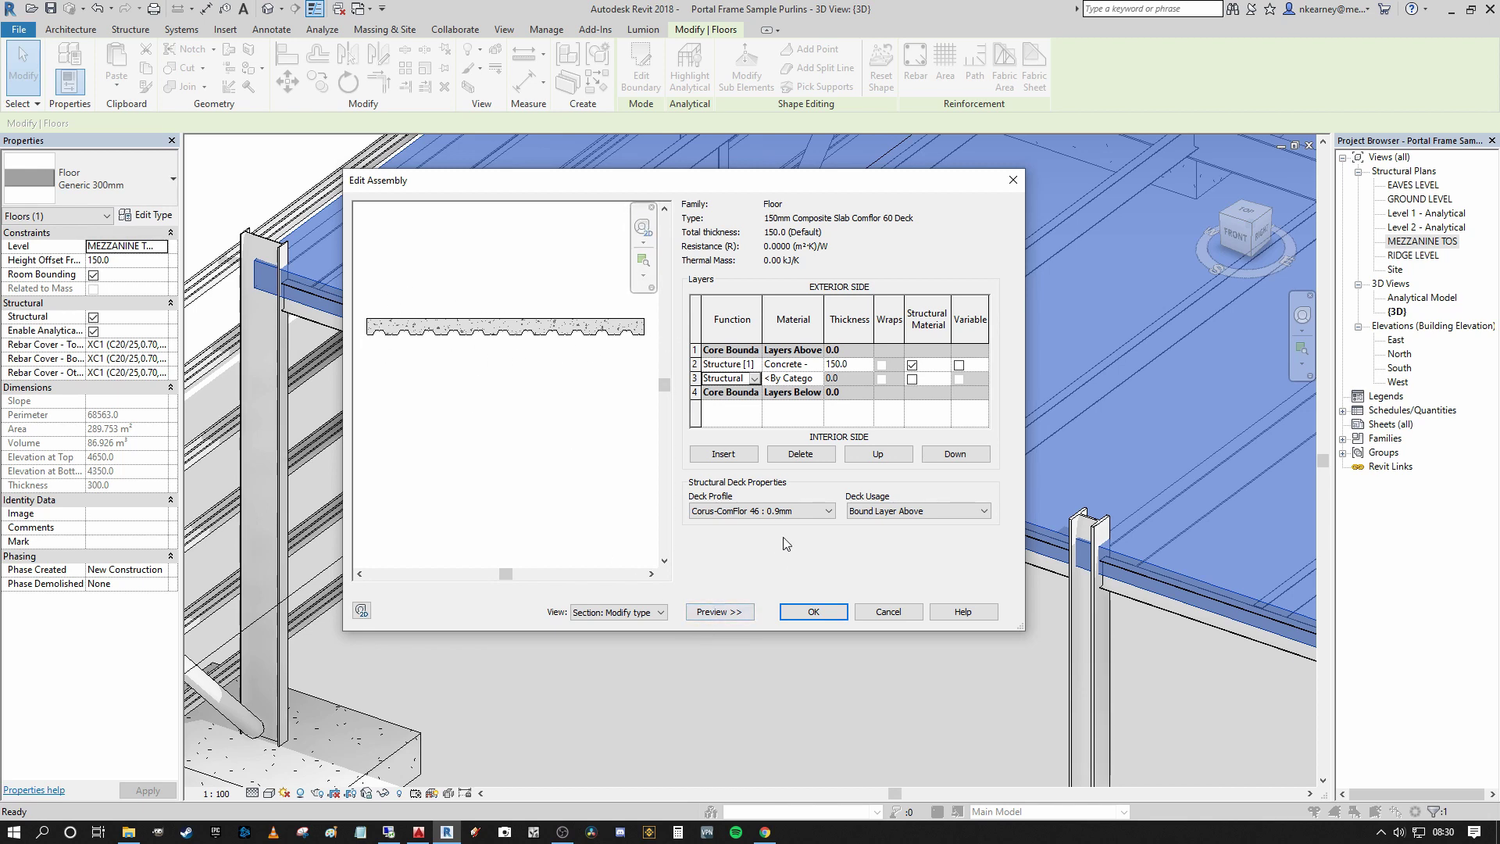
# Step: Choose the Corus-ComFlor 70 : 0.9mm deck profile, keeping the deck usage at Bound Layer Above
pyautogui.click(820, 511)
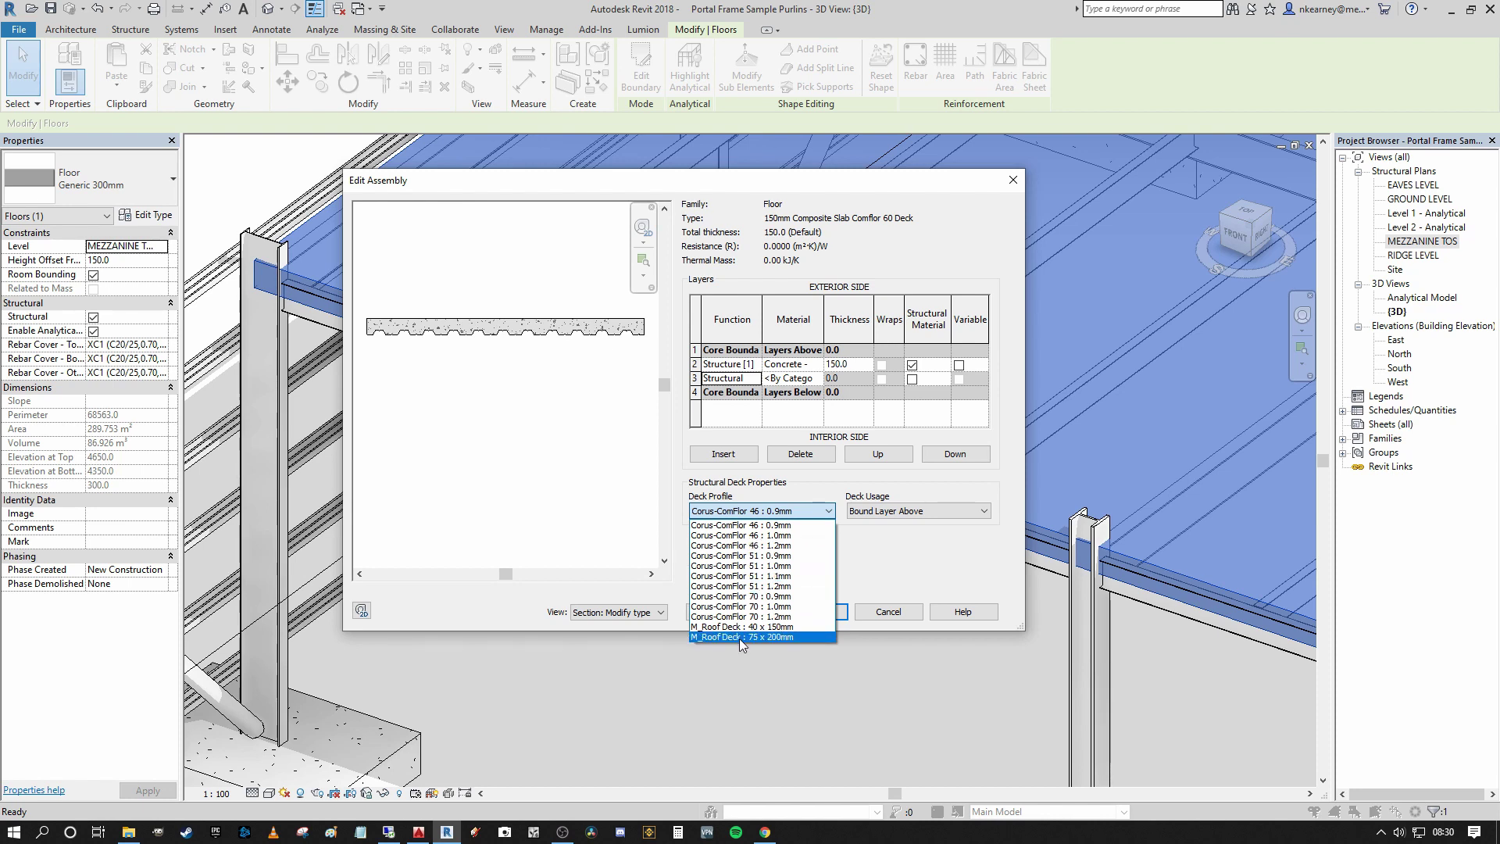
pyautogui.click(889, 578)
pyautogui.click(921, 510)
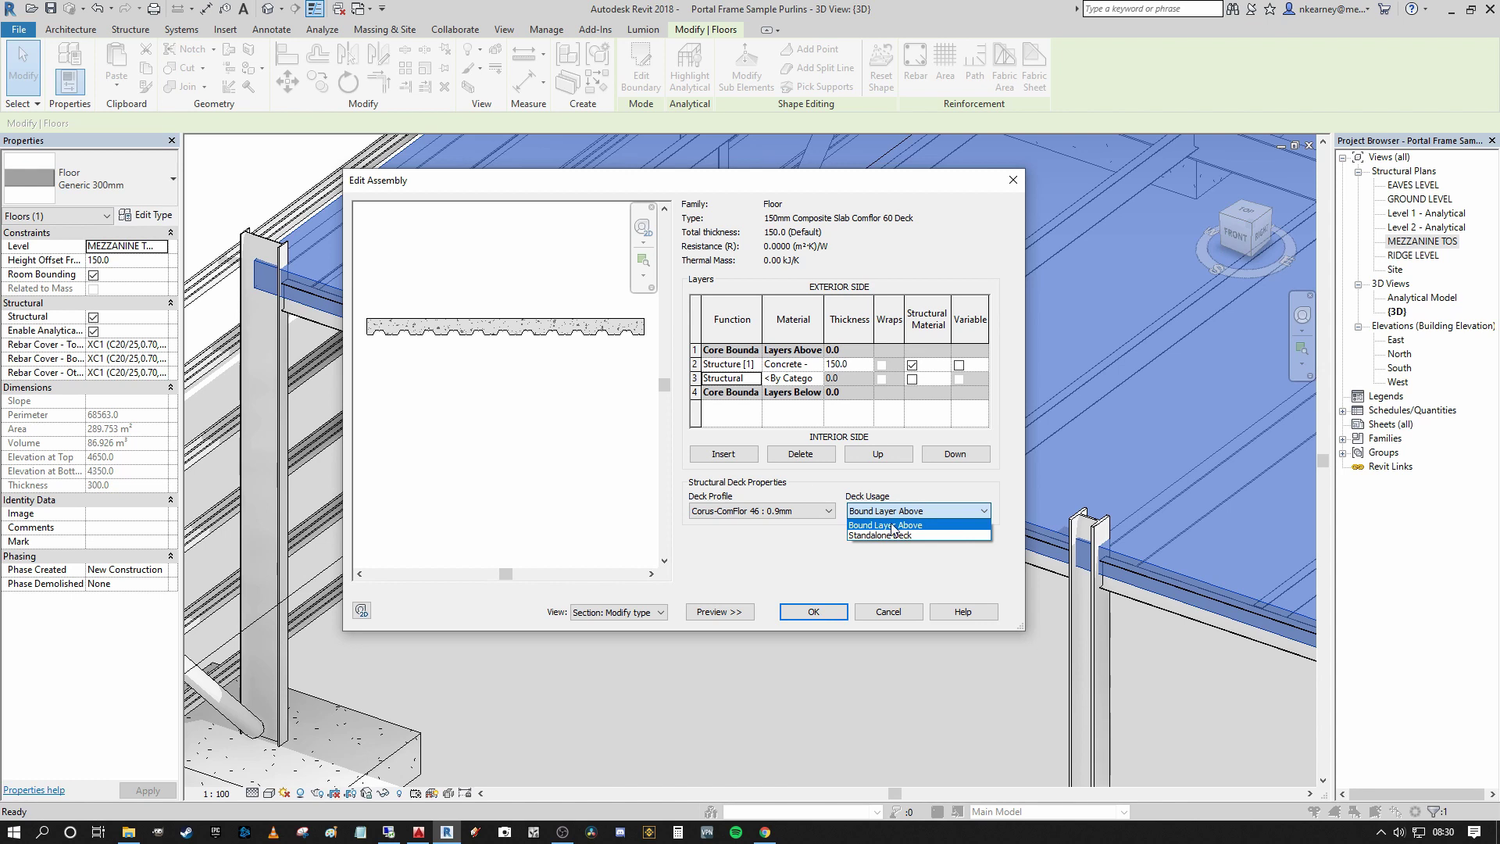
pyautogui.click(805, 584)
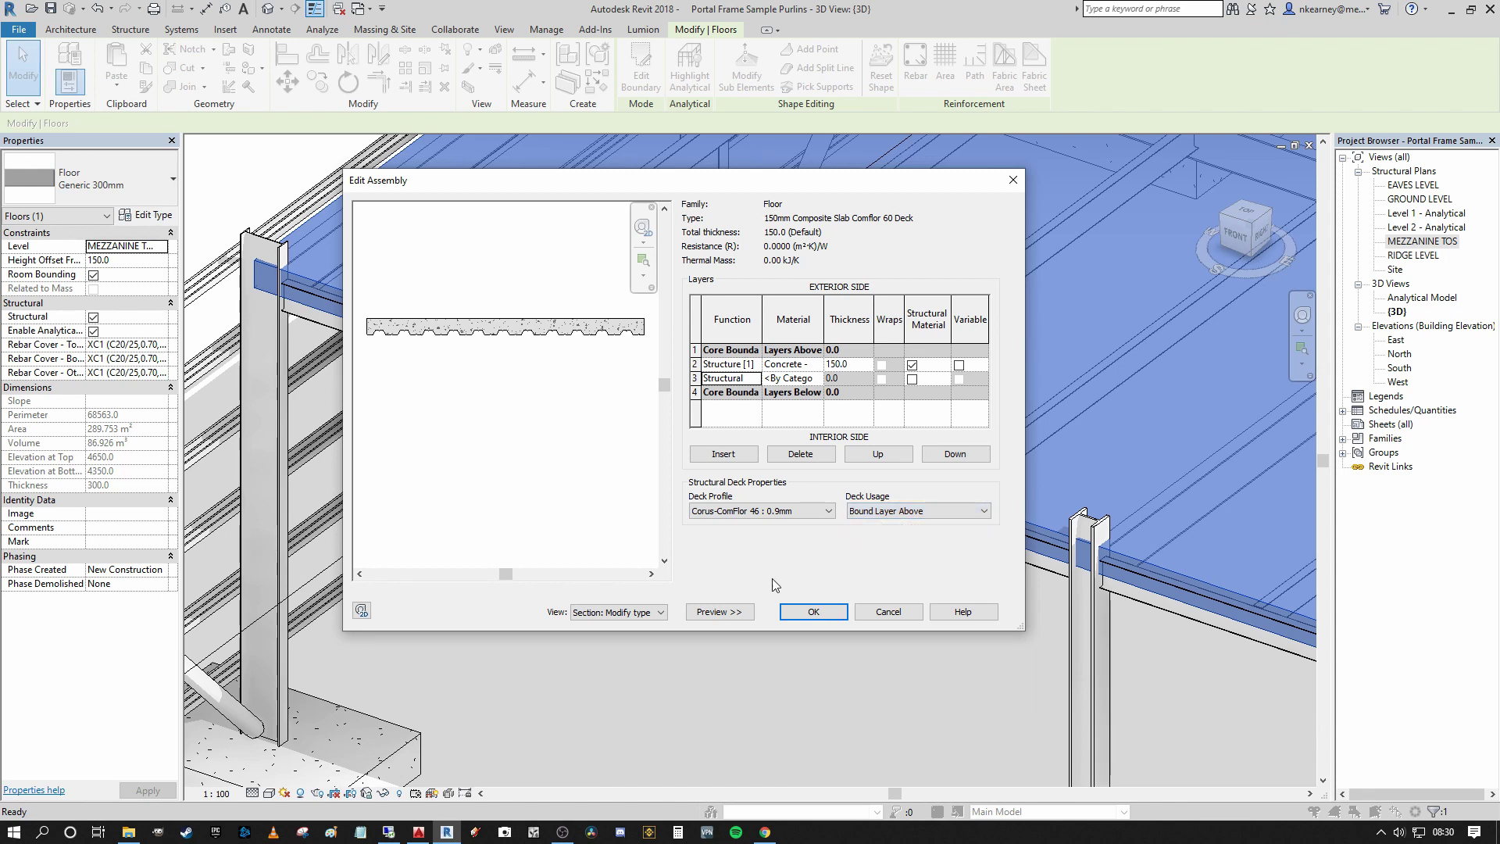
pyautogui.click(797, 511)
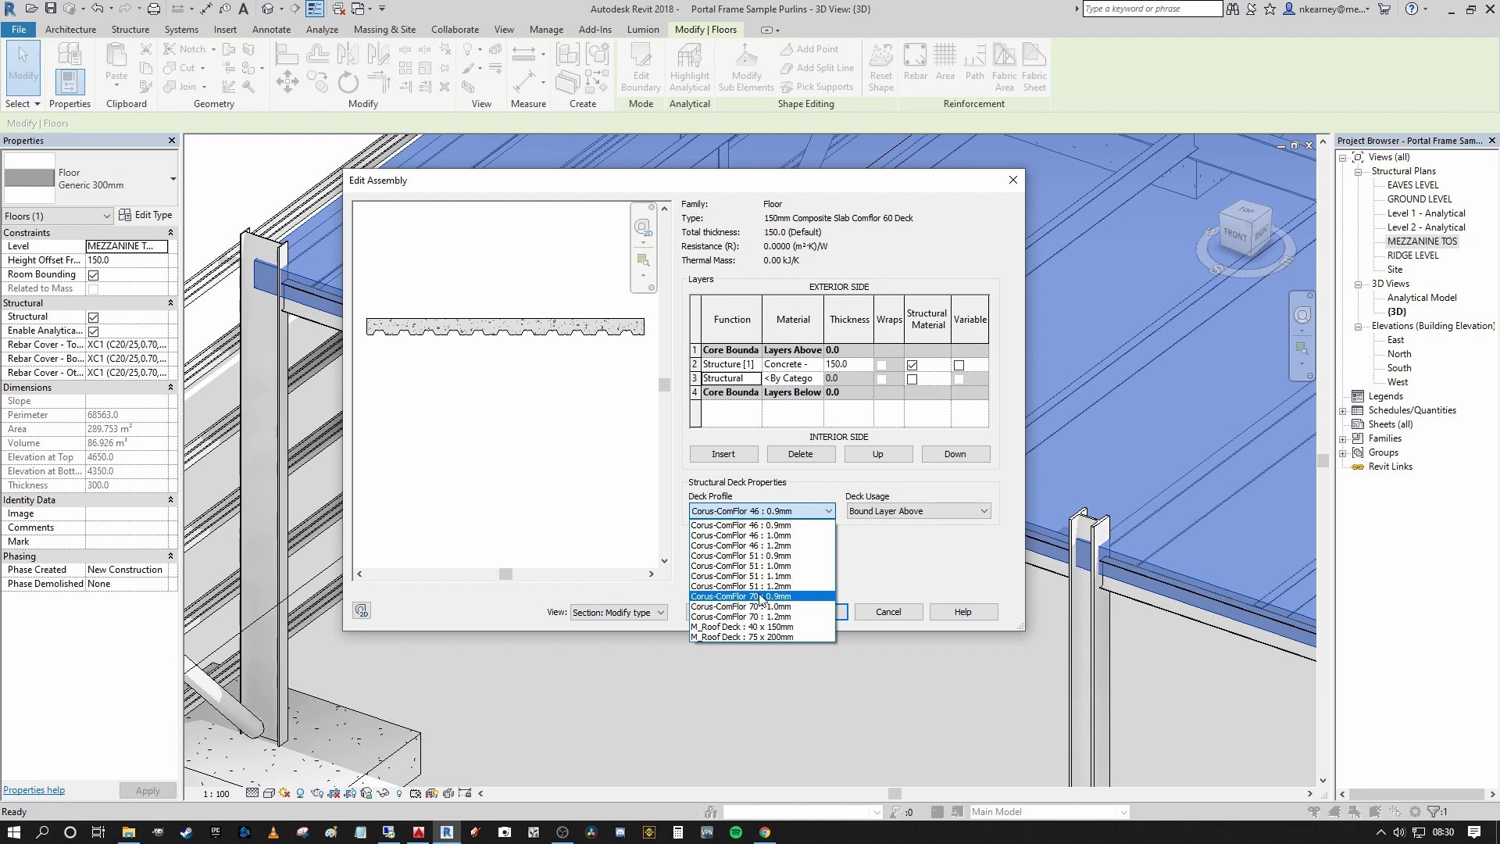
pyautogui.click(776, 598)
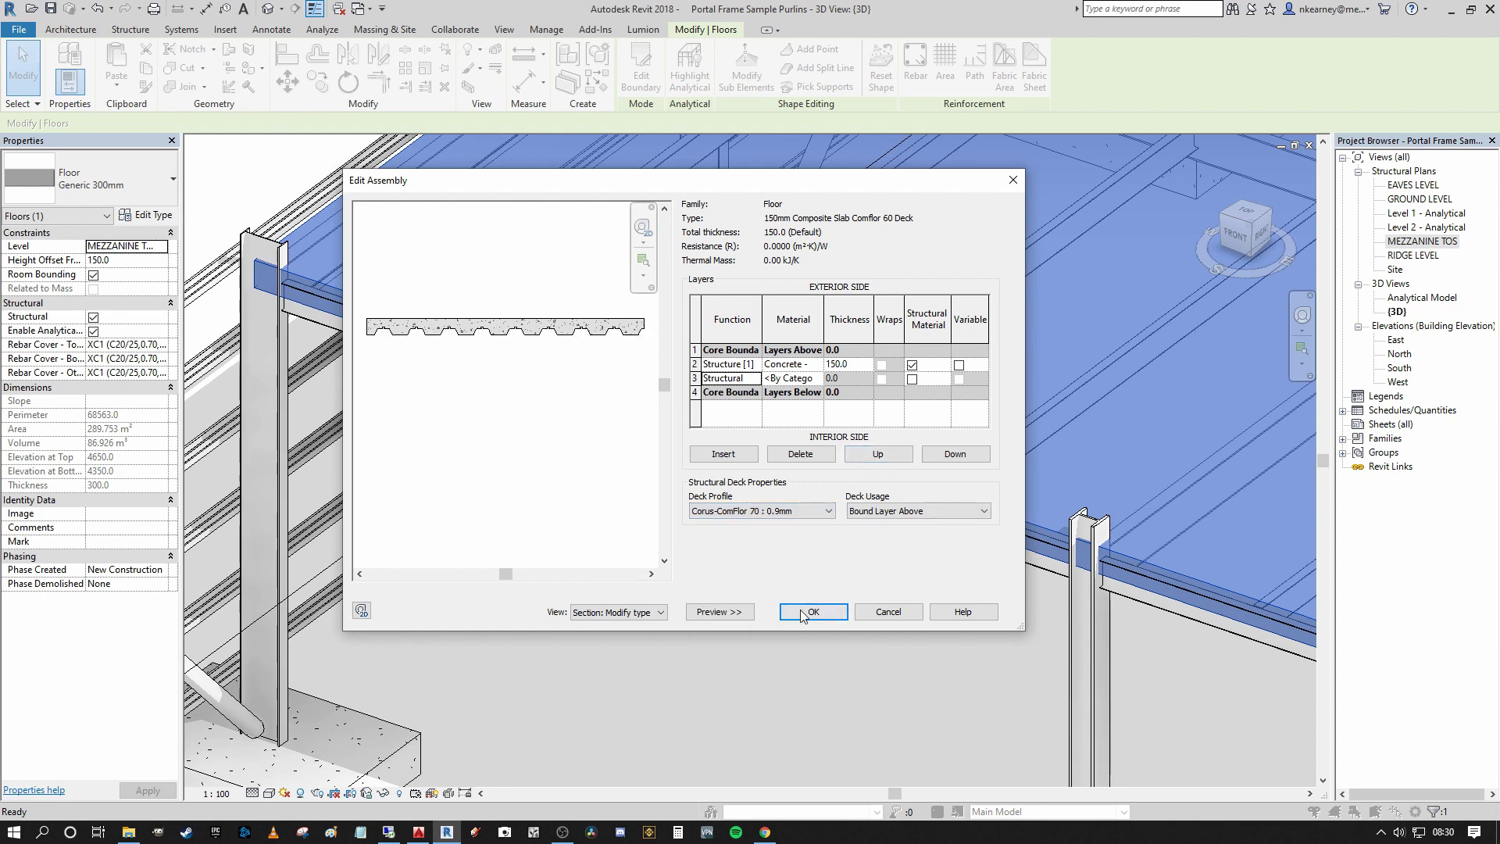
# Step: Assign the Metal - Steel - ASTM A36 material to the structural deck layer
pyautogui.click(815, 380)
pyautogui.click(818, 379)
pyautogui.scroll(-10, 797, 316)
pyautogui.click(655, 221)
pyautogui.write('galv')
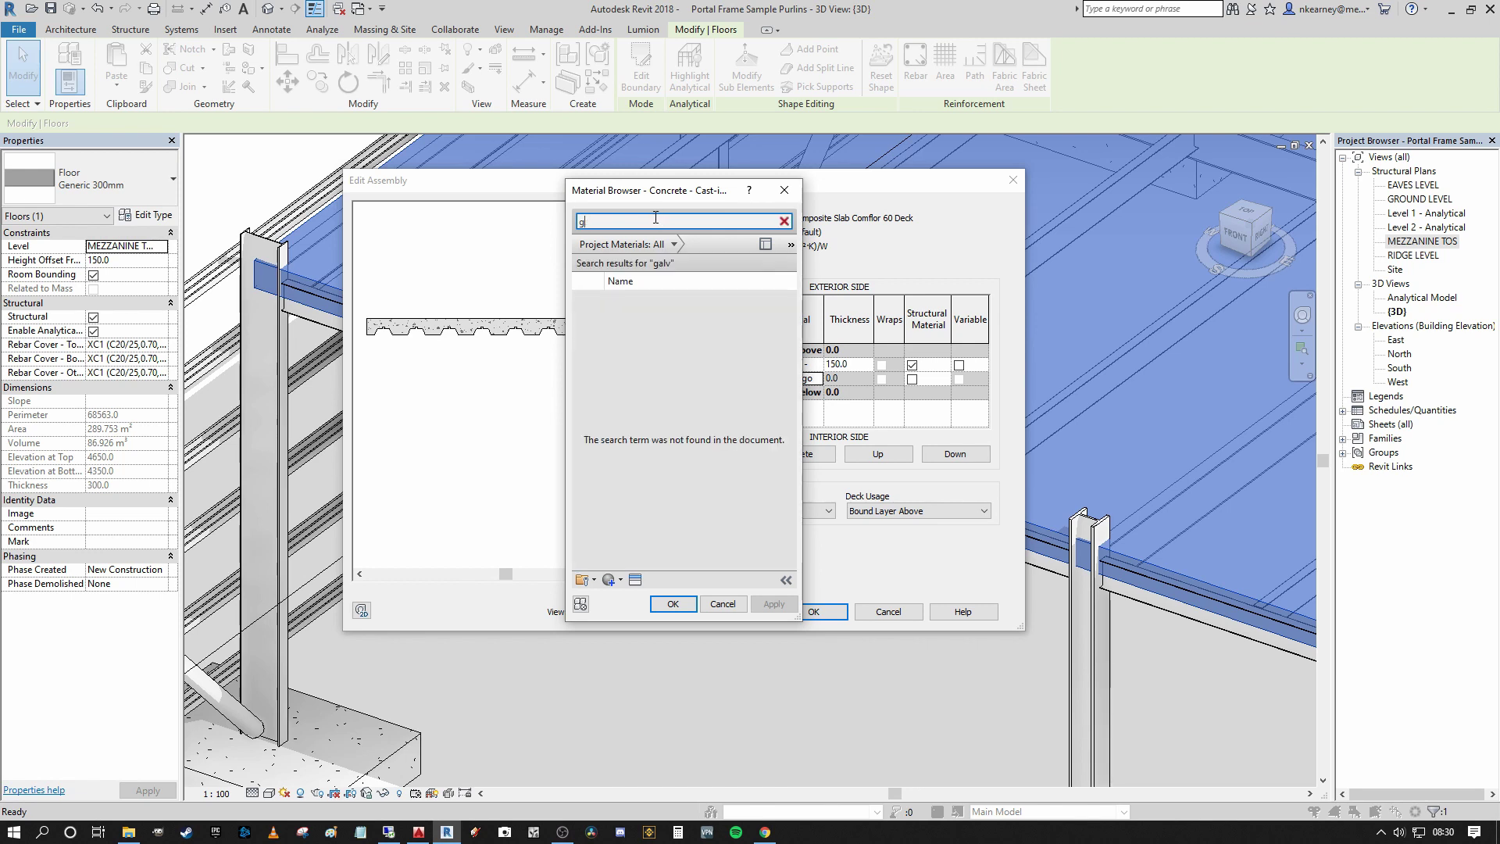
pyautogui.press('BackSpace')
pyautogui.write('stee')
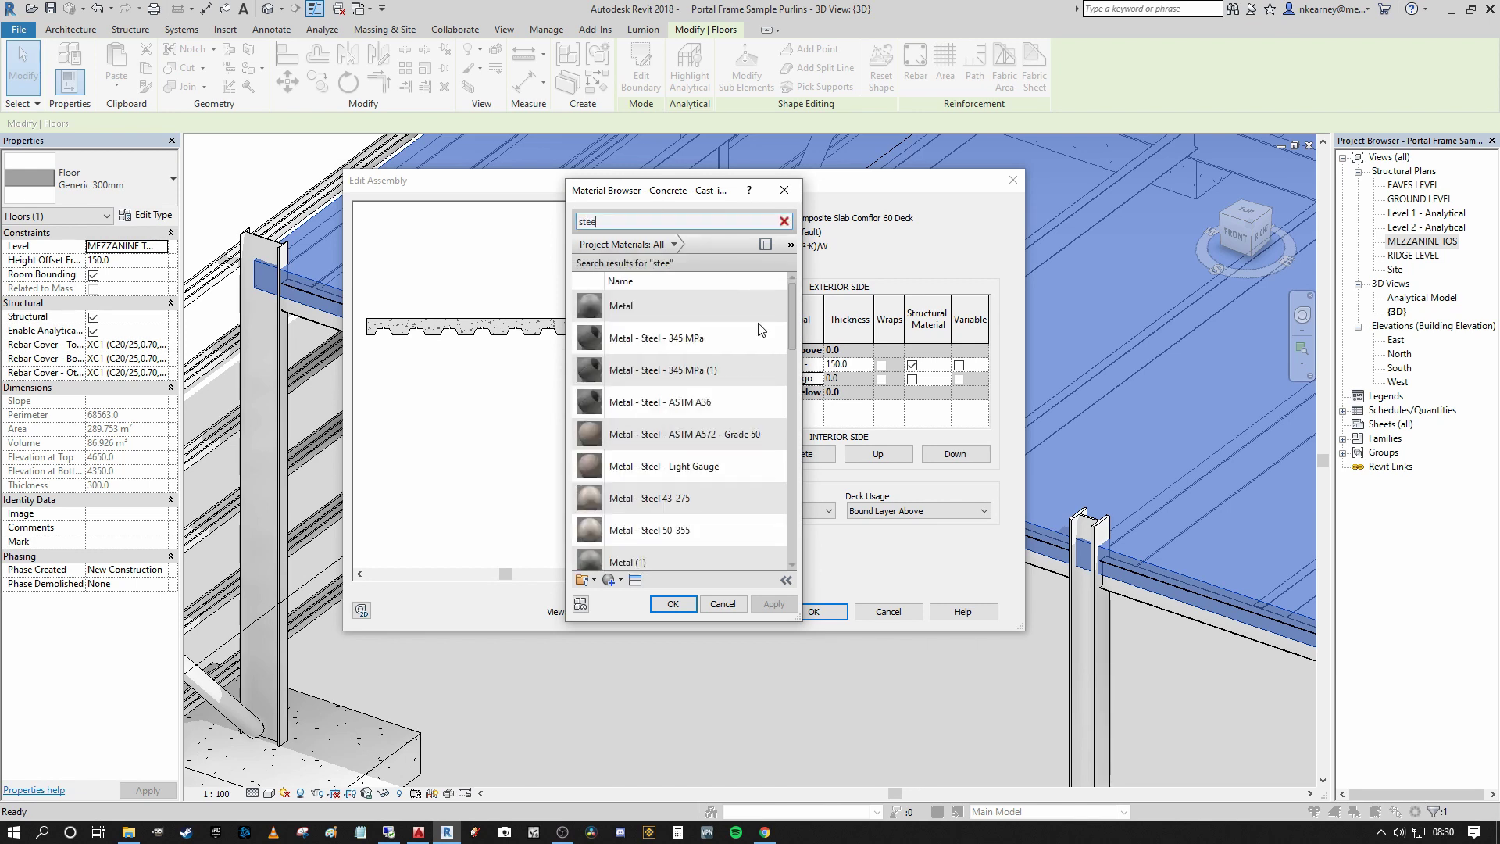
pyautogui.scroll(-2, 795, 336)
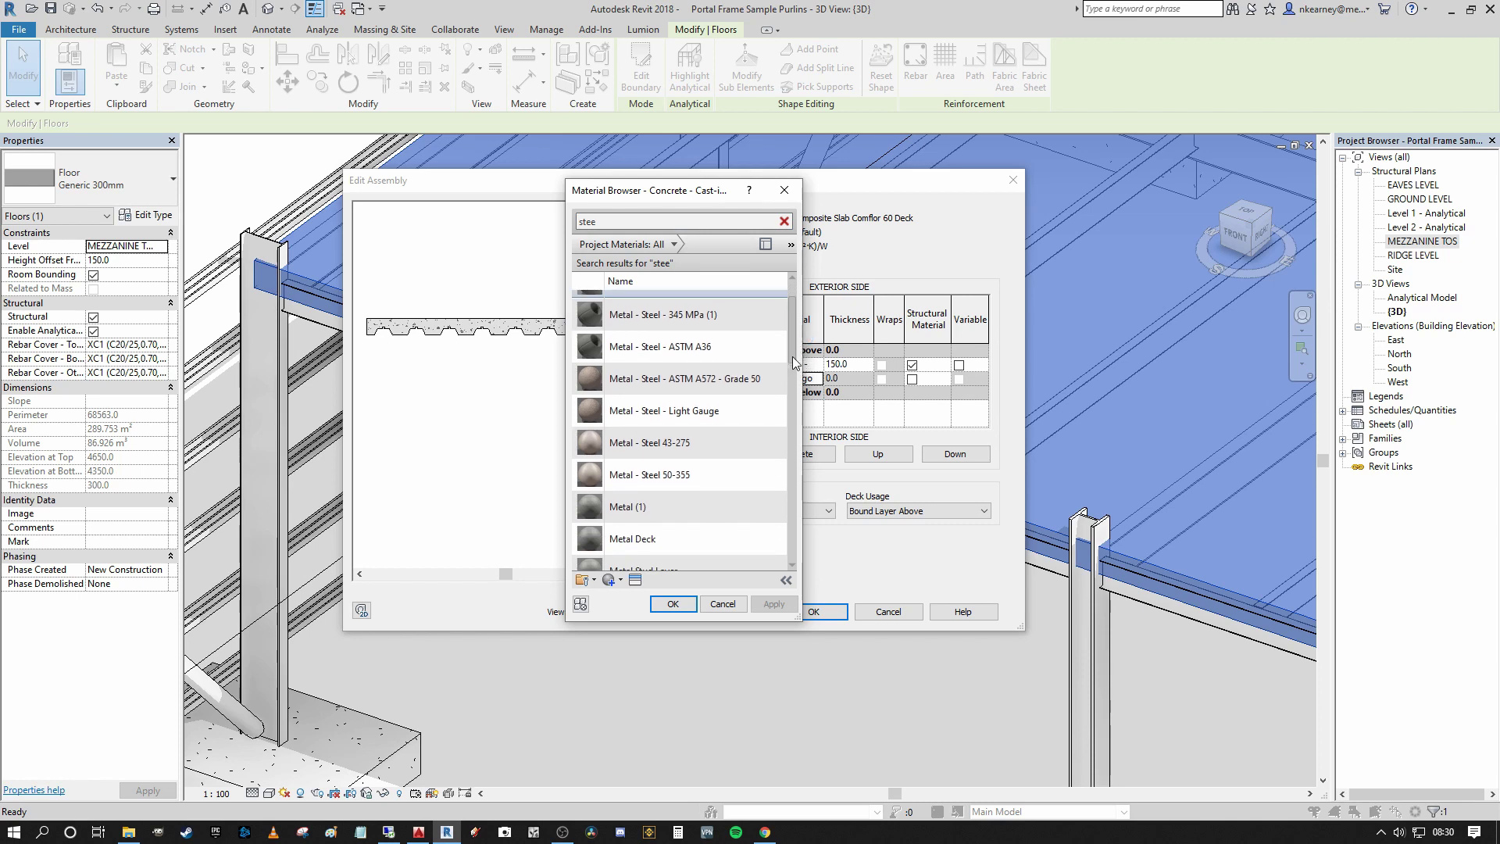
pyautogui.scroll(-5, 795, 367)
pyautogui.moveTo(795, 409); pyautogui.dragTo(805, 289)
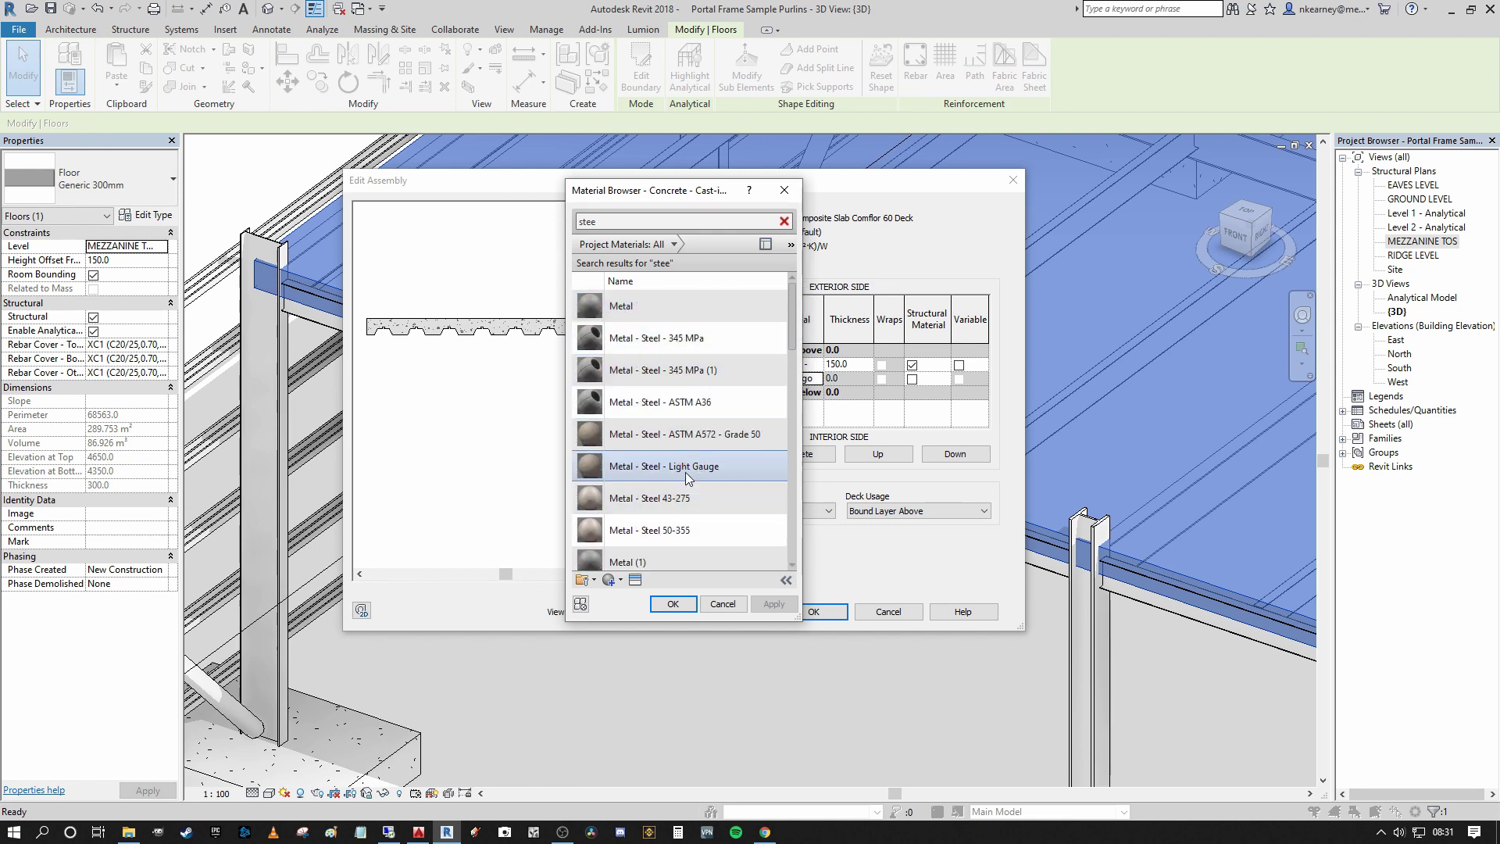
pyautogui.click(664, 404)
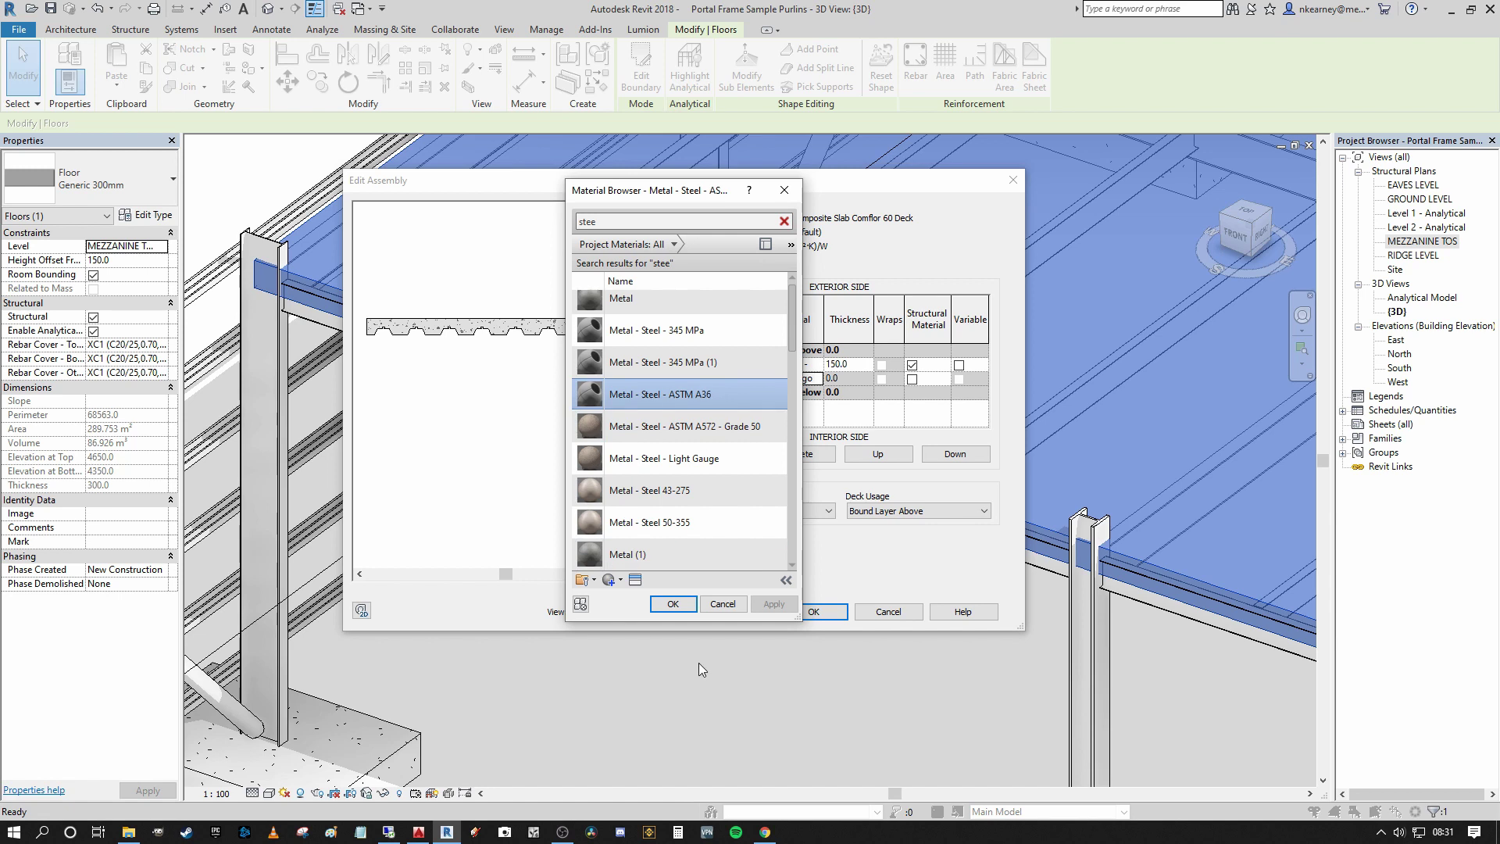
pyautogui.click(672, 605)
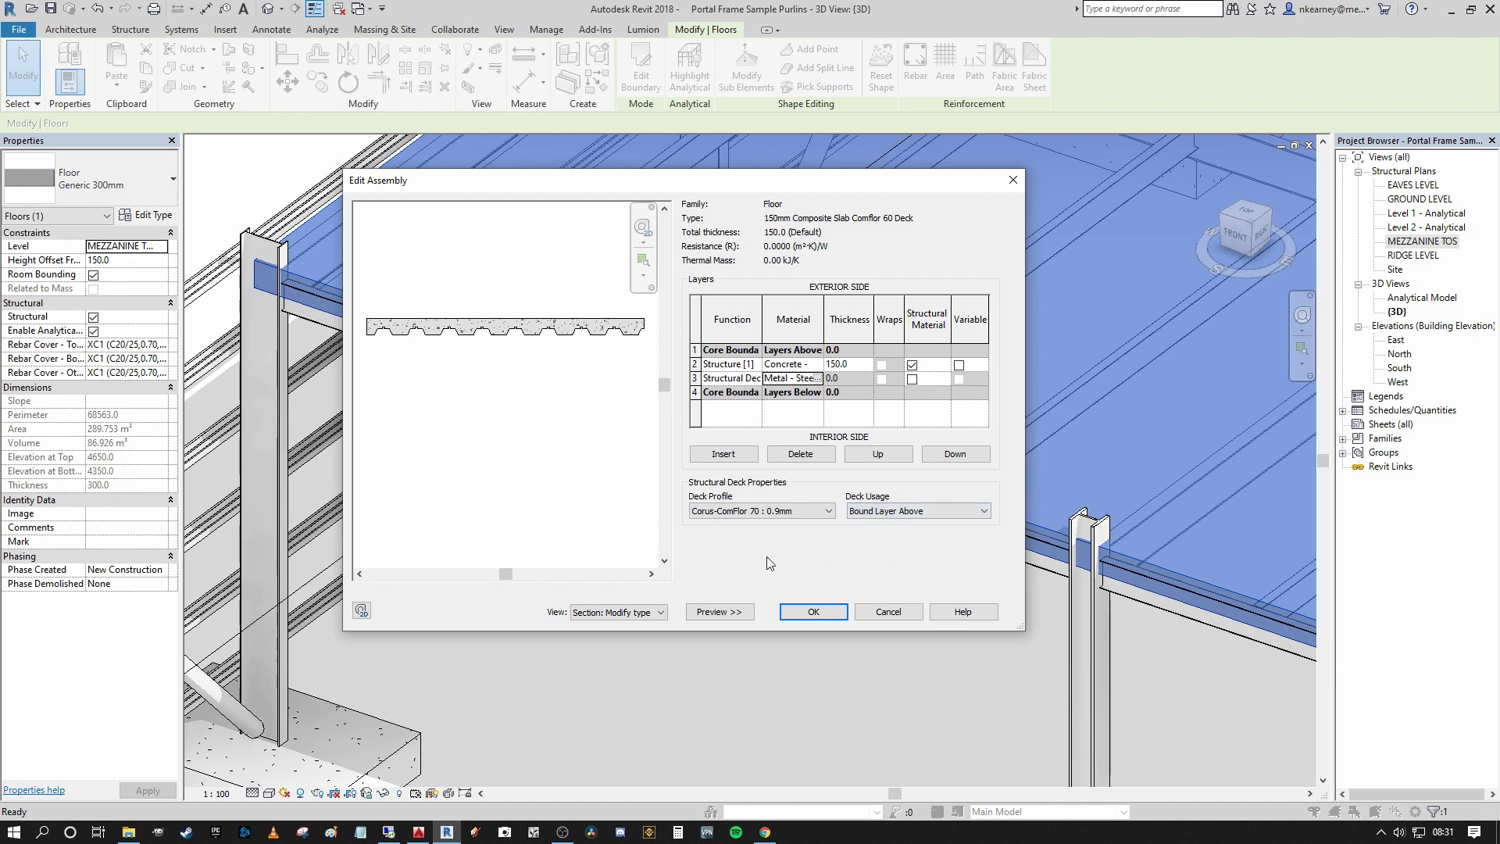
# Step: Accept the layer assembly and apply the composite slab type properties to the mezzanine floor
pyautogui.click(813, 611)
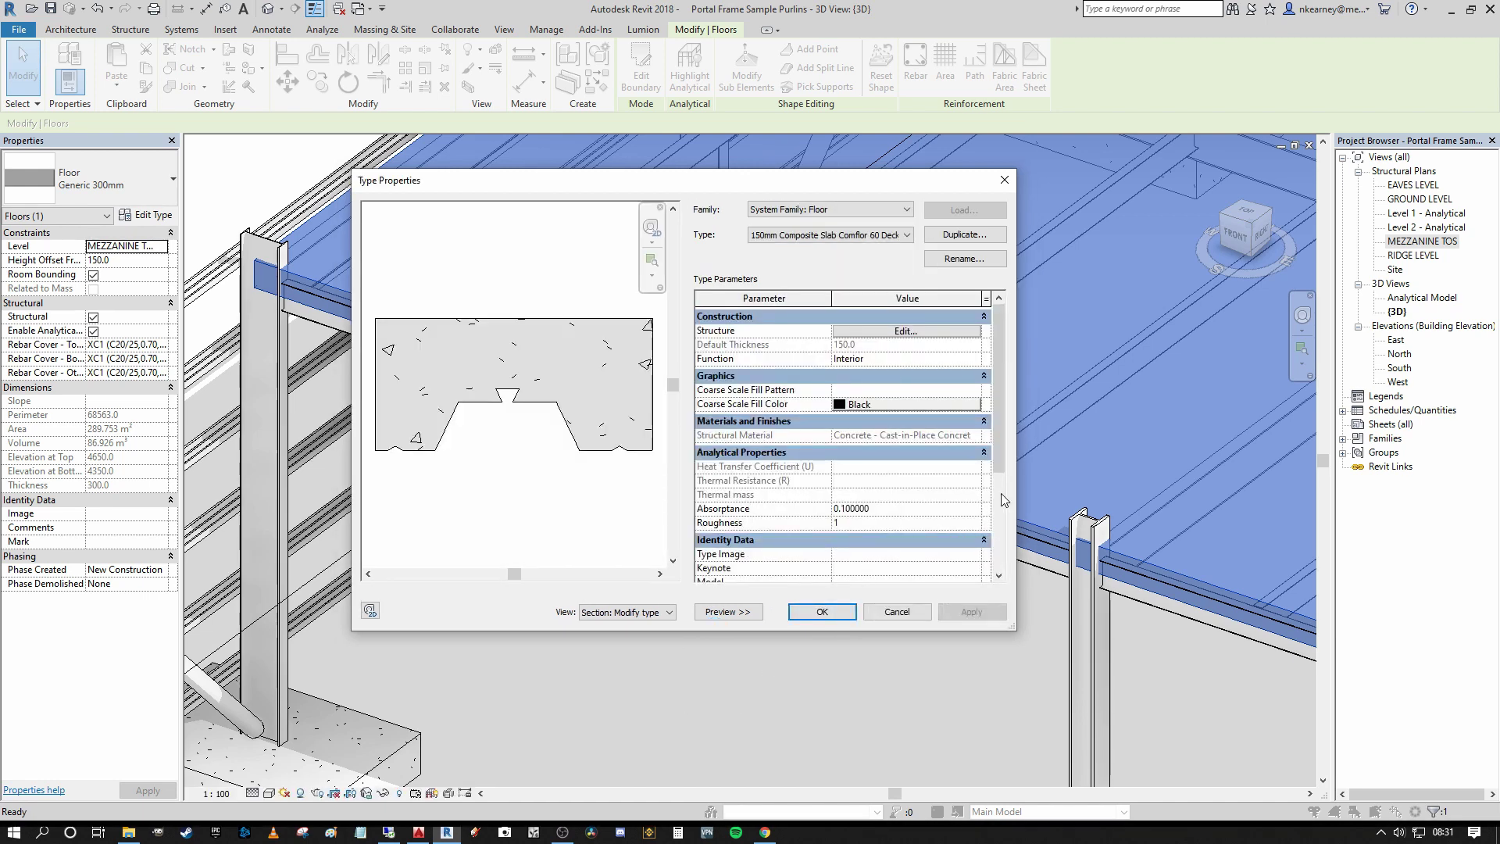
pyautogui.scroll(-4, 943, 527)
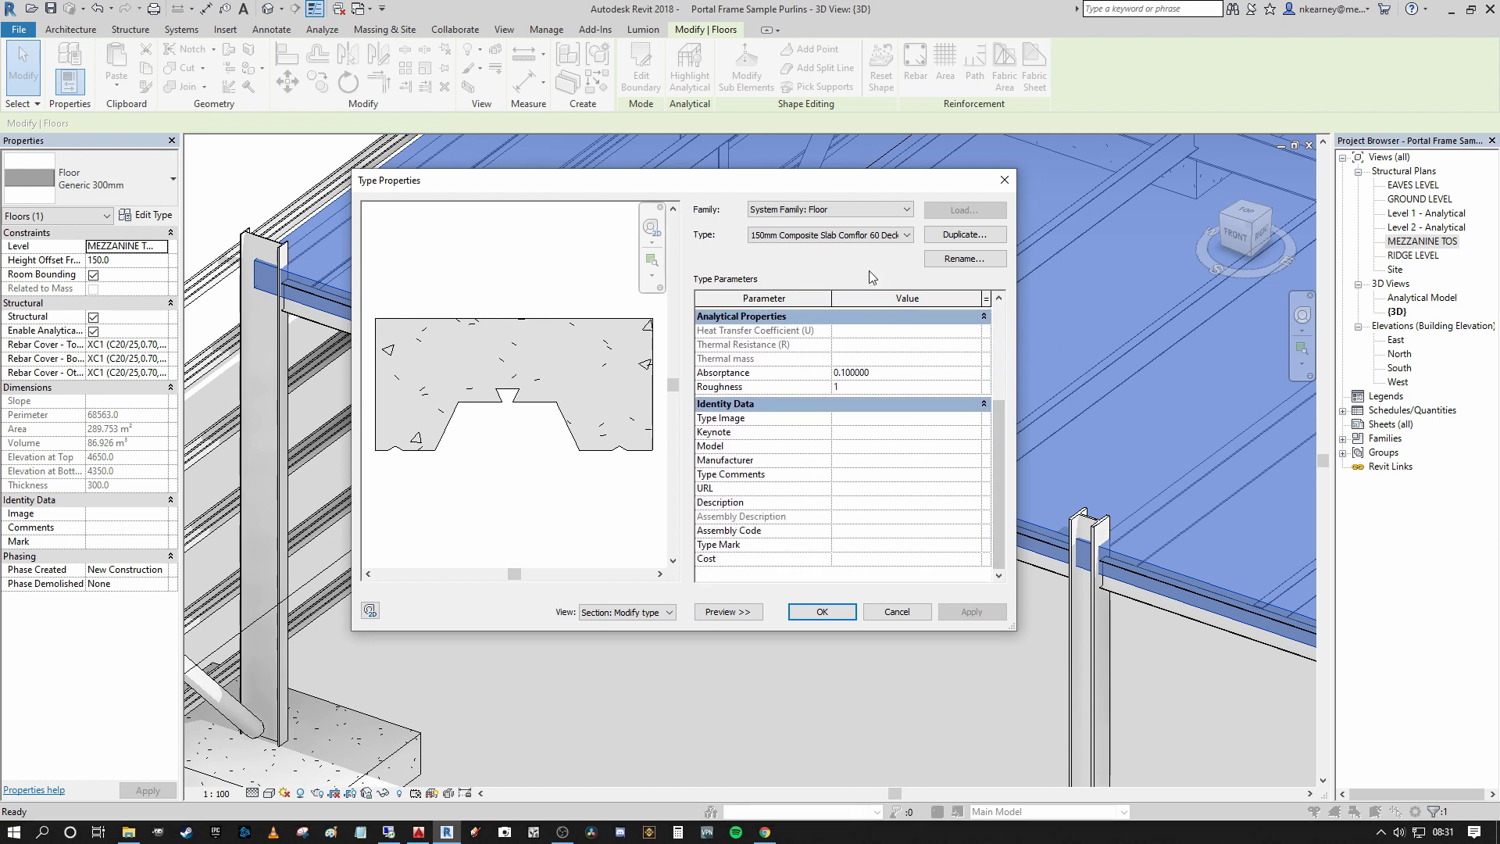
pyautogui.rightClick(478, 576)
pyautogui.click(568, 522)
pyautogui.click(822, 611)
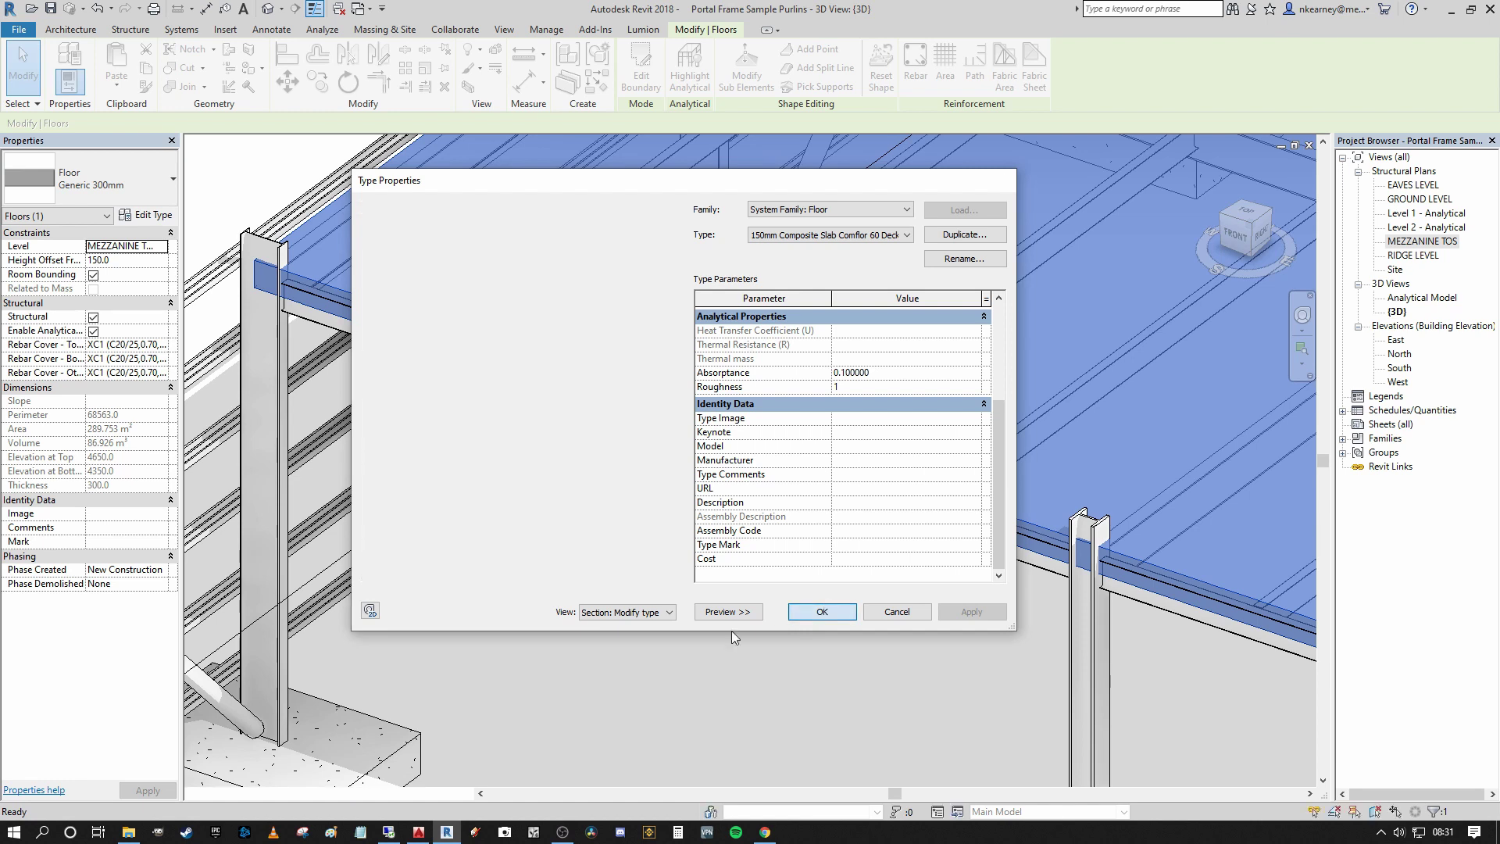
# Step: Close the type properties and examine the composite slab's edges and supporting beams across the mezzanine in the 3D view
pyautogui.scroll(-3, 695, 644)
pyautogui.scroll(-3, 701, 638)
pyautogui.press('Escape')
pyautogui.scroll(3, 610, 609)
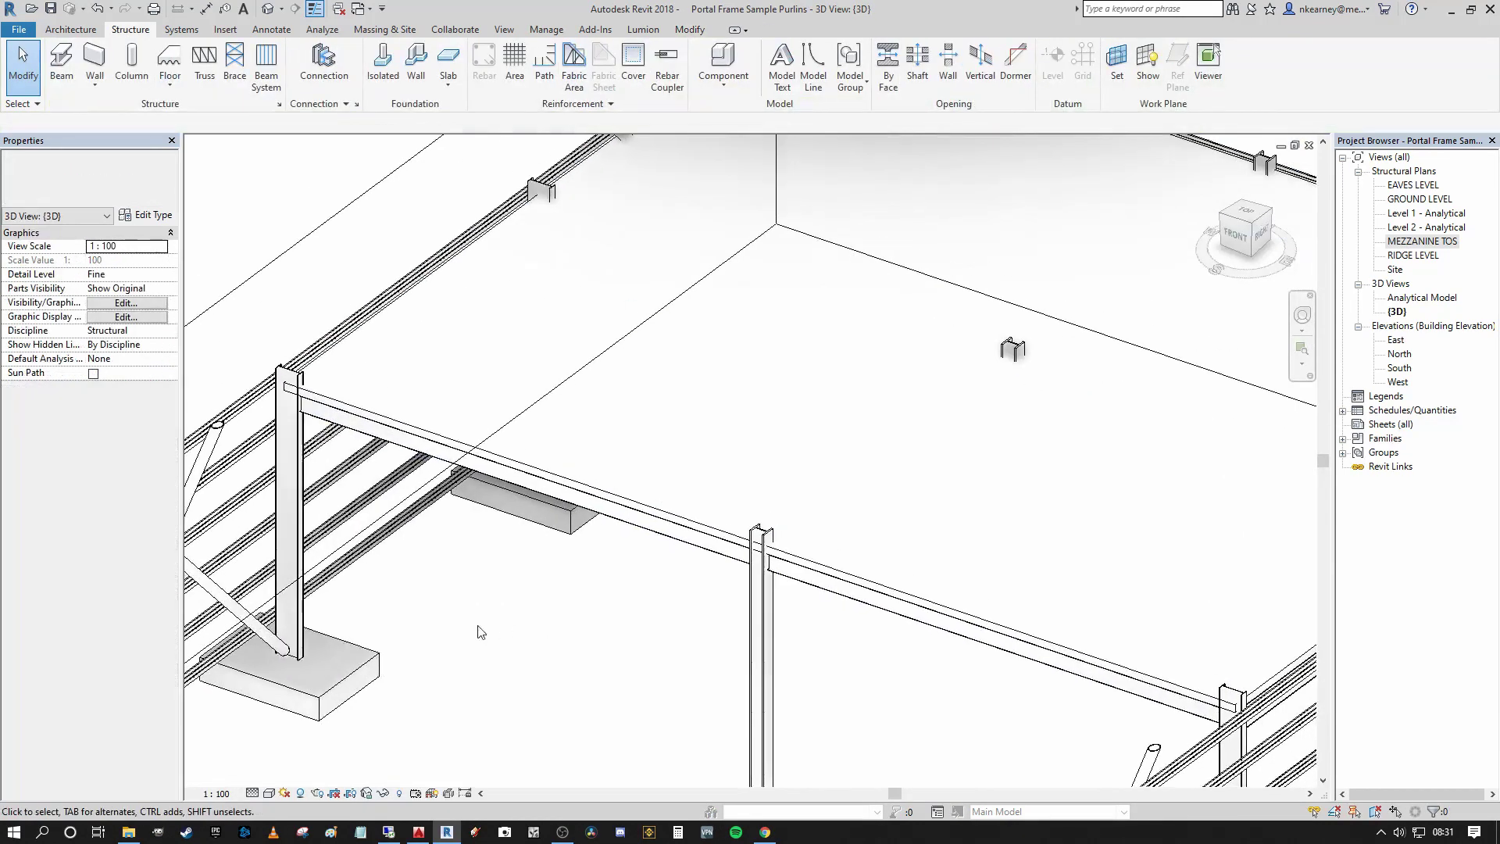
pyautogui.scroll(6, 789, 697)
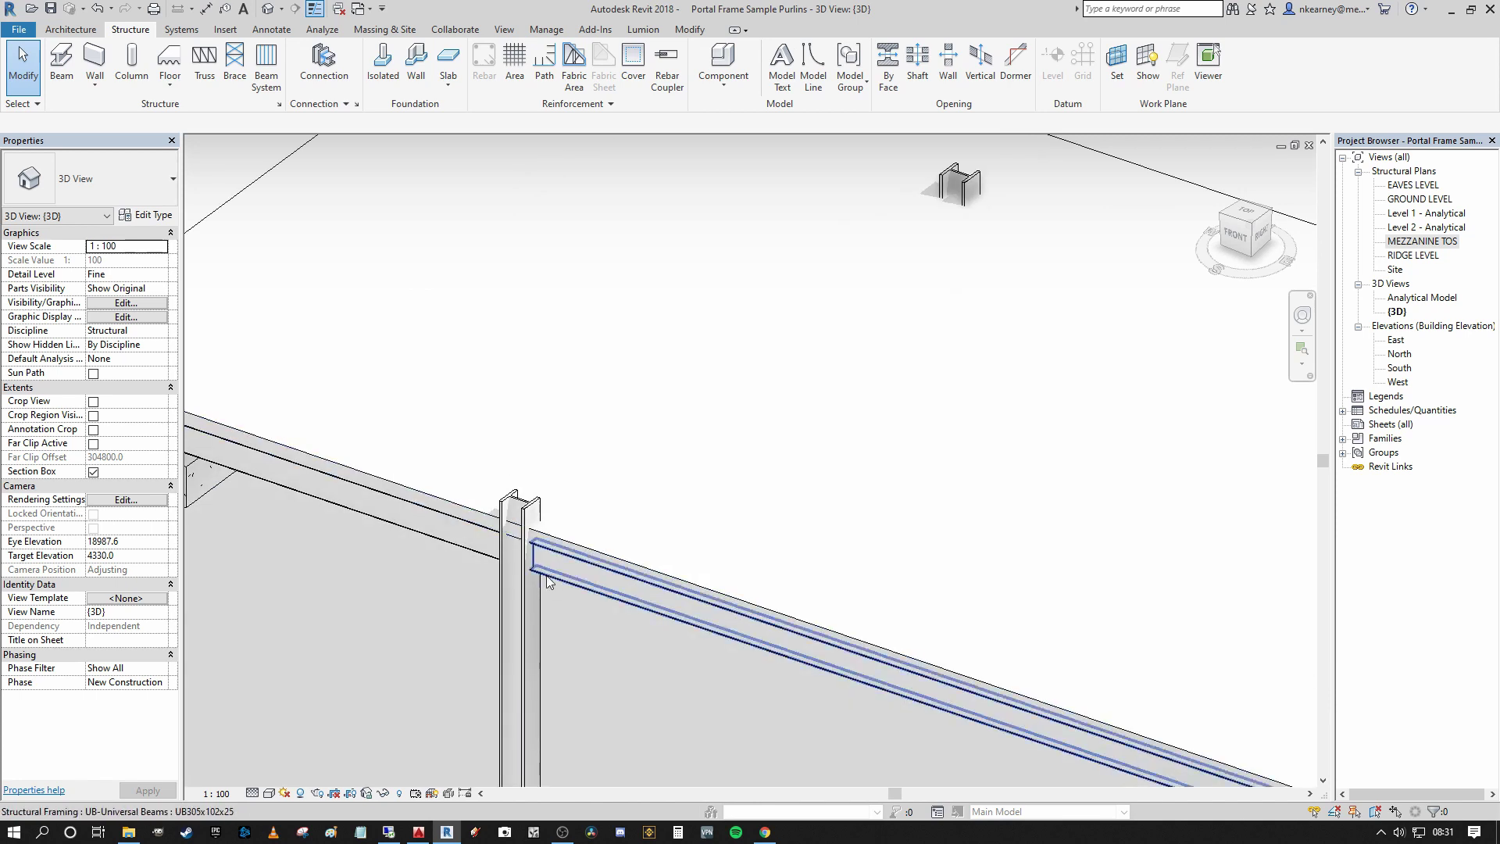
pyautogui.scroll(2, 554, 586)
pyautogui.scroll(-2, 550, 581)
pyautogui.moveTo(653, 429); pyautogui.dragTo(644, 597, button='middle')
pyautogui.moveTo(645, 579); pyautogui.dragTo(633, 565, button='middle')
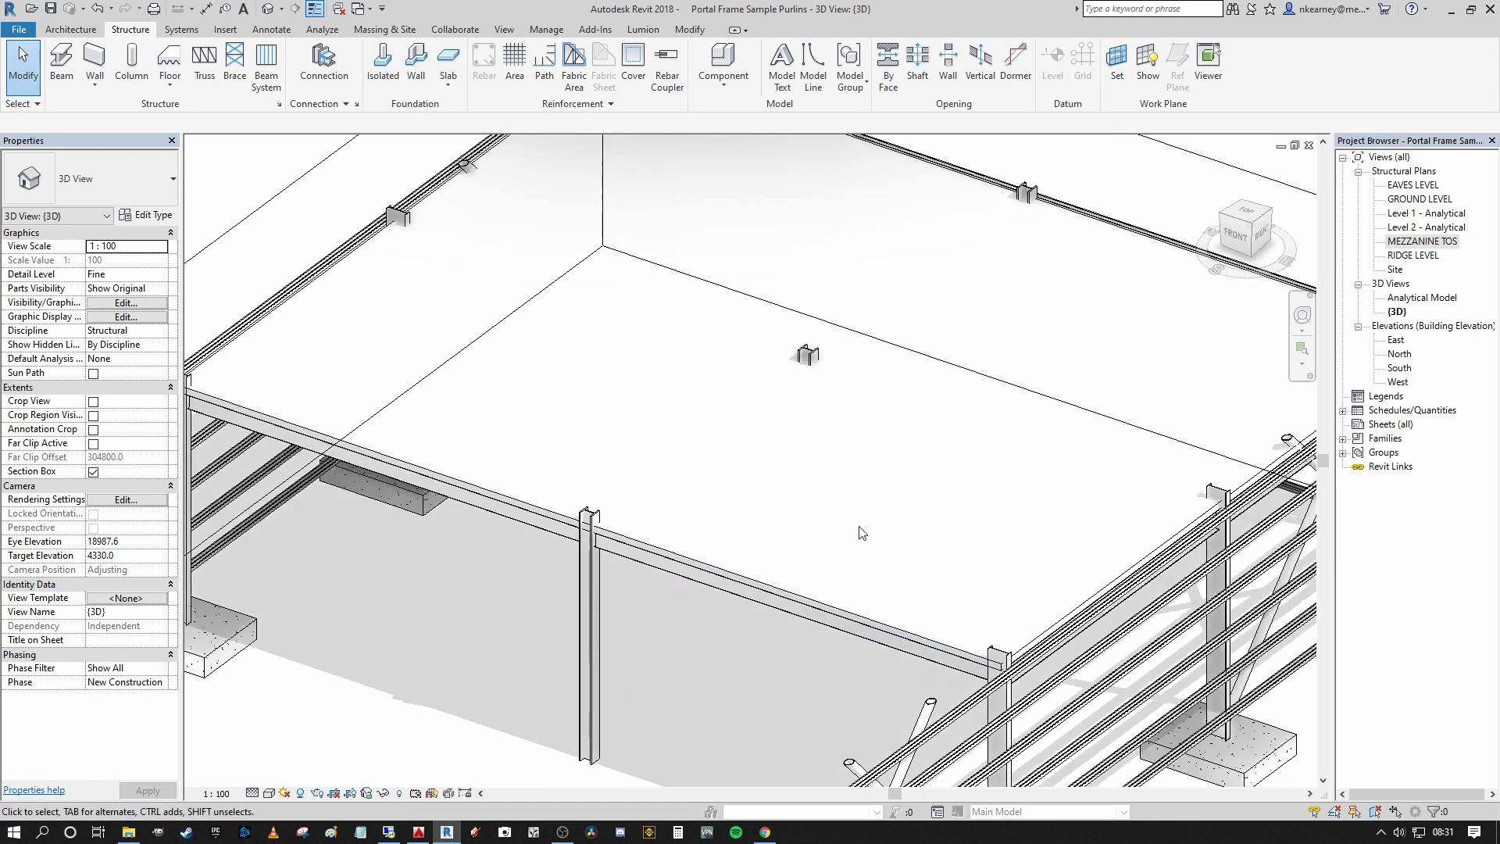
pyautogui.scroll(5, 634, 544)
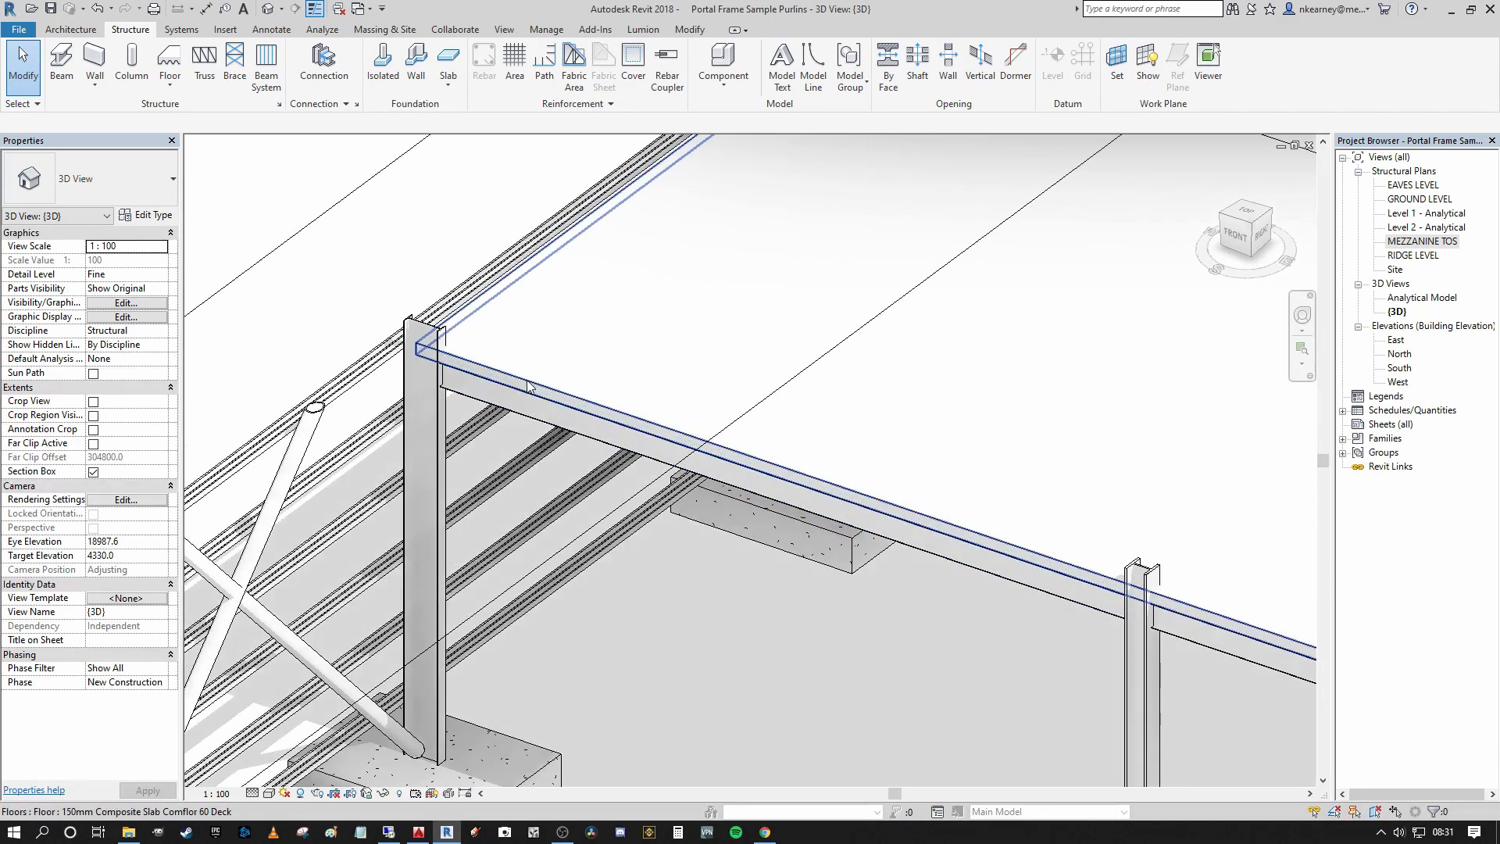
pyautogui.scroll(-5, 562, 500)
pyautogui.scroll(2, 1027, 519)
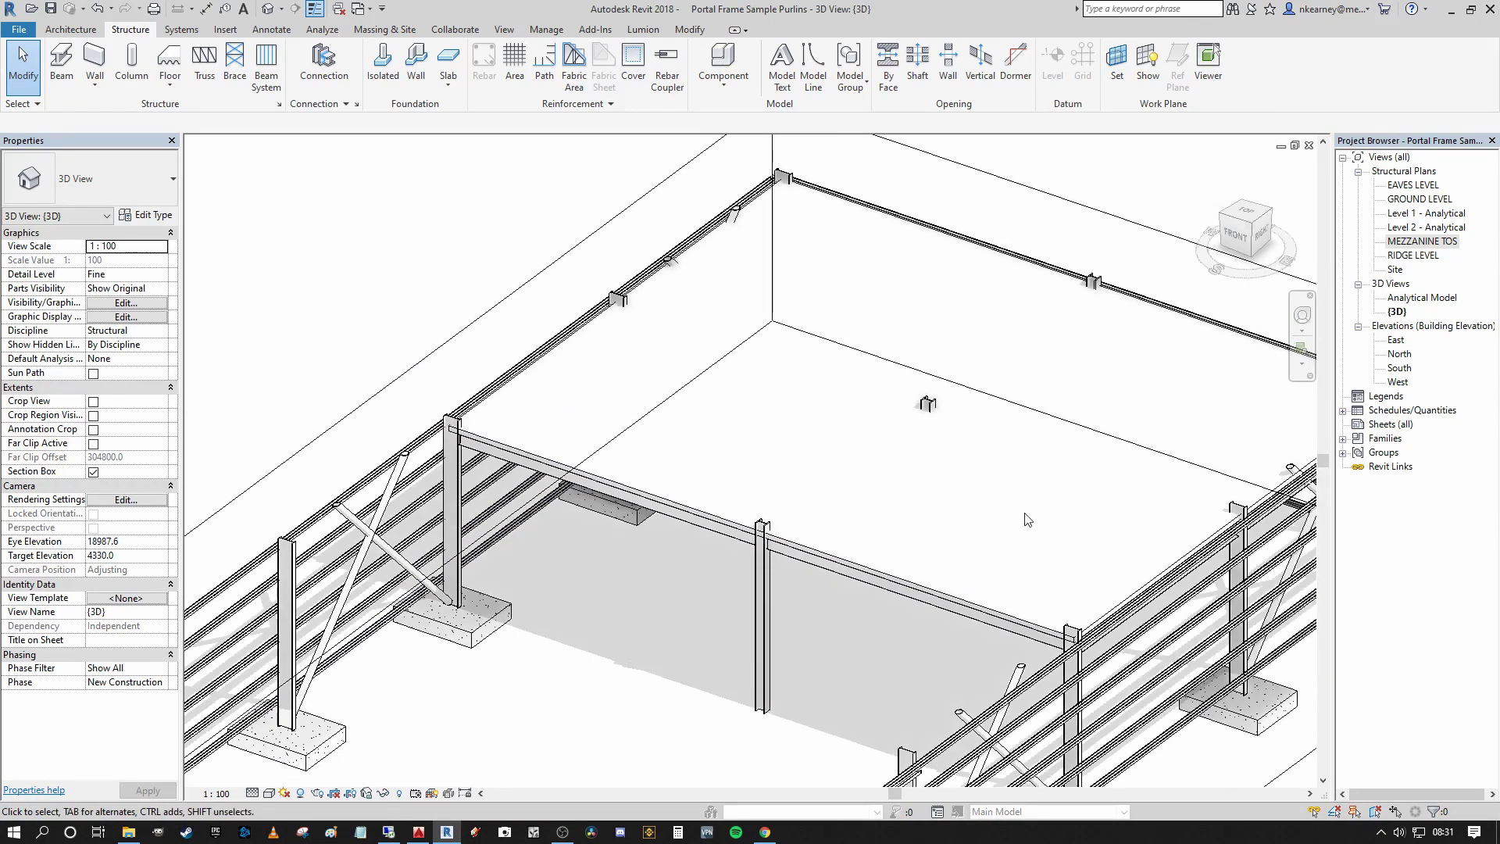
# Step: In the MEZZANINE TOS plan, draw a section line through the slab beside the central column line, from beyond grid 1 to past grid 3
pyautogui.doubleClick(1424, 242)
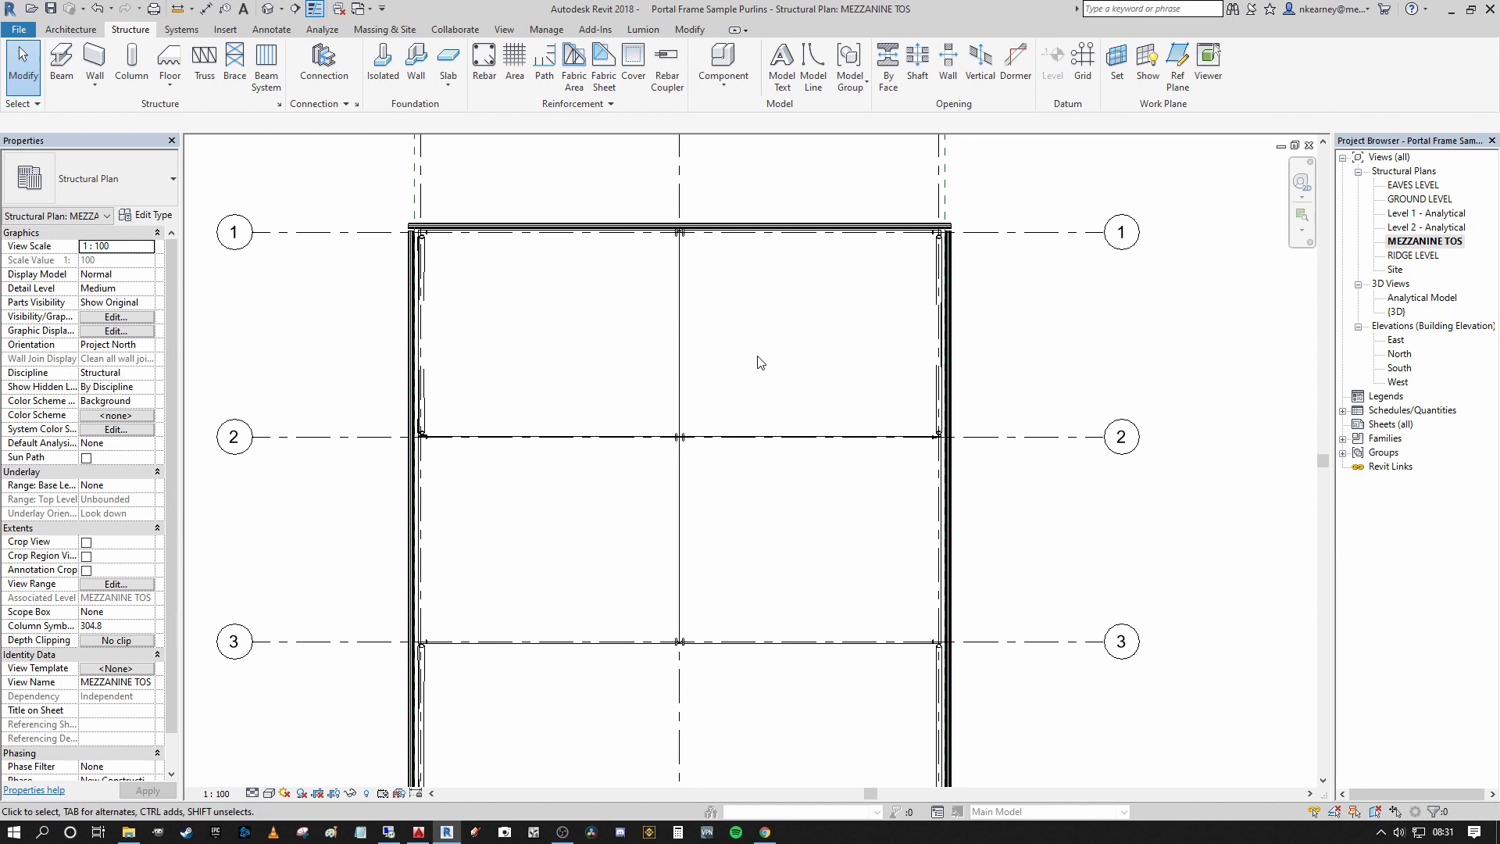
pyautogui.click(297, 10)
pyautogui.click(648, 207)
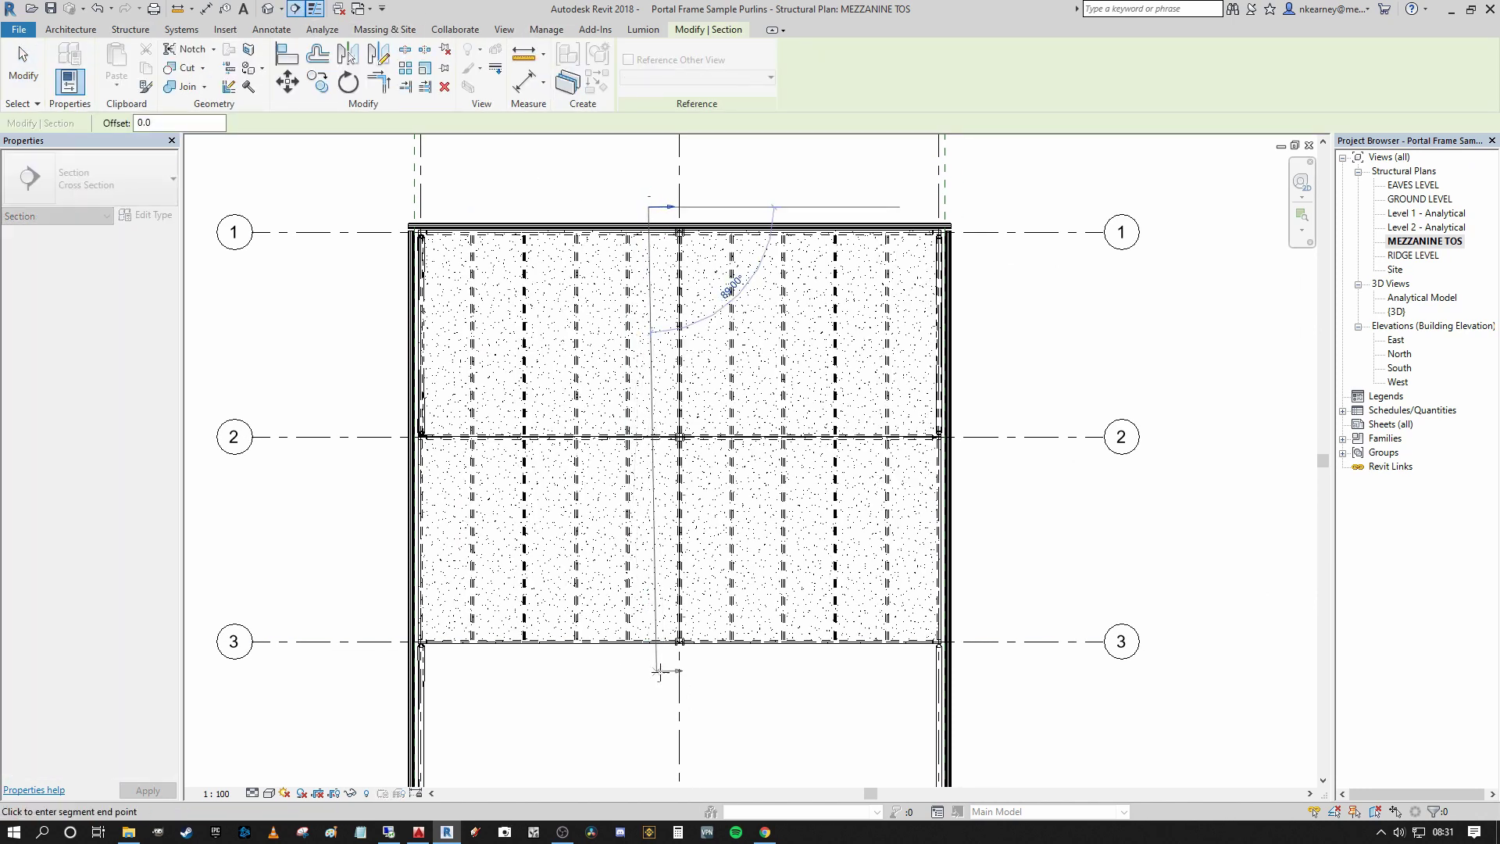
pyautogui.press('Escape')
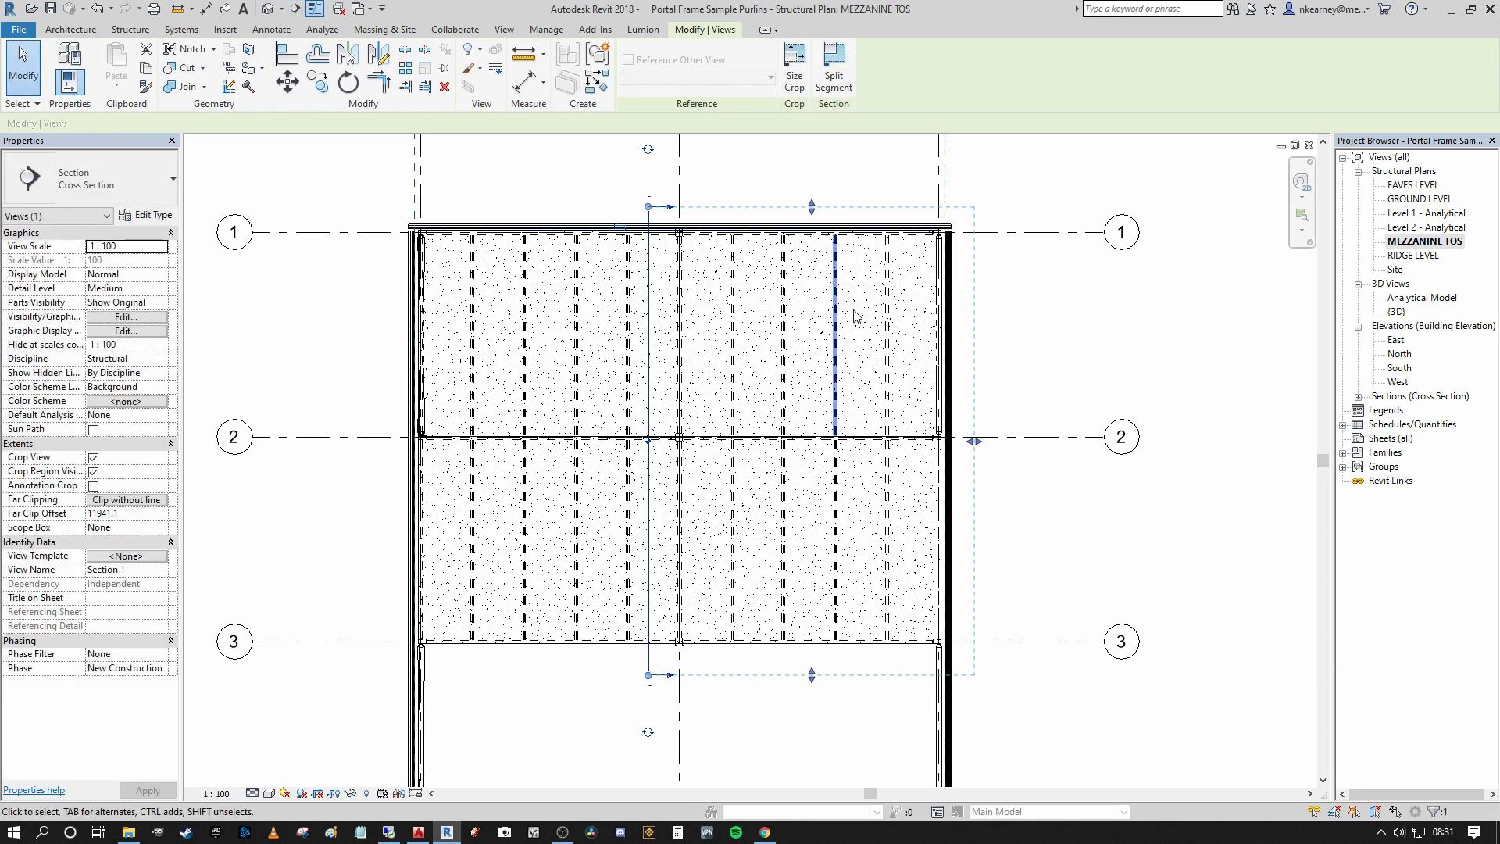
# Step: Shorten the new section's far clip depth to about 2260 mm and open its section view
pyautogui.moveTo(974, 442); pyautogui.dragTo(714, 445)
pyautogui.press('Escape')
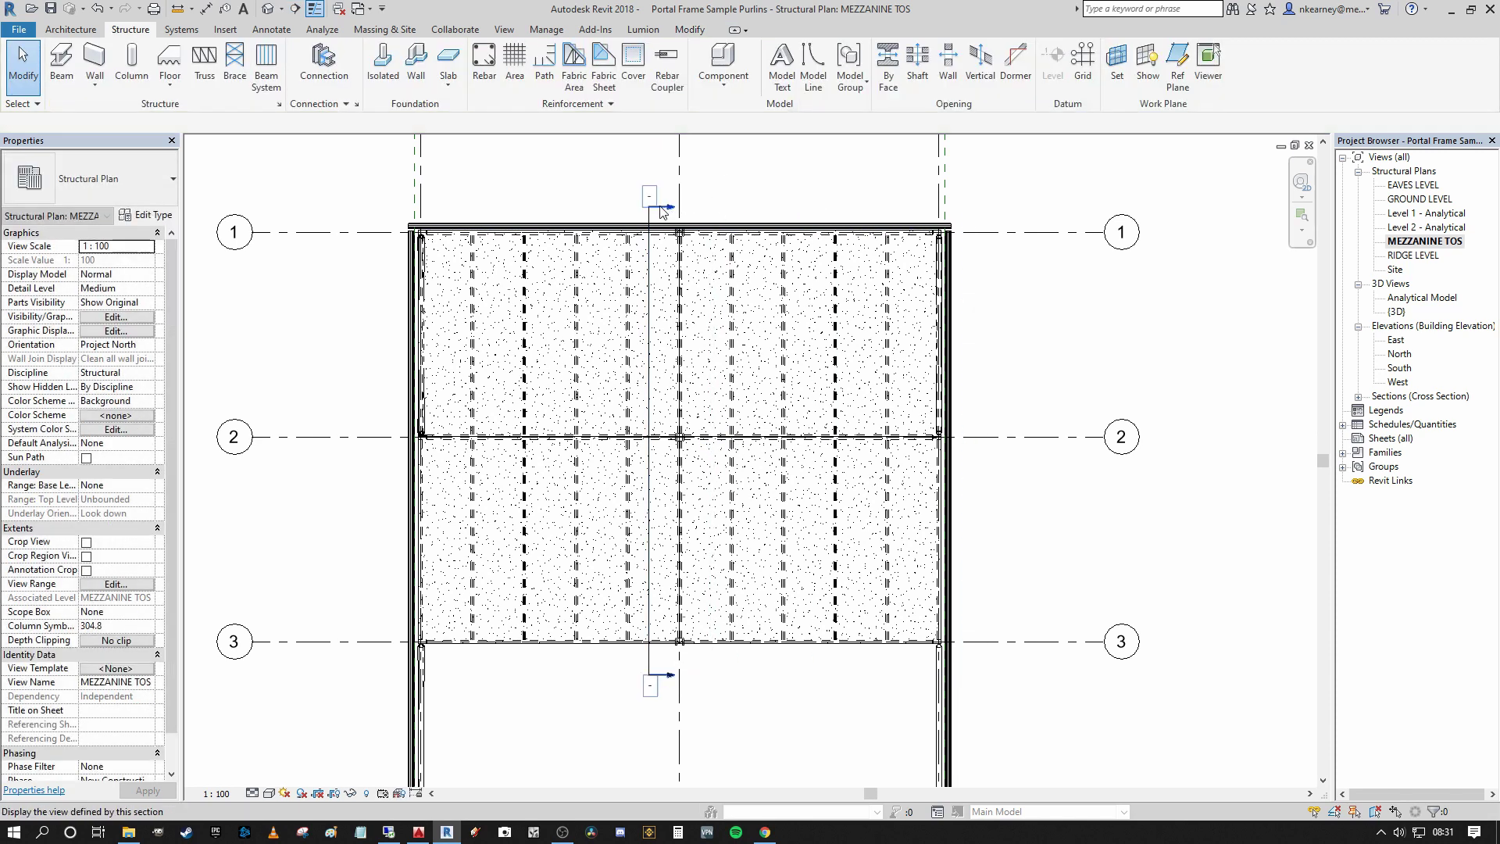
pyautogui.rightClick(661, 209)
pyautogui.click(740, 296)
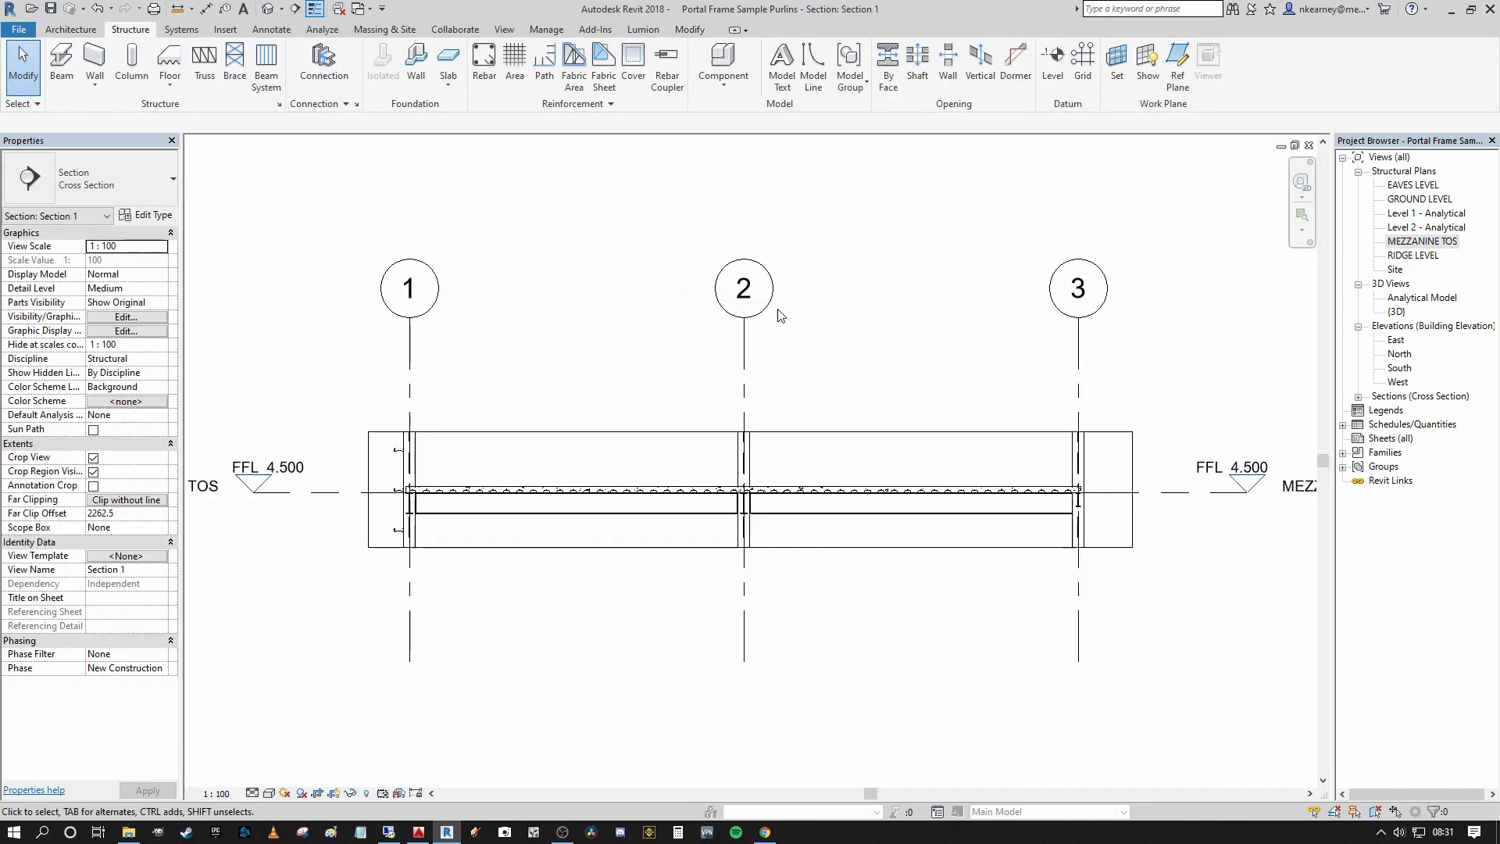
# Step: Examine the metal deck profile and concrete layer along the mezzanine slab in the section between grids 1 and 2
pyautogui.scroll(5, 480, 509)
pyautogui.scroll(-2, 807, 506)
pyautogui.scroll(5, 831, 468)
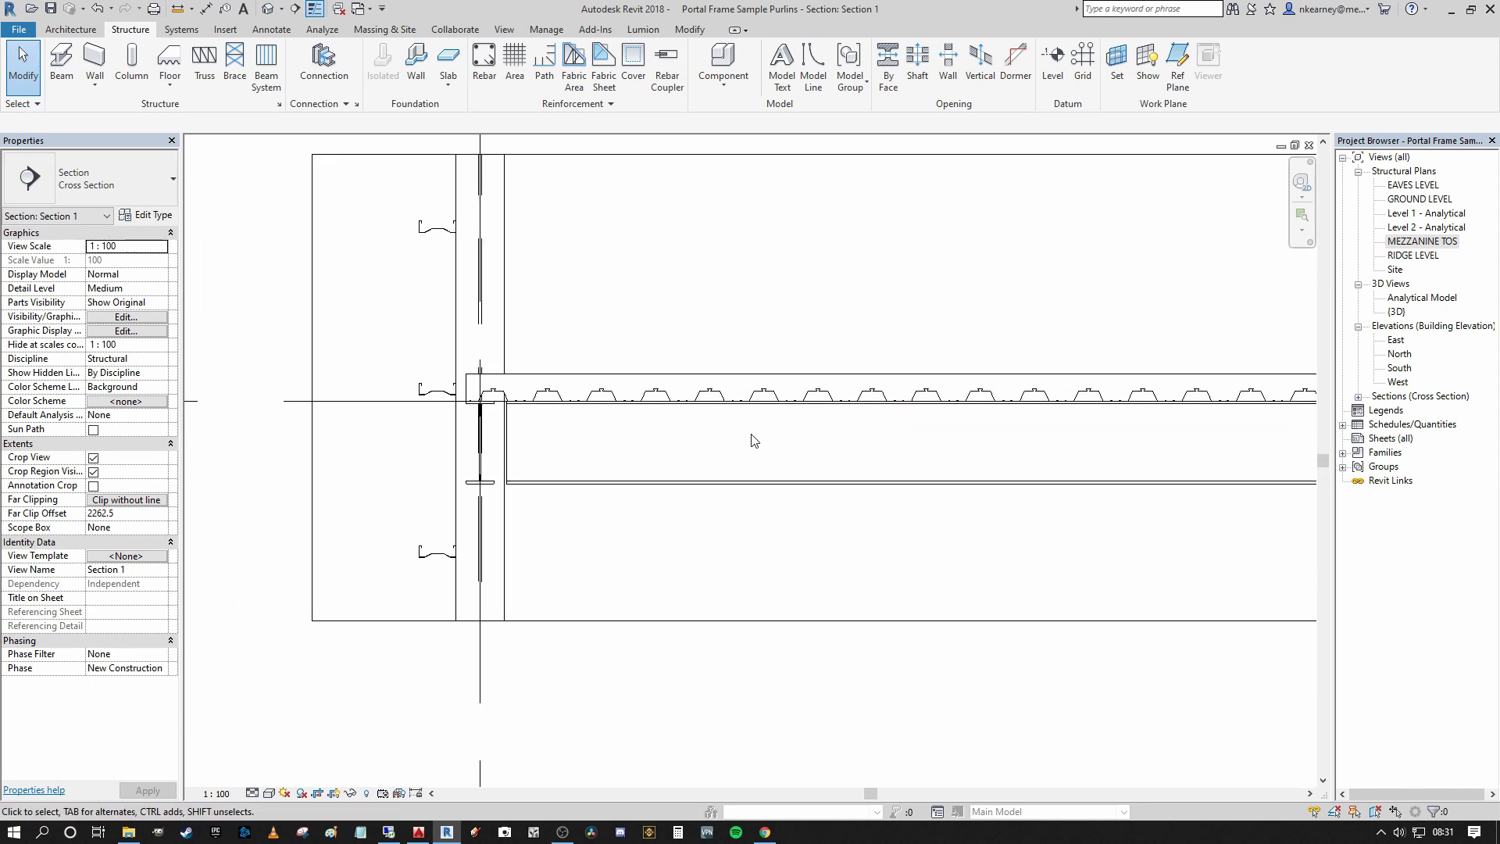
pyautogui.scroll(-5, 755, 440)
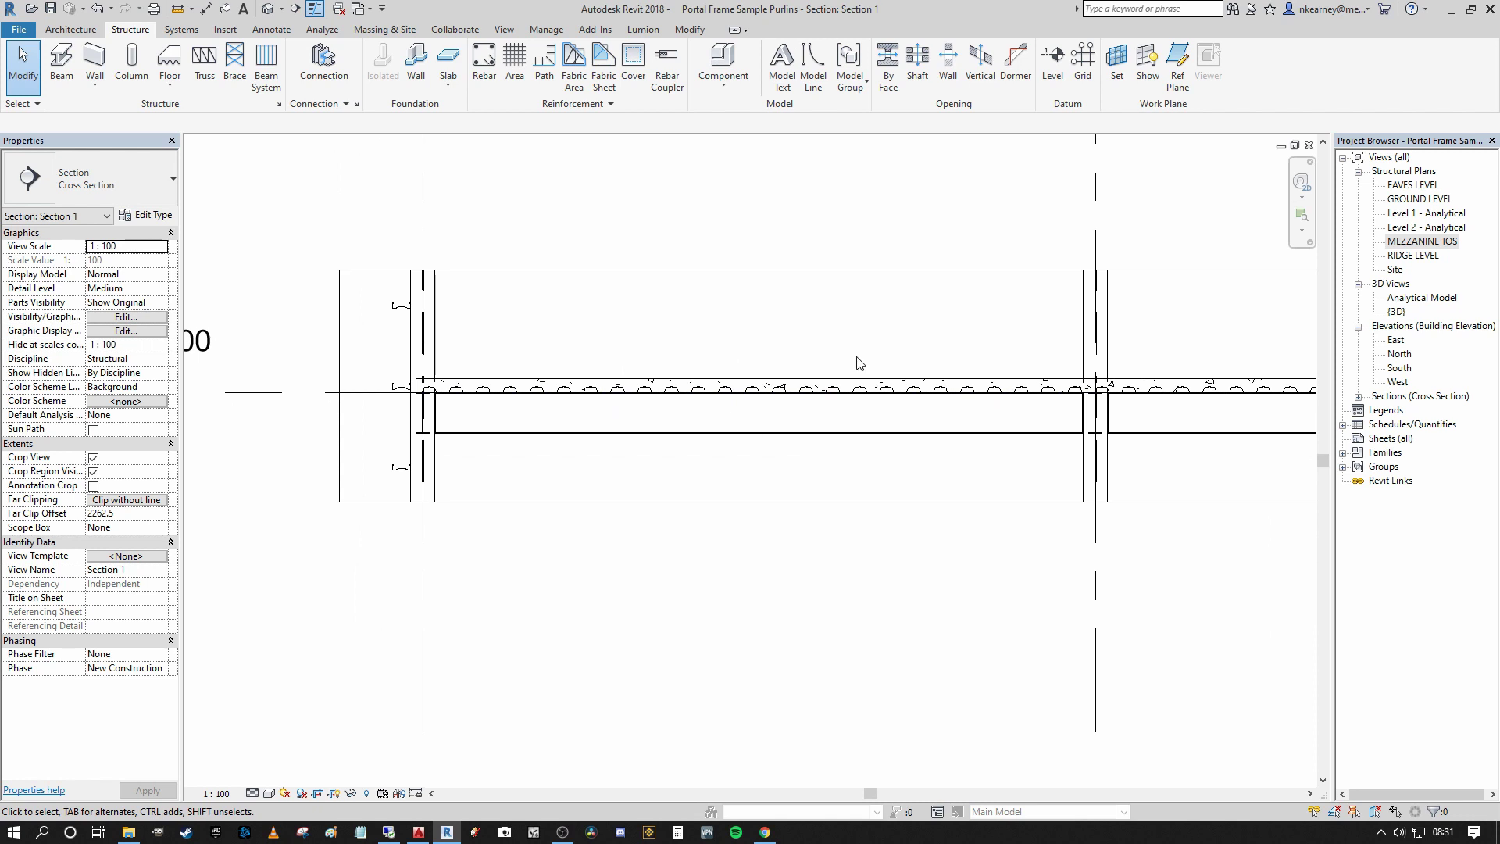
pyautogui.scroll(4, 850, 363)
pyautogui.scroll(3, 755, 414)
pyautogui.scroll(-4, 881, 423)
pyautogui.scroll(5, 838, 417)
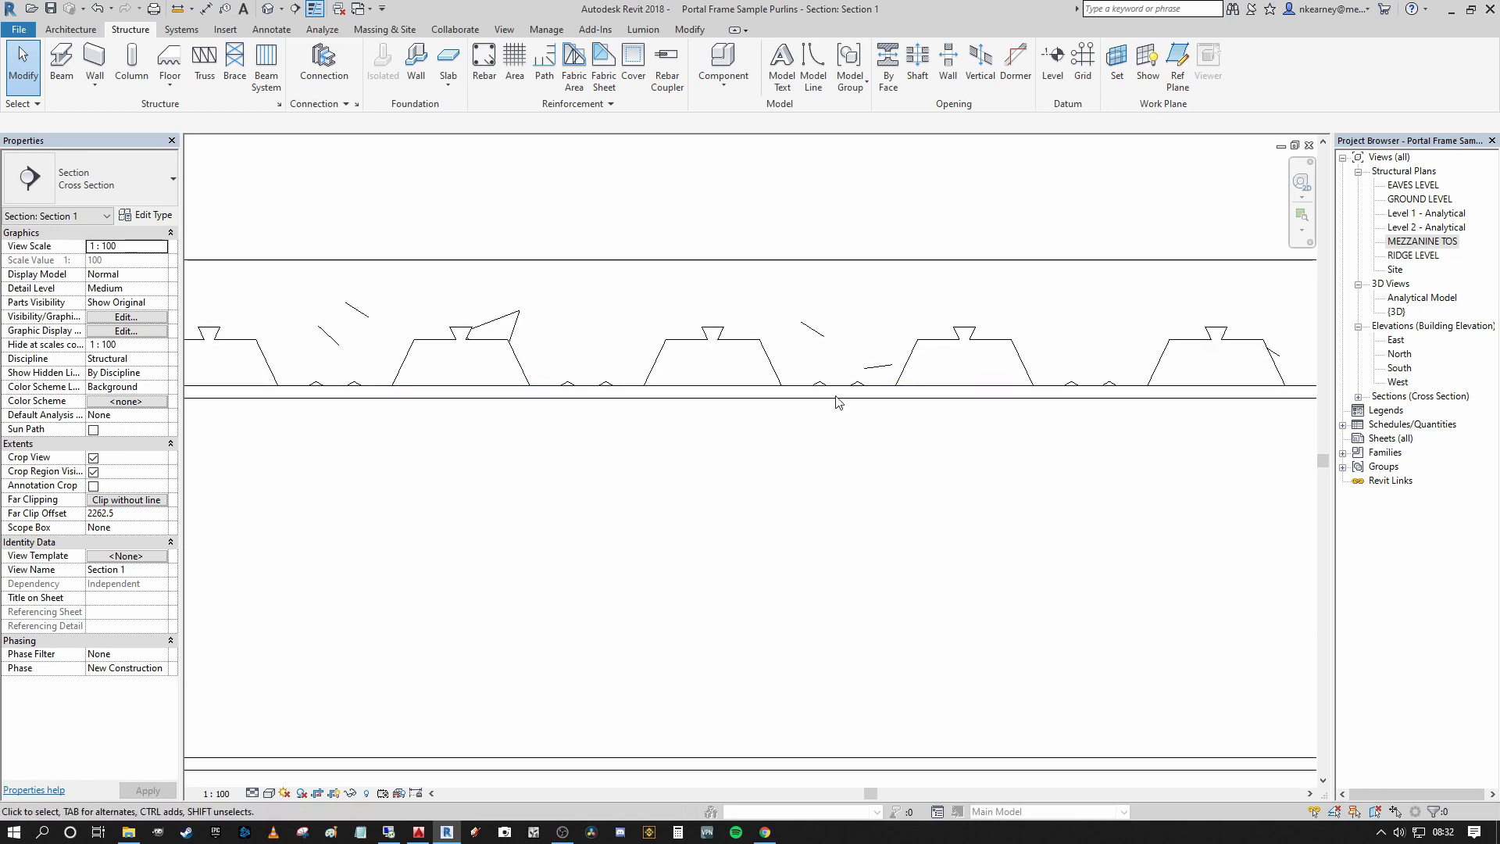
pyautogui.scroll(-5, 831, 412)
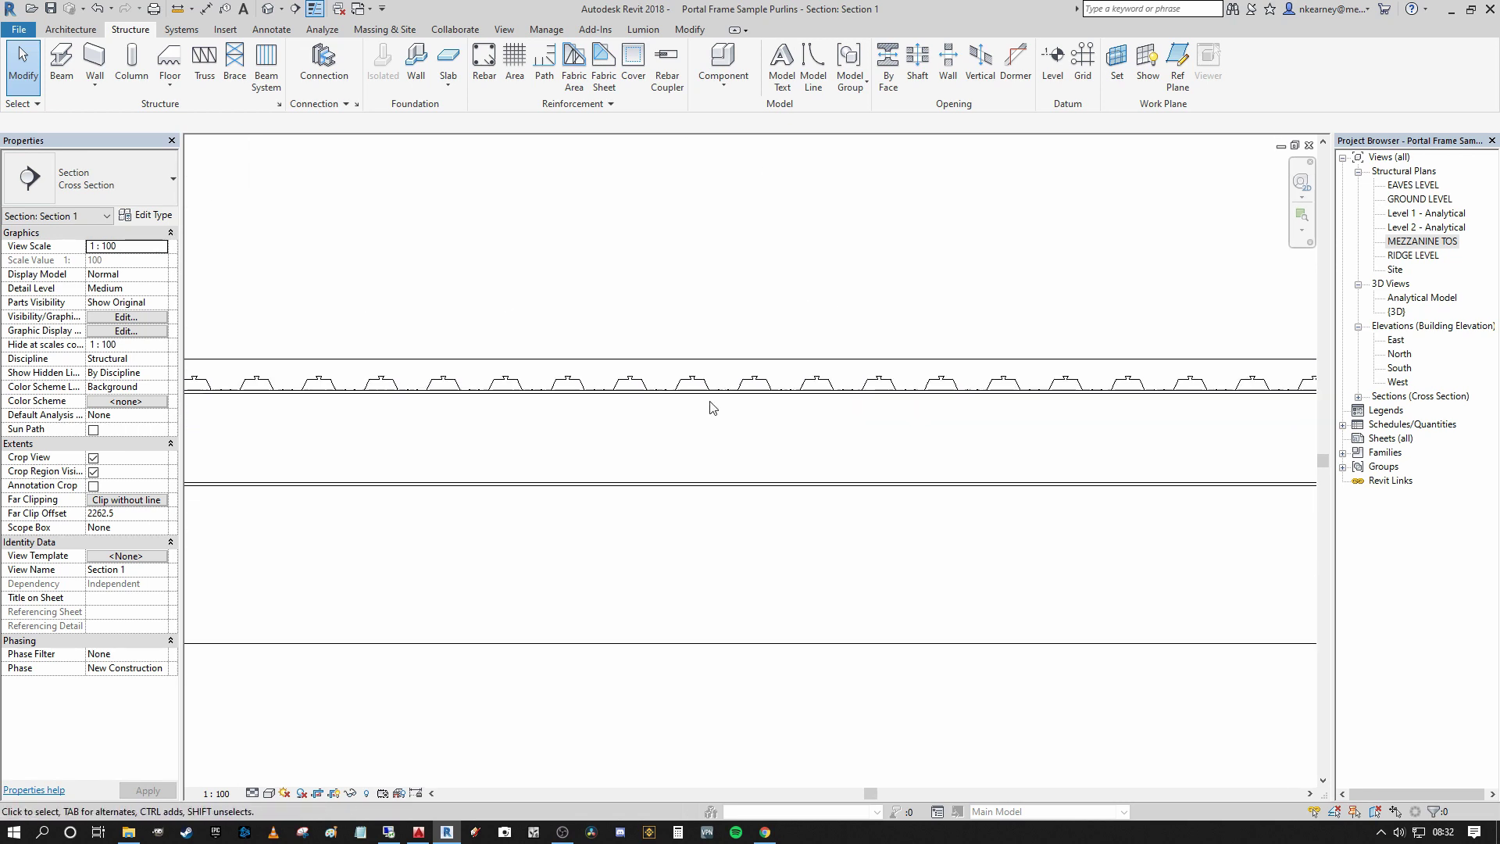
pyautogui.moveTo(569, 396); pyautogui.dragTo(986, 405, button='middle')
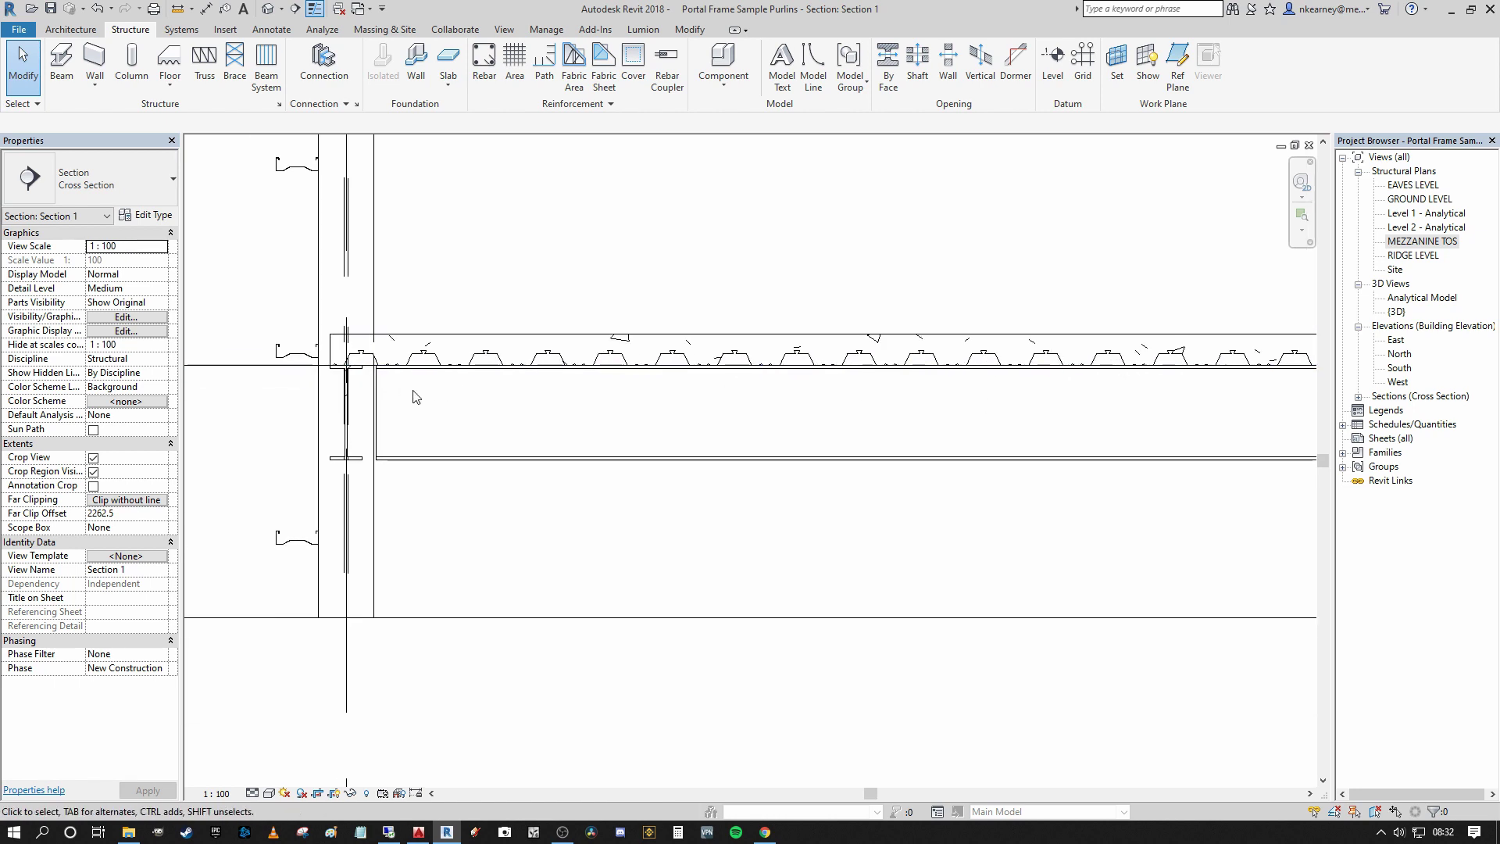
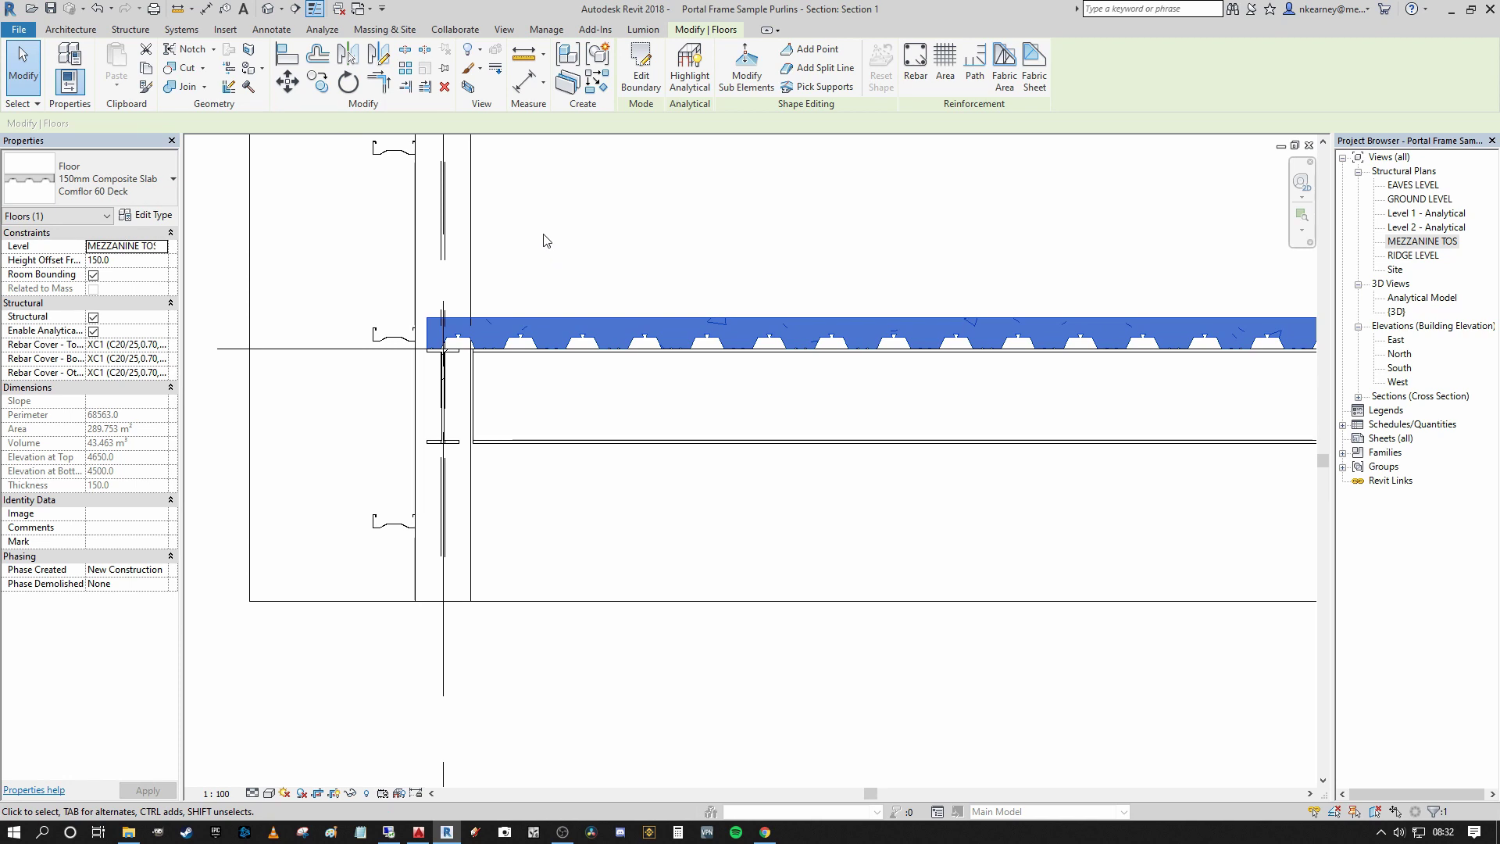
# Step: Examine the slab end at grid 1, including the deck ribs, the edge beam below and the adjacent side rails
pyautogui.scroll(3, 572, 382)
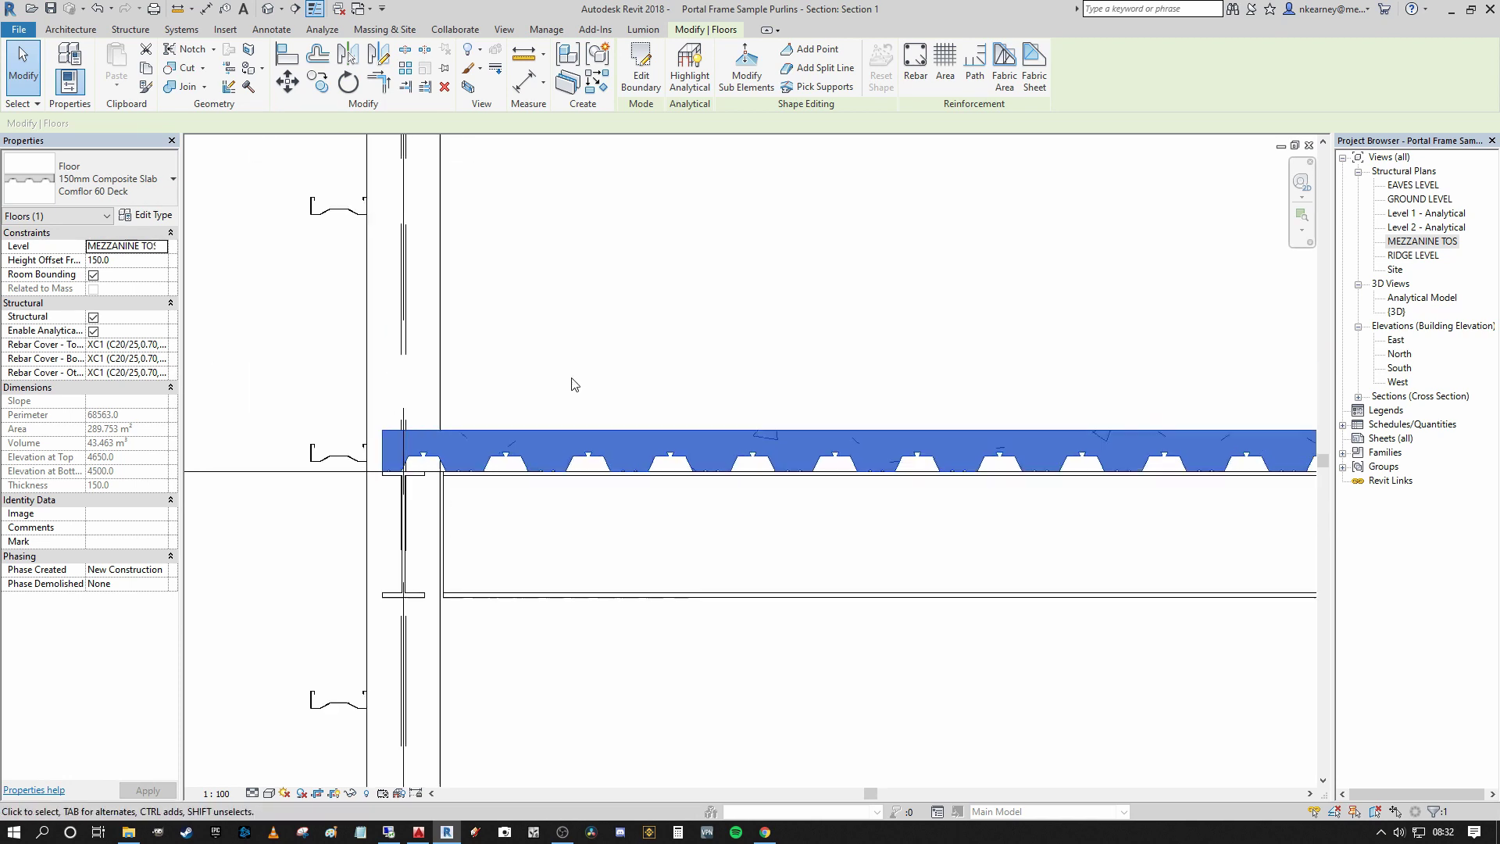
pyautogui.scroll(-2, 630, 385)
pyautogui.click(551, 371)
pyautogui.scroll(3, 495, 422)
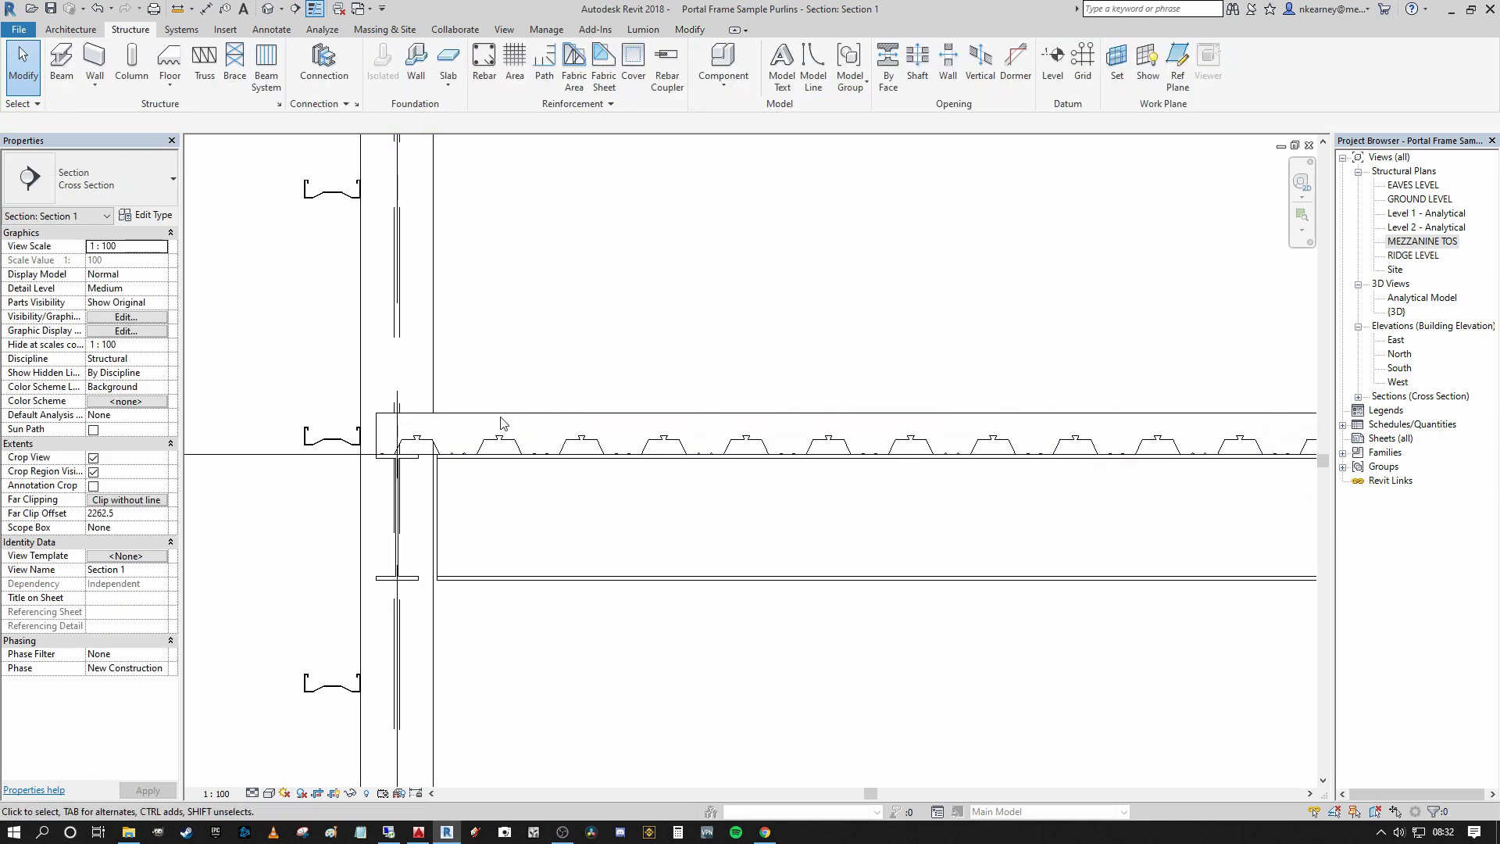
pyautogui.scroll(-2, 418, 421)
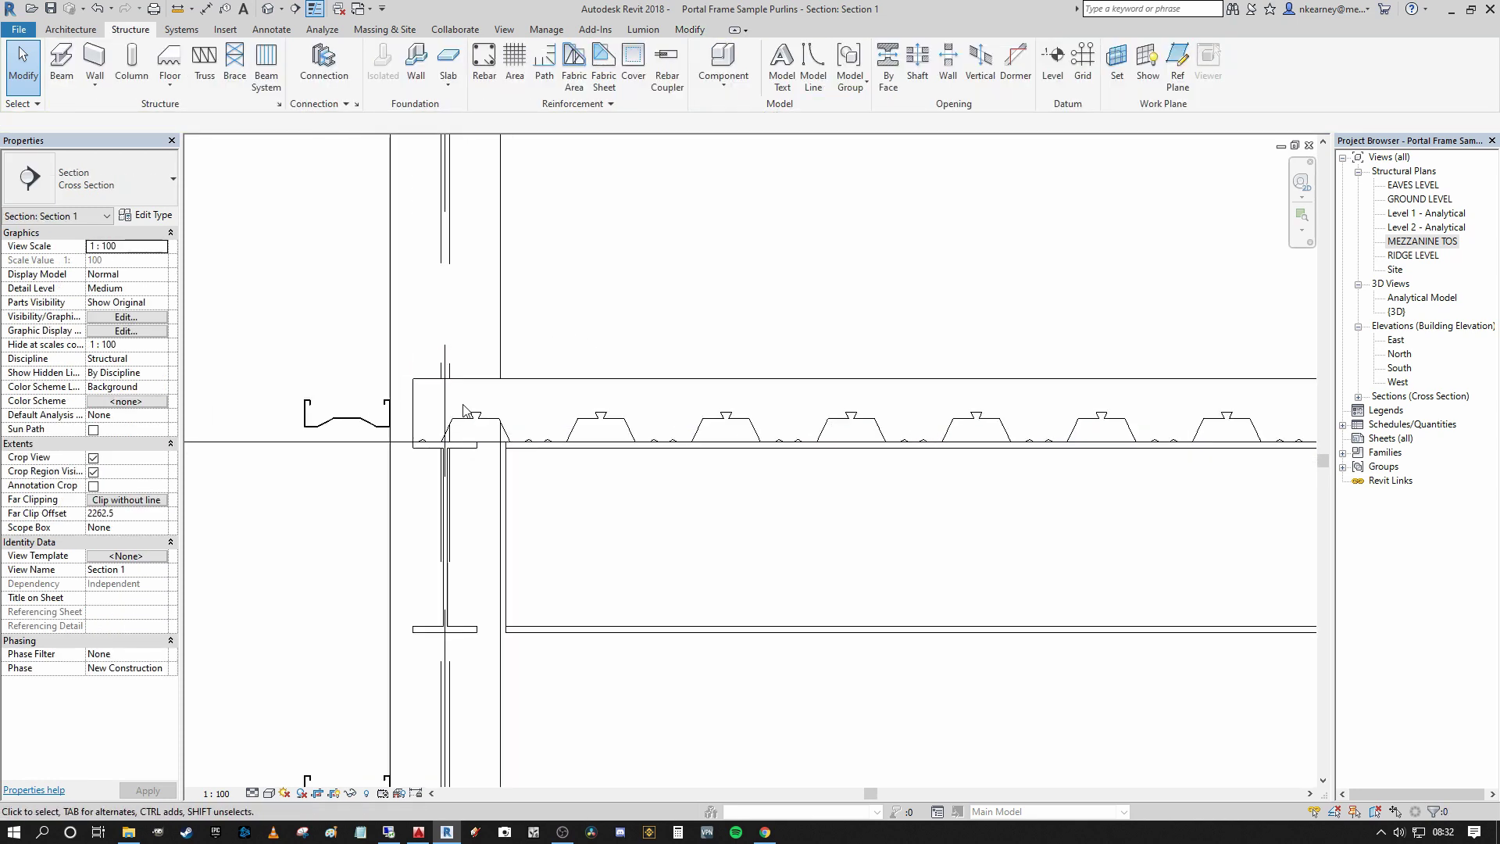
pyautogui.moveTo(418, 422); pyautogui.dragTo(220, 469, button='middle')
pyautogui.moveTo(311, 454); pyautogui.dragTo(360, 414, button='middle')
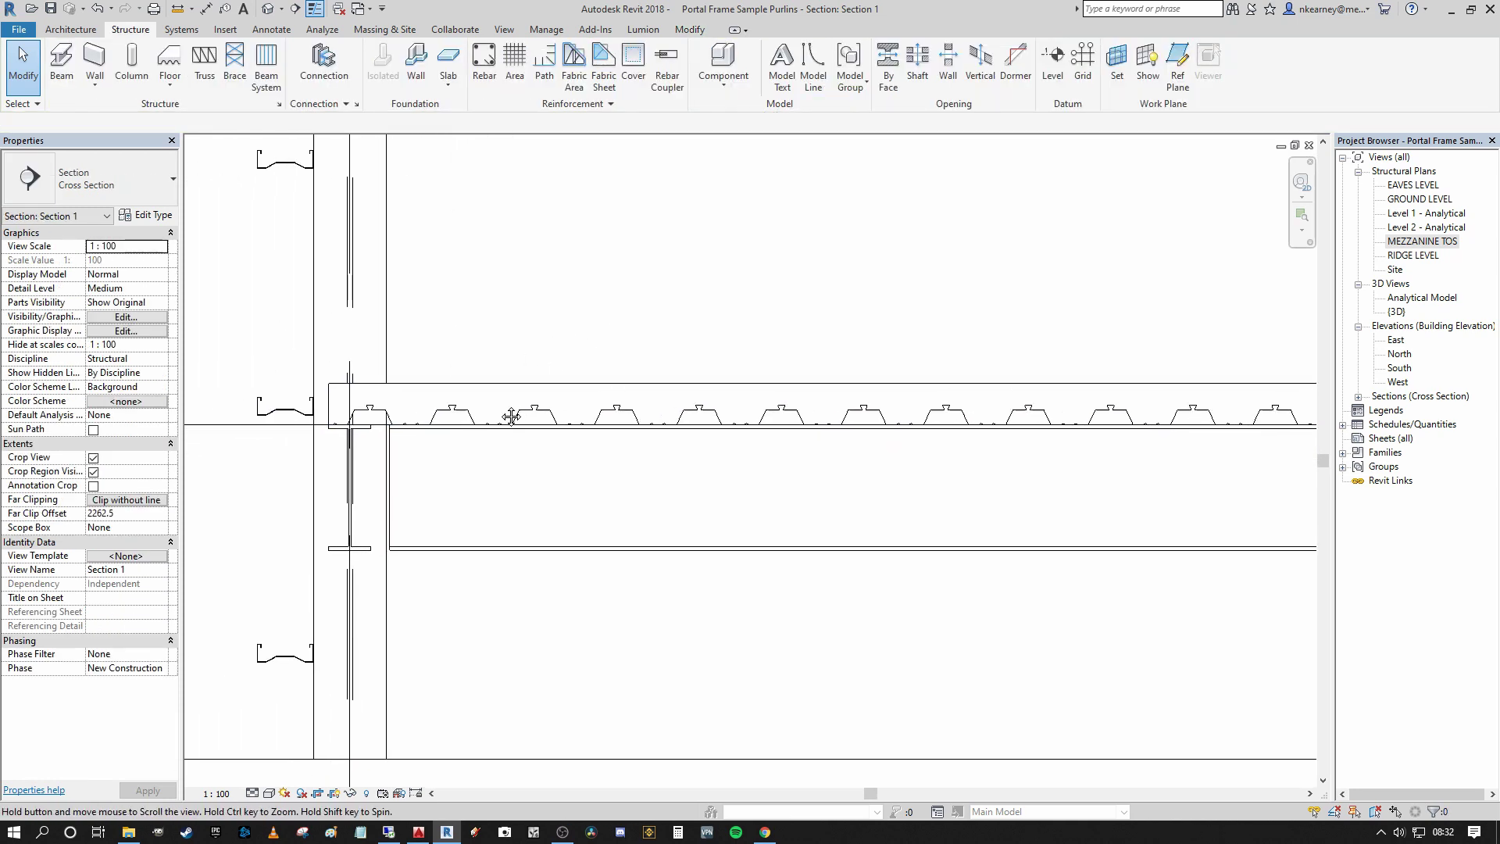
pyautogui.scroll(1, 360, 411)
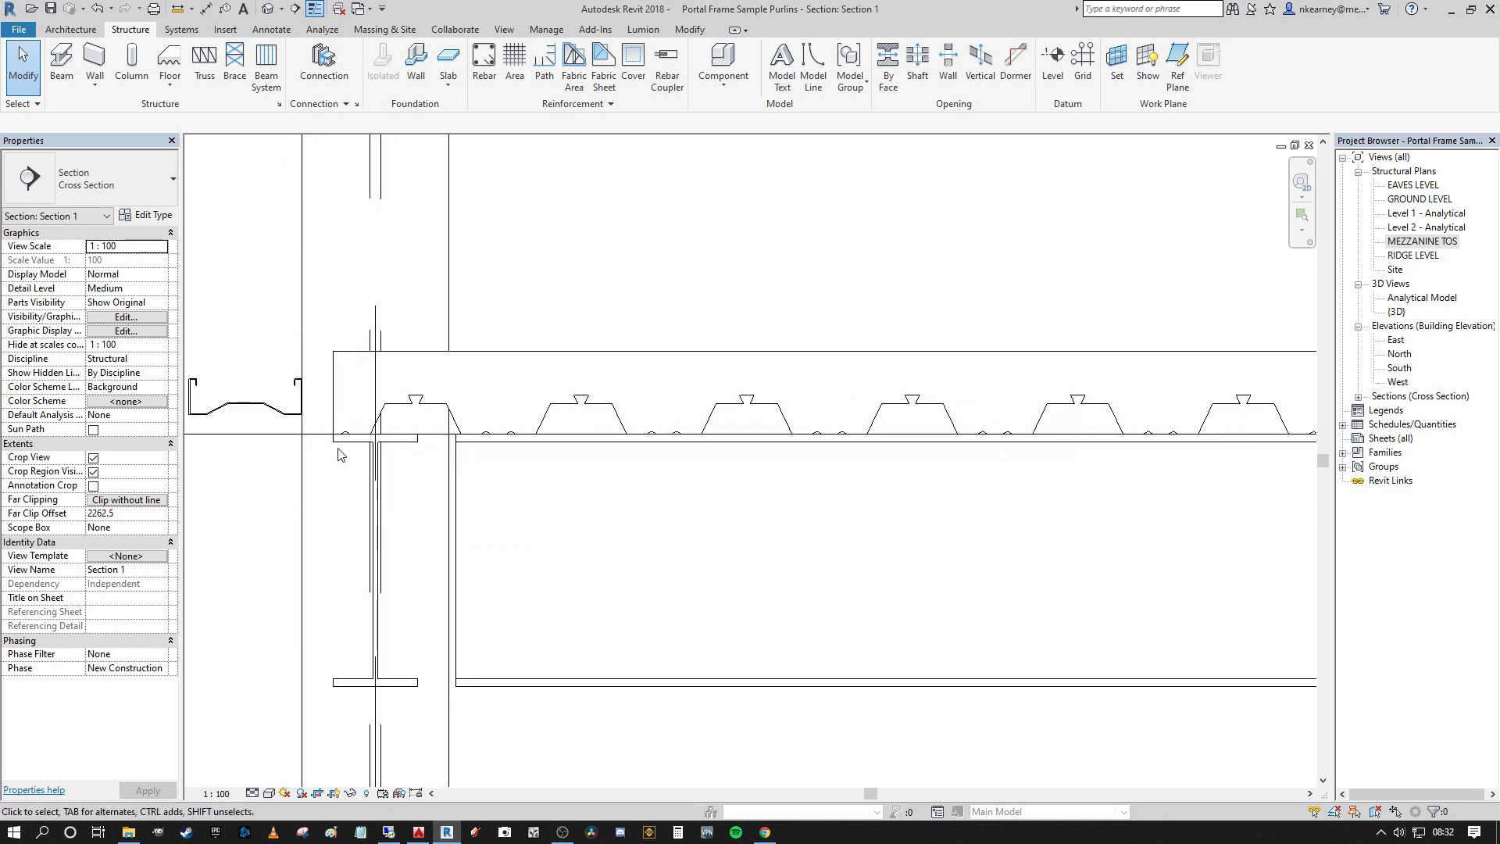
pyautogui.moveTo(438, 393); pyautogui.dragTo(376, 388, button='middle')
pyautogui.scroll(1, 376, 388)
pyautogui.scroll(-2, 448, 406)
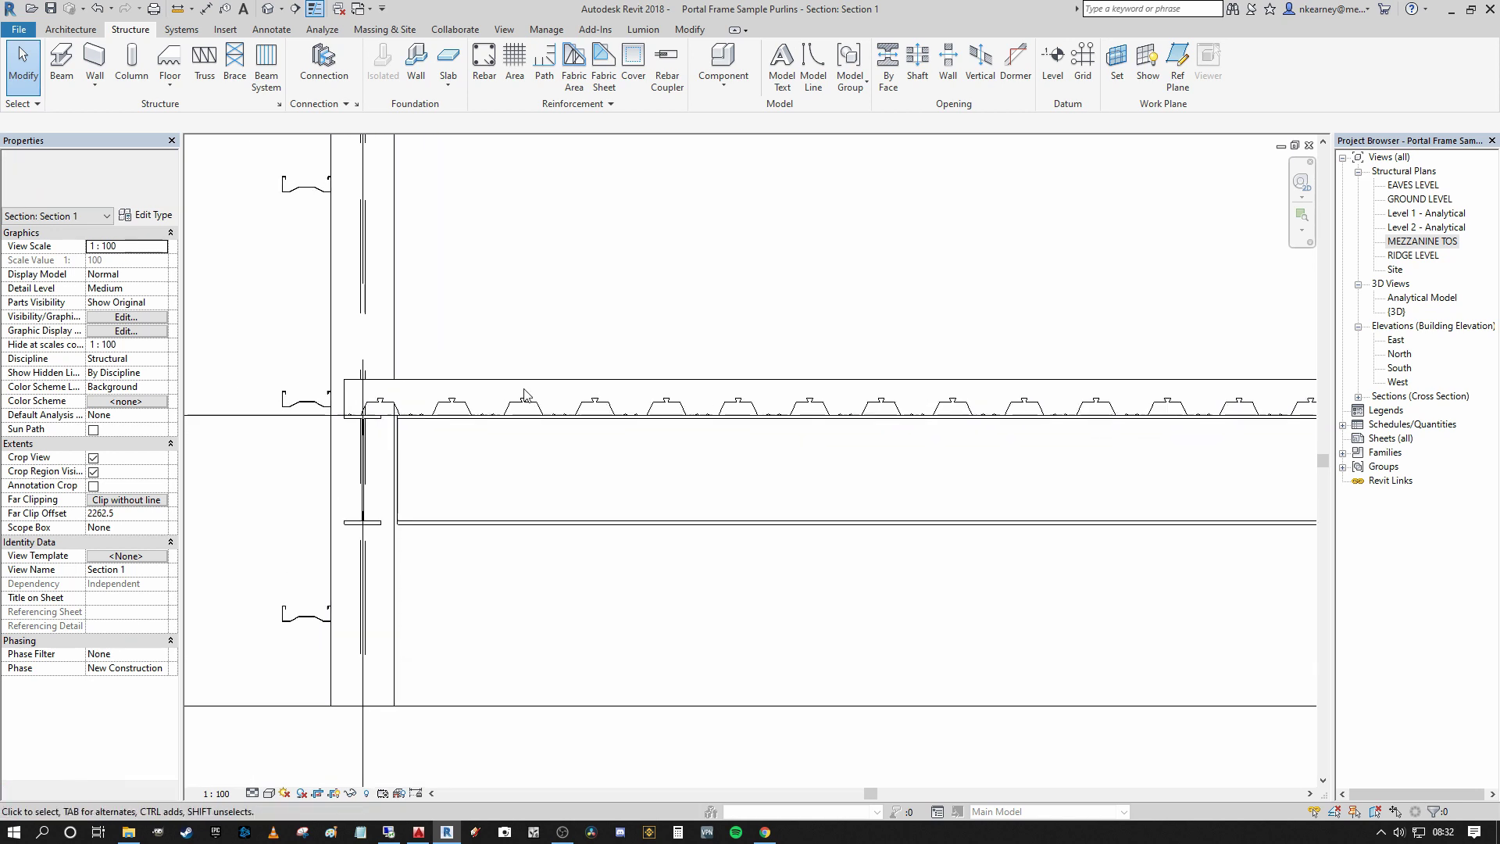
pyautogui.click(426, 391)
pyautogui.click(546, 293)
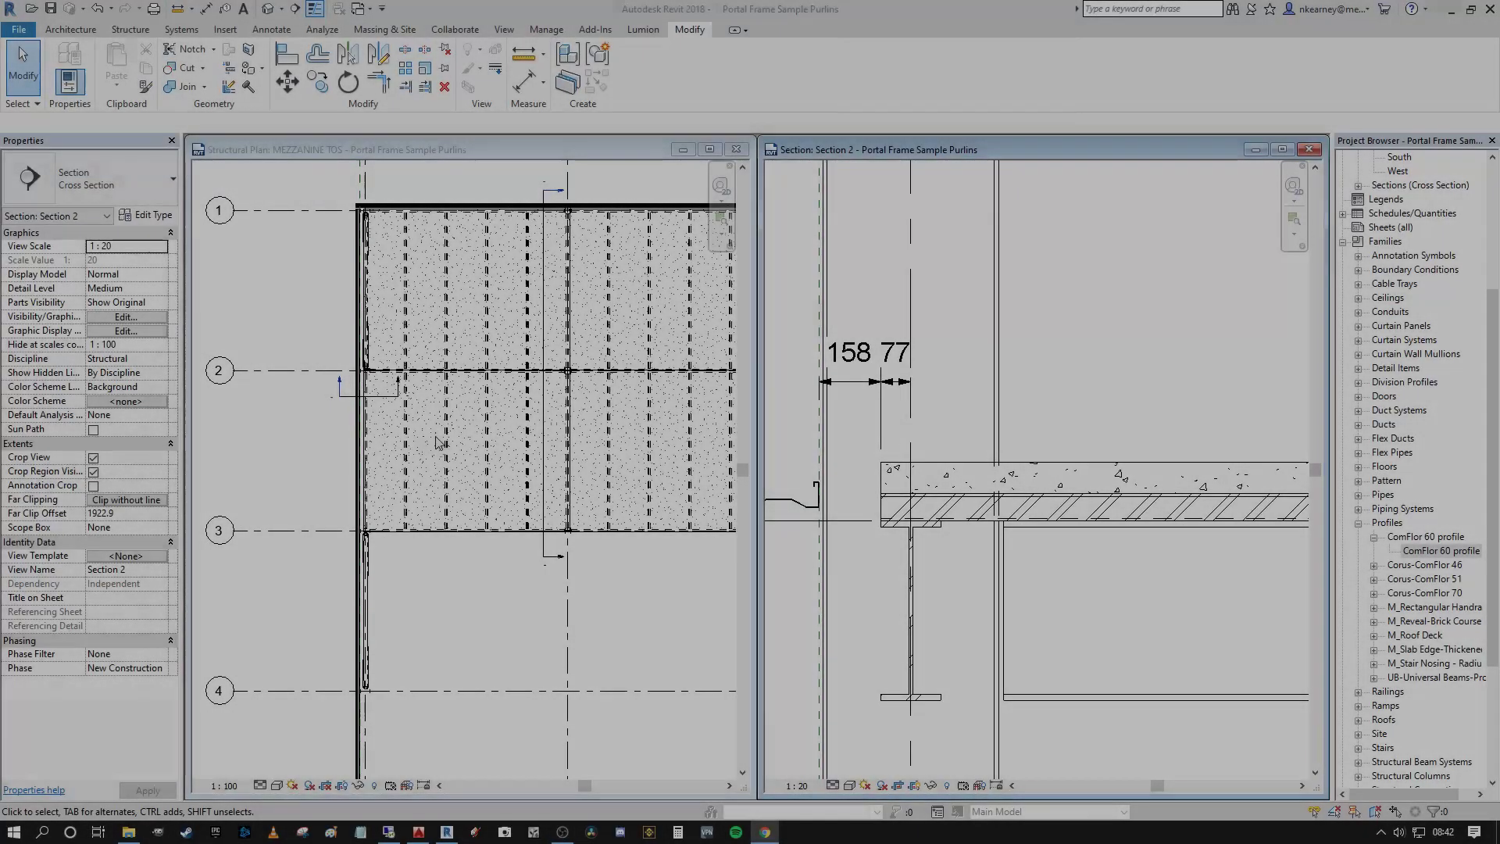
# Step: Examine the edge section marker near grid 2 in the MEZZANINE TOS plan and the corresponding dimensioned slab edge in Section 2
pyautogui.click(457, 395)
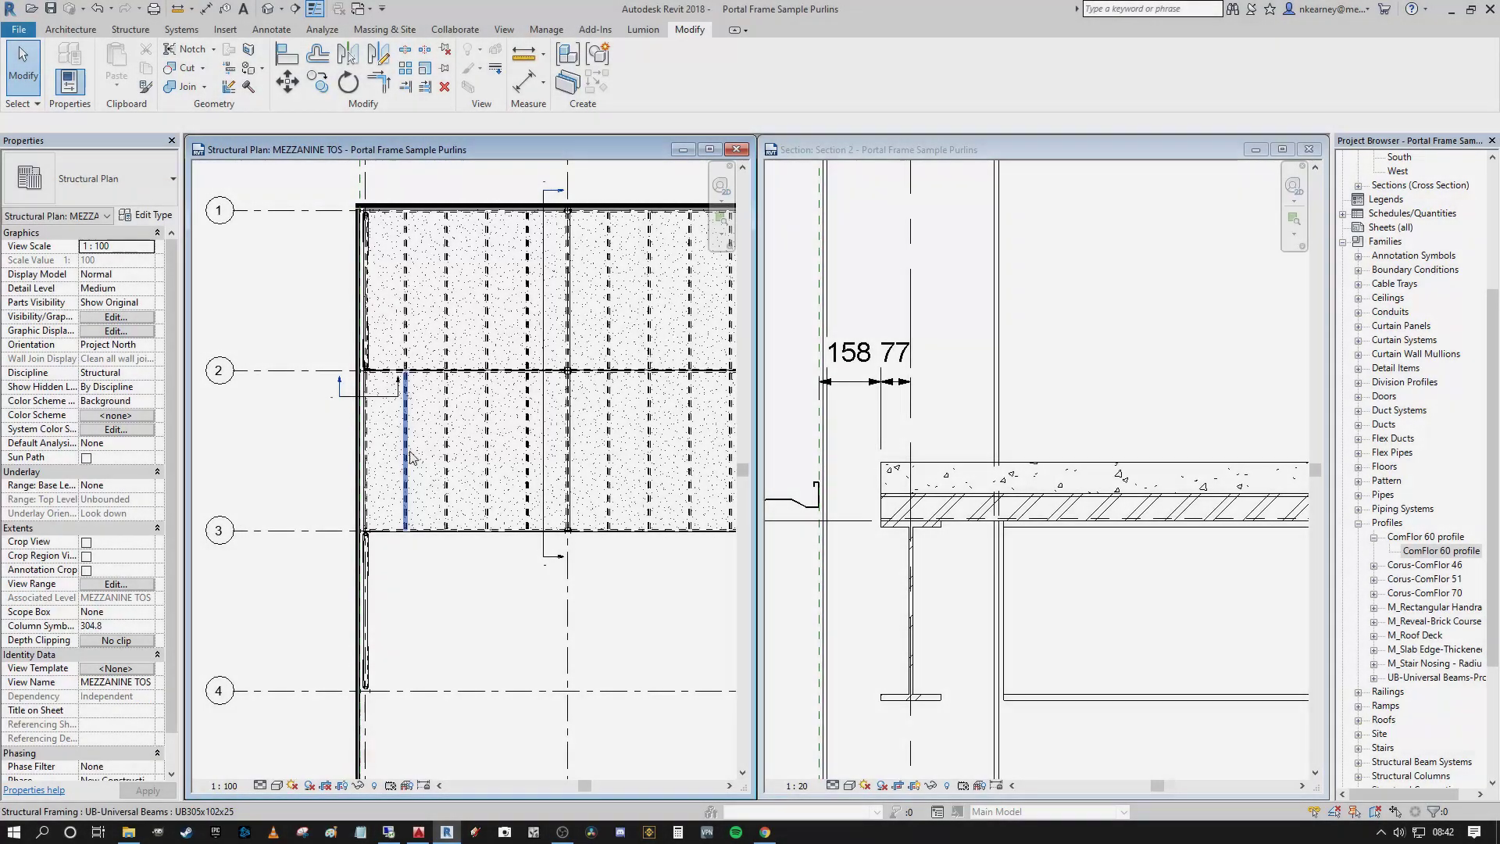
pyautogui.moveTo(457, 395); pyautogui.dragTo(414, 467, button='middle')
pyautogui.scroll(5, 426, 433)
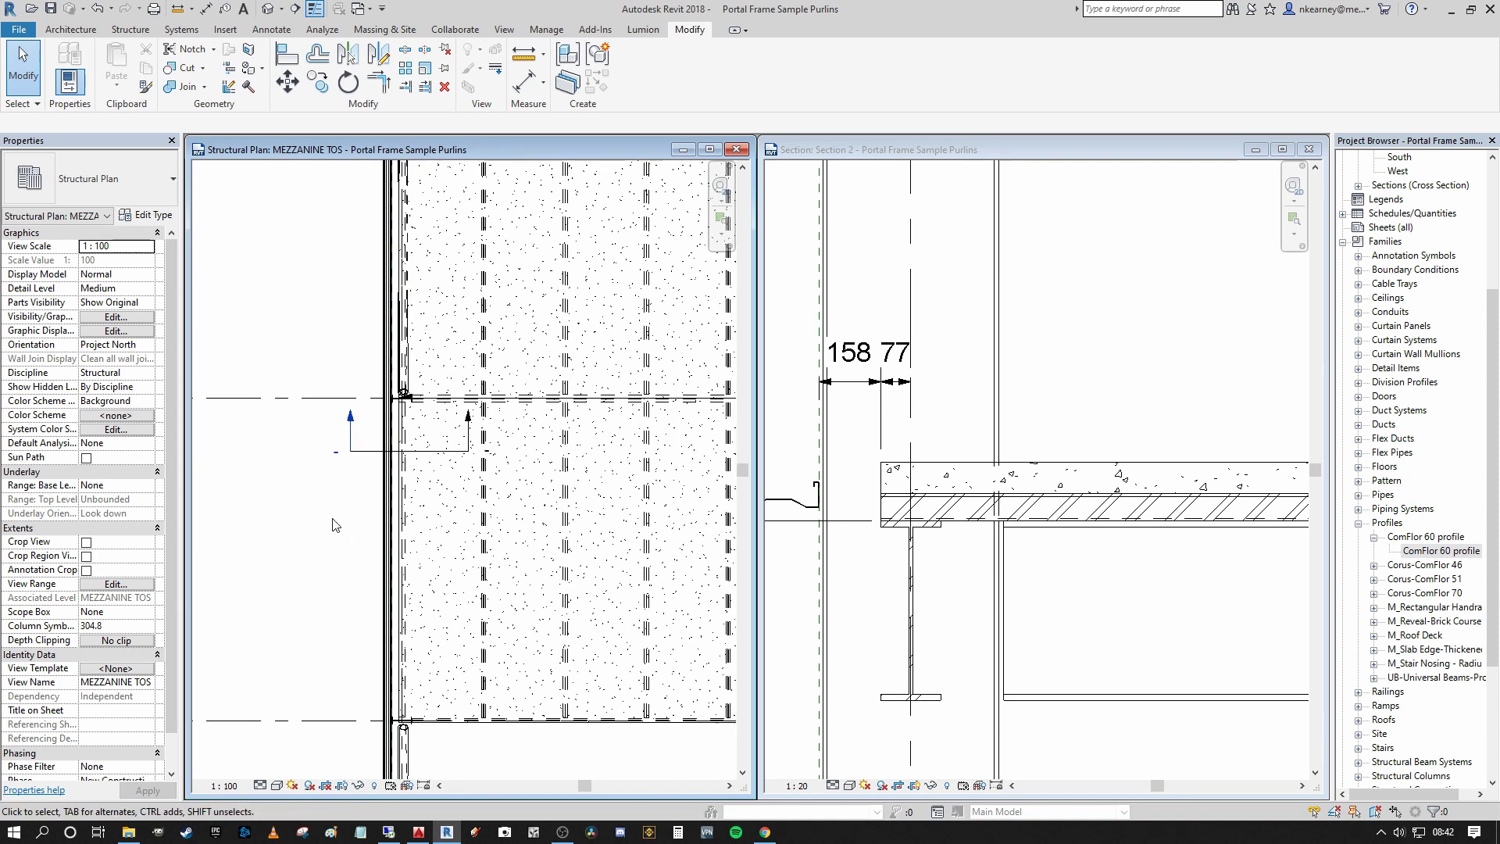
pyautogui.click(1020, 451)
pyautogui.scroll(-3, 1020, 450)
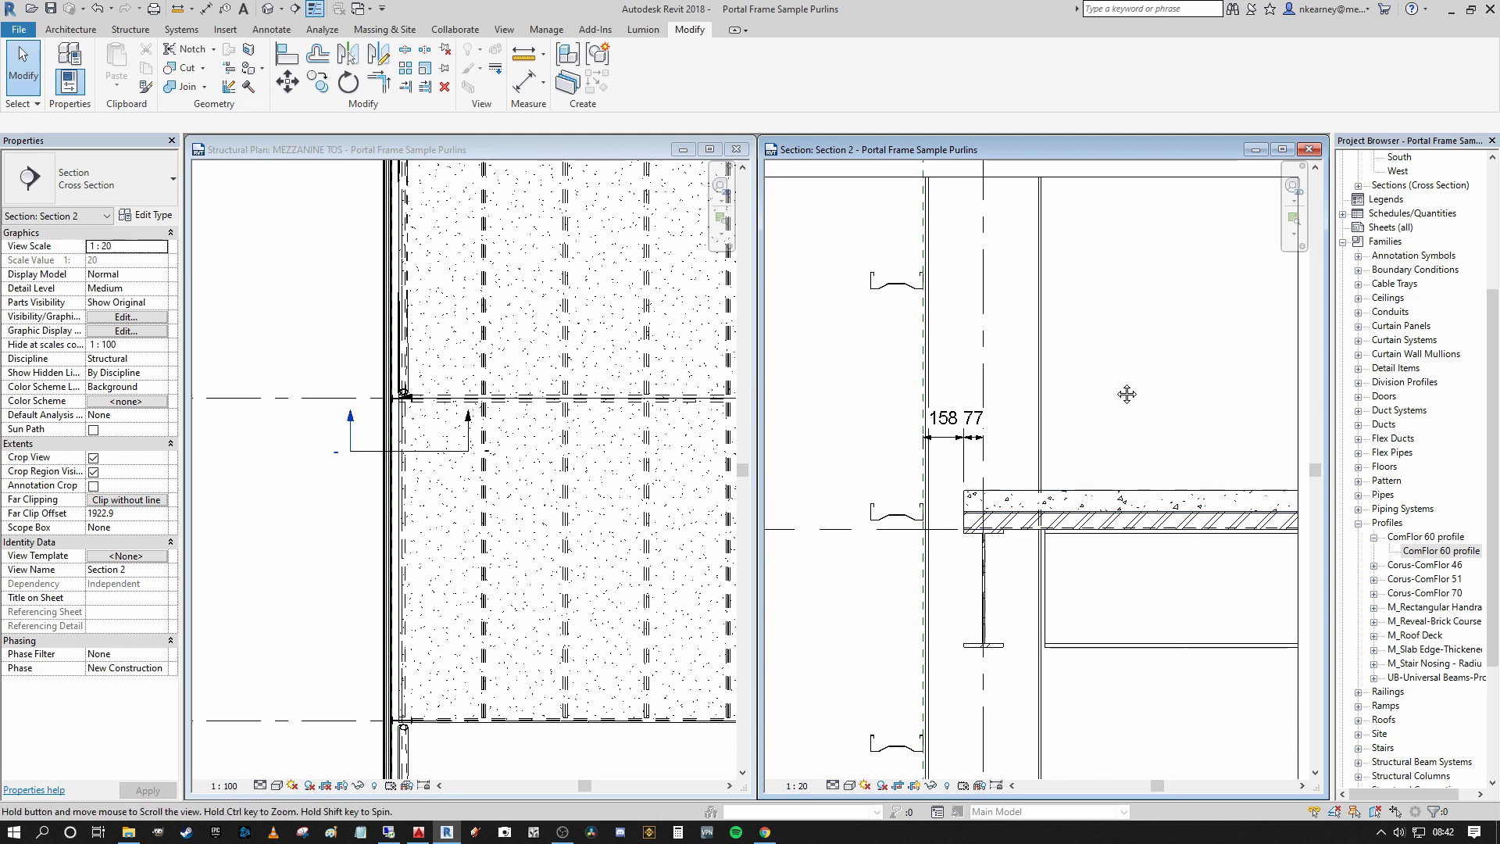
pyautogui.moveTo(1128, 391); pyautogui.dragTo(1145, 363, button='middle')
pyautogui.moveTo(1099, 435); pyautogui.dragTo(1032, 434, button='middle')
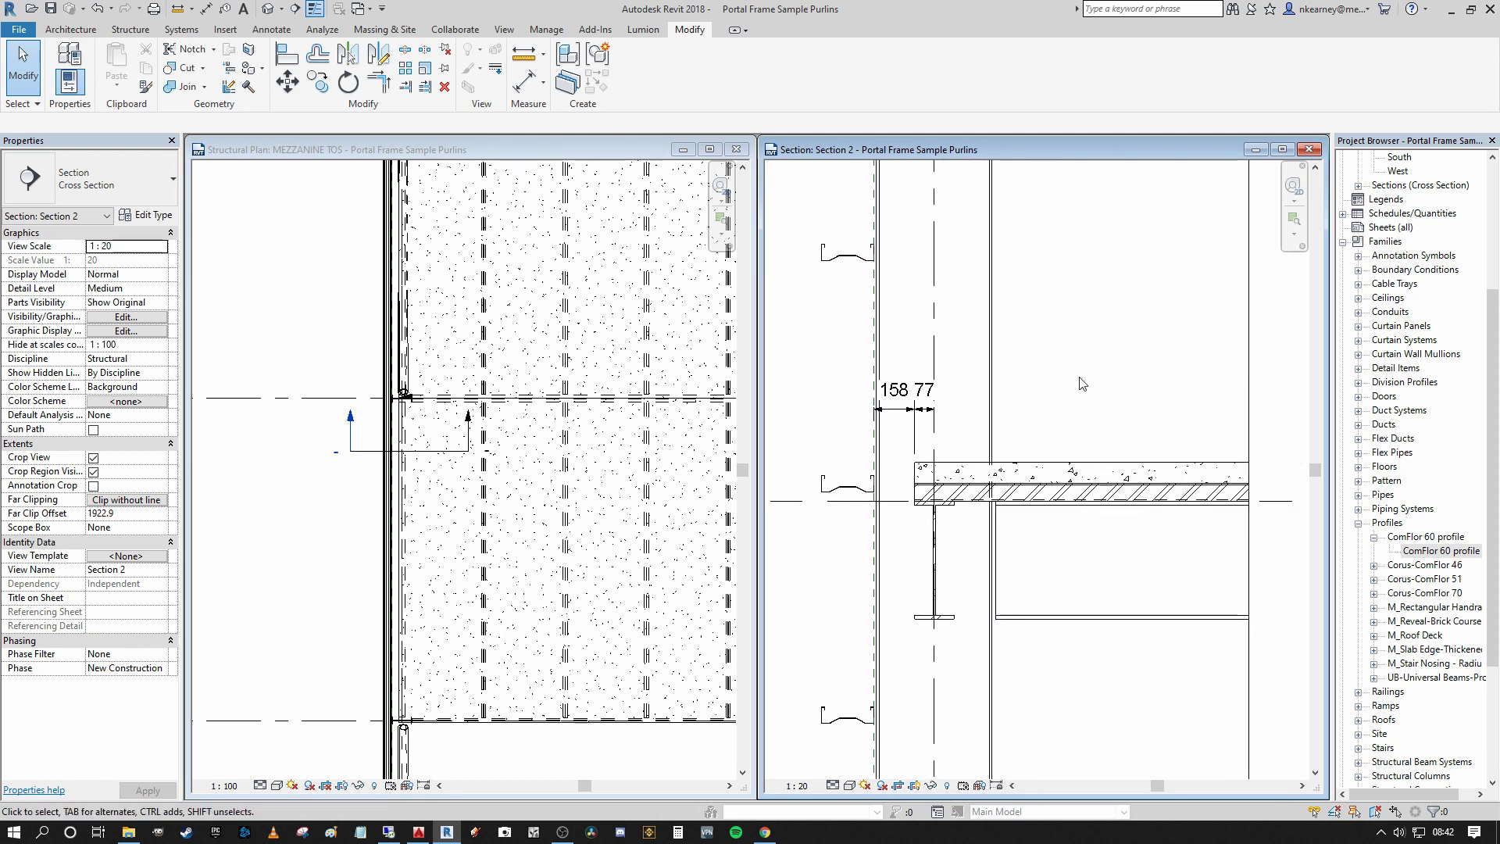
pyautogui.scroll(1, 1062, 398)
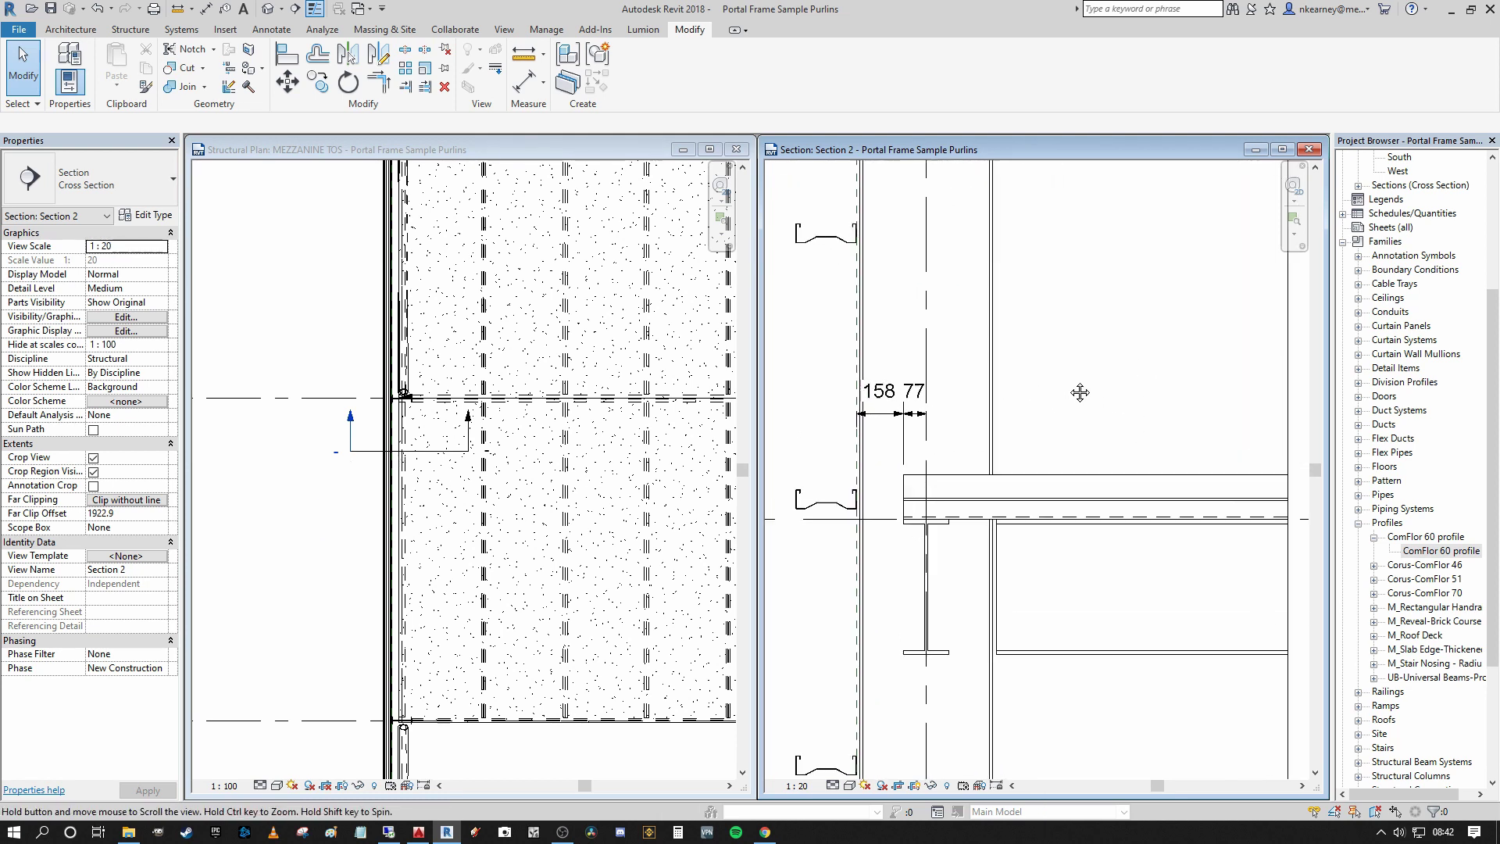
pyautogui.moveTo(1077, 388); pyautogui.dragTo(1081, 362, button='middle')
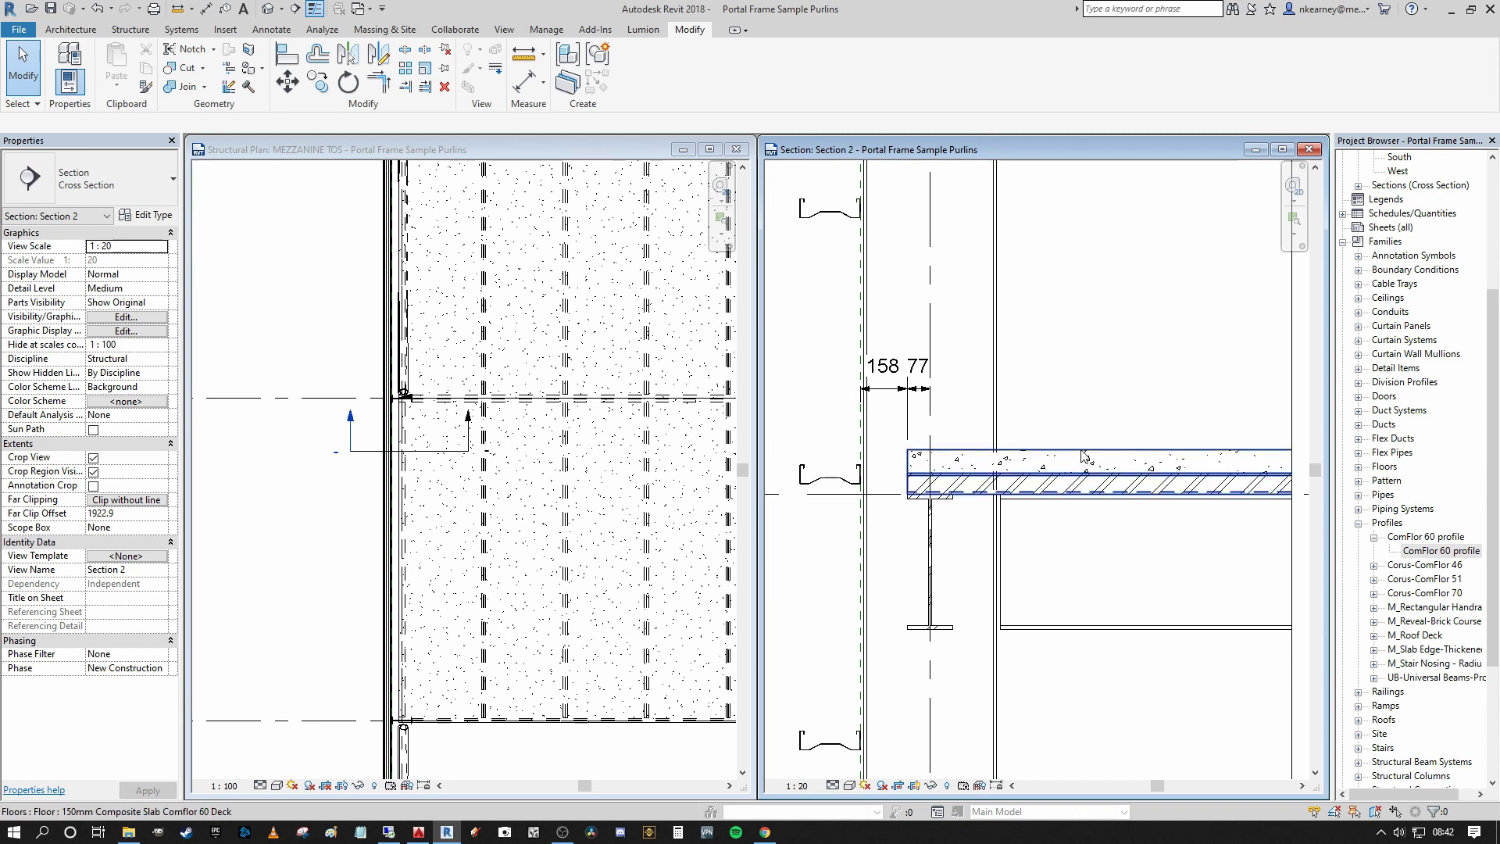
# Step: Examine how the slab edge sits on the perimeter beam flange and how it relates to the side rail in Section 2
pyautogui.click(1055, 461)
pyautogui.scroll(4, 954, 490)
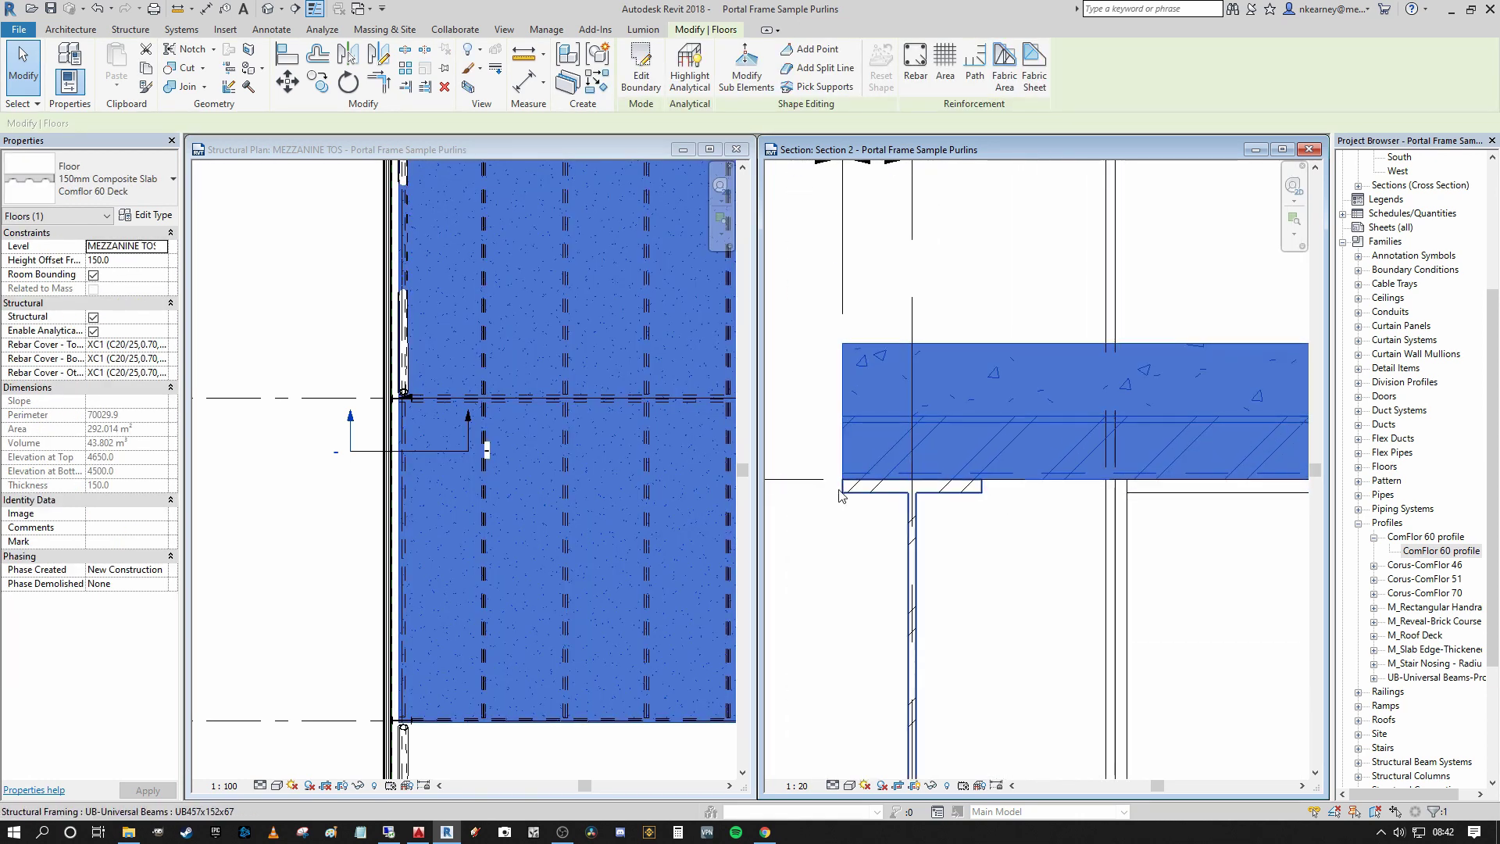
pyautogui.scroll(-2, 838, 491)
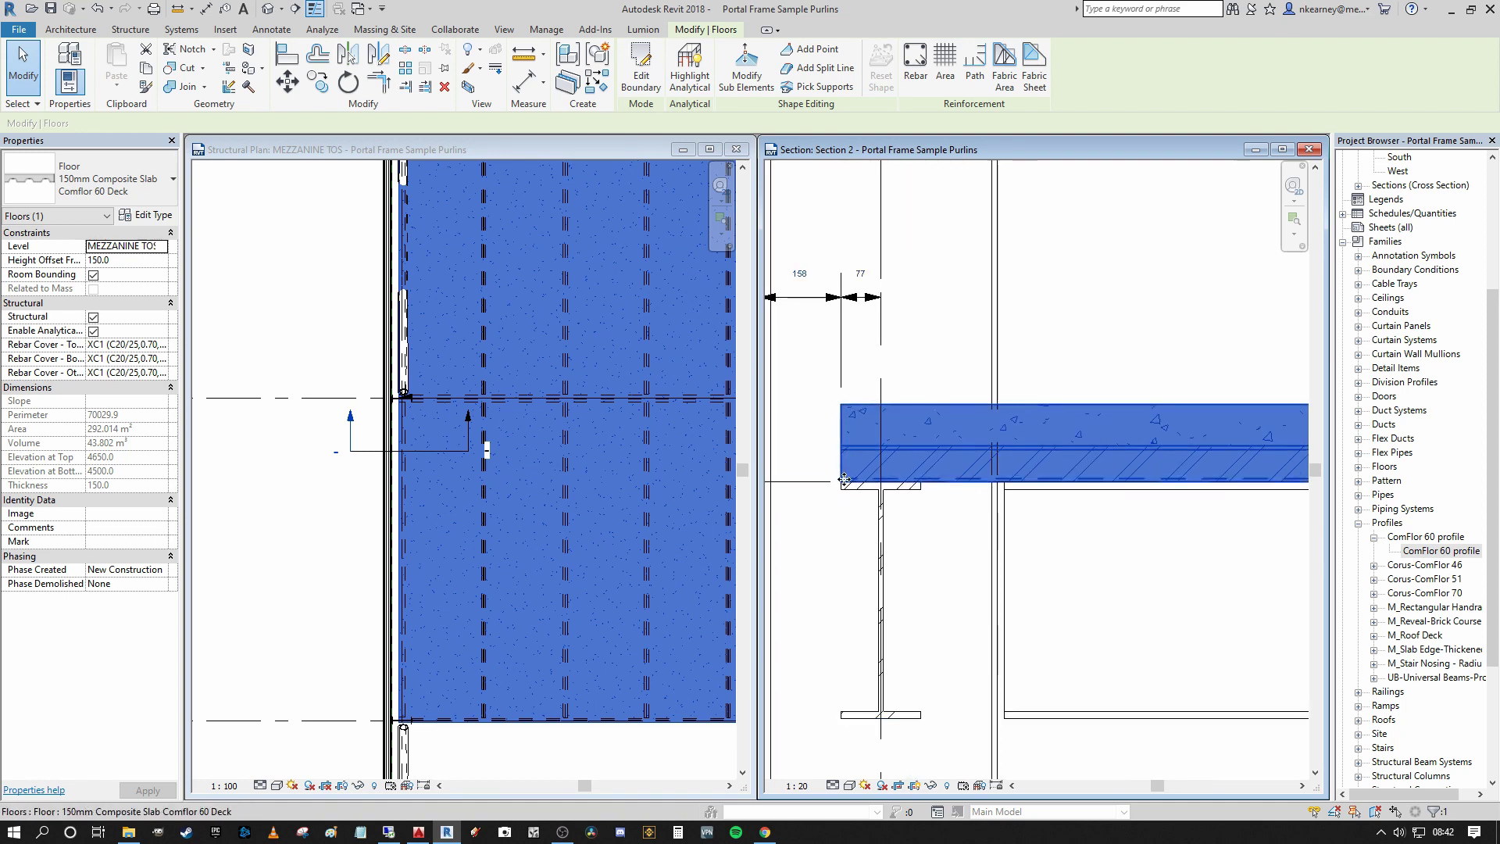
pyautogui.scroll(-1, 924, 494)
pyautogui.click(951, 368)
pyautogui.scroll(2, 951, 368)
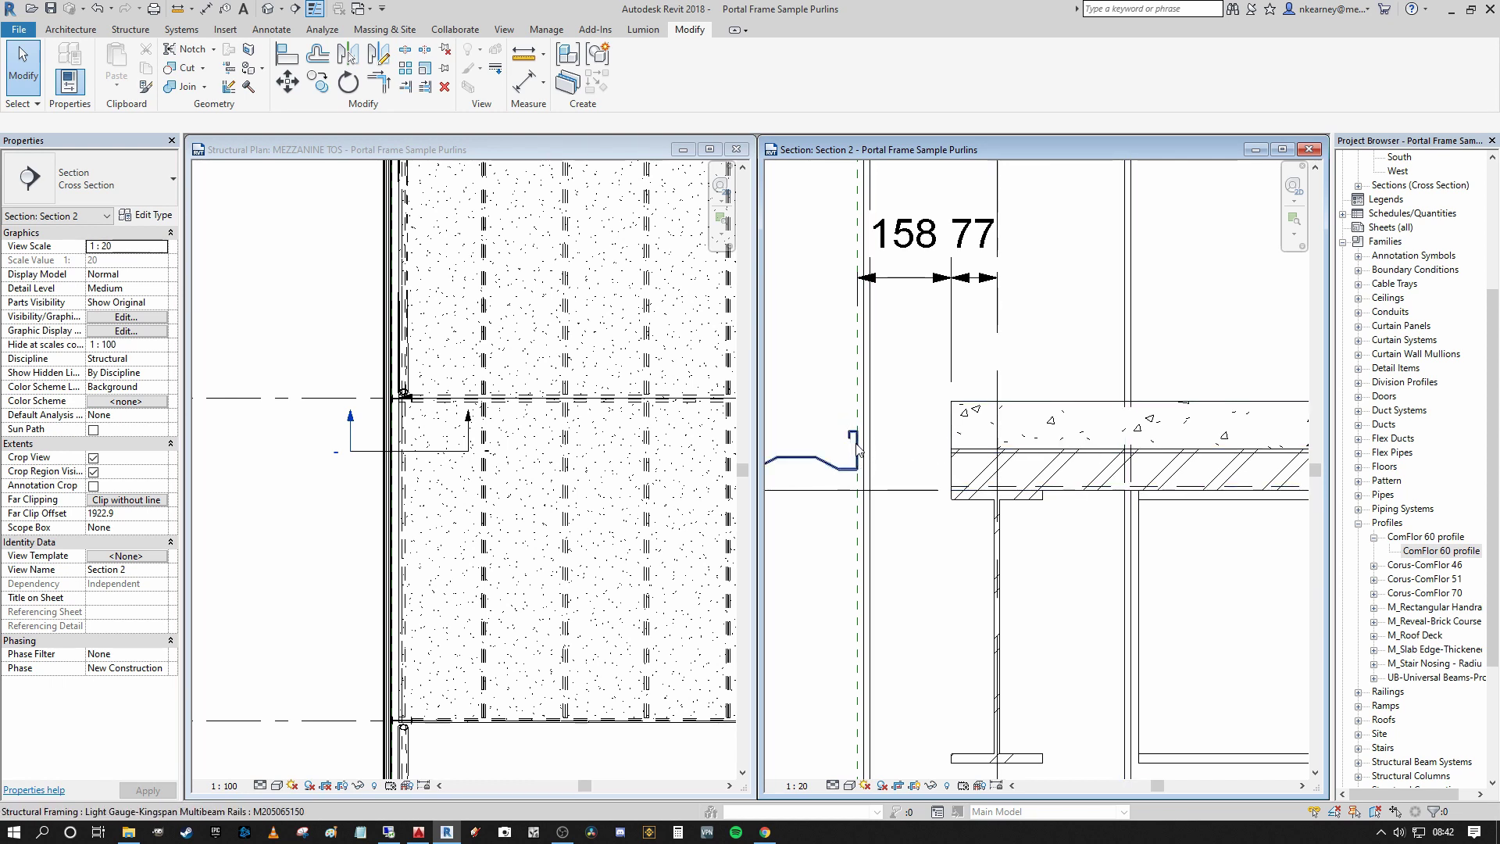
pyautogui.scroll(-2, 859, 449)
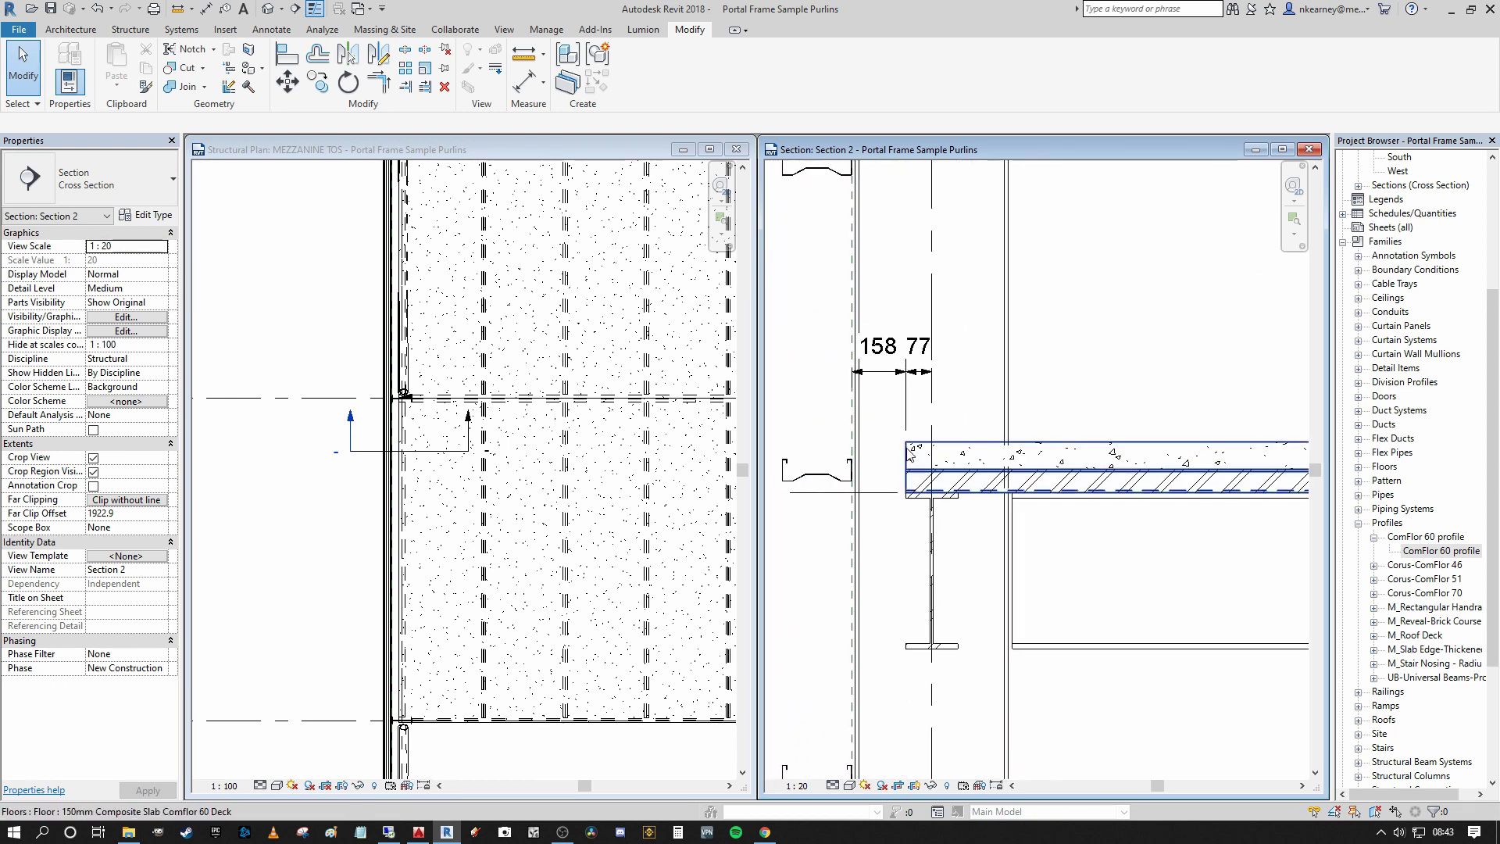
pyautogui.scroll(3, 984, 490)
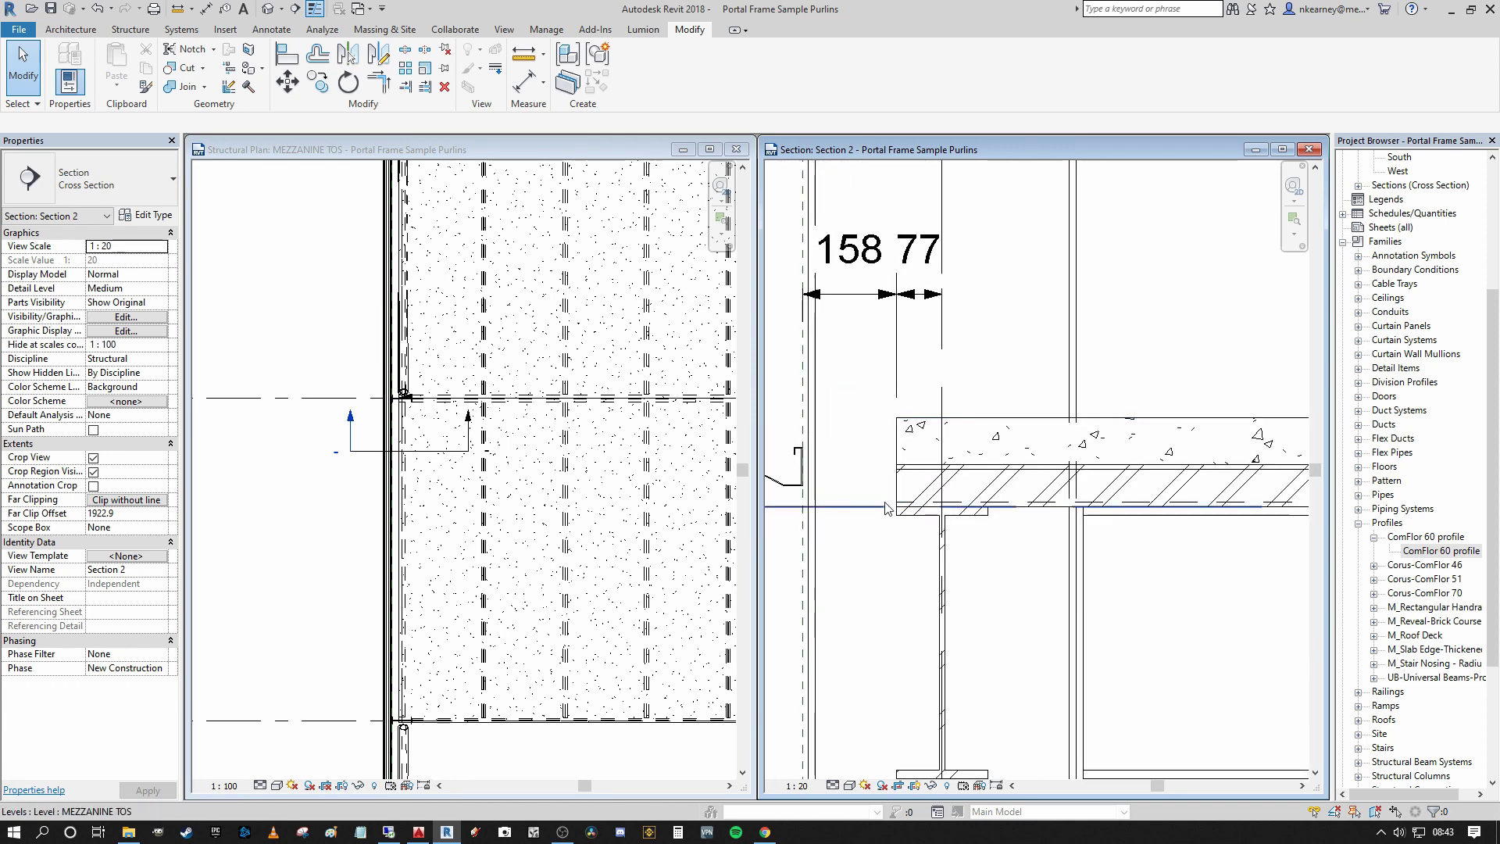
pyautogui.scroll(-3, 904, 486)
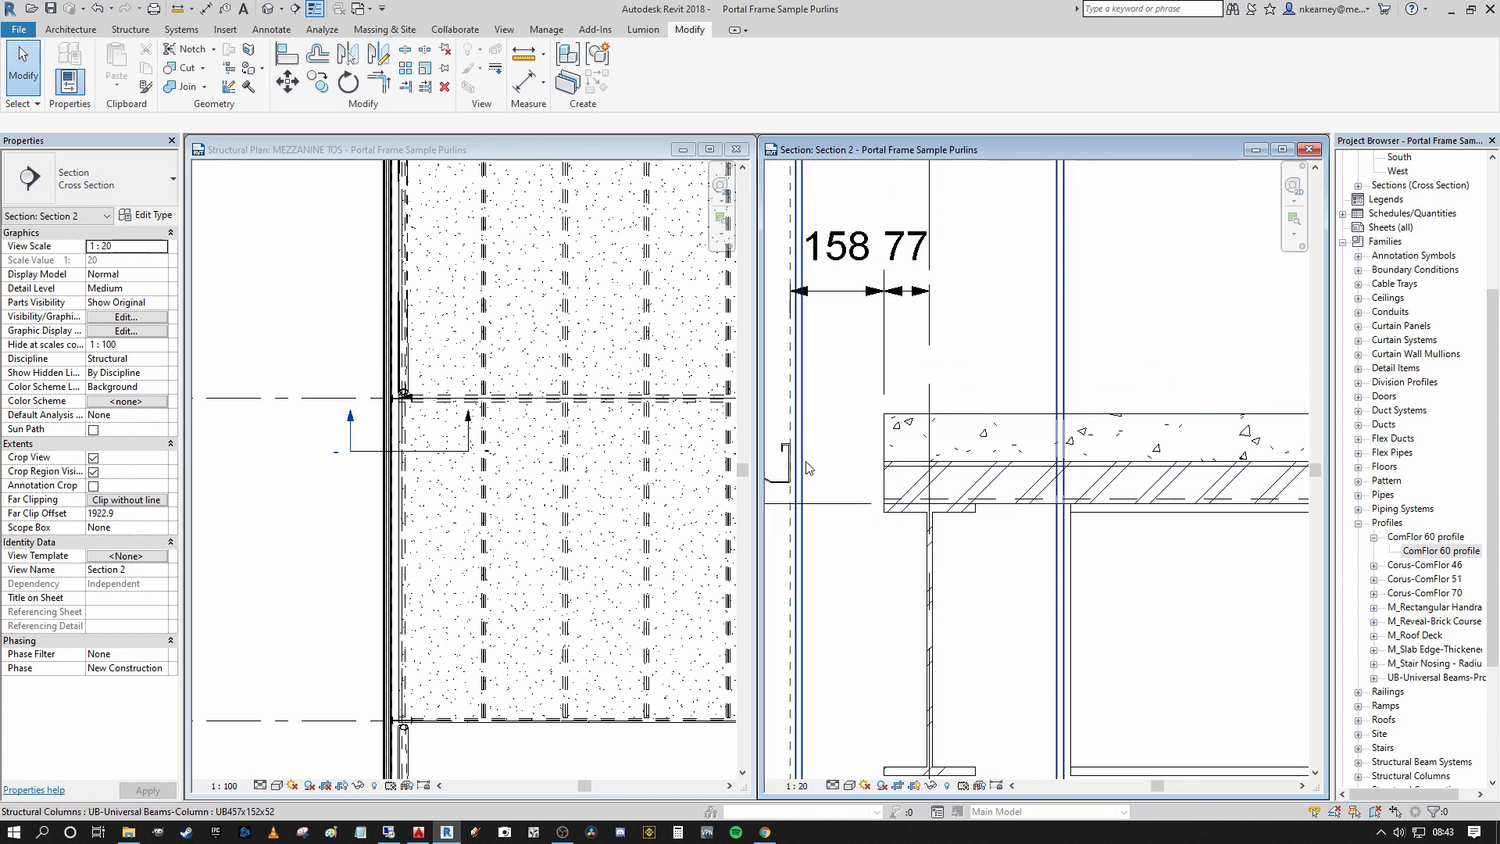
# Step: Review the dimensioned offsets between the side rail line, the slab edge and the perimeter beam centreline in Section 2
pyautogui.scroll(-2, 918, 474)
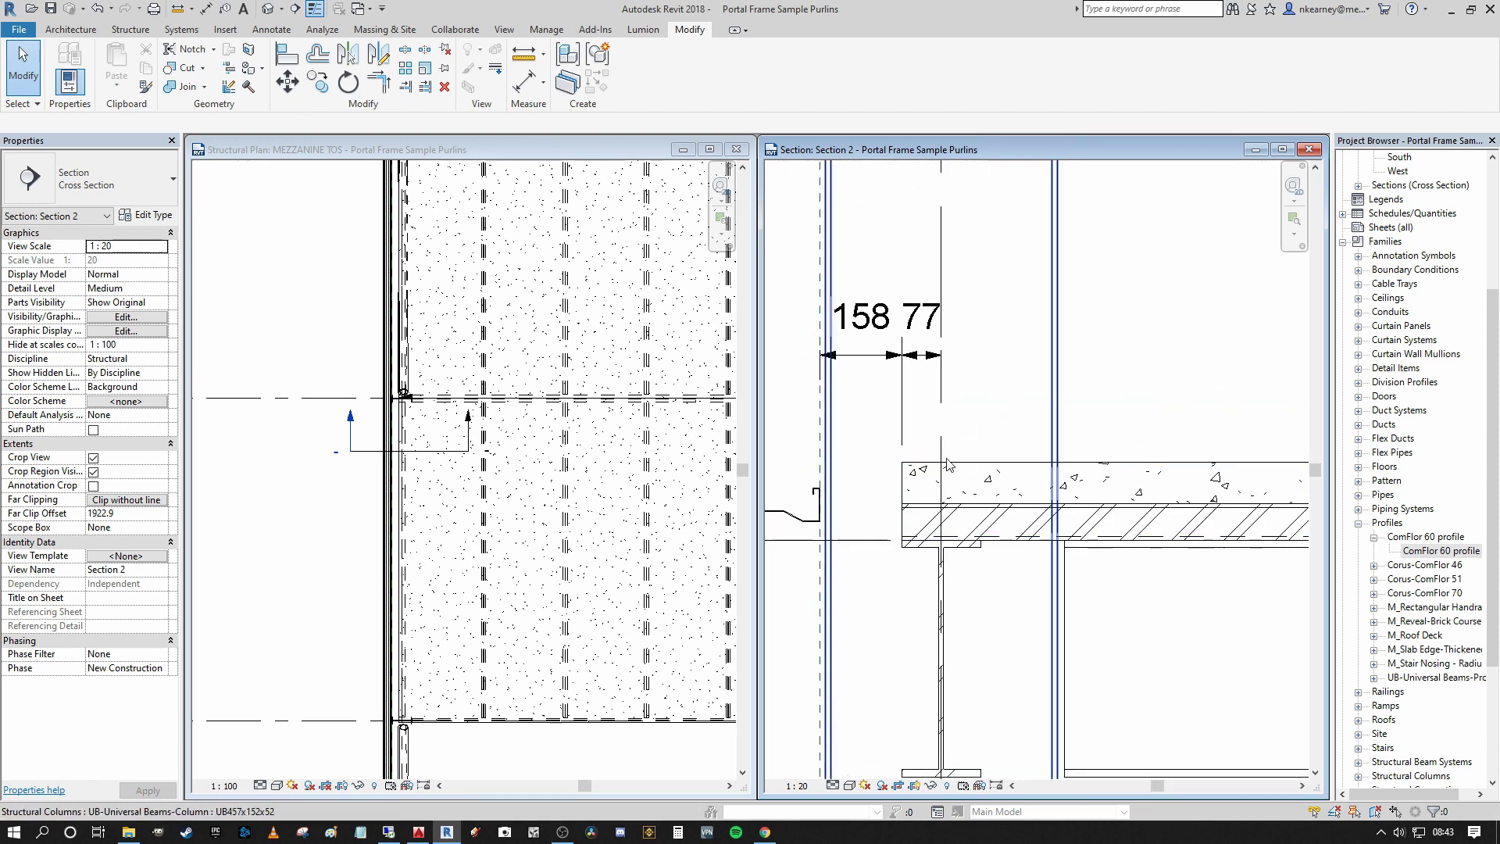
pyautogui.scroll(1, 936, 464)
pyautogui.scroll(-2, 938, 467)
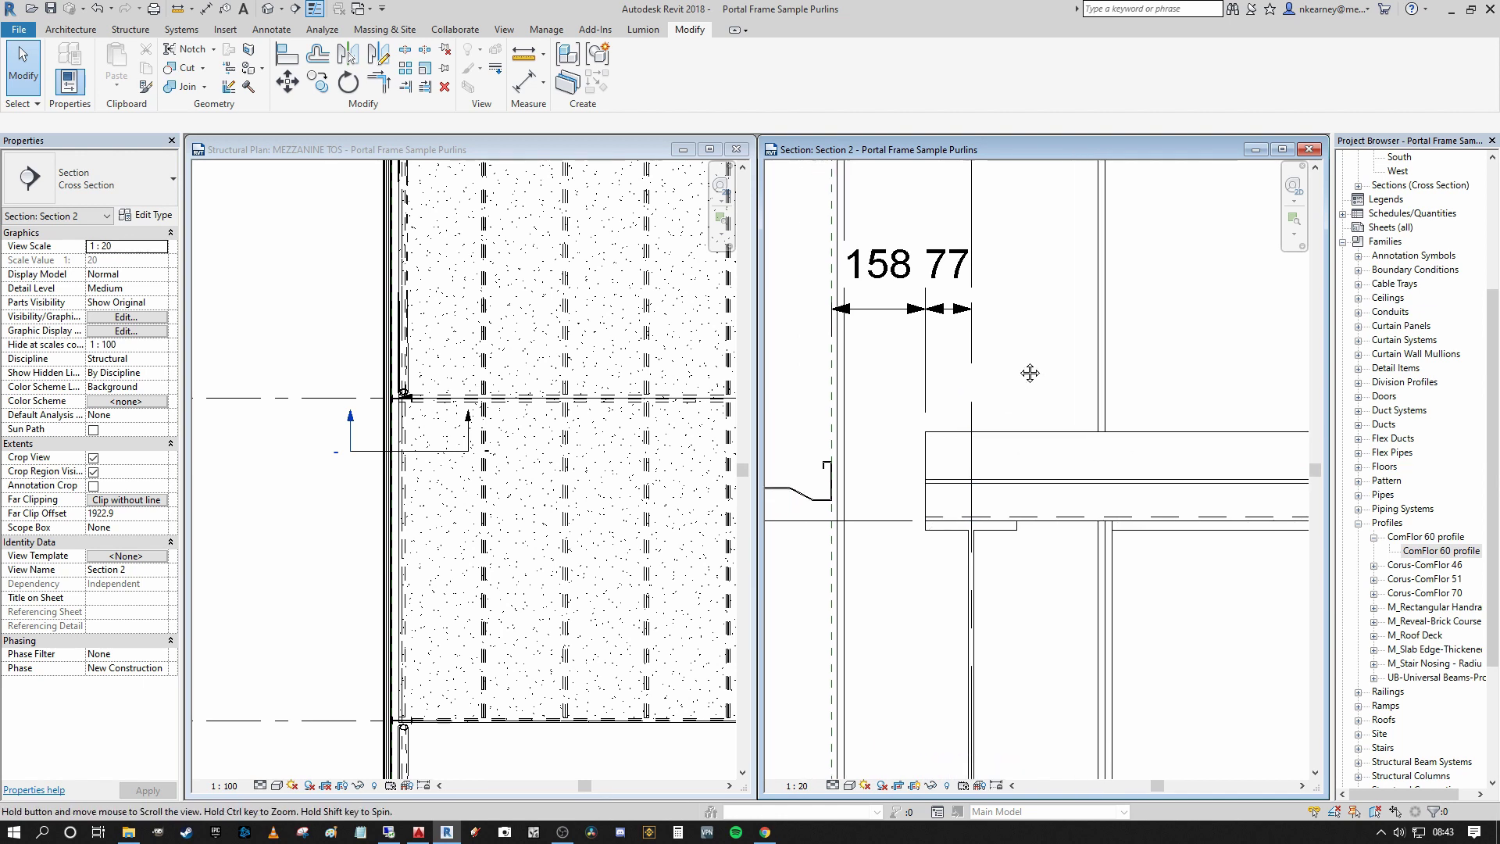
pyautogui.scroll(1, 910, 251)
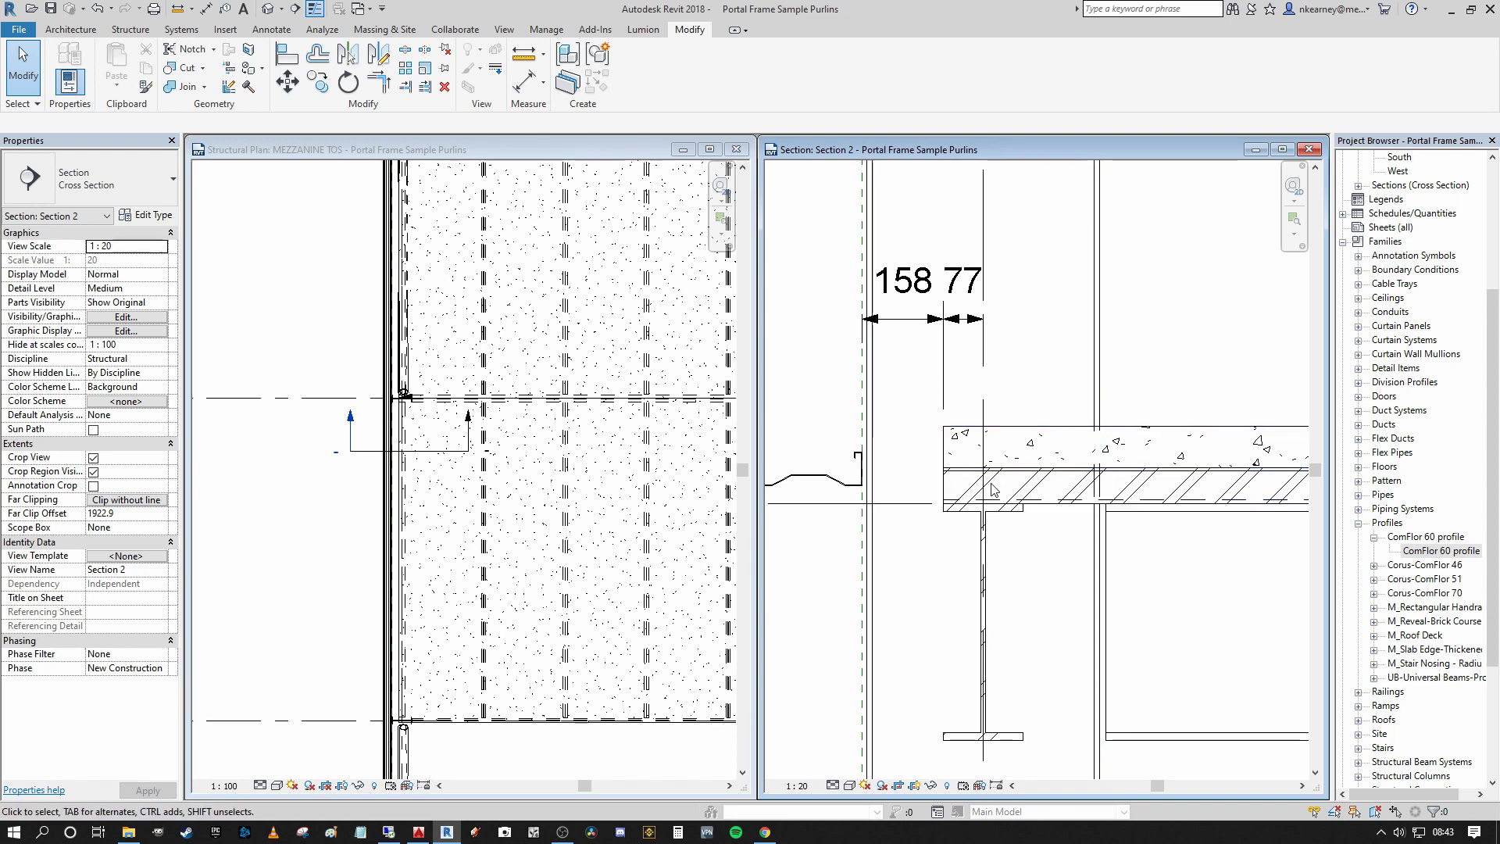
pyautogui.moveTo(1015, 386); pyautogui.dragTo(1013, 388, button='middle')
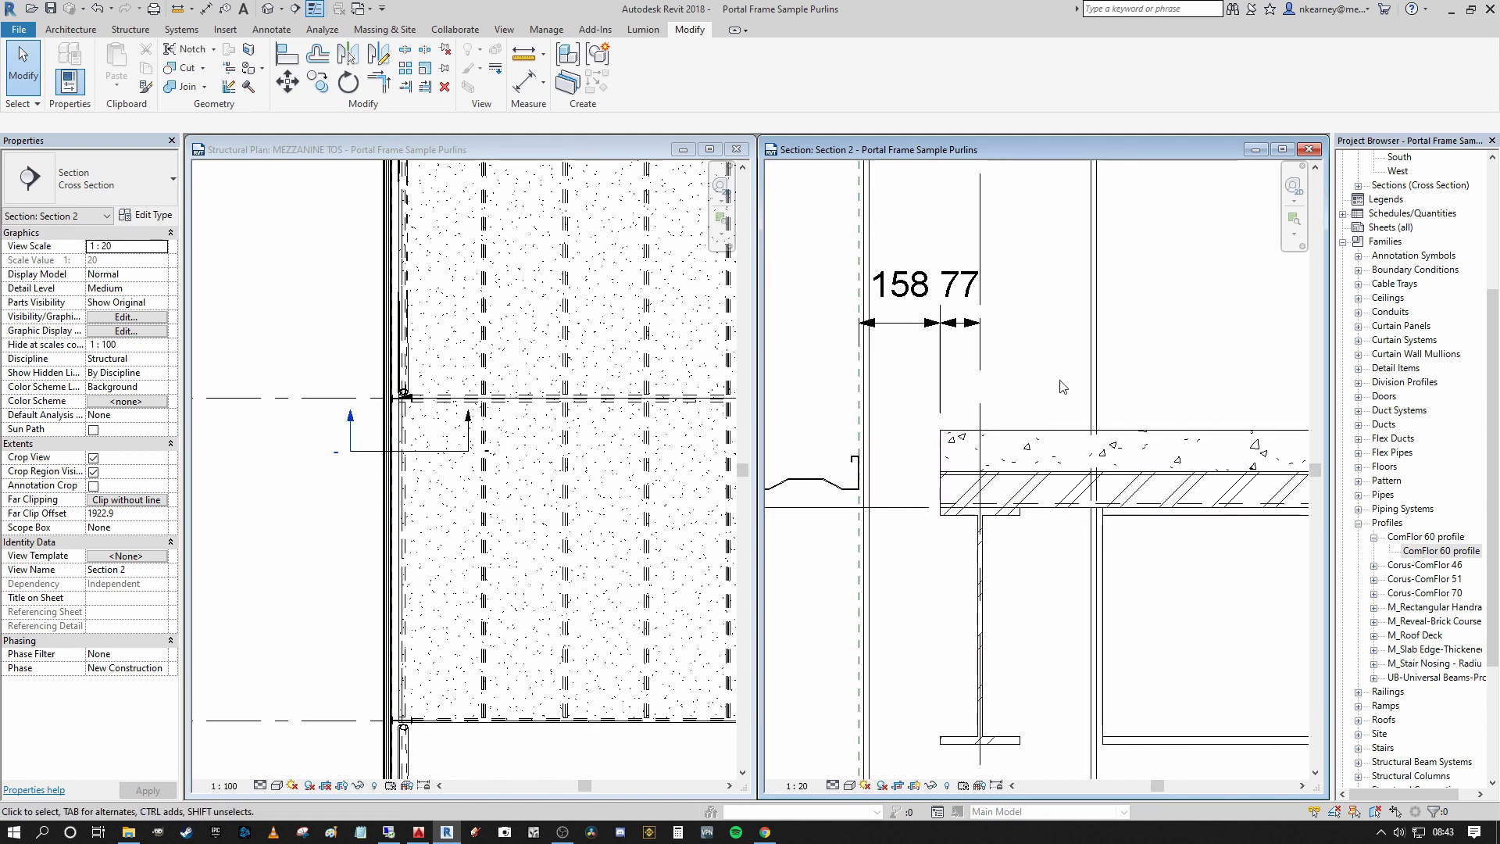
pyautogui.moveTo(1054, 392); pyautogui.dragTo(1026, 350, button='middle')
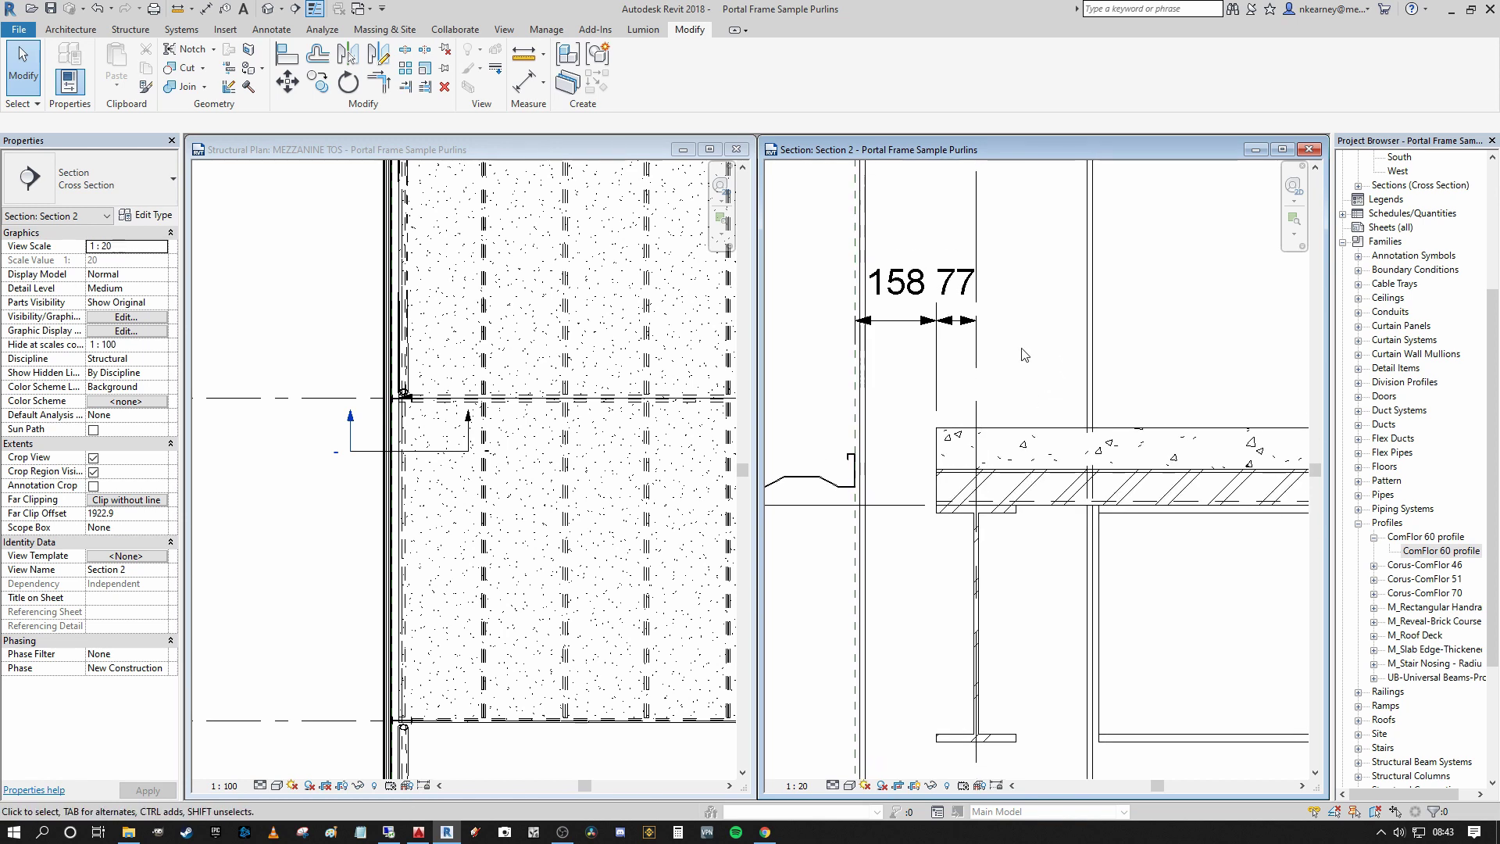
# Step: Edit the mezzanine slab's boundary, giving the edge line along the perimeter beam a concrete cantilever of 158 and a steel cantilever of -77
pyautogui.rightClick(575, 576)
pyautogui.click(378, 549)
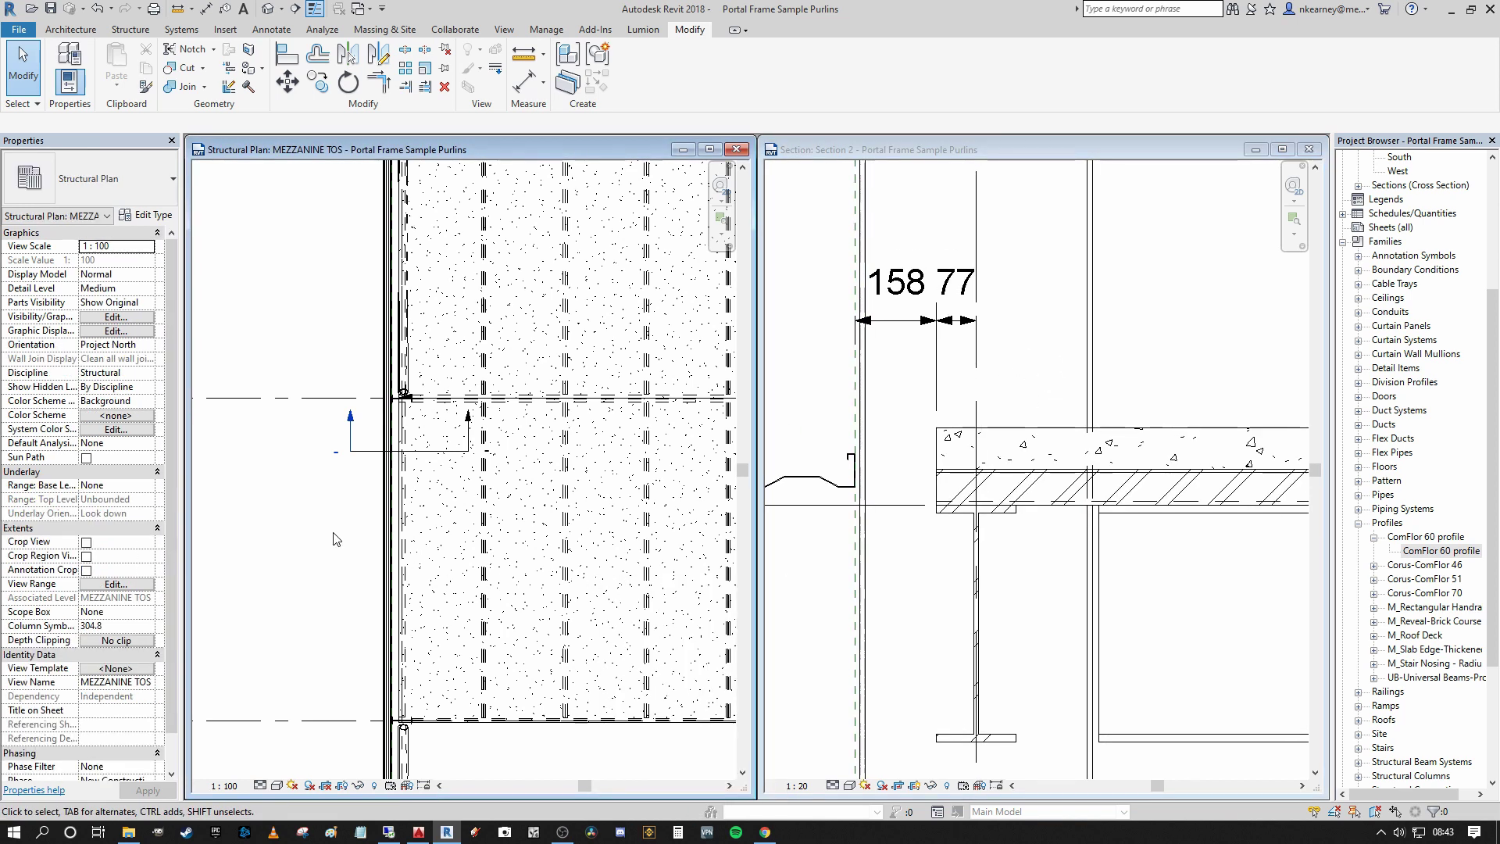
pyautogui.click(400, 549)
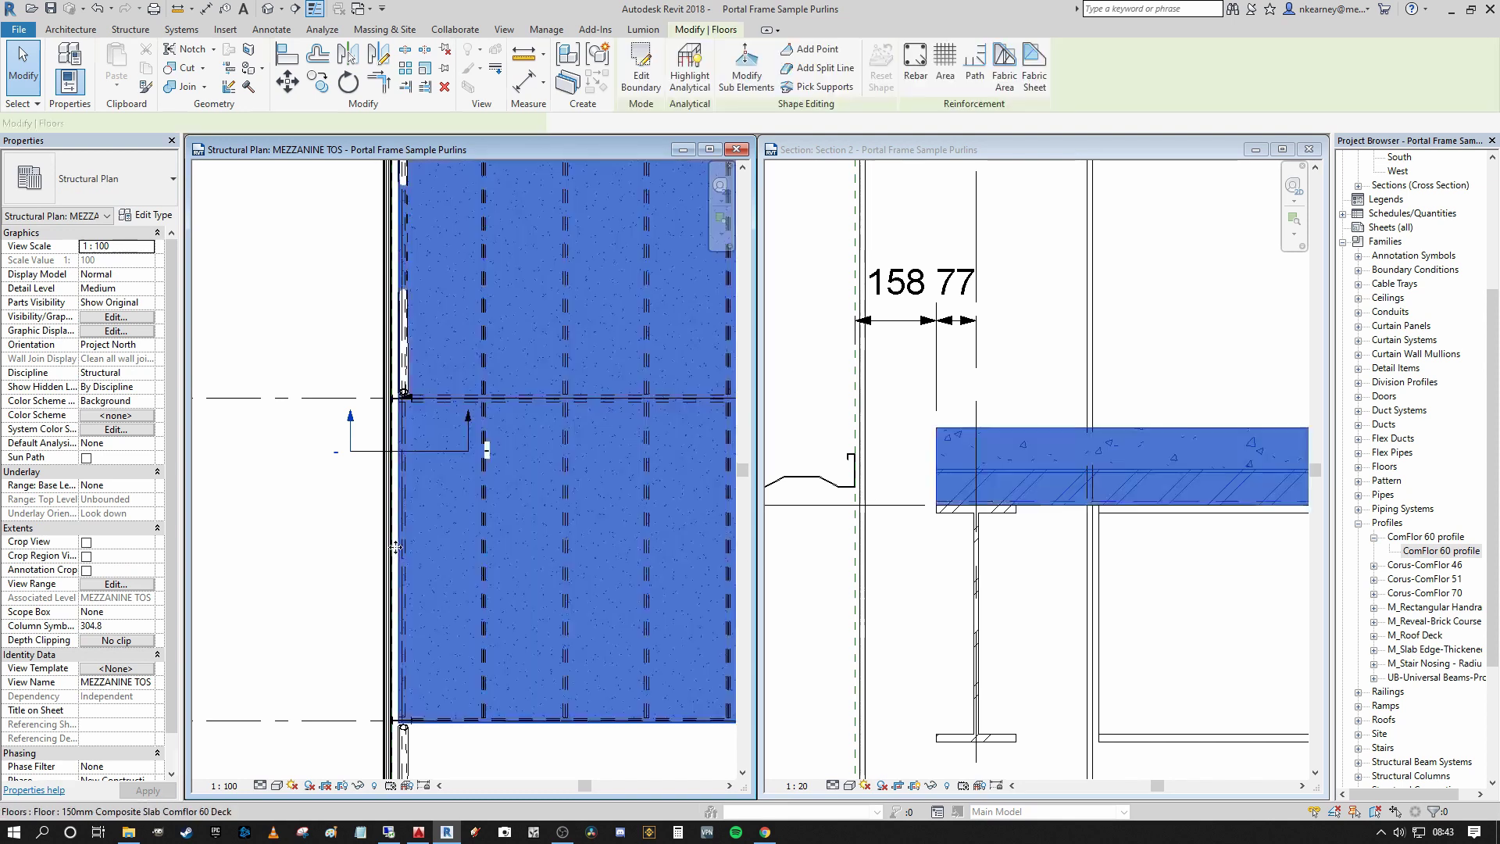
pyautogui.moveTo(364, 495); pyautogui.dragTo(383, 477, button='middle')
pyautogui.moveTo(579, 237); pyautogui.dragTo(504, 227, button='middle')
pyautogui.click(640, 69)
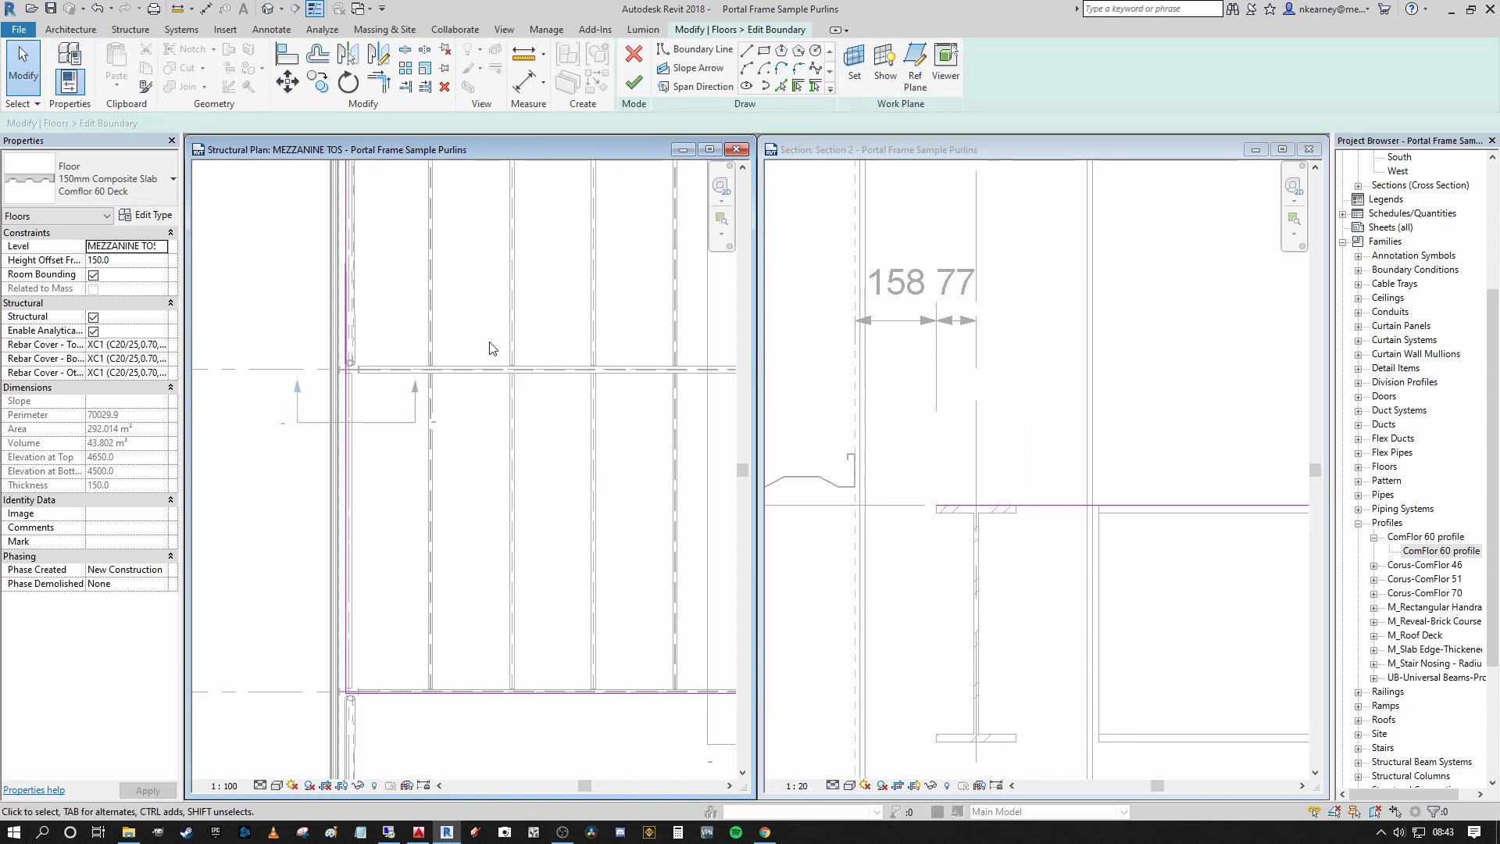
pyautogui.click(345, 497)
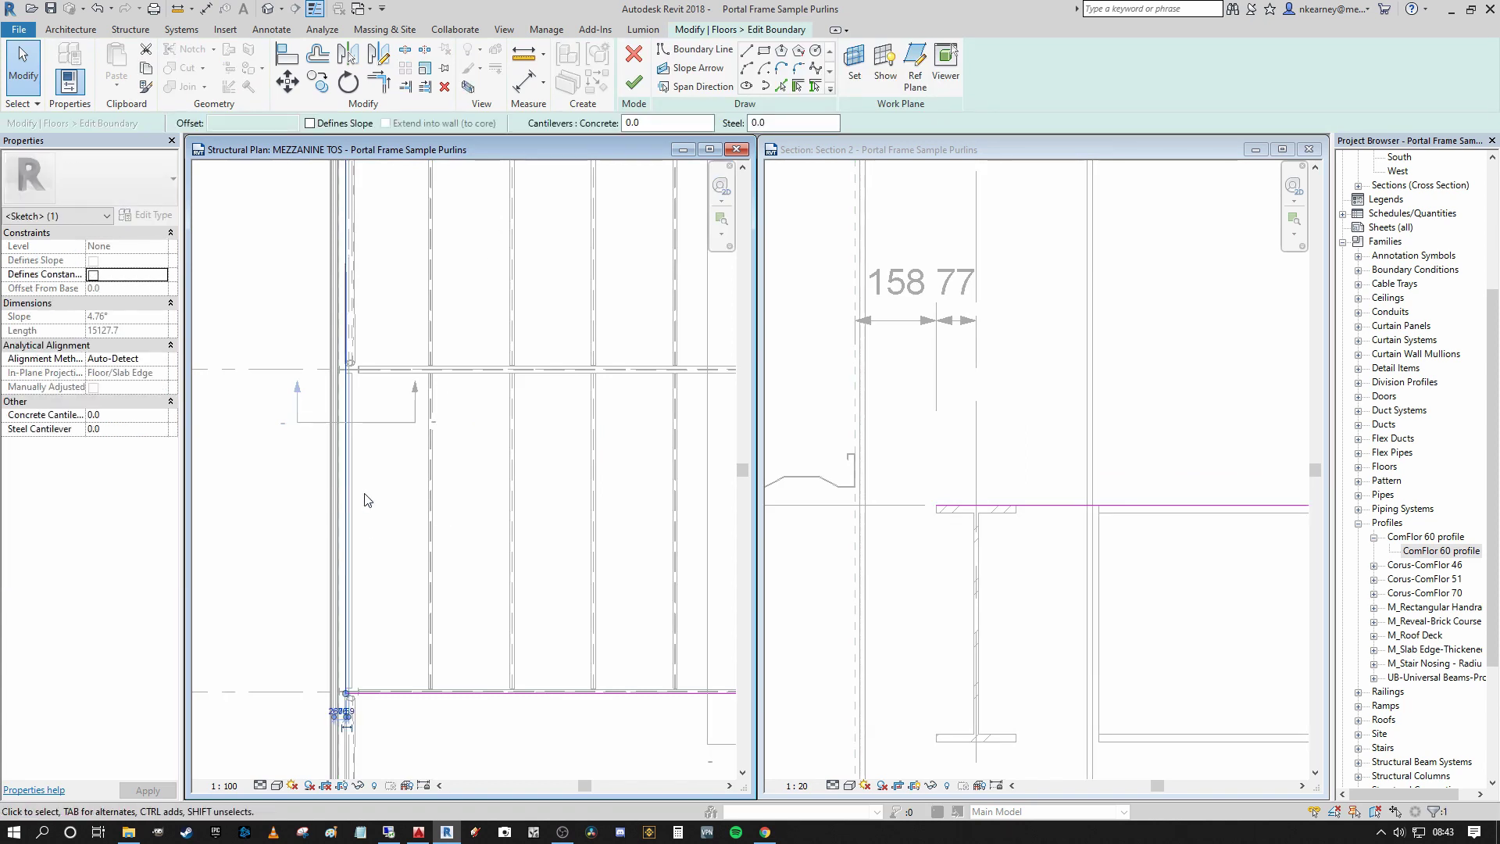
pyautogui.moveTo(398, 495); pyautogui.dragTo(448, 493, button='middle')
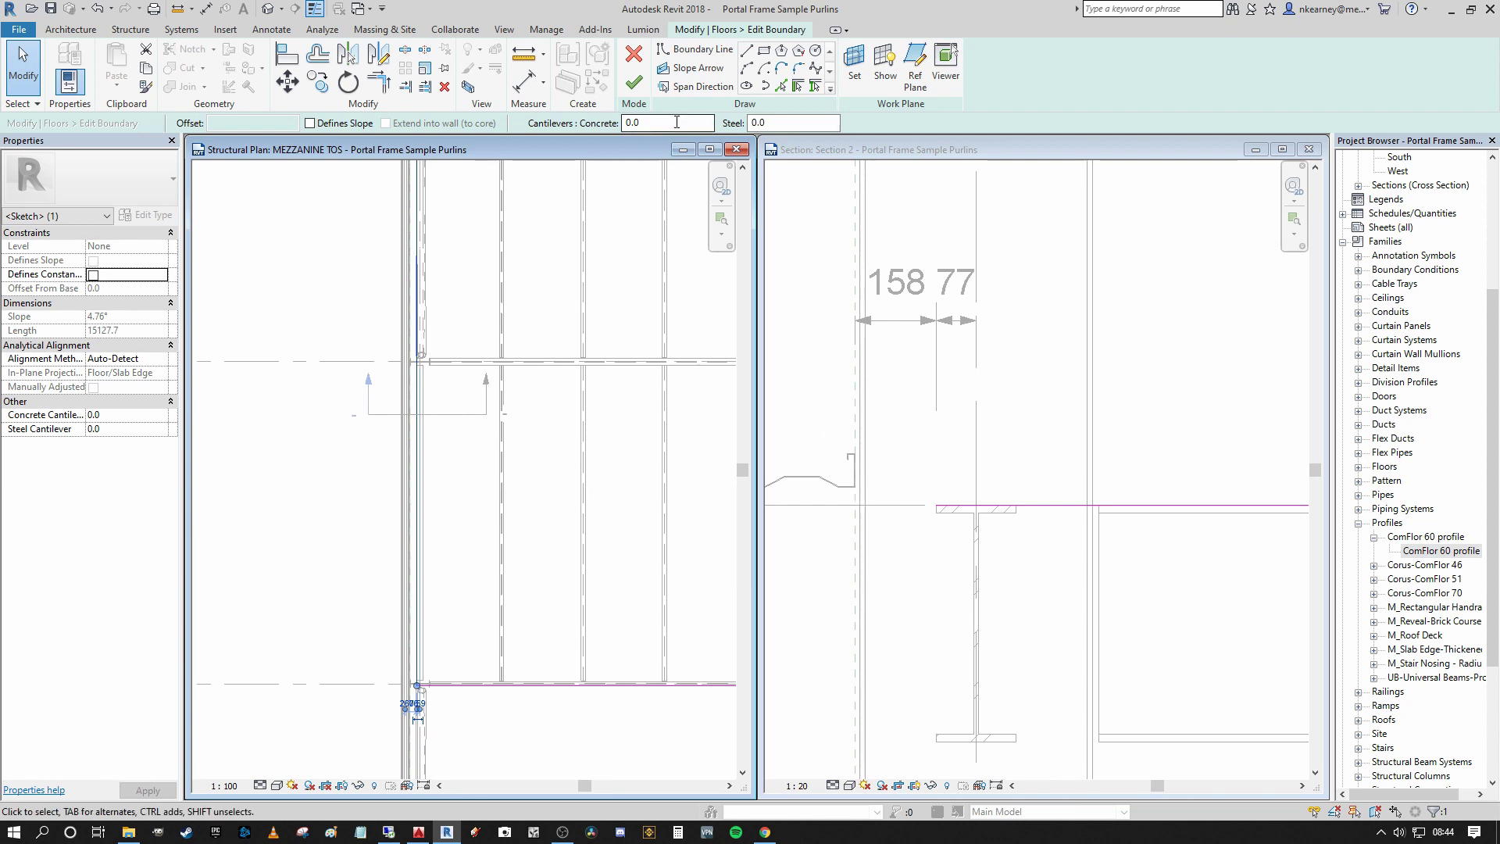
pyautogui.write('15')
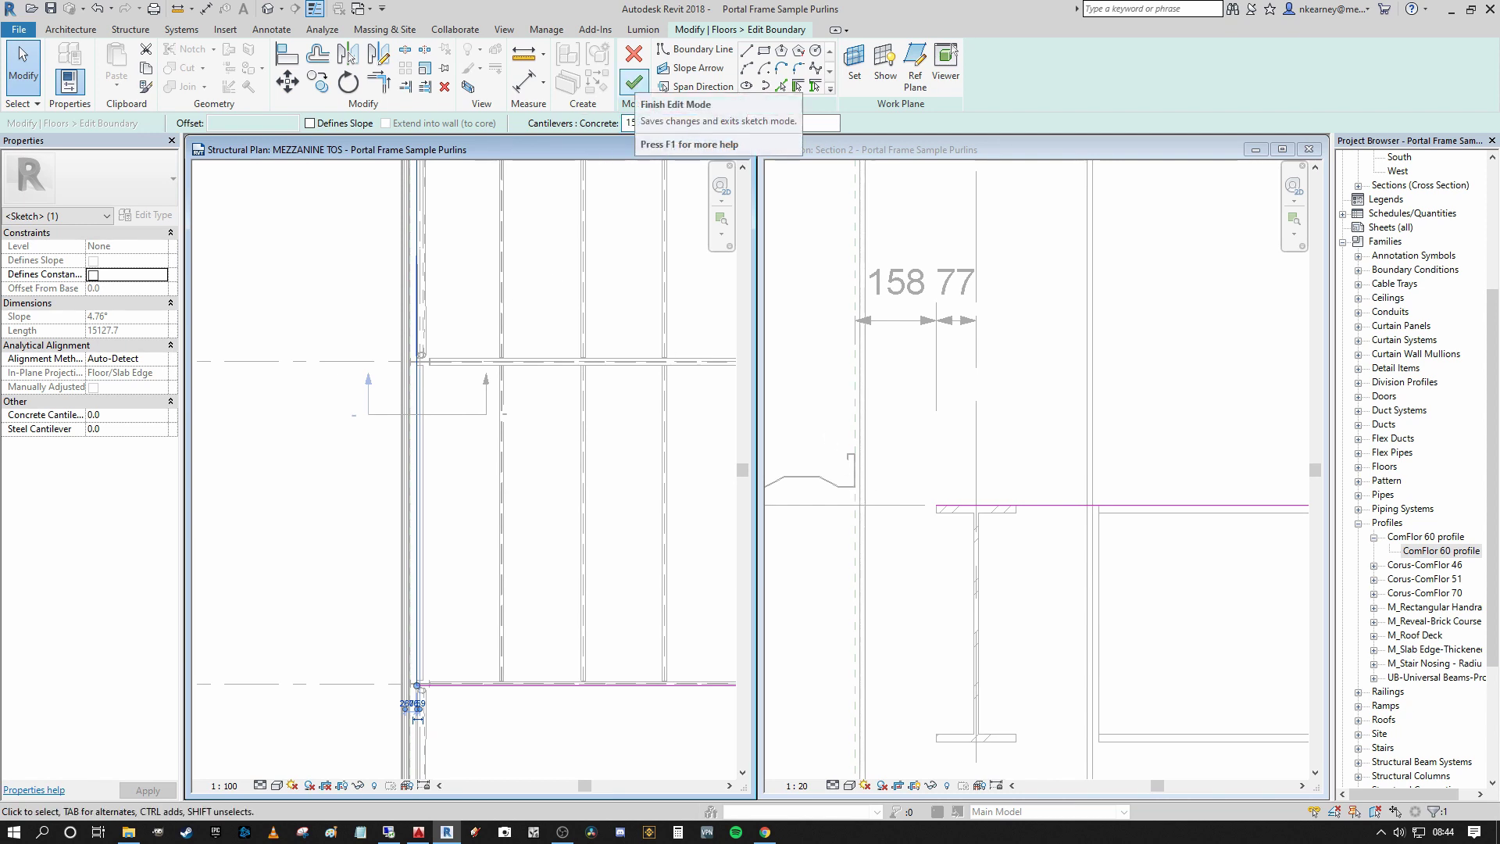
pyautogui.write('8')
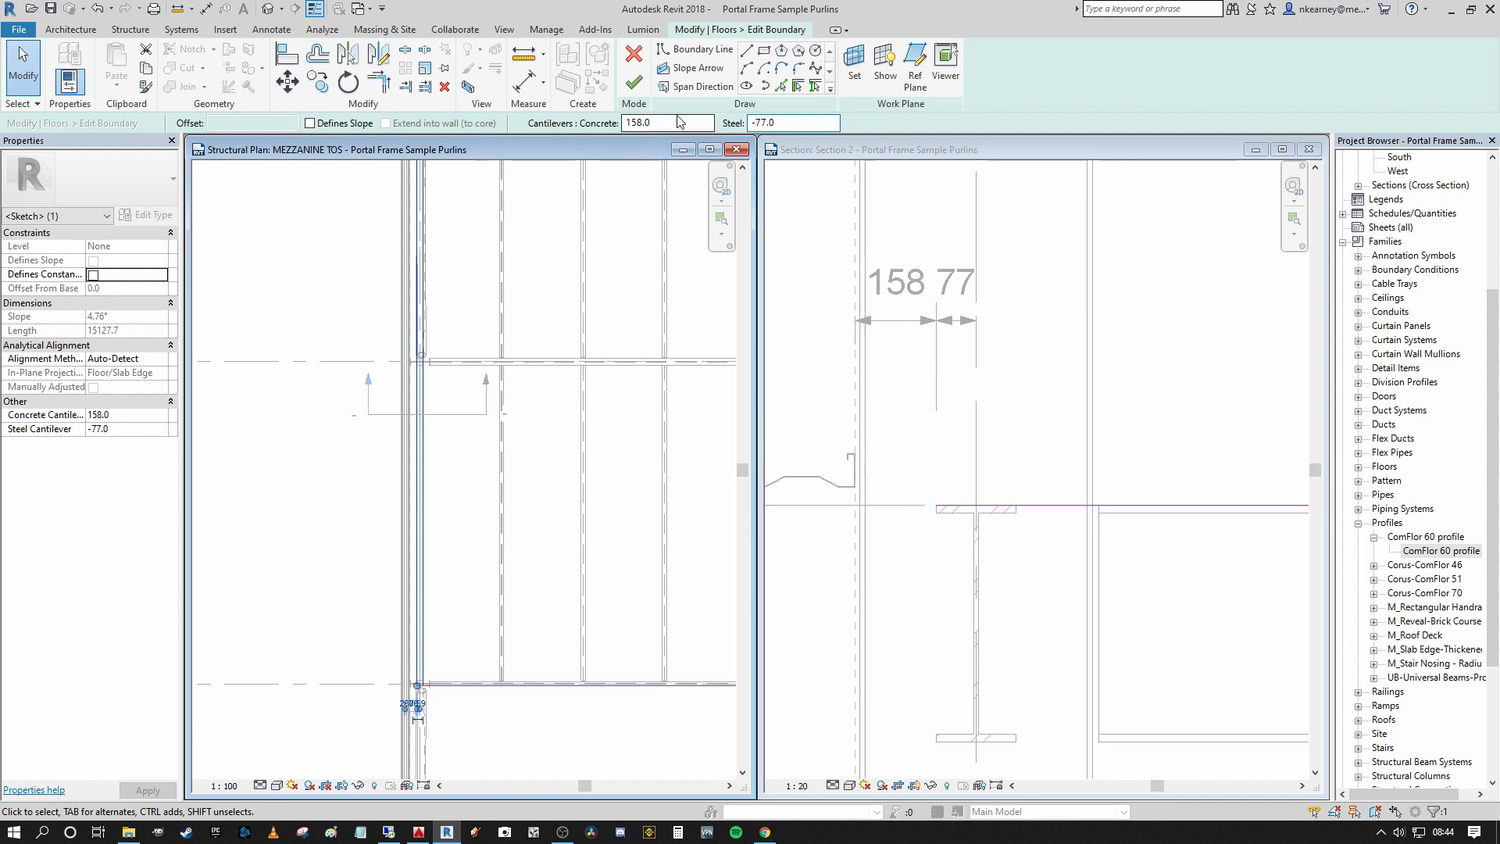
pyautogui.click(633, 82)
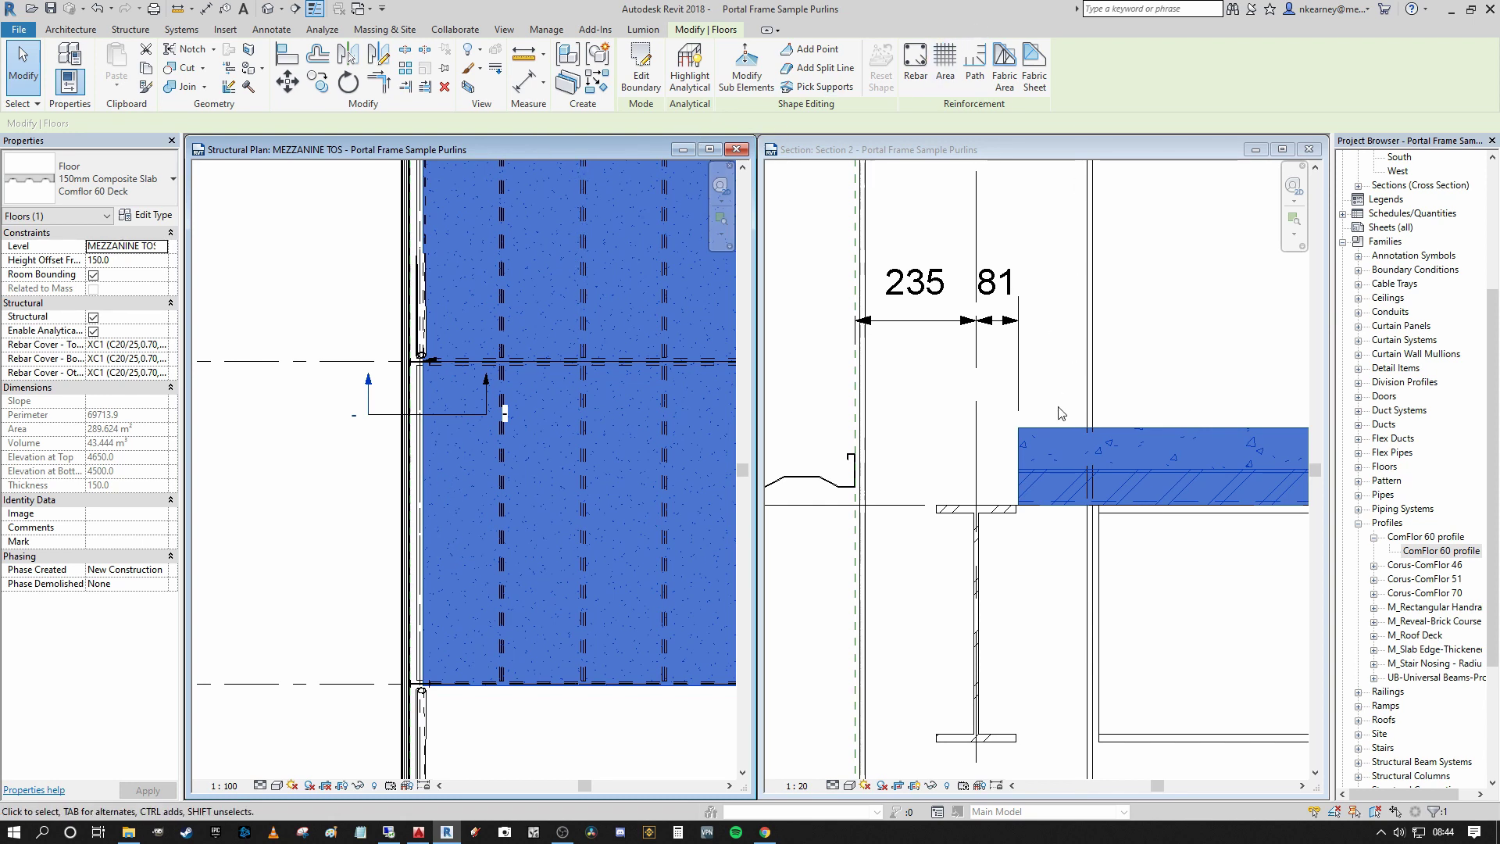
pyautogui.click(1043, 426)
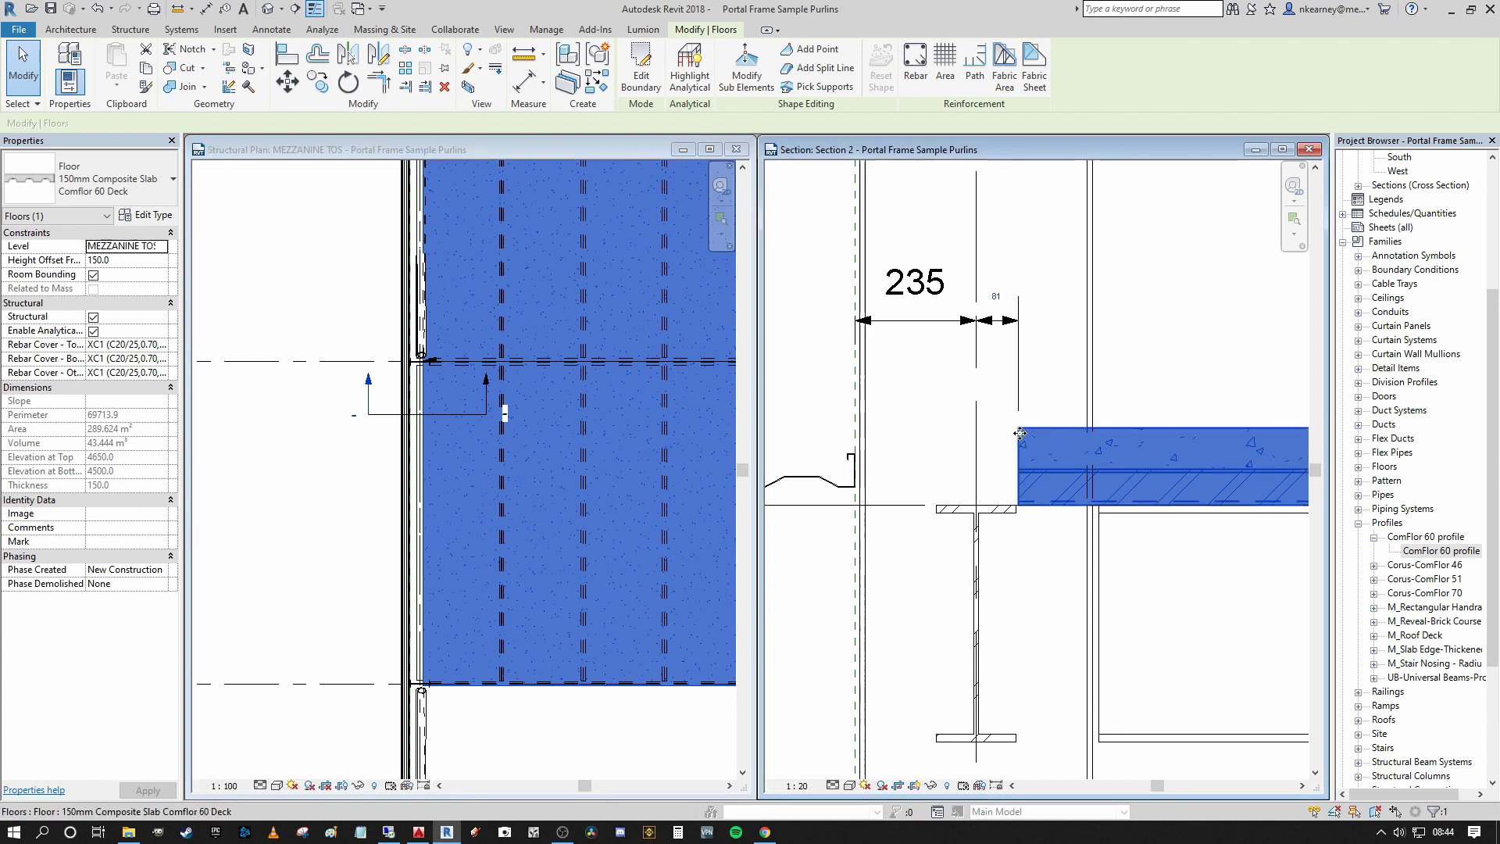
pyautogui.click(641, 71)
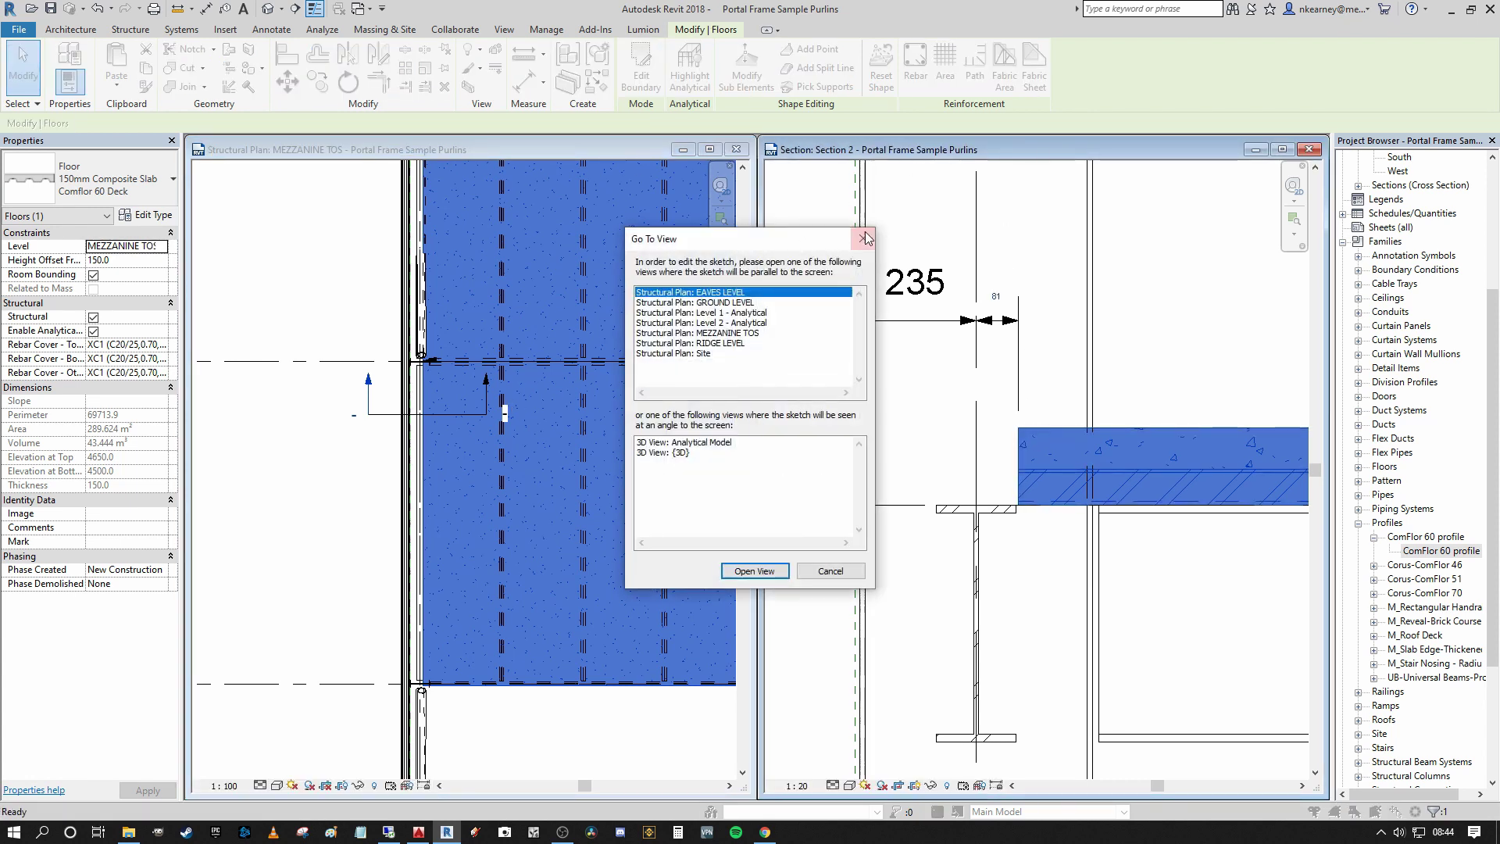
pyautogui.press('Escape')
# Step: Edit the slab boundary from the MEZZANINE TOS plan, setting the same edge line's cantilevers to -158 for concrete and 77 for steel
pyautogui.click(433, 477)
pyautogui.click(640, 70)
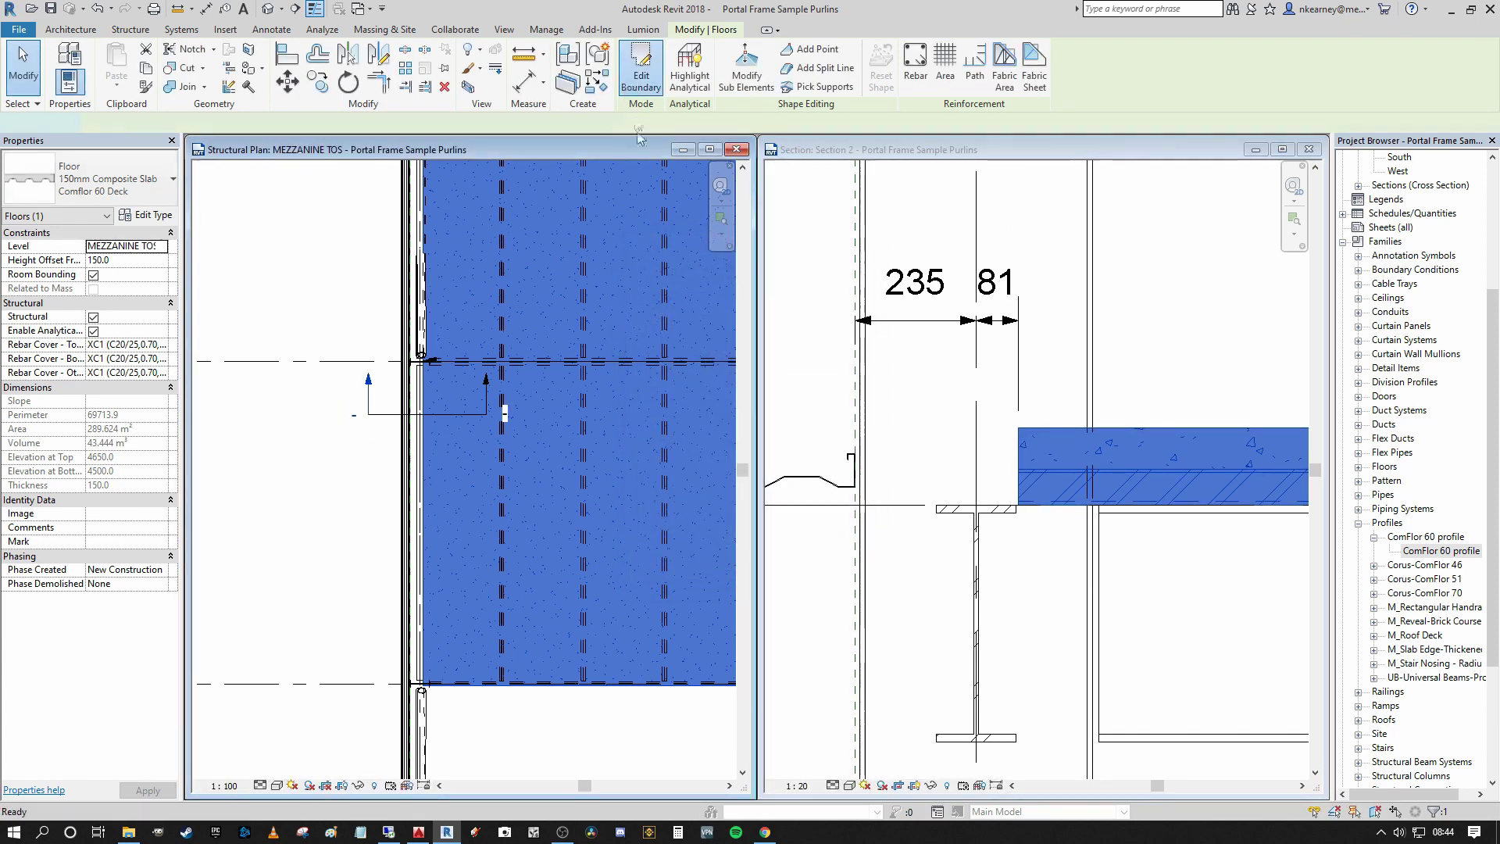
pyautogui.click(416, 468)
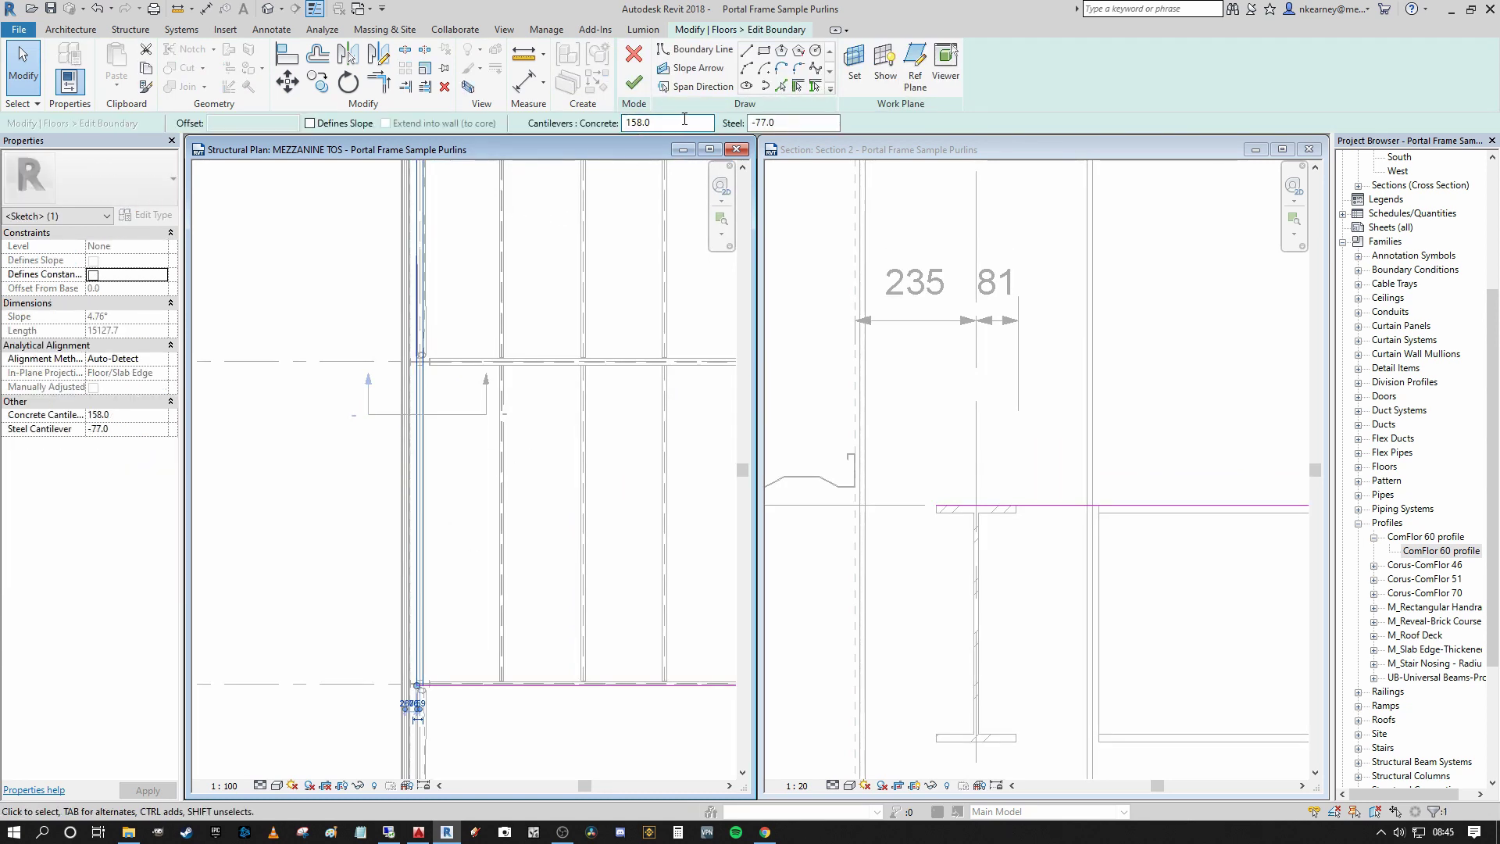
pyautogui.press('Return')
pyautogui.click(756, 123)
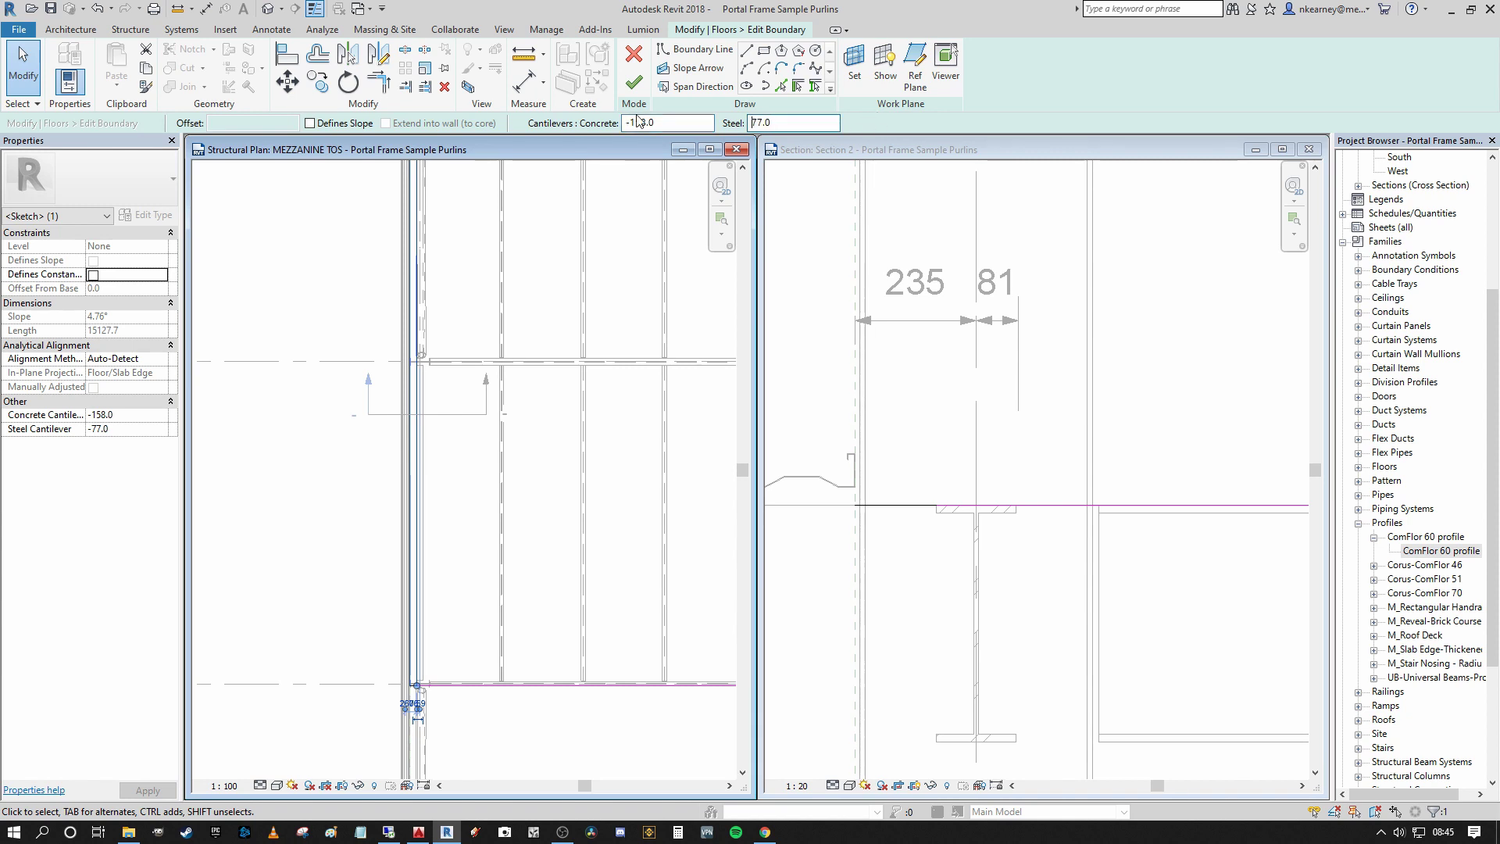
pyautogui.click(633, 81)
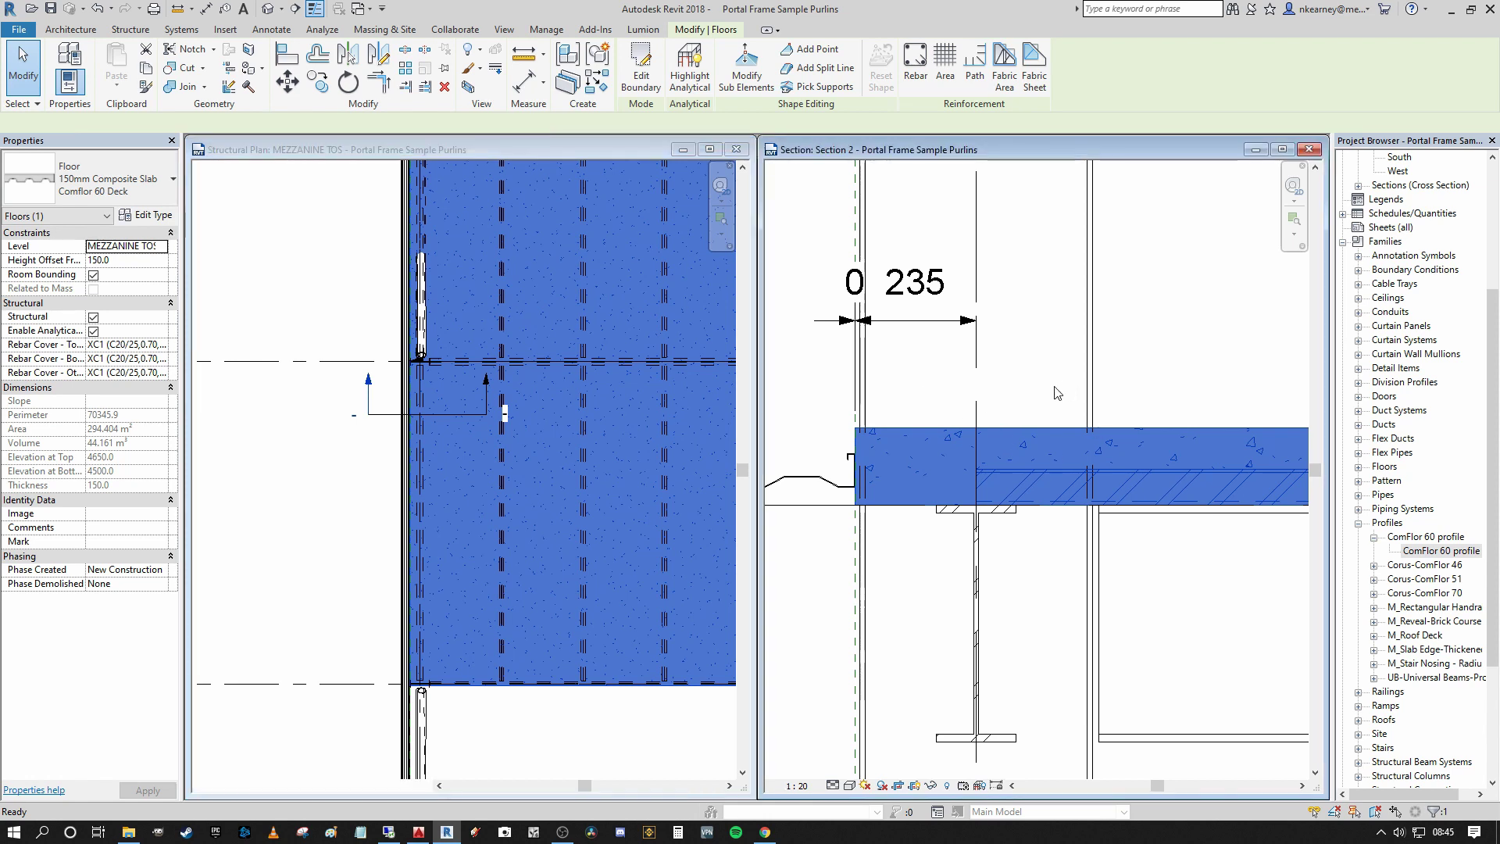
# Step: Examine in Section 2 how the concrete reaches the side rail line and where the steel deck ends over the perimeter beam
pyautogui.click(1055, 416)
pyautogui.scroll(1, 1051, 415)
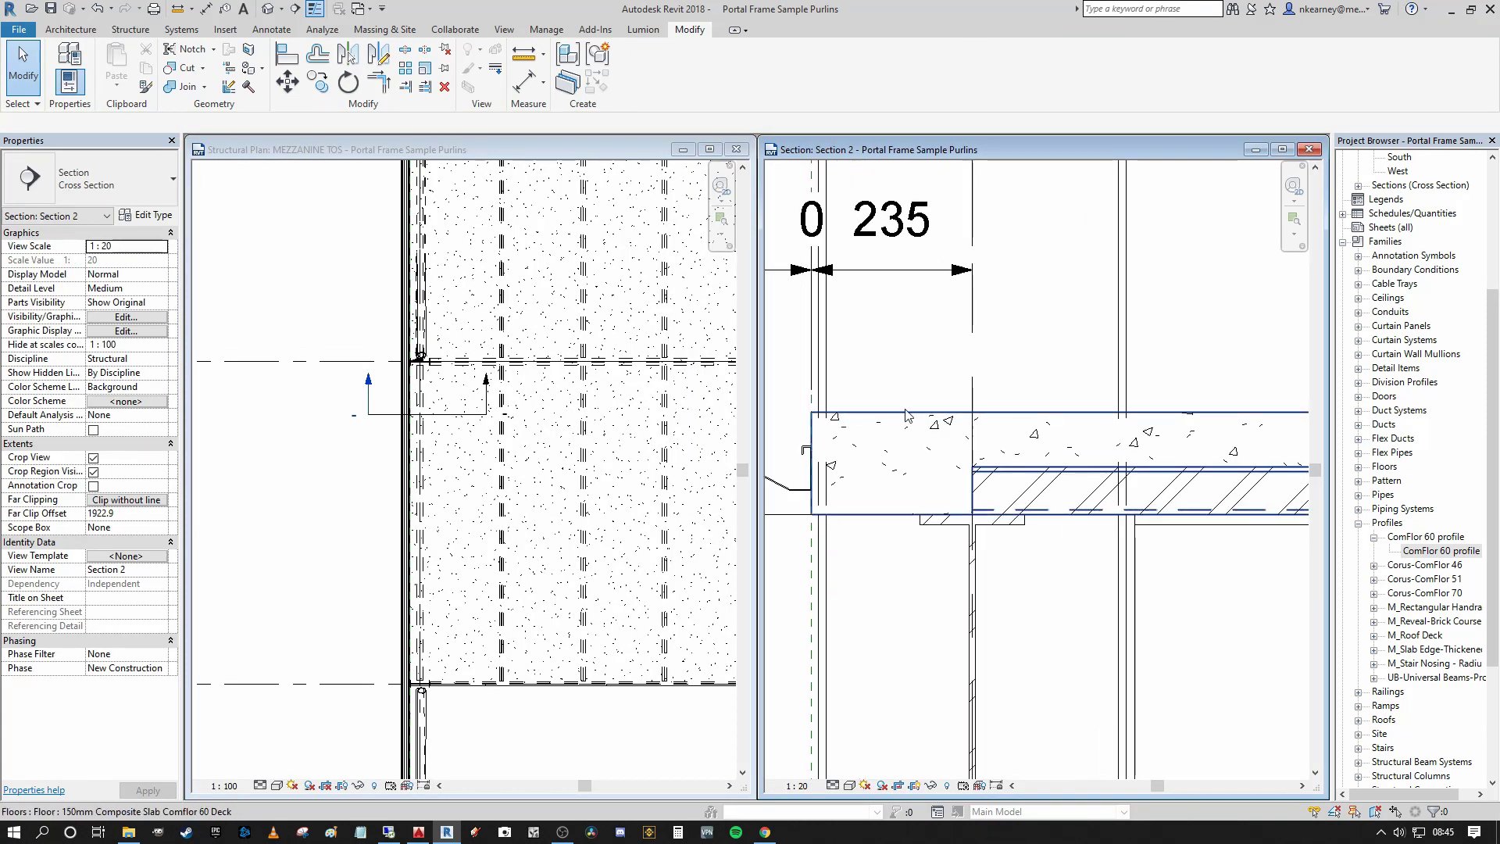
pyautogui.moveTo(1022, 500)
pyautogui.mouseDown(button='middle')
pyautogui.moveTo(961, 469)
pyautogui.moveTo(1014, 446)
pyautogui.mouseUp(button='middle')
pyautogui.scroll(-1, 995, 452)
pyautogui.scroll(1, 945, 464)
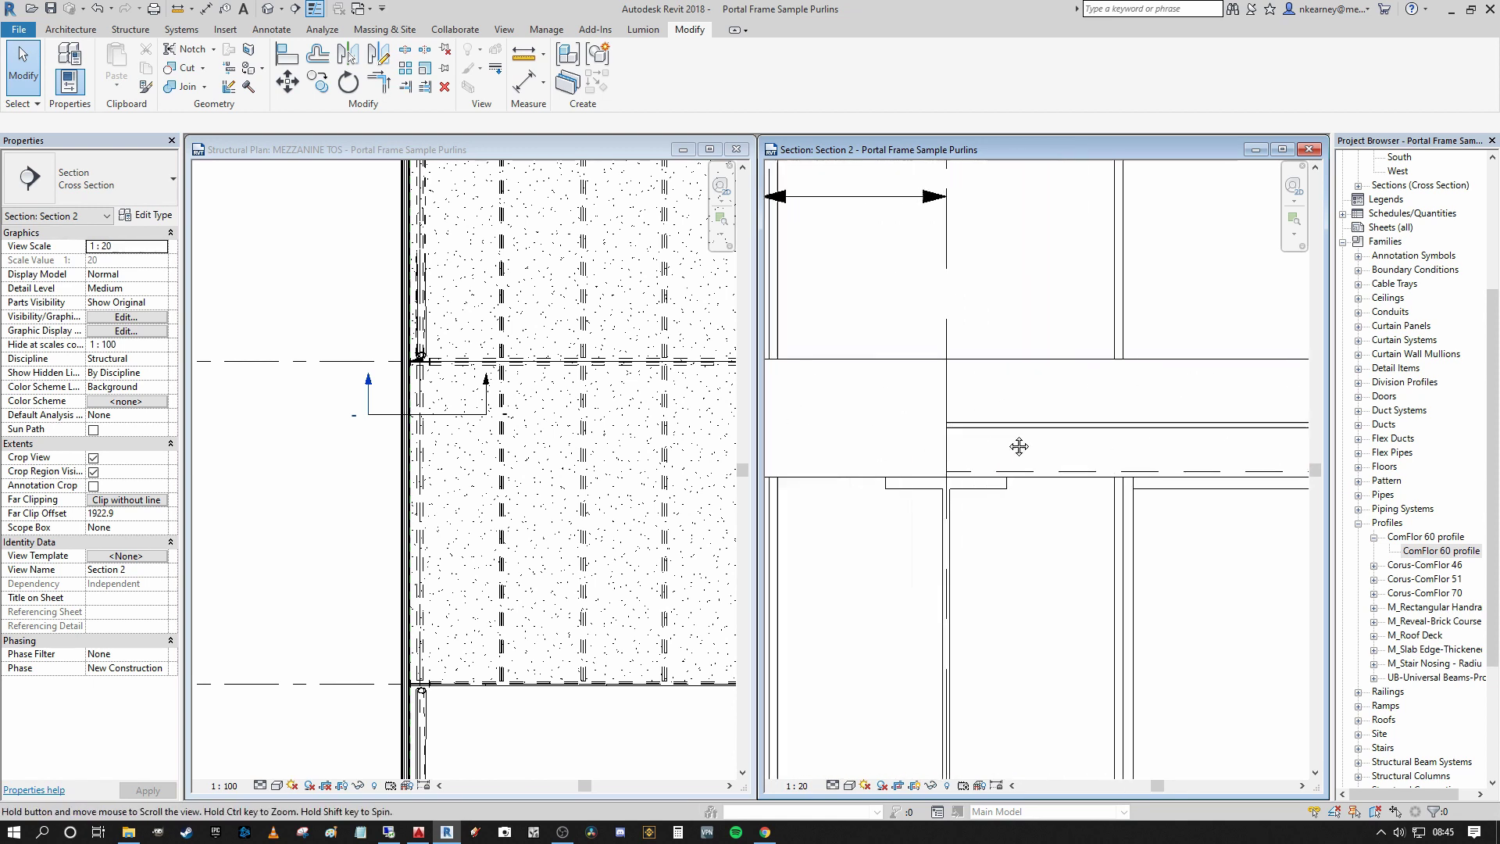
pyautogui.scroll(1, 930, 435)
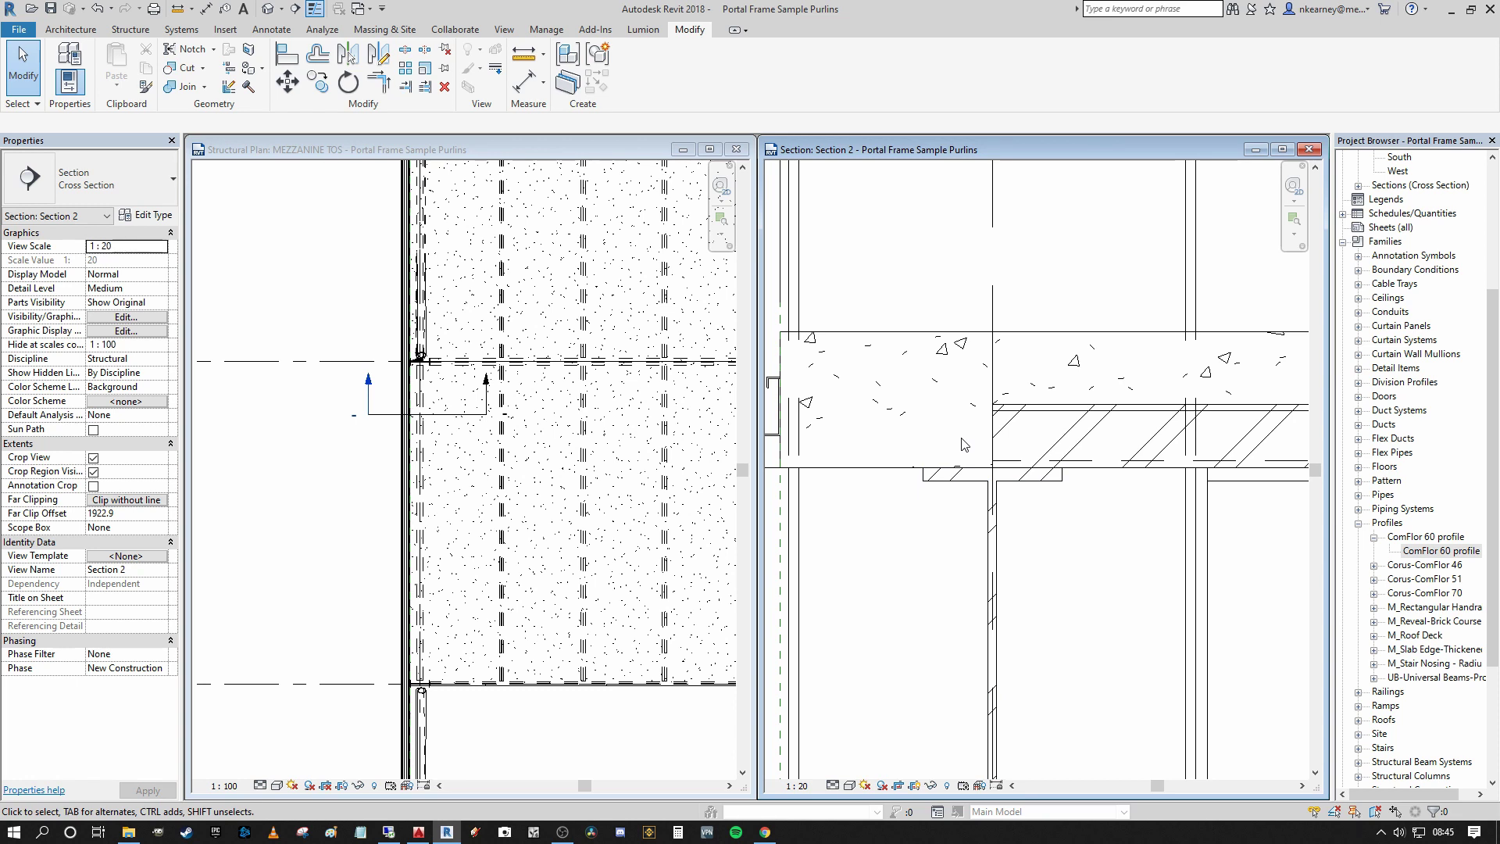
pyautogui.scroll(-1, 934, 414)
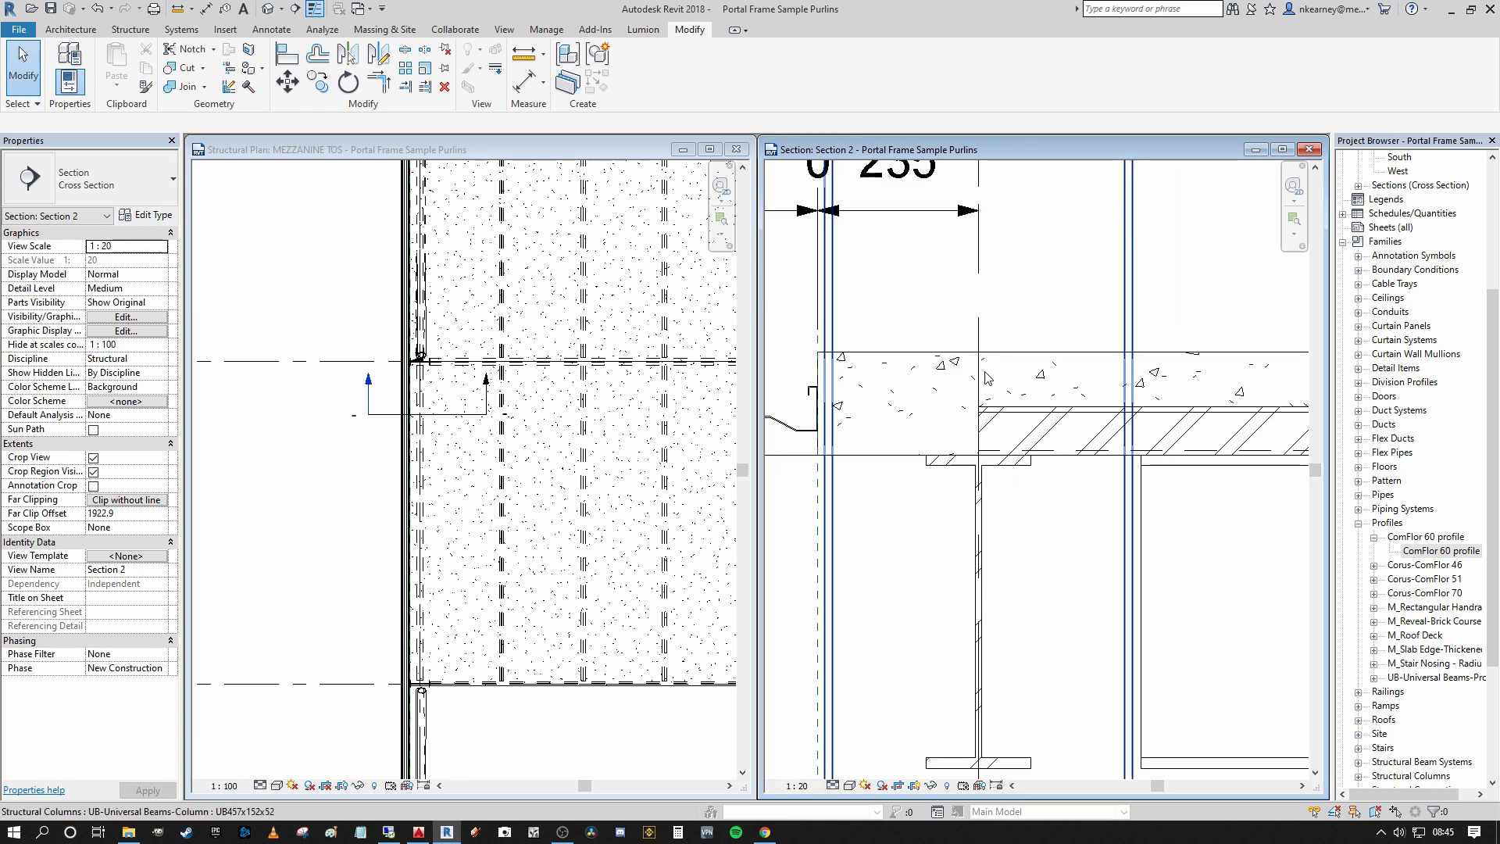
pyautogui.click(1071, 386)
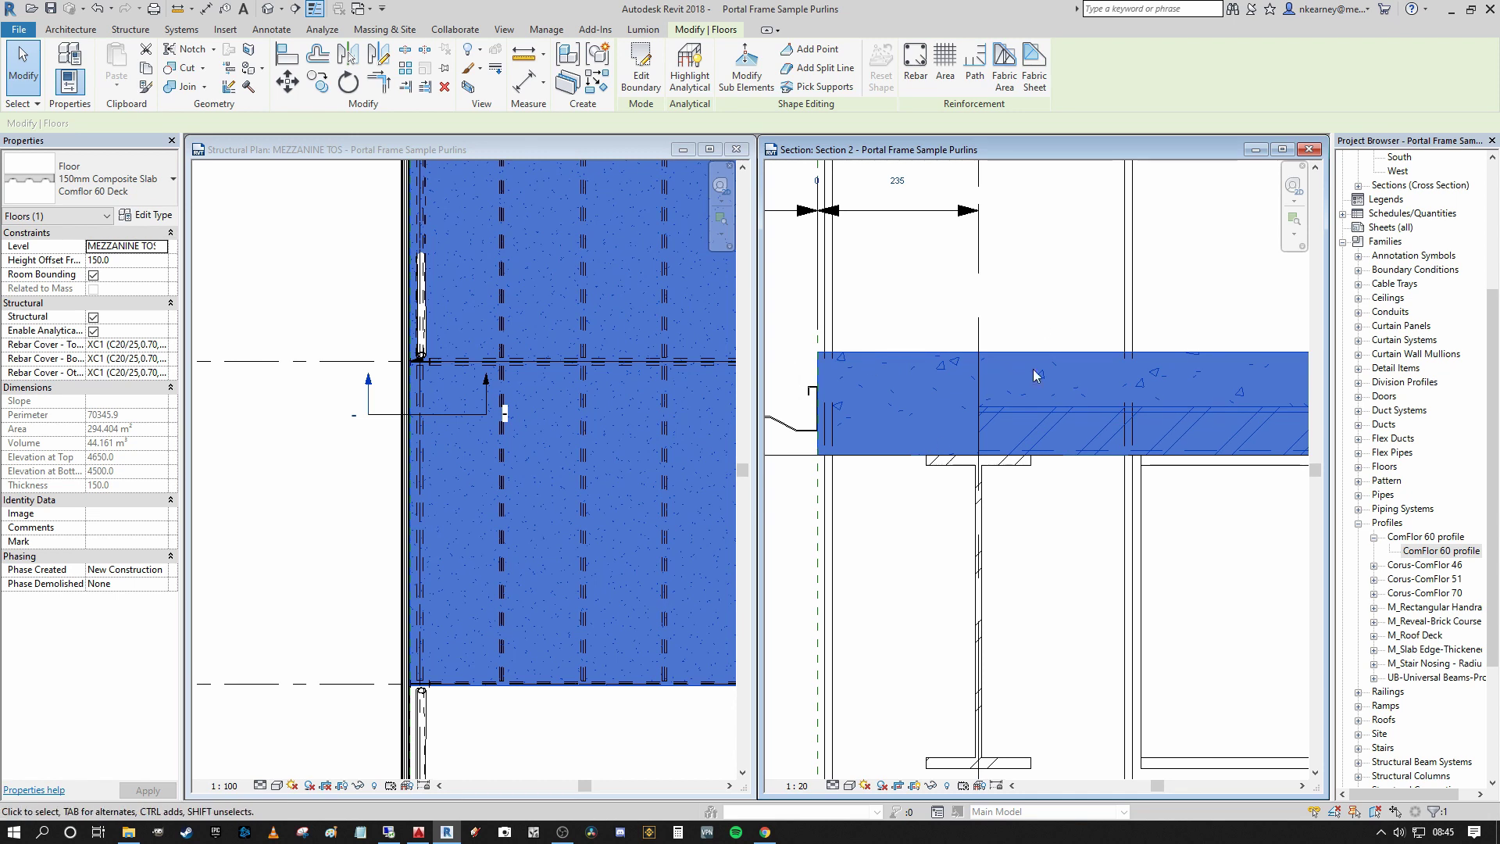
pyautogui.click(1039, 309)
# Step: Delete the dimension string above the slab edge in Section 2
pyautogui.scroll(3, 1039, 309)
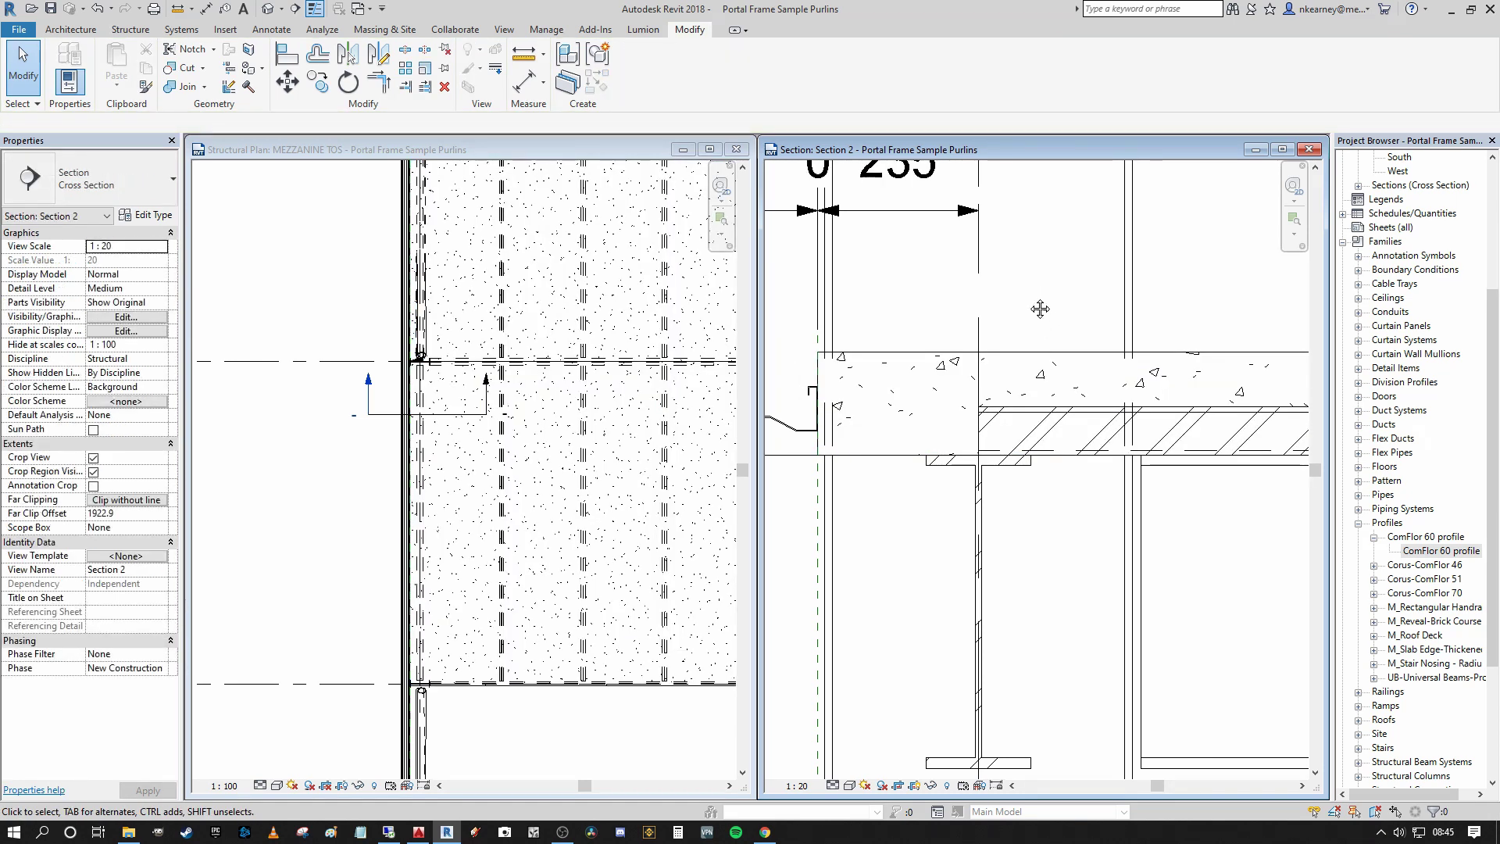
pyautogui.click(925, 316)
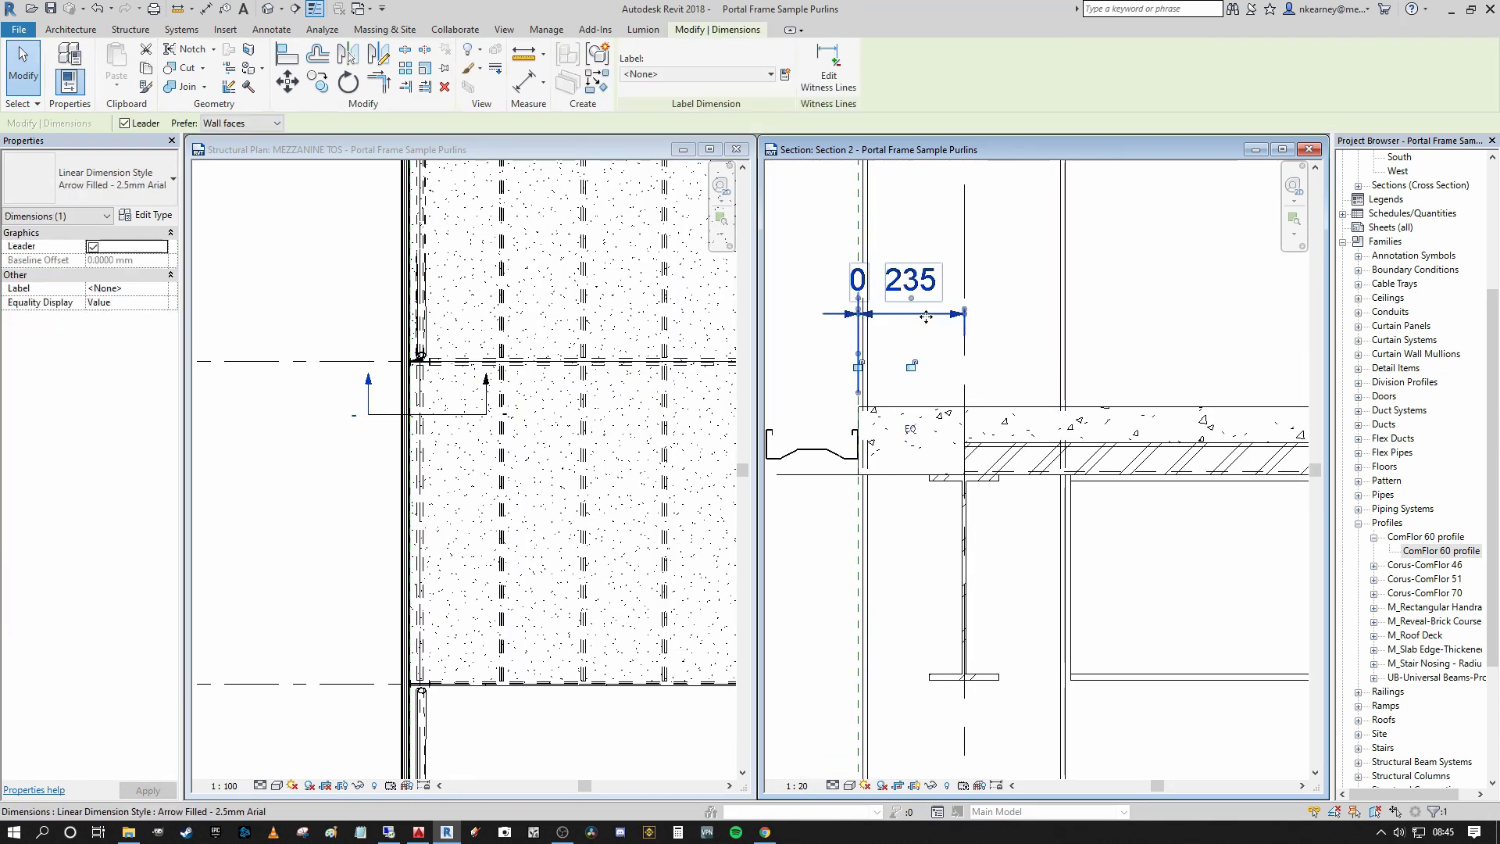
pyautogui.press('Delete')
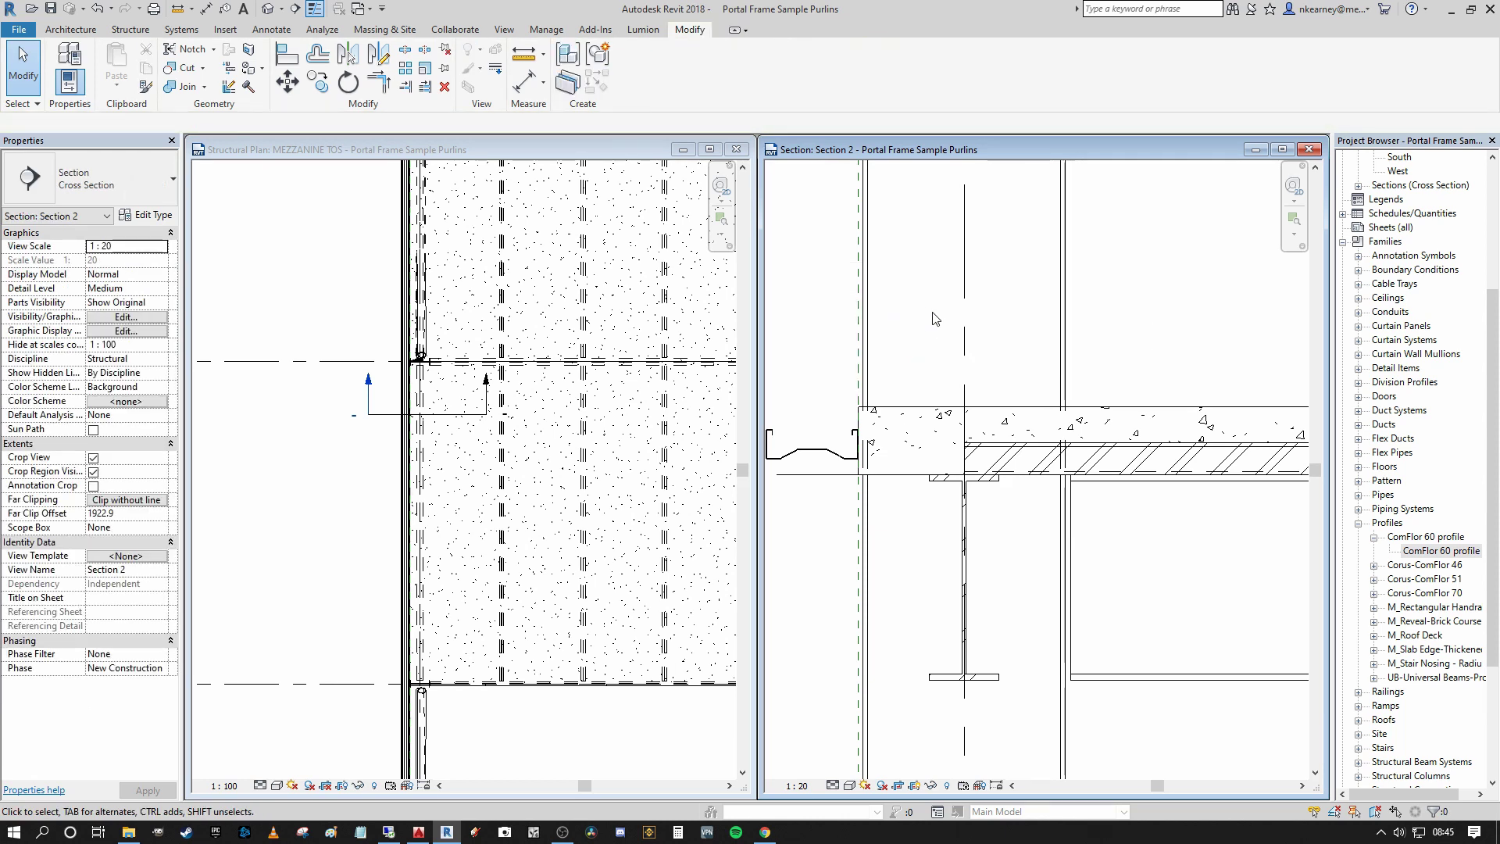
pyautogui.moveTo(935, 318); pyautogui.dragTo(913, 359, button='middle')
pyautogui.scroll(-4, 871, 351)
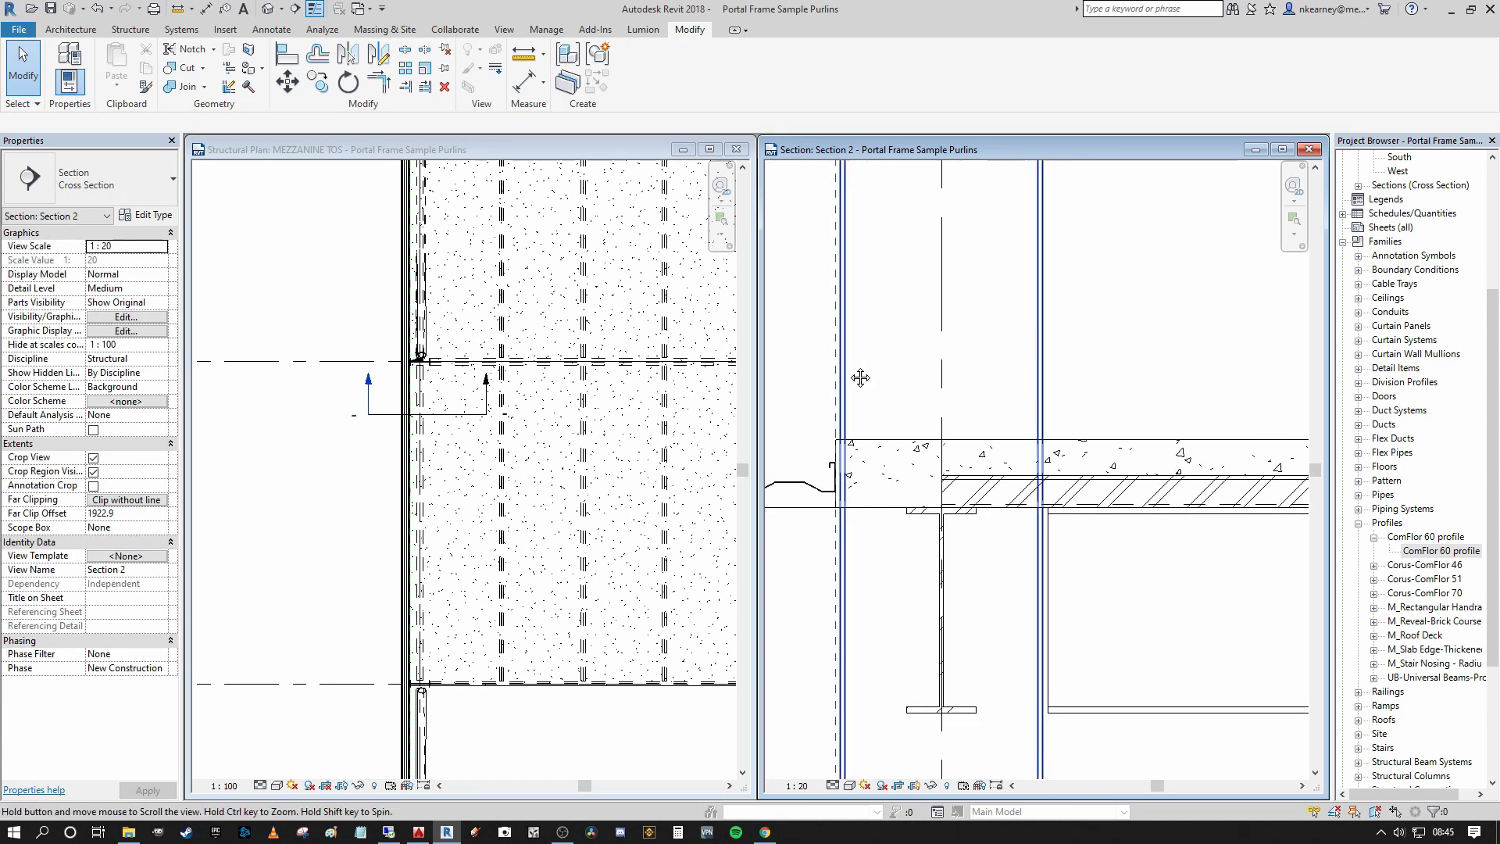
pyautogui.scroll(-2, 873, 375)
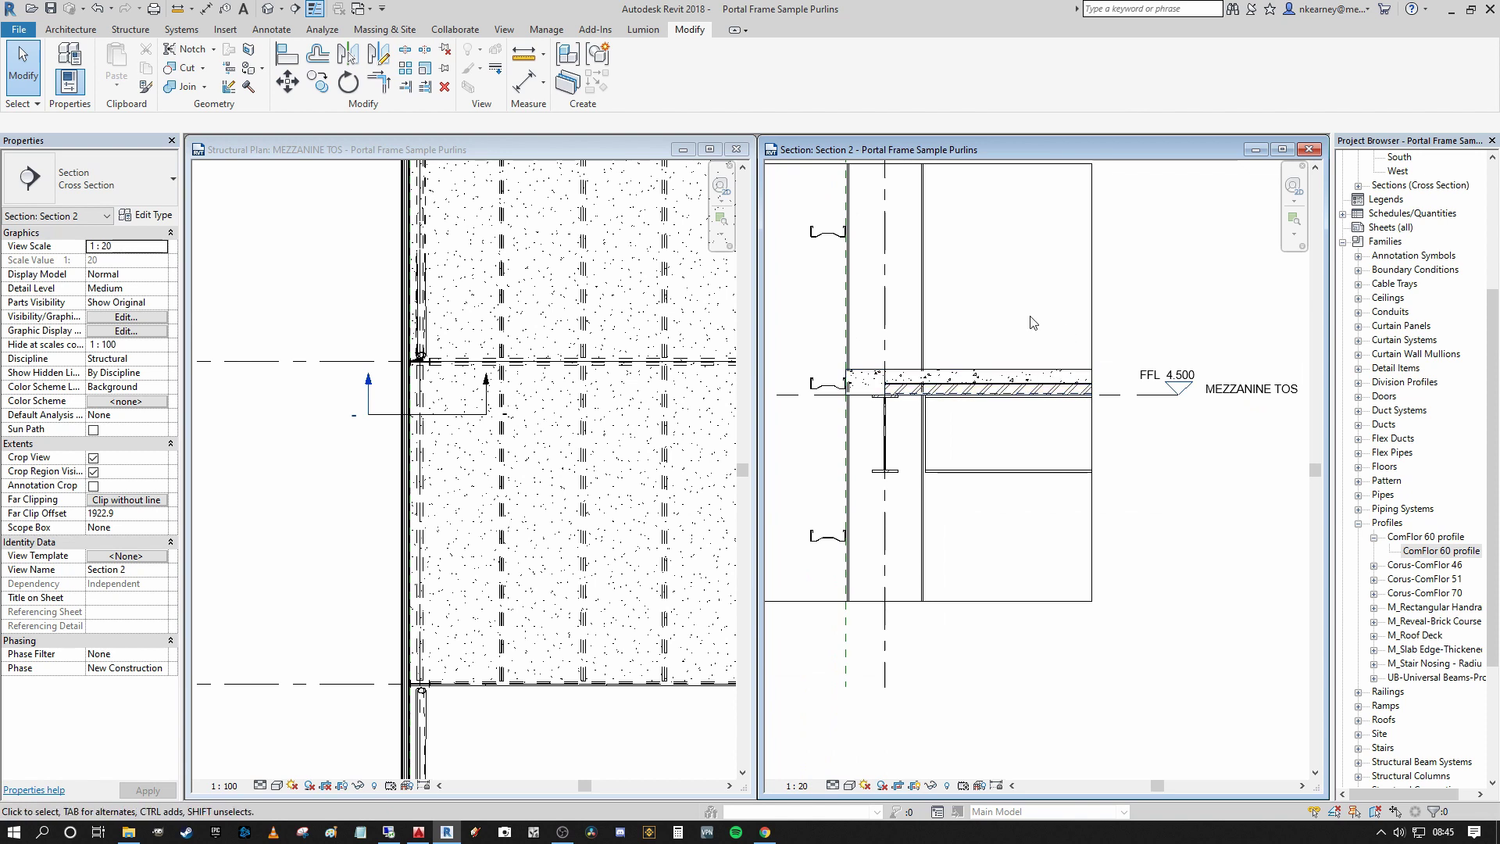
# Step: Open Section 1 from its marker in the MEZZANINE TOS plan and examine the deck ribs along the slab and at the columns
pyautogui.scroll(-3, 700, 378)
pyautogui.scroll(3, 617, 235)
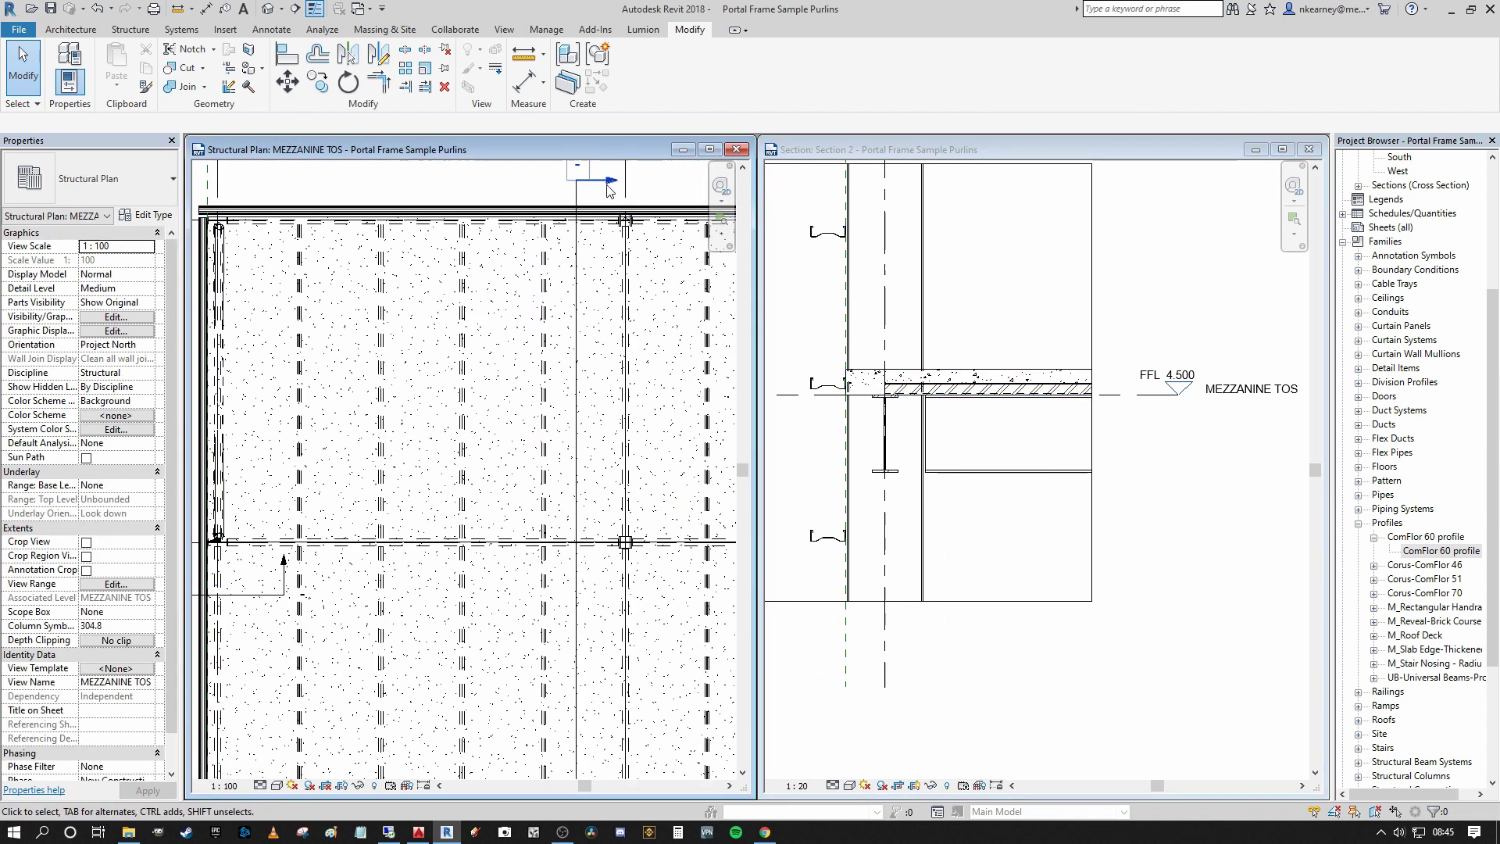
pyautogui.rightClick(606, 185)
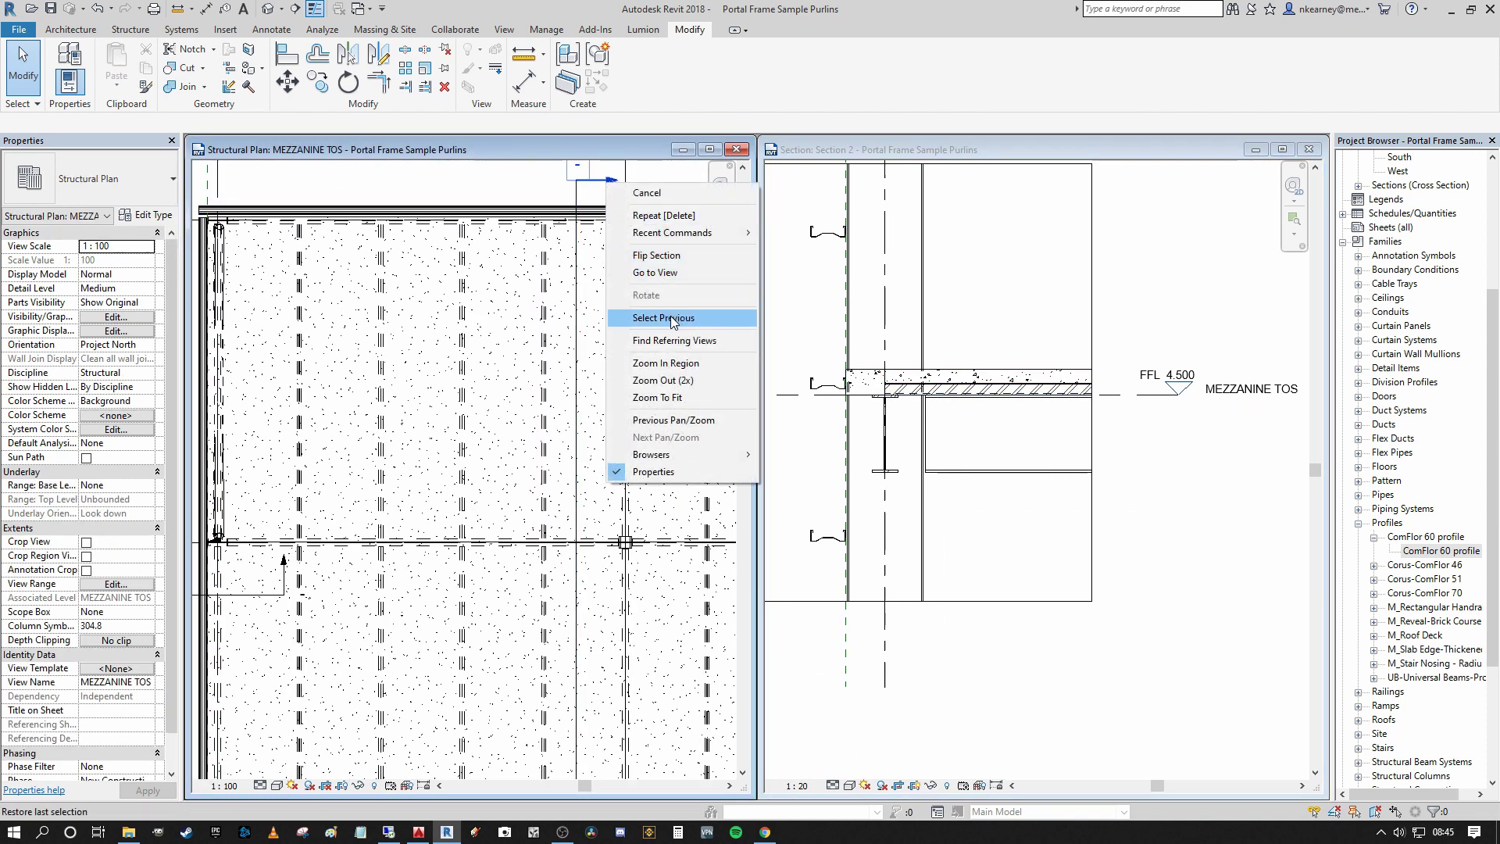
pyautogui.click(668, 273)
pyautogui.scroll(10, 586, 419)
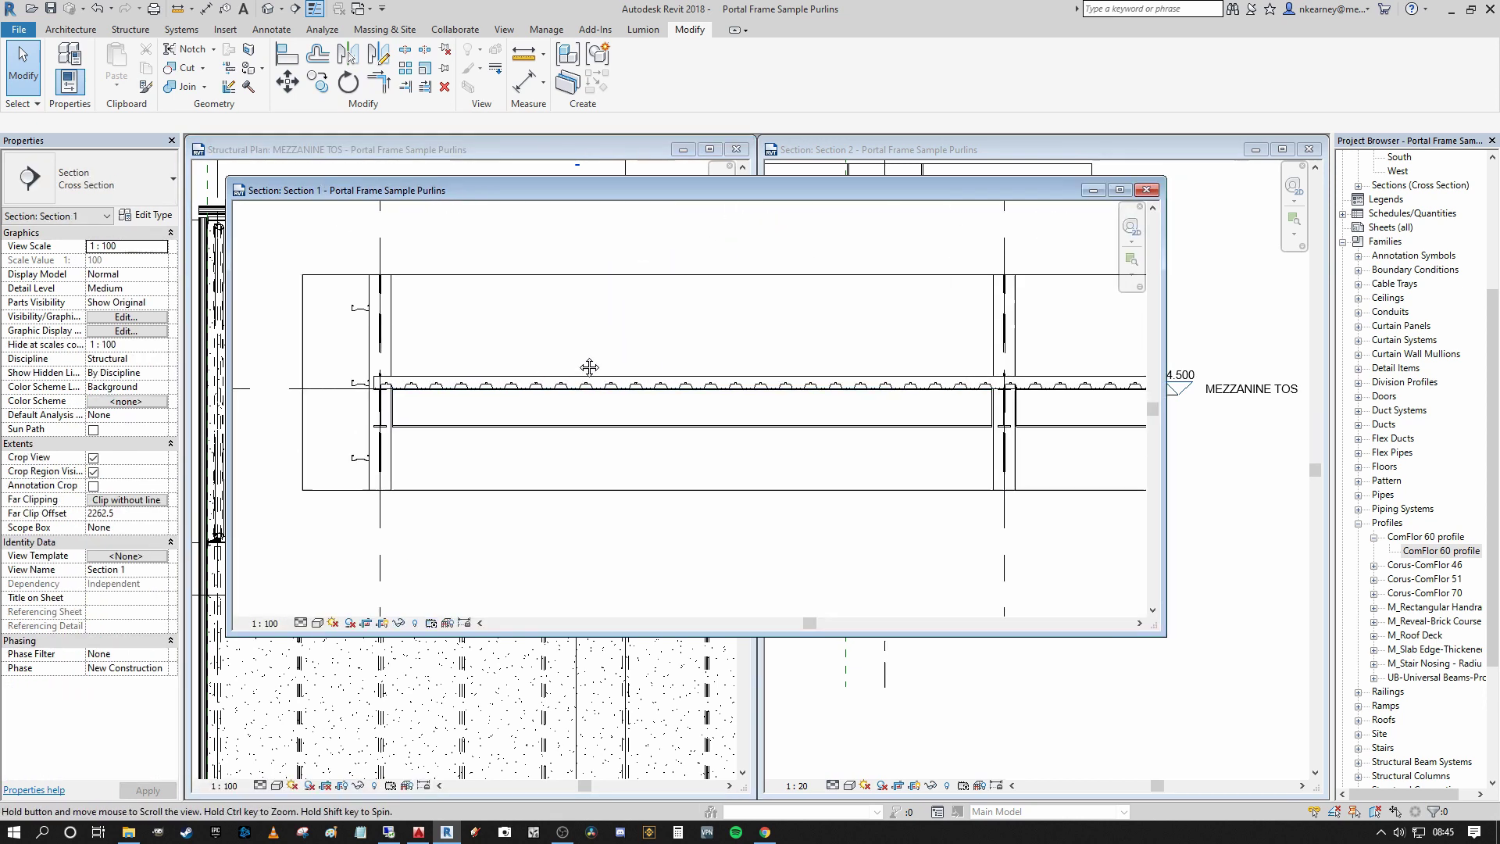
pyautogui.scroll(2, 579, 388)
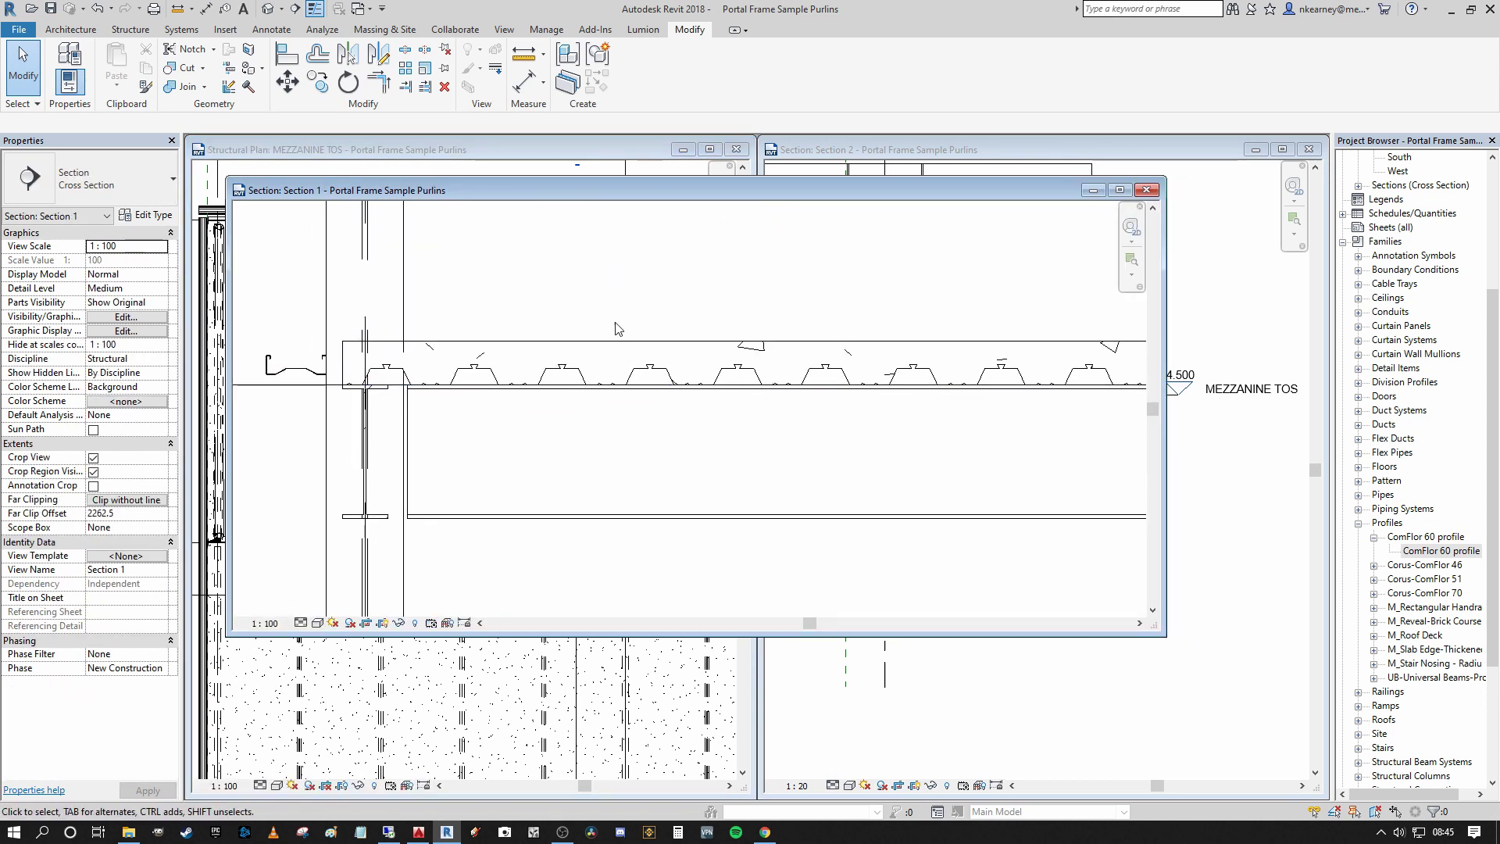
pyautogui.scroll(-3, 618, 311)
pyautogui.moveTo(666, 299); pyautogui.dragTo(539, 401, button='middle')
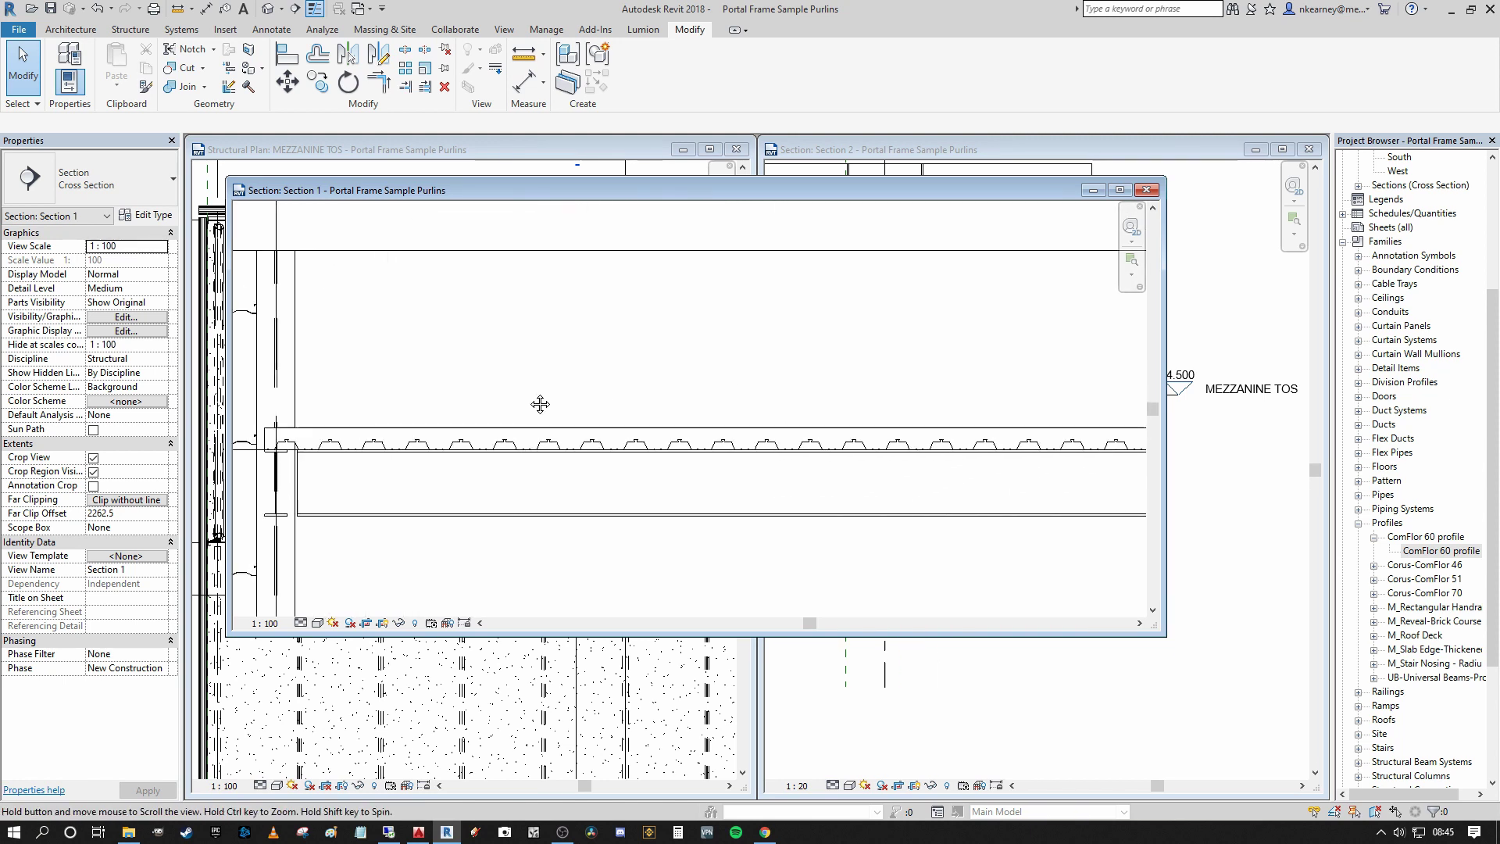
pyautogui.moveTo(779, 395); pyautogui.dragTo(1017, 361, button='middle')
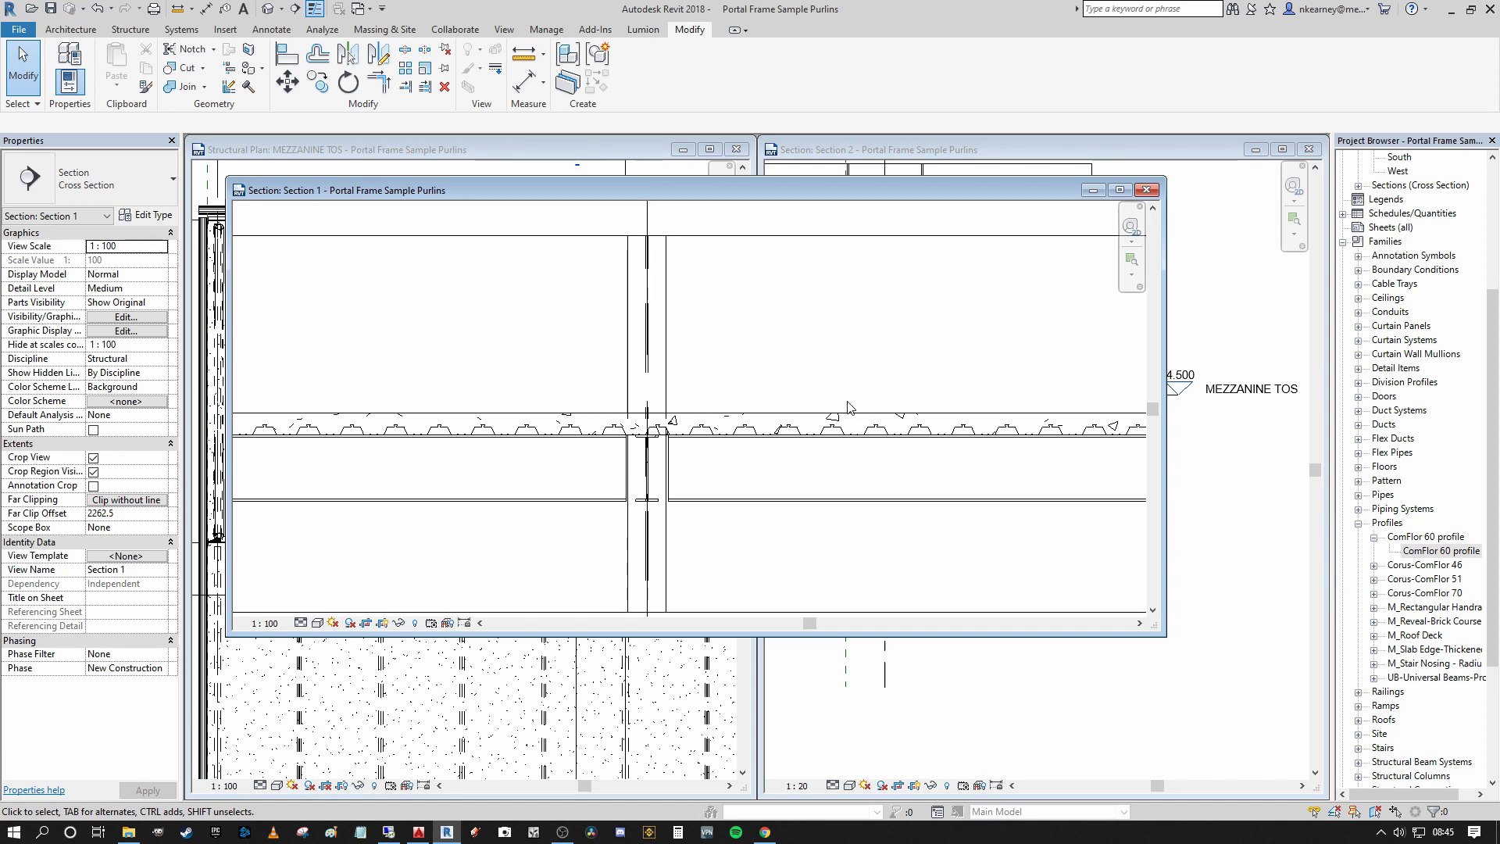
# Step: Close Section 1 and examine the composite slab's exposed edge and corner over the perimeter beams from above in the default 3D view
pyautogui.click(1145, 191)
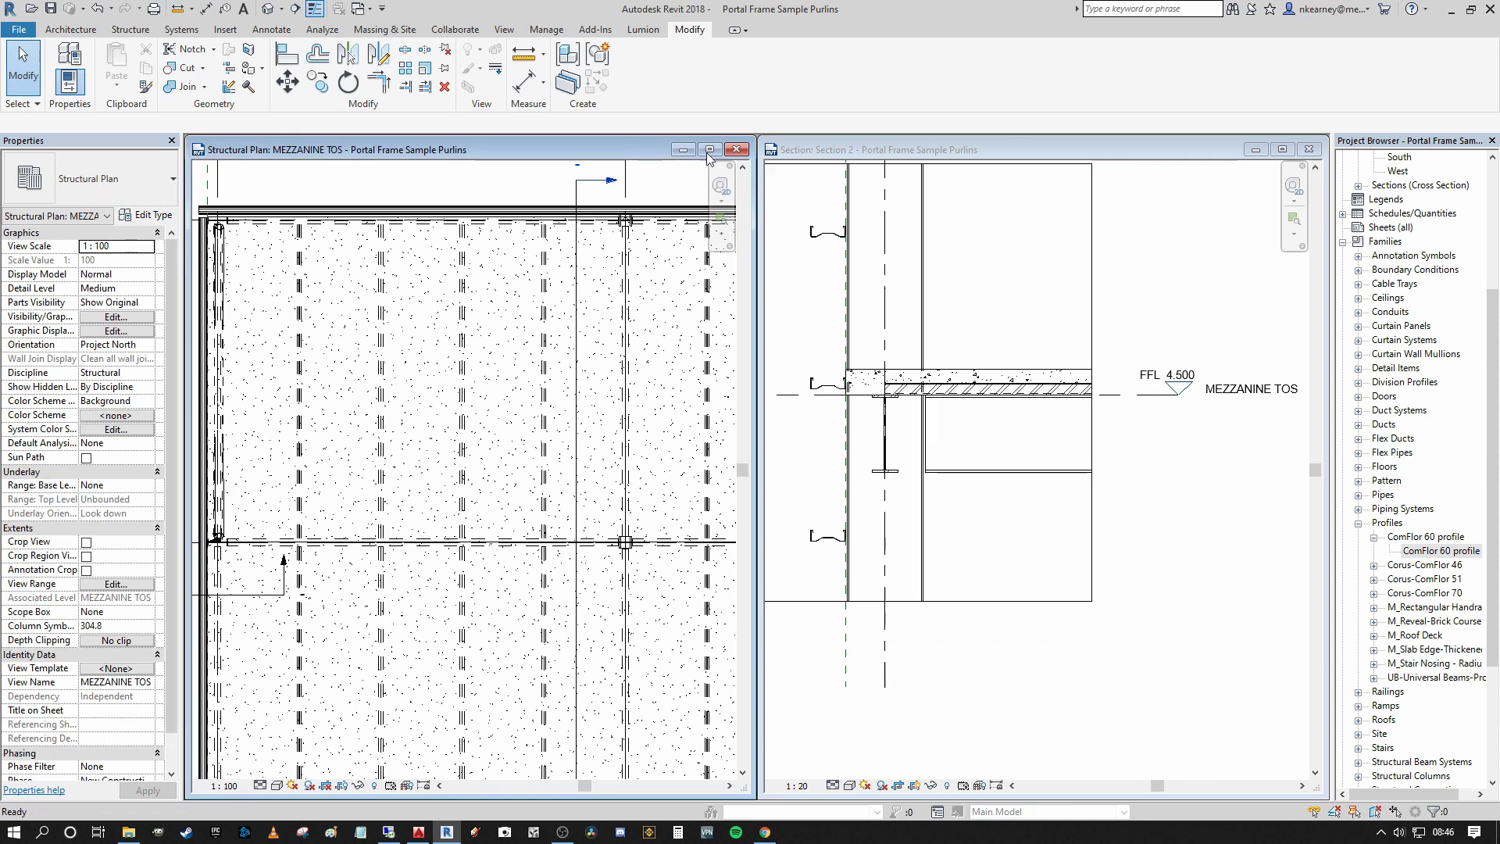
pyautogui.click(266, 10)
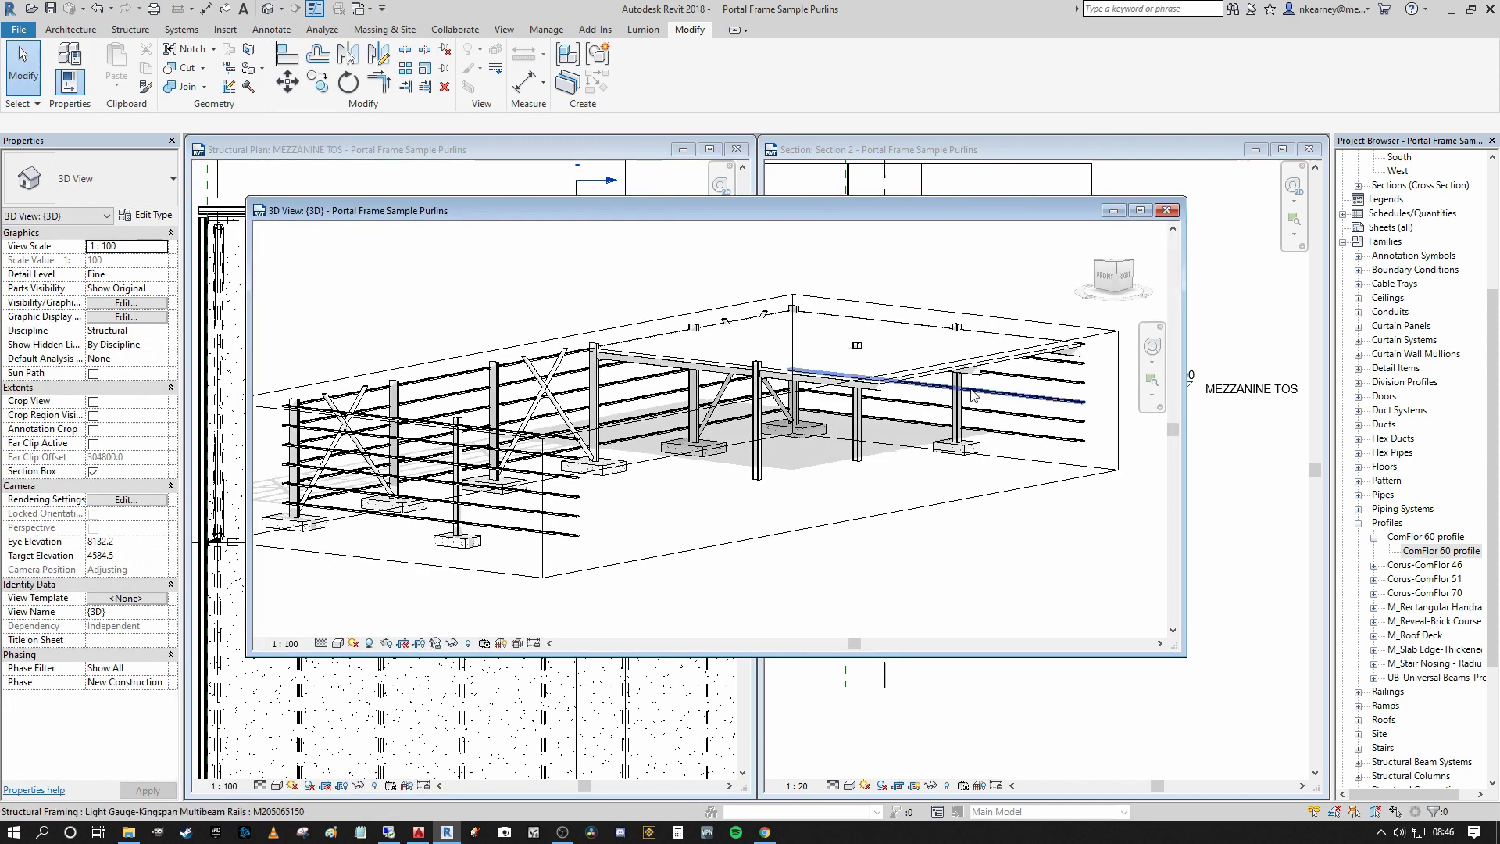
pyautogui.scroll(5, 910, 368)
pyautogui.scroll(3, 910, 369)
pyautogui.click(938, 351)
pyautogui.scroll(2, 1017, 470)
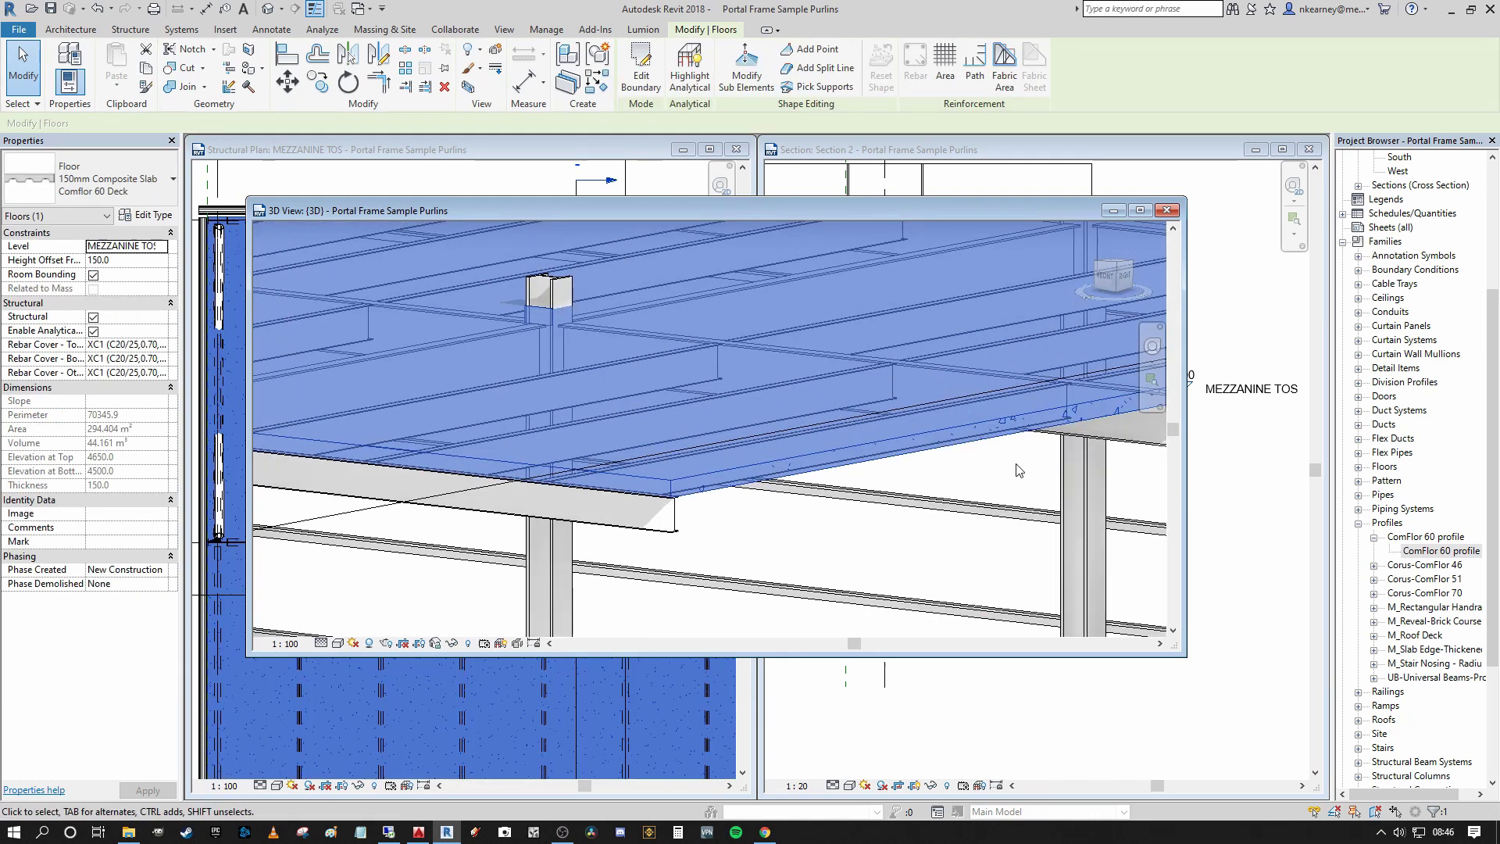
pyautogui.keyDown('shift'); pyautogui.moveTo(1002, 470); pyautogui.dragTo(962, 443, button='middle'); pyautogui.keyUp('shift')
pyautogui.click(967, 433)
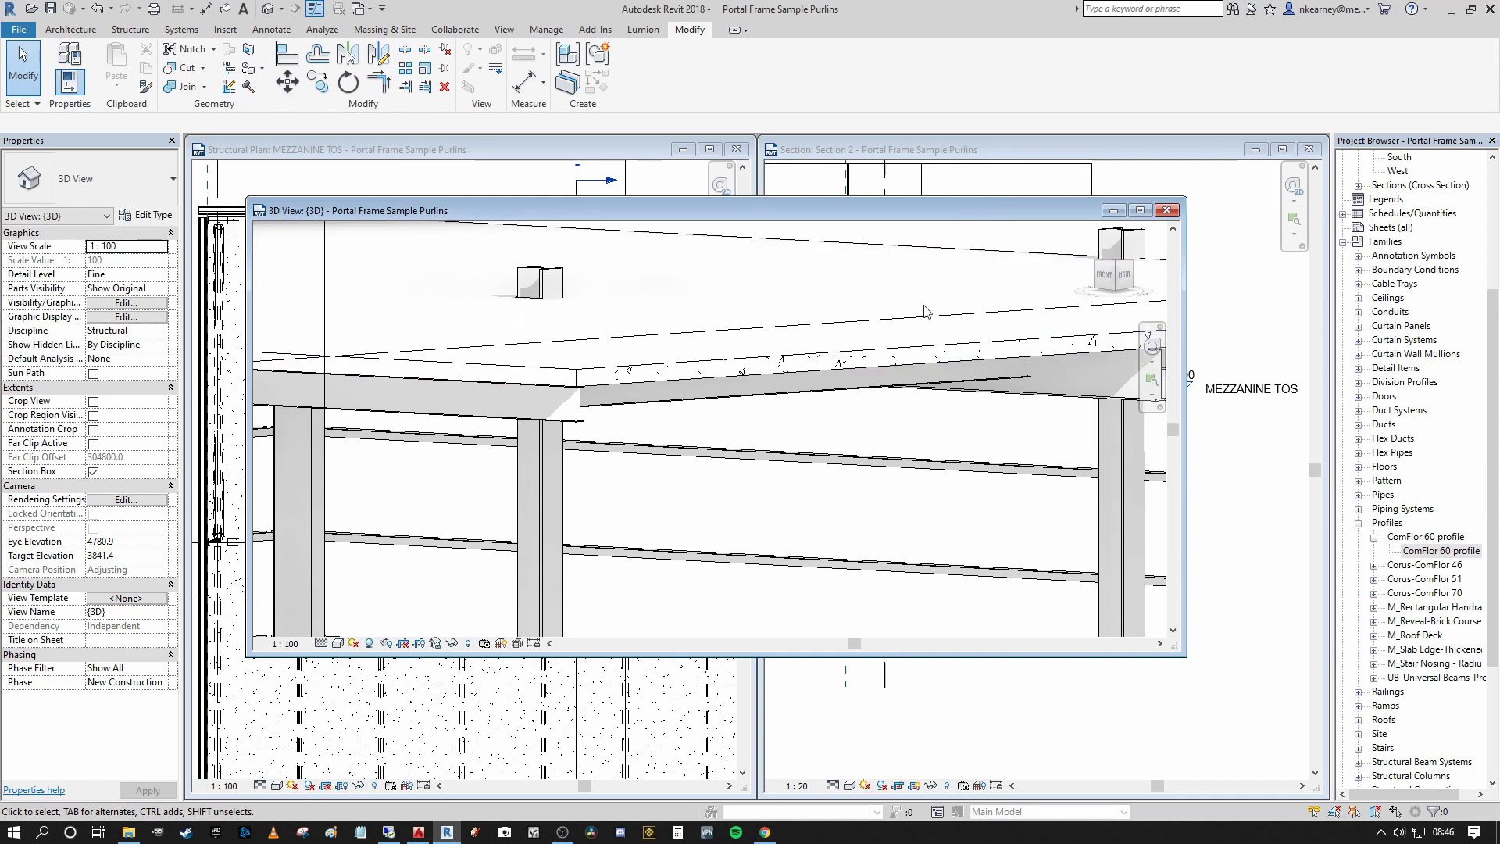
pyautogui.click(891, 368)
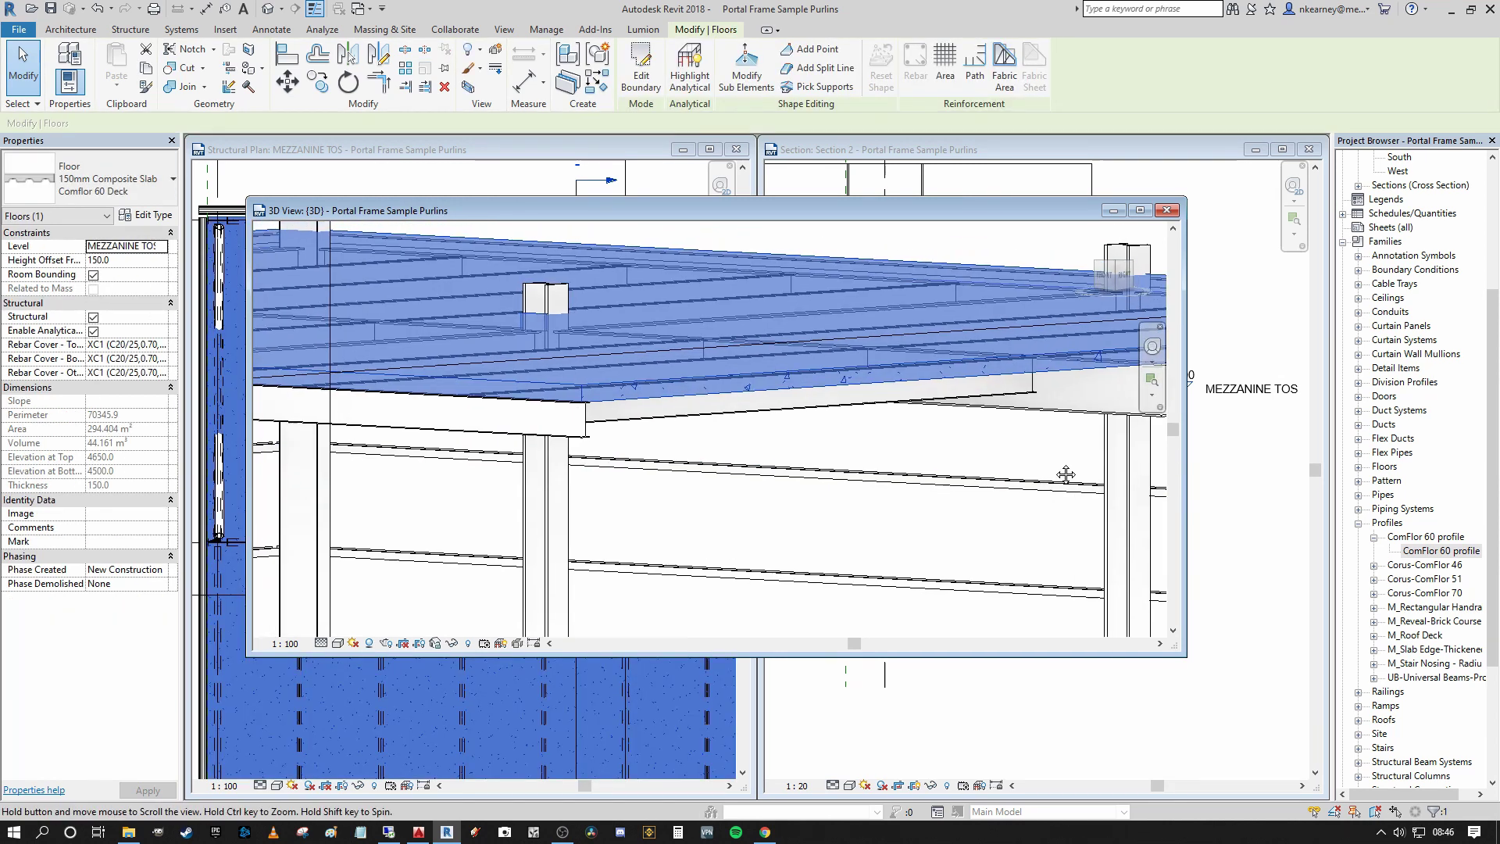
pyautogui.keyDown('shift'); pyautogui.moveTo(1050, 456); pyautogui.dragTo(1080, 454, button='middle'); pyautogui.keyUp('shift')
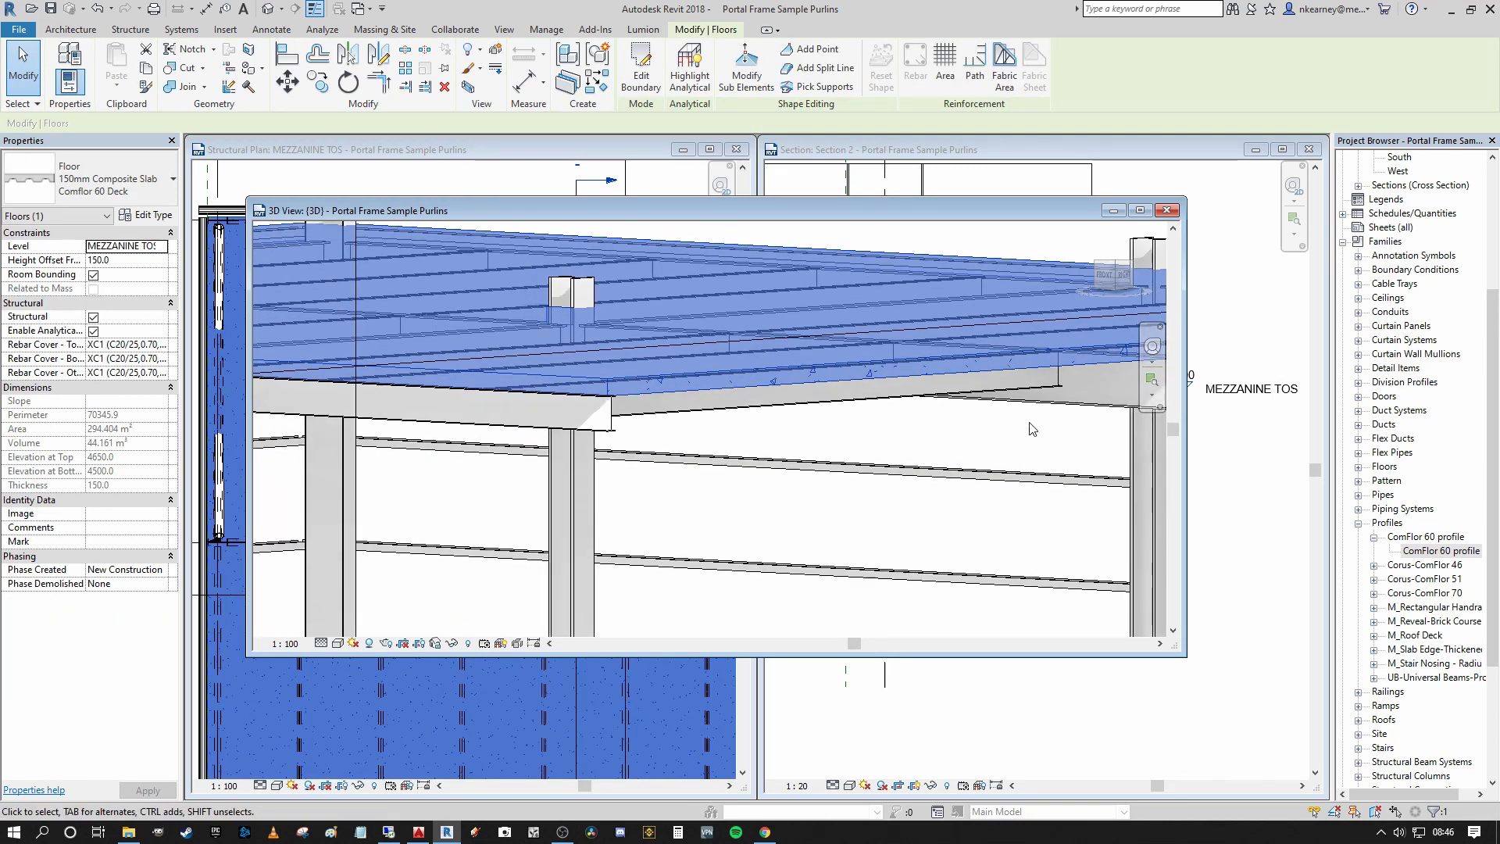
pyautogui.moveTo(1004, 452)
pyautogui.keyDown('shift'); pyautogui.mouseDown(button='middle')
pyautogui.moveTo(979, 411)
pyautogui.moveTo(1014, 449)
pyautogui.mouseUp(button='middle'); pyautogui.keyUp('shift')
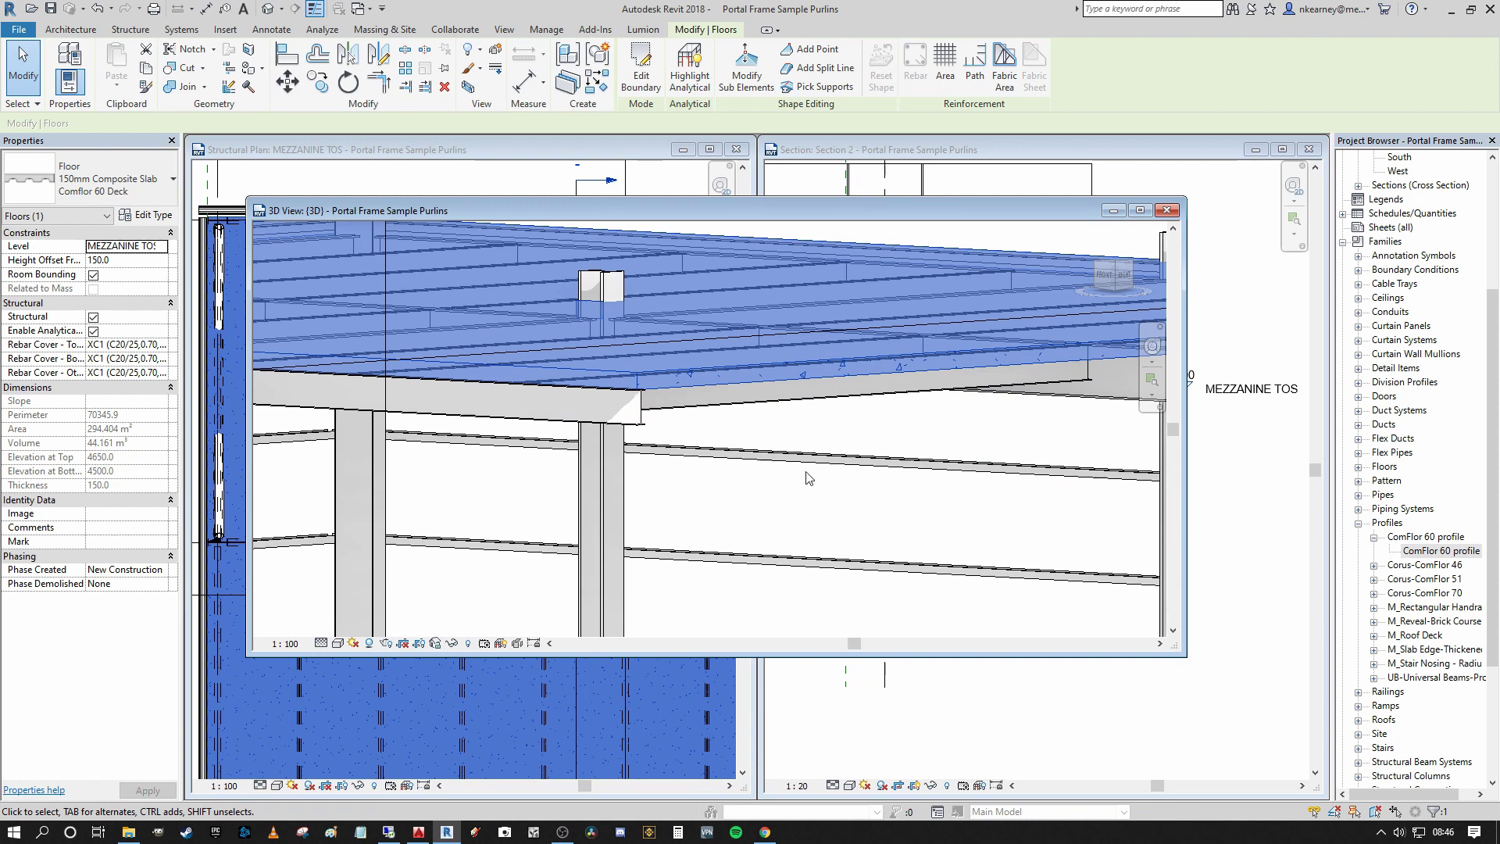
# Step: Examine the slab's underside and cut edge along the secondary beams from below in the 3D view
pyautogui.keyDown('shift'); pyautogui.moveTo(808, 478); pyautogui.dragTo(929, 406, button='middle'); pyautogui.keyUp('shift')
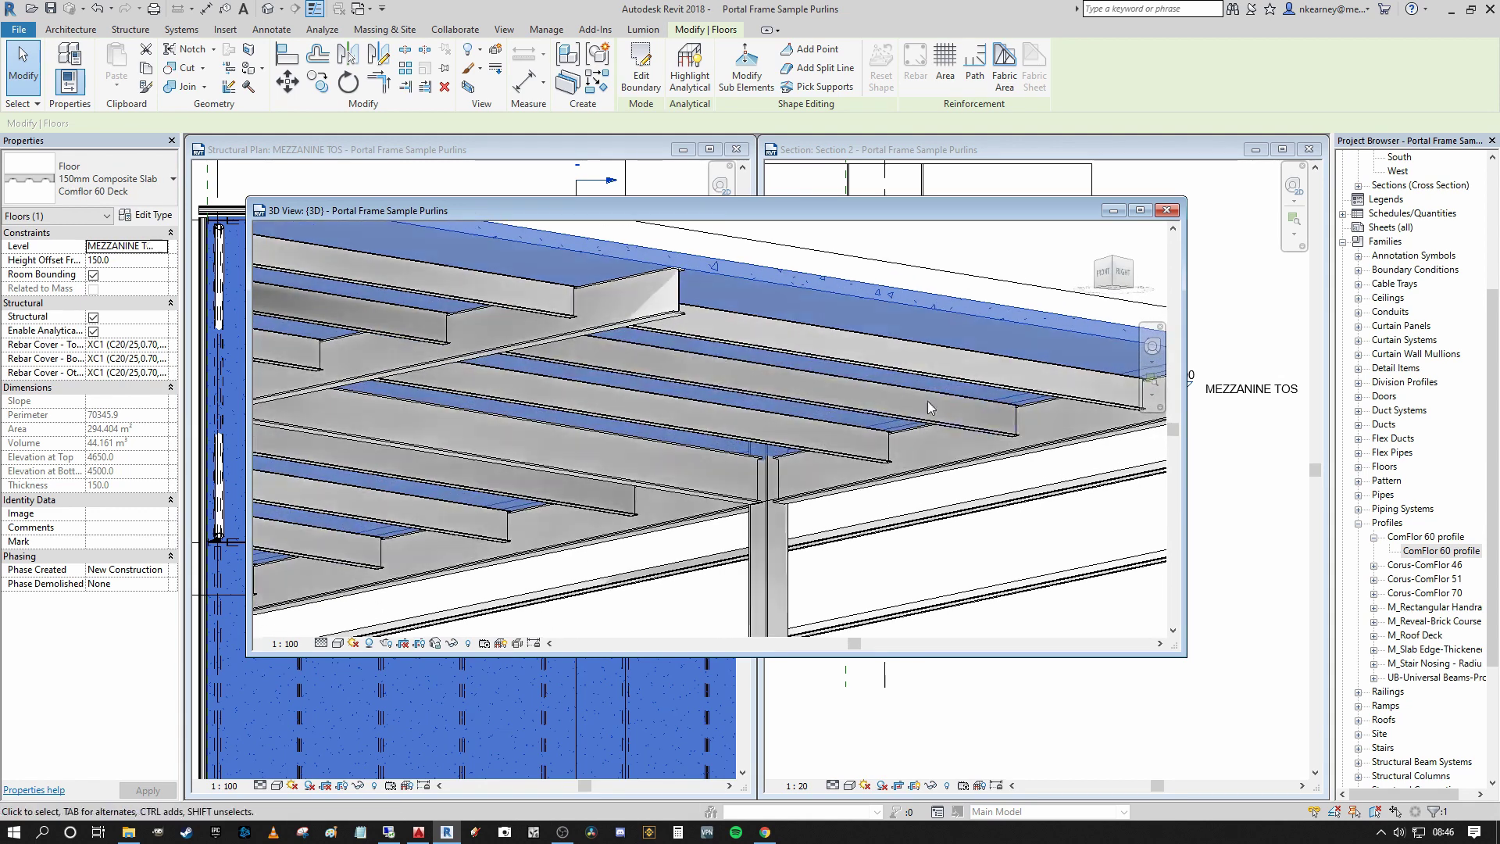
pyautogui.click(1000, 257)
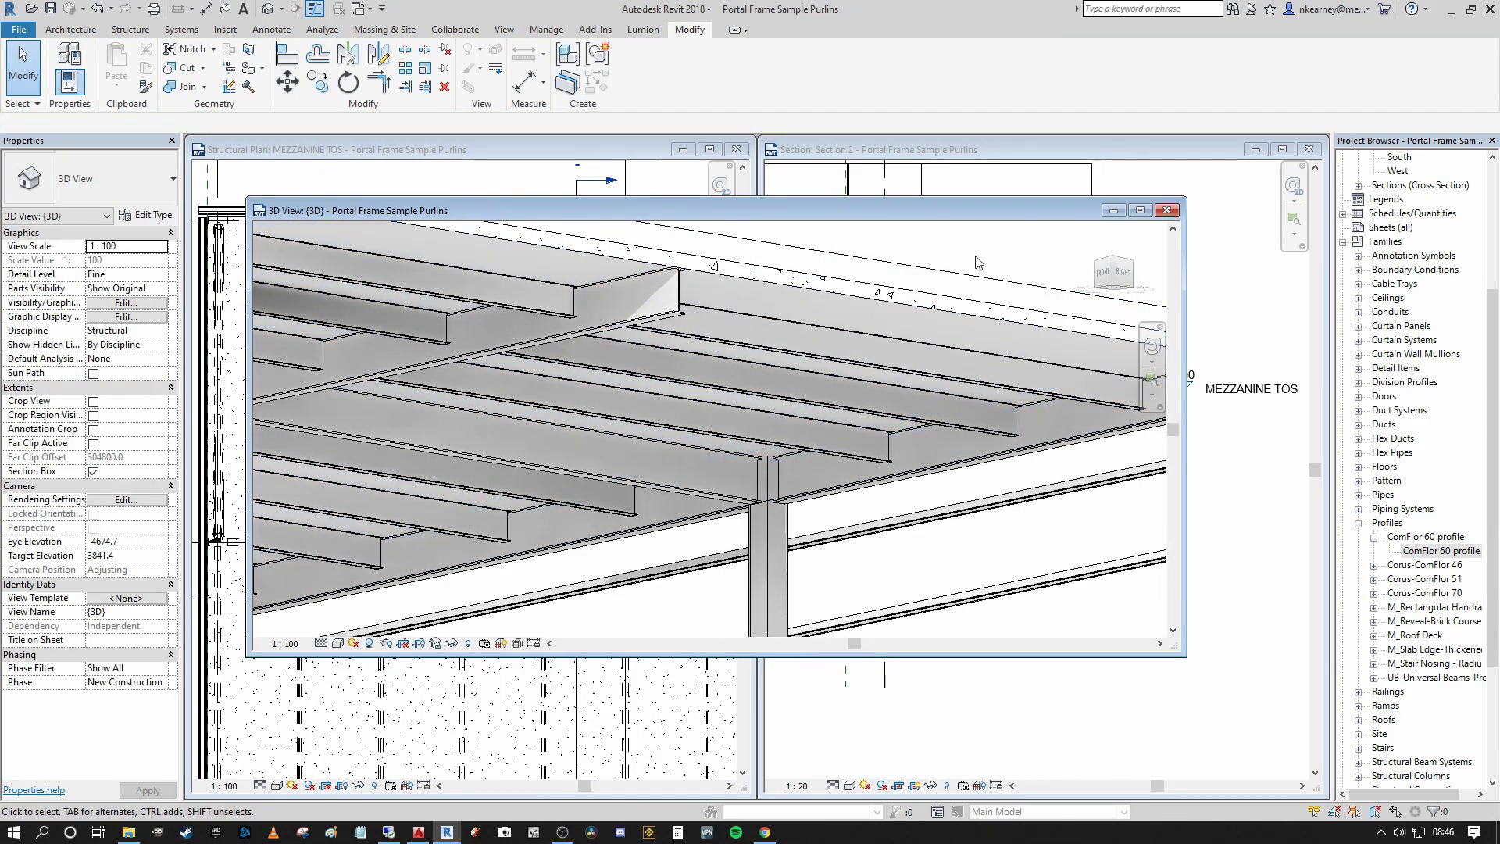
pyautogui.keyDown('shift'); pyautogui.moveTo(978, 262); pyautogui.dragTo(1015, 358, button='middle'); pyautogui.keyUp('shift')
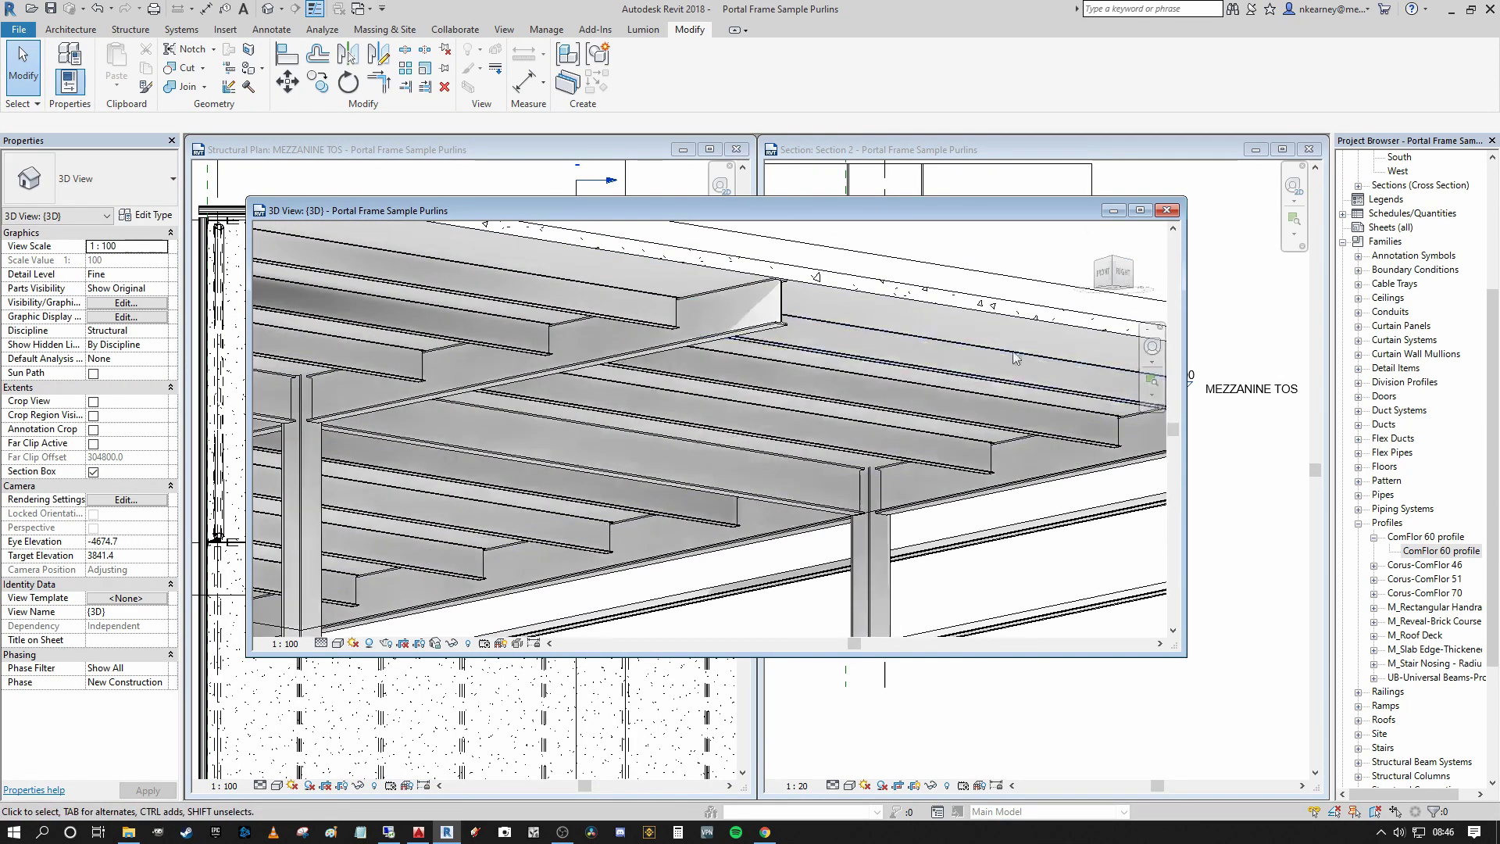
pyautogui.keyDown('shift'); pyautogui.moveTo(1004, 280); pyautogui.dragTo(1031, 294, button='middle'); pyautogui.keyUp('shift')
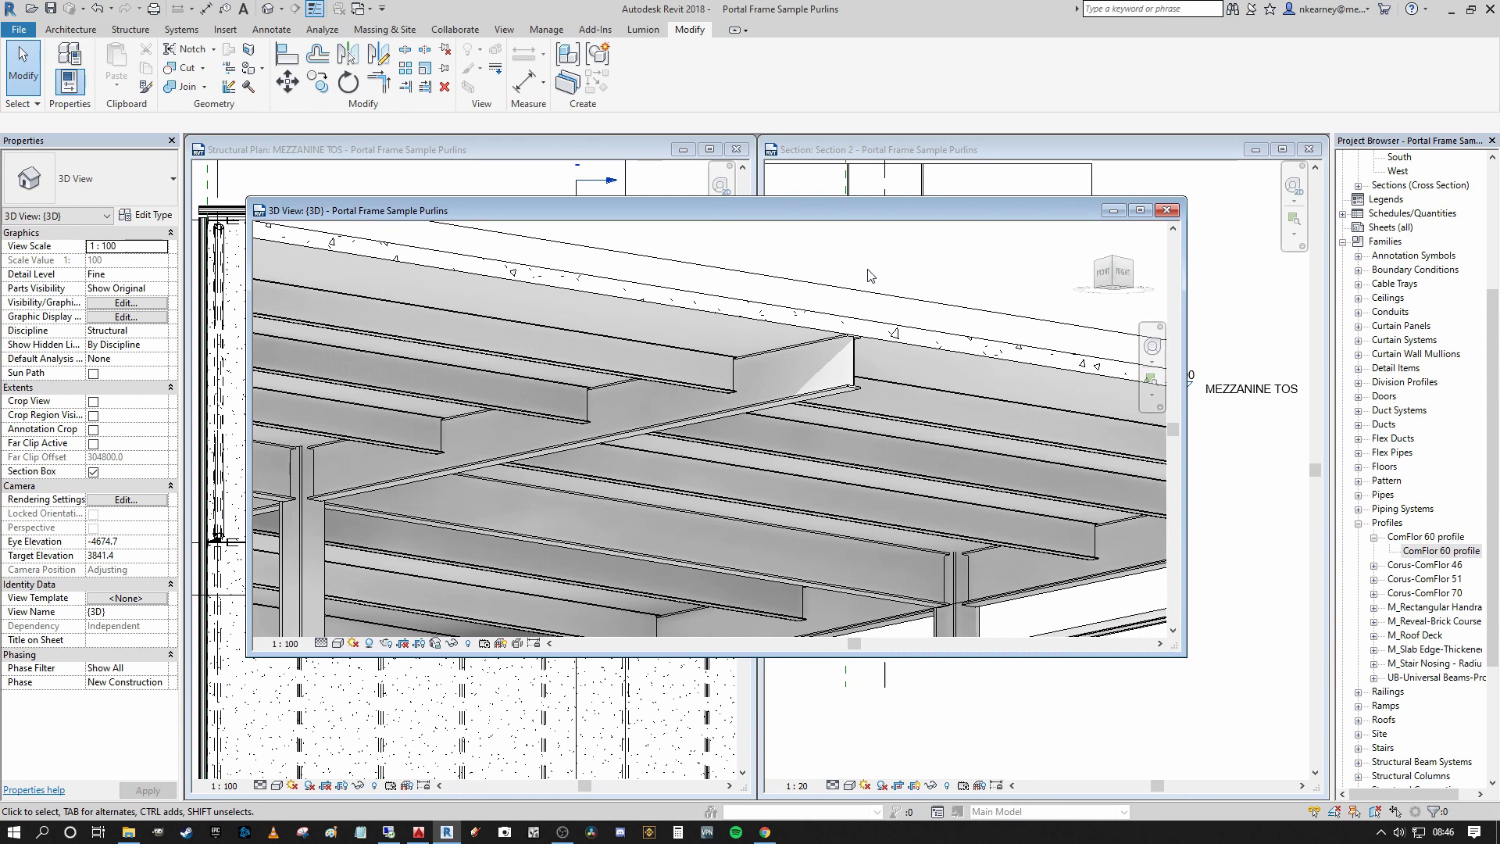
pyautogui.keyDown('shift'); pyautogui.moveTo(942, 291); pyautogui.dragTo(1119, 228, button='middle'); pyautogui.keyUp('shift')
# Step: Close the 3D view and return to Section 2 to examine the slab edge at the perimeter beam
pyautogui.click(1172, 212)
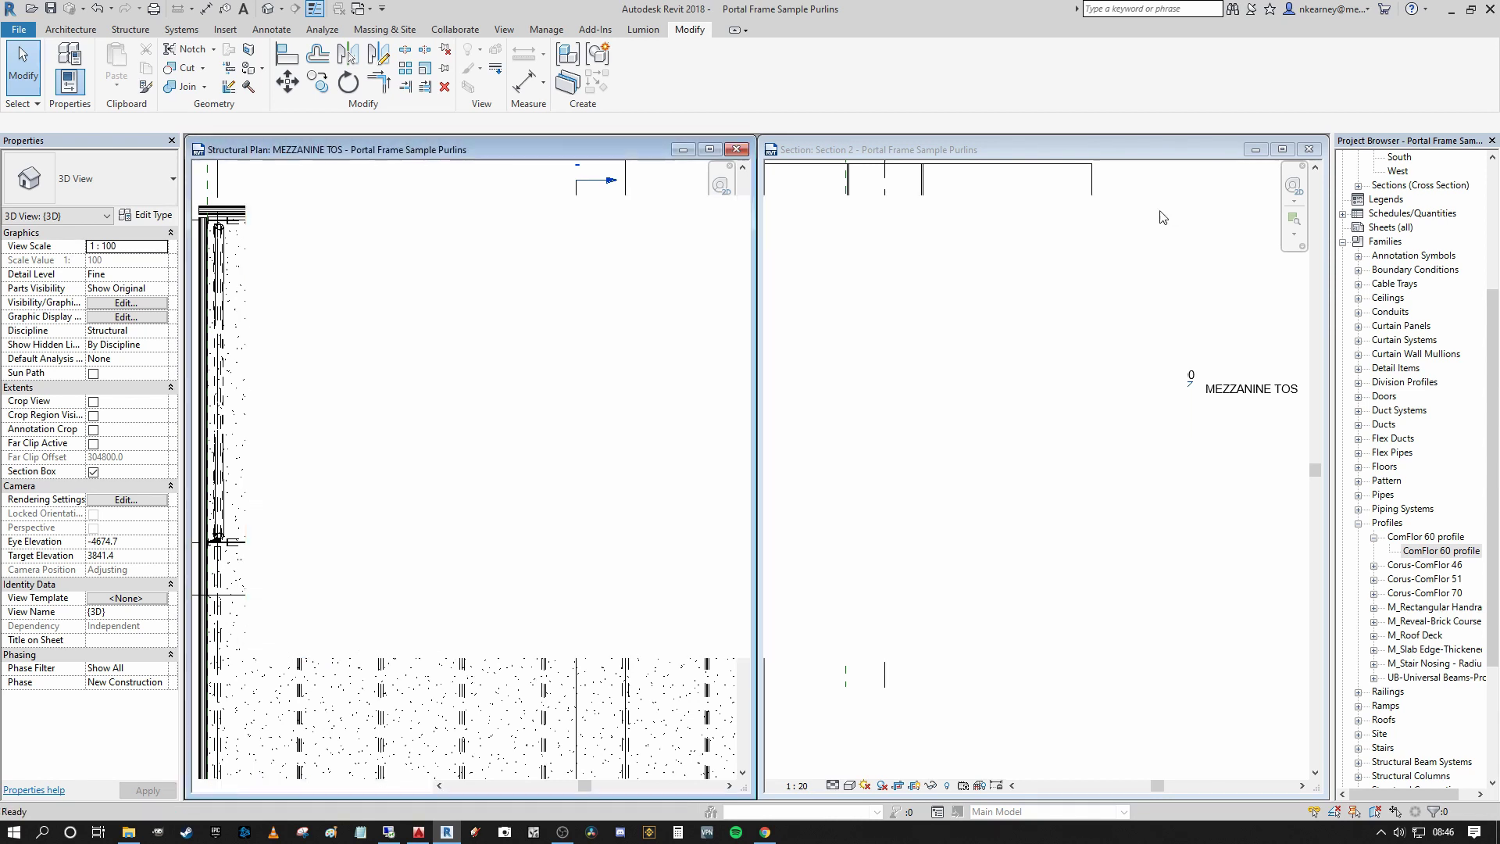
pyautogui.middleClick(929, 320)
pyautogui.moveTo(929, 320); pyautogui.dragTo(928, 322, button='middle')
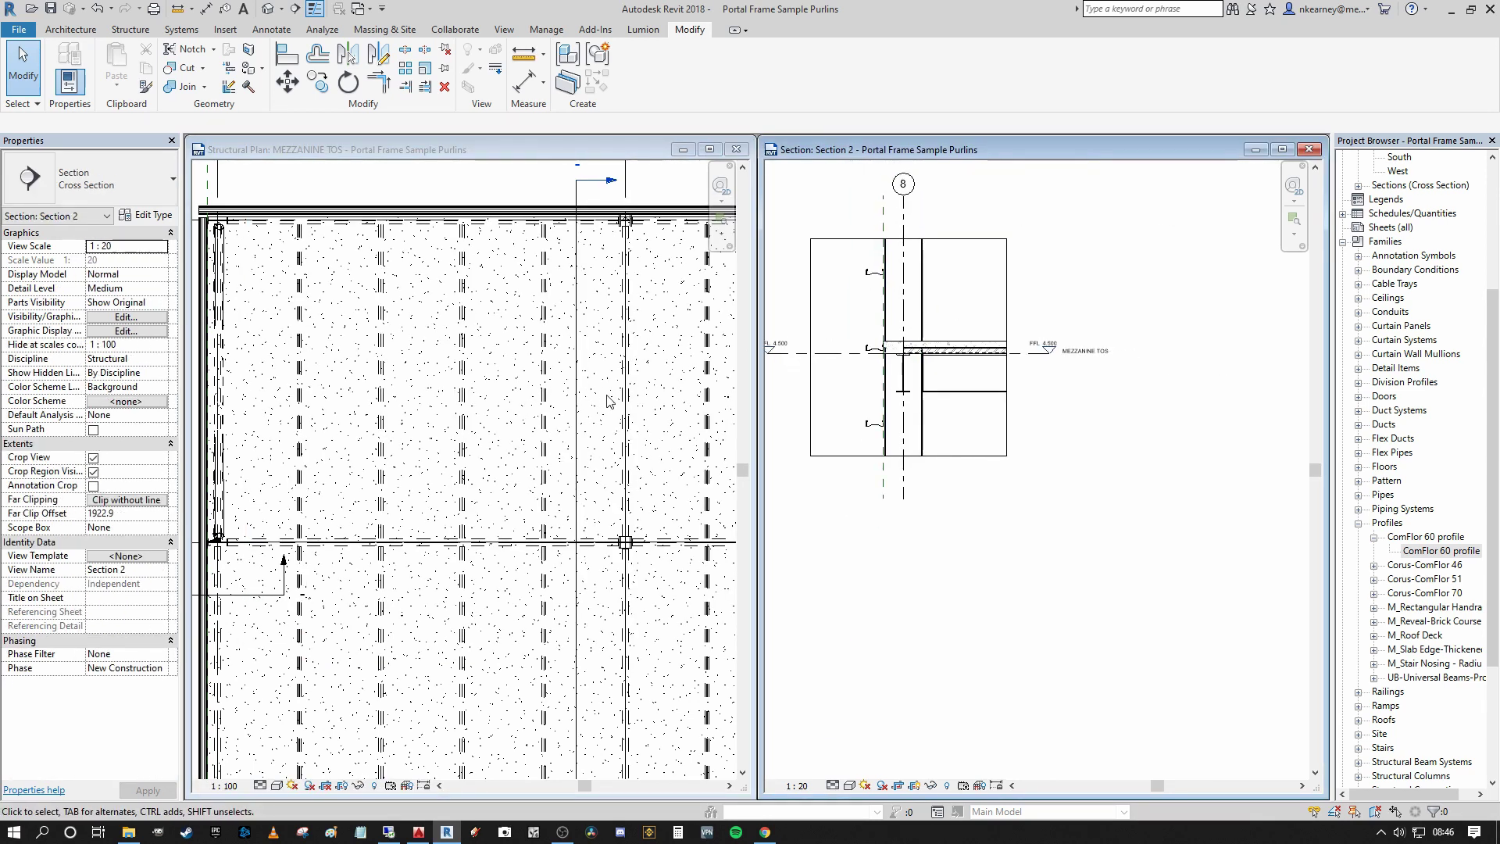
pyautogui.scroll(3, 862, 369)
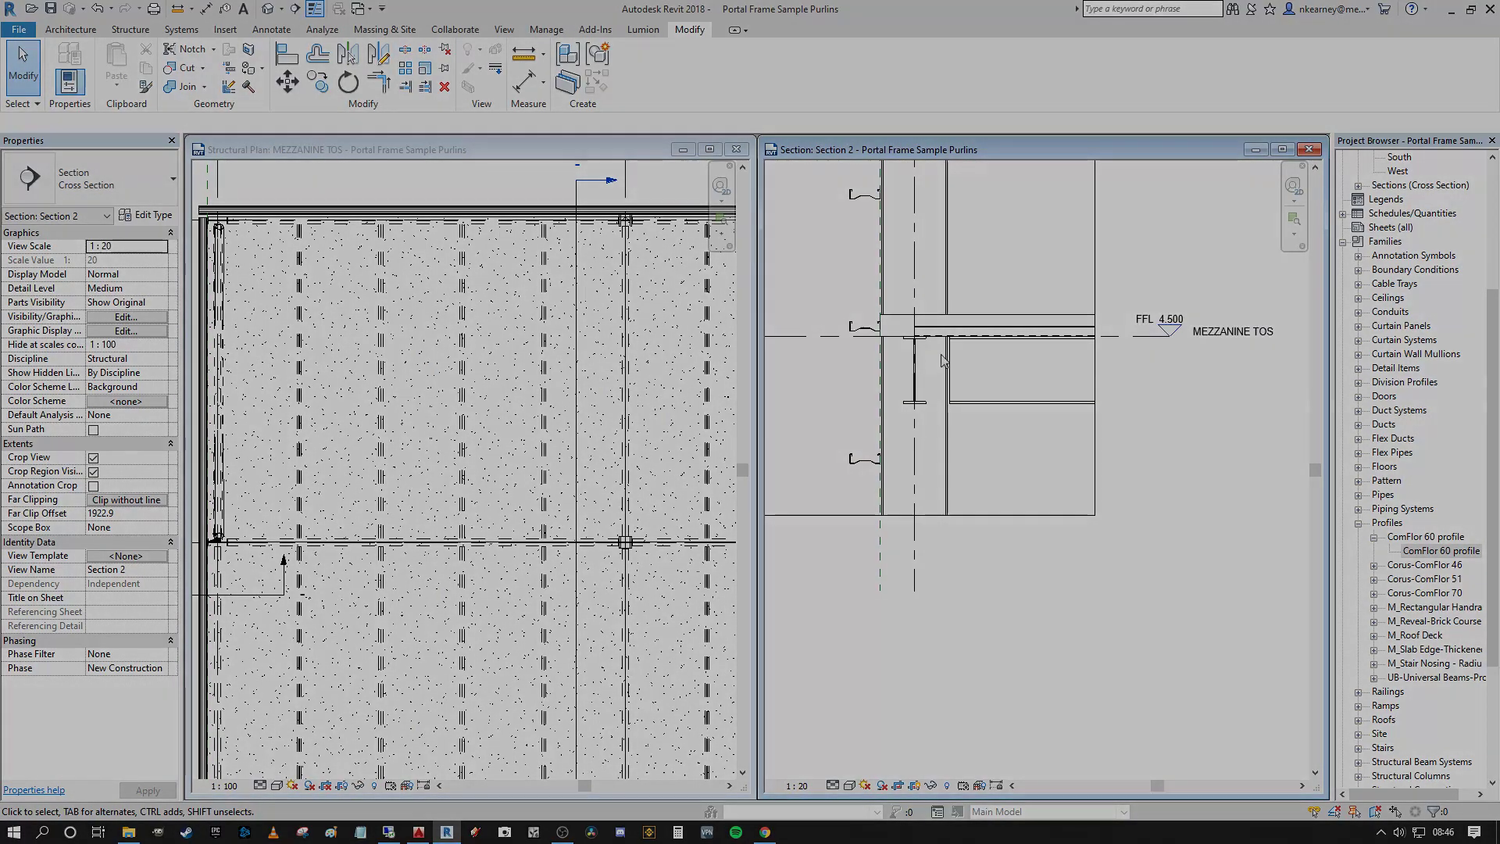